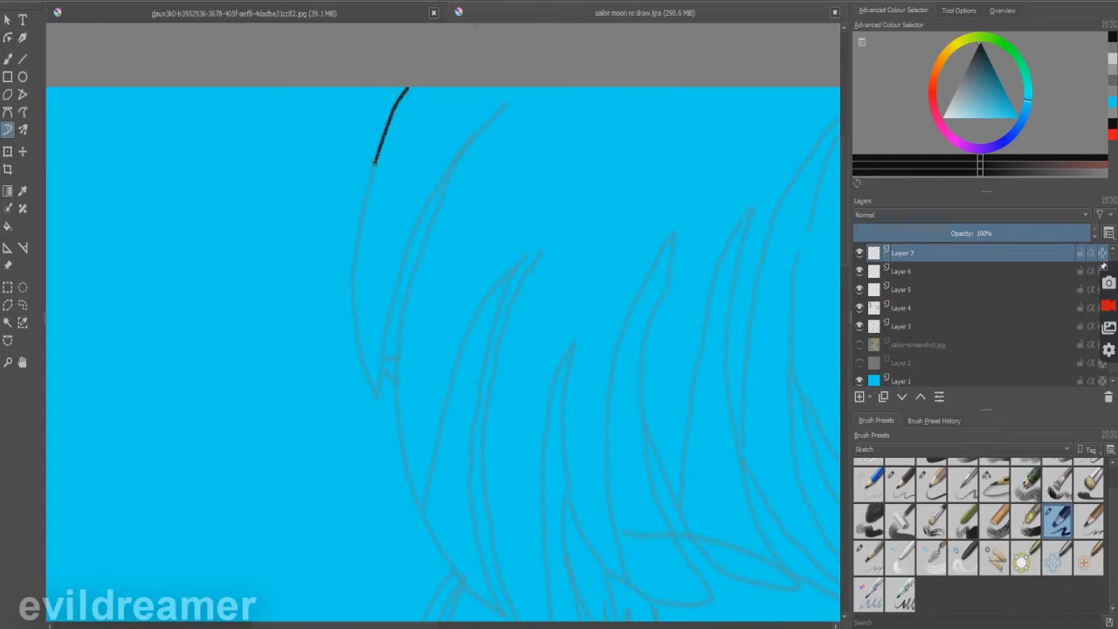
Ink the outermost left hair strand and the upper outer edge of the neighbouring lock in black over the sketch.
mouse_move(381, 360)
mouse_down()
mouse_move(415, 229)
mouse_move(453, 157)
mouse_move(484, 120)
mouse_move(448, 168)
mouse_move(501, 112)
mouse_up()
key(ctrl+z)
key(ctrl+z)
mouse_move(381, 138)
mouse_down()
mouse_move(351, 272)
mouse_move(354, 336)
mouse_move(373, 389)
mouse_move(427, 202)
mouse_move(498, 112)
mouse_up()
drag(433, 221, 403, 308)
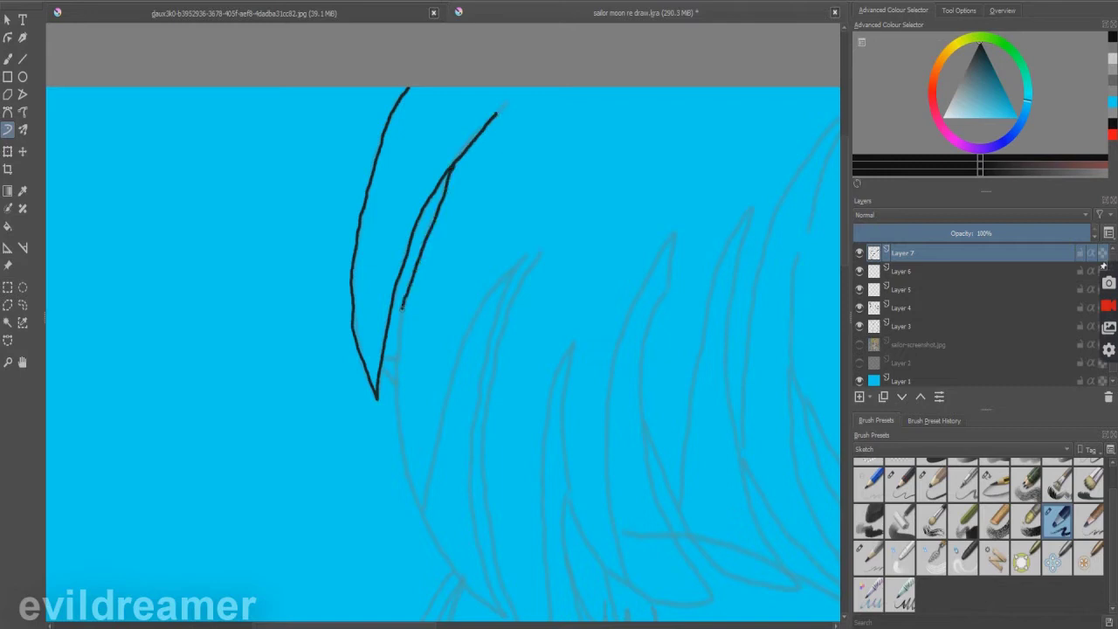
drag(397, 394, 415, 500)
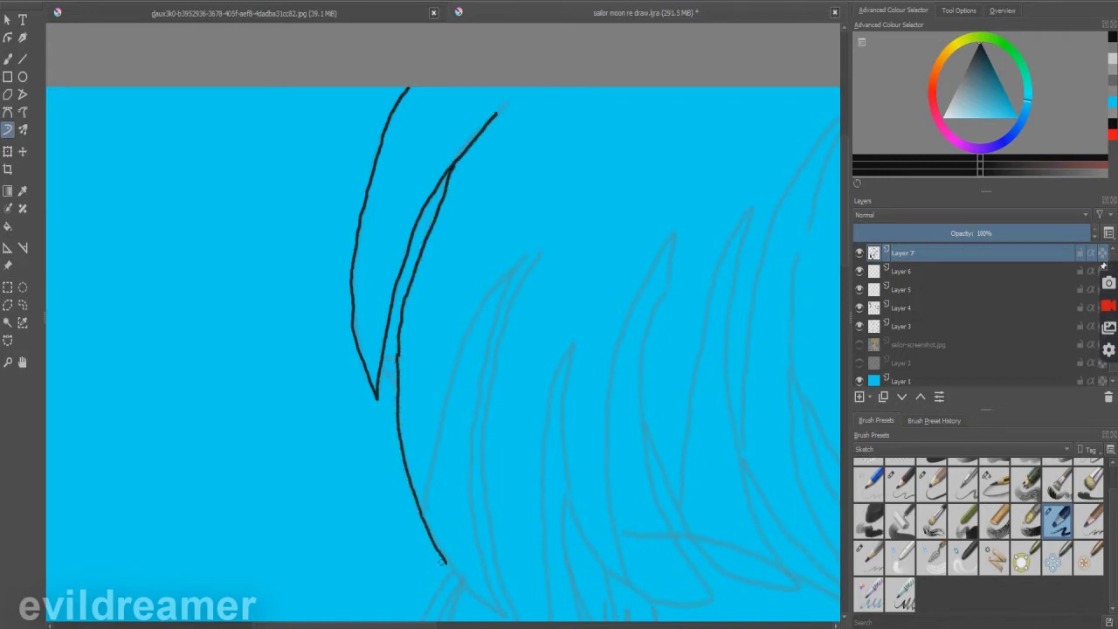
Extend the outer contour of the second left lock down to its pointed tip, following the sketch.
scroll(556, 521, down, 4)
drag(646, 550, 845, 270)
scroll(839, 270, up, 3)
drag(521, 132, 528, 290)
scroll(527, 290, up, 1)
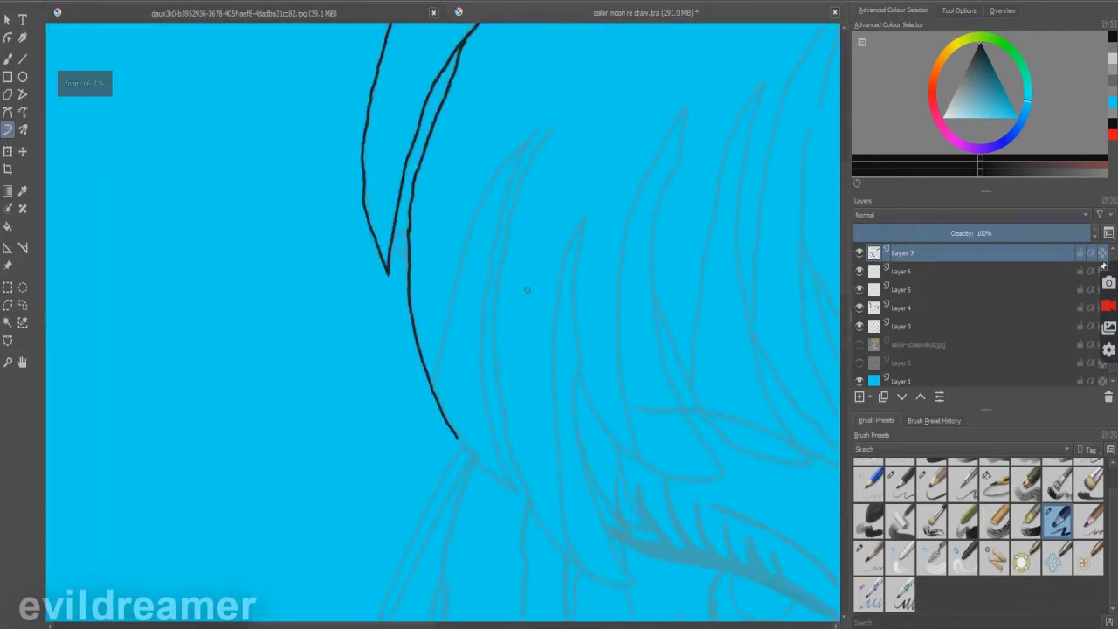
drag(456, 437, 512, 487)
key(ctrl+z)
key(ctrl+z)
mouse_move(415, 328)
mouse_down()
mouse_move(458, 430)
mouse_move(516, 487)
mouse_up()
drag(434, 391, 464, 260)
key(ctrl+z)
key(ctrl+z)
mouse_move(408, 228)
mouse_down()
mouse_move(414, 322)
mouse_move(441, 412)
mouse_move(515, 487)
mouse_up()
Ink the inner contours of the second left lock, from its upper point down to the lower tip.
mouse_move(433, 393)
mouse_down()
mouse_move(469, 229)
mouse_move(524, 140)
mouse_up()
drag(506, 477, 485, 349)
key(ctrl+z)
mouse_move(530, 135)
mouse_down()
mouse_move(494, 247)
mouse_move(480, 360)
mouse_move(516, 489)
mouse_up()
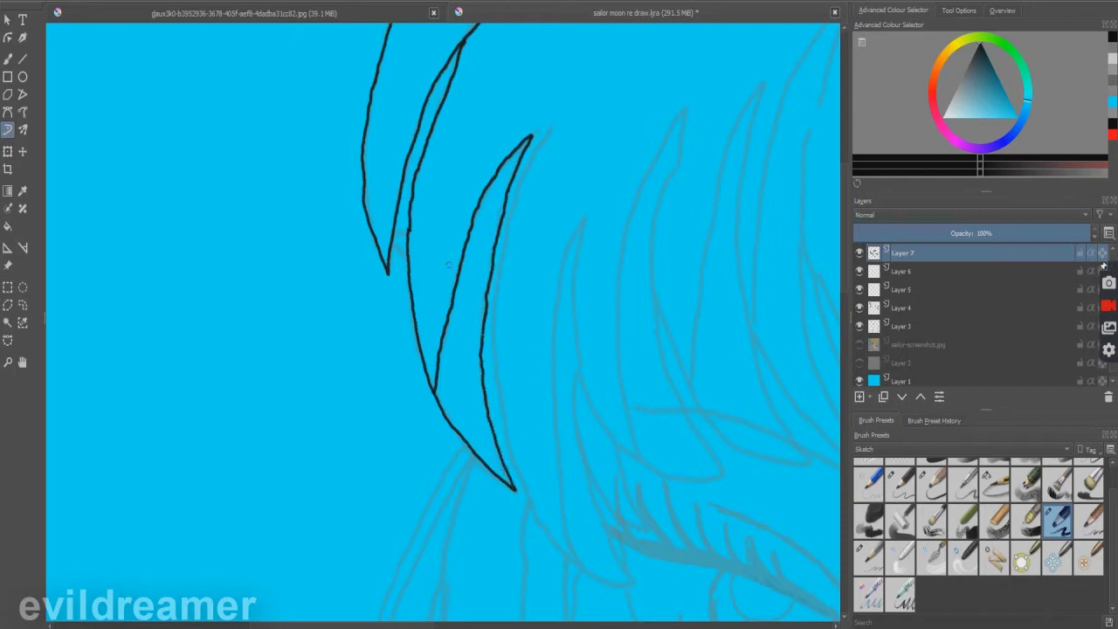
Ink the third left bang lock with its long outer edge, lower tip and narrow pointed inner strand.
mouse_move(546, 134)
mouse_down()
mouse_move(494, 302)
mouse_move(492, 360)
mouse_move(520, 478)
mouse_up()
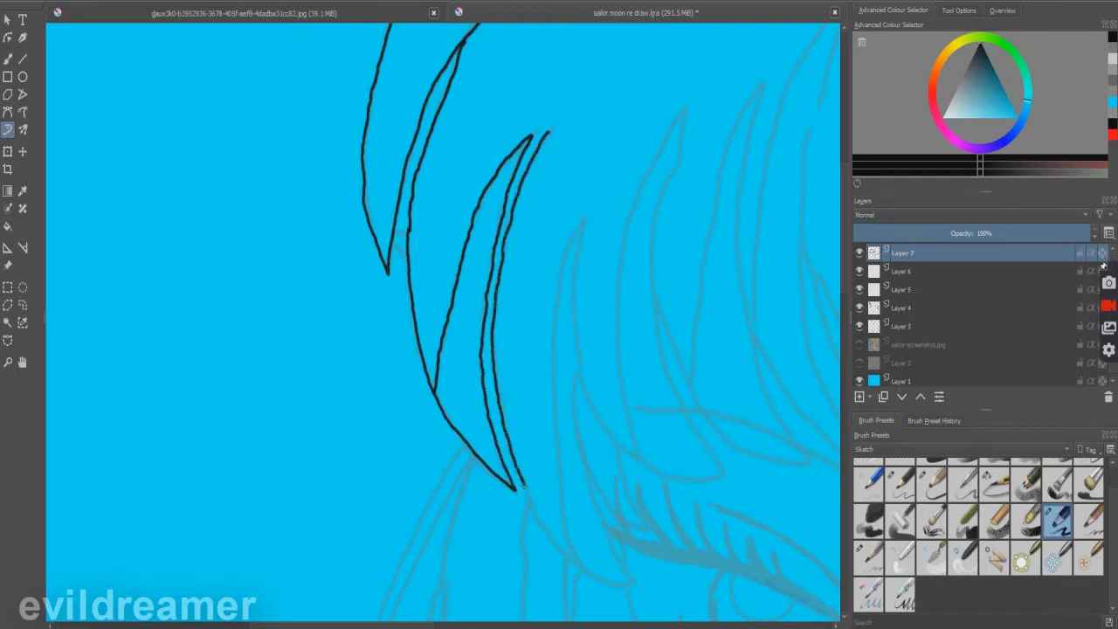
drag(563, 550, 633, 584)
key(ctrl+z)
drag(531, 507, 588, 572)
drag(593, 491, 577, 374)
mouse_move(587, 572)
mouse_down()
mouse_move(568, 536)
mouse_move(557, 443)
mouse_up()
drag(568, 246, 557, 452)
mouse_move(585, 218)
mouse_down()
mouse_move(578, 352)
mouse_move(599, 421)
mouse_up()
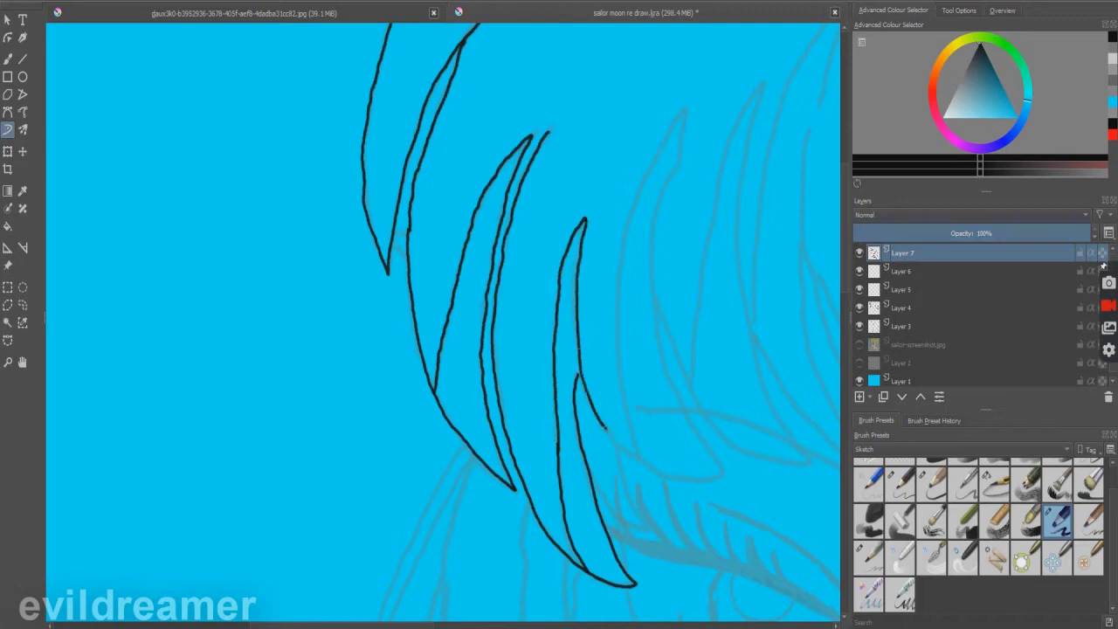
key(ctrl+z)
Ink the fourth bang lock, tracing its long outer curve, upper point and inner edge down to the tip.
mouse_move(686, 108)
mouse_down()
mouse_move(651, 165)
mouse_move(611, 316)
mouse_move(627, 433)
mouse_up()
key(minus)
scroll(499, 301, up, 3)
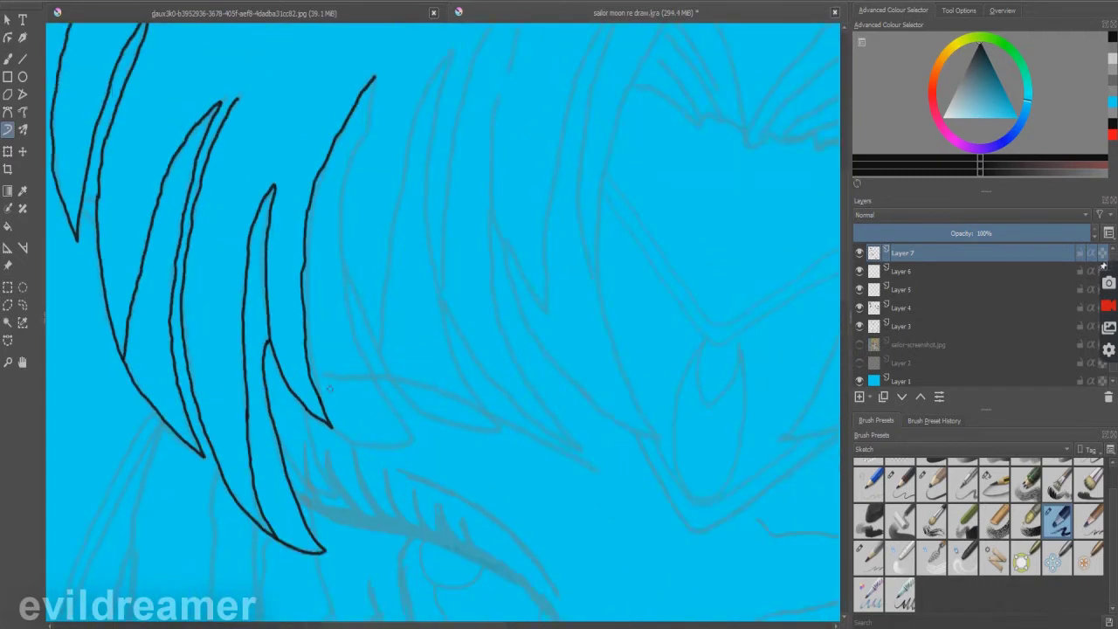
mouse_move(352, 440)
mouse_down()
mouse_move(400, 419)
mouse_move(351, 327)
mouse_up()
mouse_move(372, 80)
mouse_down()
mouse_move(340, 187)
mouse_move(342, 302)
mouse_up()
key(ctrl+z)
key(ctrl+z)
key(ctrl+z)
mouse_move(368, 110)
mouse_down()
mouse_move(339, 250)
mouse_move(360, 347)
mouse_move(409, 424)
mouse_up()
key(ctrl+z)
mouse_move(343, 244)
mouse_down()
mouse_move(374, 380)
mouse_move(411, 439)
mouse_up()
Ink the fifth bang lock along the sketch, with its lower tip and the edge rising to its upper point.
mouse_move(345, 271)
mouse_down()
mouse_move(418, 410)
mouse_move(498, 428)
mouse_up()
mouse_move(382, 348)
mouse_down()
mouse_move(410, 122)
mouse_move(454, 52)
mouse_move(384, 286)
mouse_move(392, 241)
mouse_up()
key(ctrl+z)
mouse_move(400, 196)
mouse_down()
mouse_move(432, 76)
mouse_move(452, 51)
mouse_move(428, 194)
mouse_move(433, 266)
mouse_move(451, 345)
mouse_move(486, 412)
mouse_up()
scroll(465, 314, down, 1)
drag(561, 303, 516, 375)
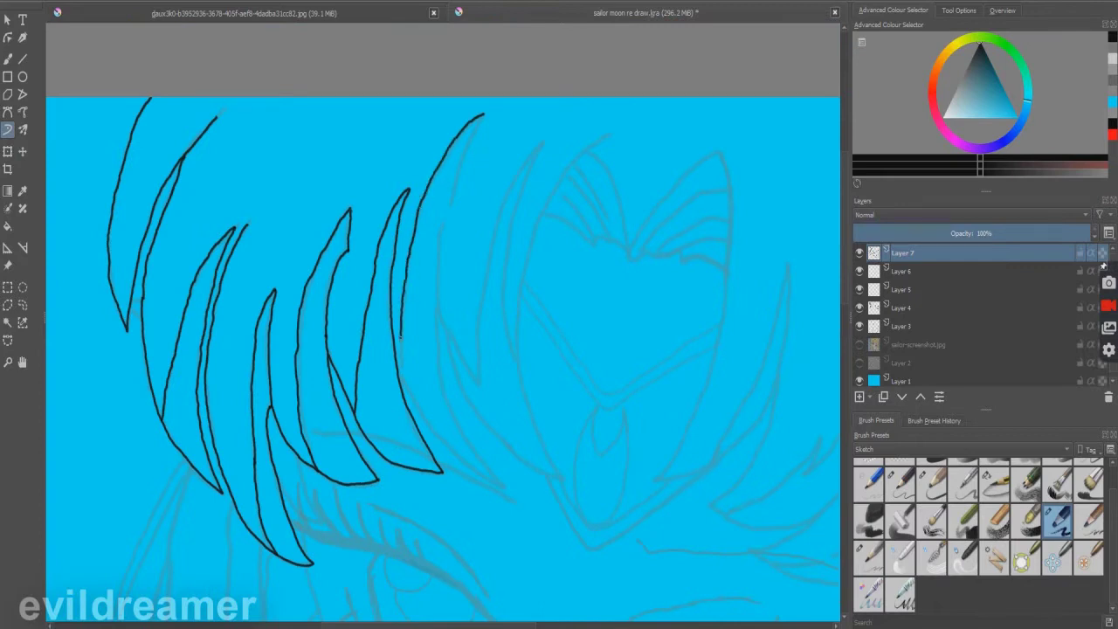
key(ctrl+z)
Ink the tall sixth bang lock and its long lower curve running to the tip above the eye.
scroll(476, 161, up, 2)
drag(488, 67, 423, 247)
mouse_move(405, 284)
mouse_down()
mouse_move(392, 426)
mouse_move(413, 498)
mouse_move(476, 600)
mouse_move(492, 384)
mouse_move(519, 277)
mouse_move(600, 119)
mouse_up()
scroll(499, 294, down, 3)
scroll(395, 303, up, 2)
drag(408, 301, 521, 427)
Ink the remaining left bang locks up to the left edge of the heart-shaped forehead opening.
mouse_move(450, 208)
mouse_down()
mouse_move(460, 291)
mouse_move(510, 408)
mouse_up()
mouse_move(467, 237)
mouse_down()
mouse_move(480, 301)
mouse_move(533, 379)
mouse_move(618, 433)
mouse_up()
drag(557, 267, 621, 432)
mouse_move(558, 275)
mouse_down()
mouse_move(572, 137)
mouse_move(610, 49)
mouse_up()
key(minus)
drag(547, 102, 511, 211)
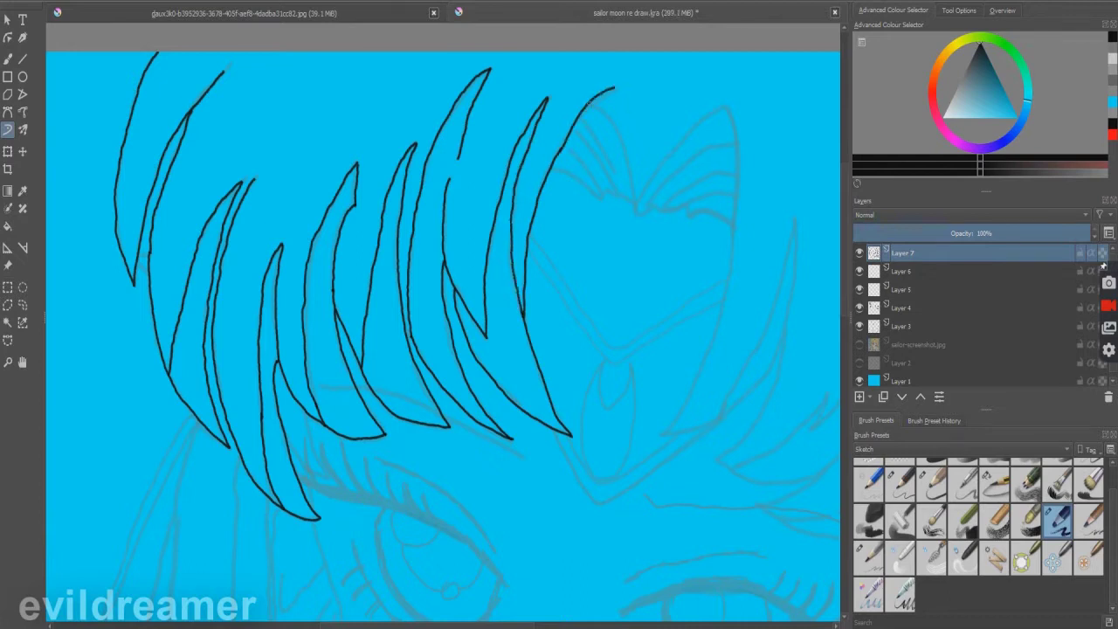
Ink the bow-like hair parting with its fold lines and the right edge of the heart-shaped forehead opening.
drag(578, 144, 599, 187)
mouse_move(590, 131)
mouse_down()
mouse_move(615, 183)
mouse_move(671, 152)
mouse_move(737, 163)
mouse_move(691, 213)
mouse_move(716, 147)
mouse_up()
mouse_move(672, 193)
mouse_down()
mouse_move(716, 166)
mouse_move(714, 180)
mouse_up()
drag(698, 201, 716, 190)
scroll(602, 279, down, 2)
scroll(769, 314, up, 2)
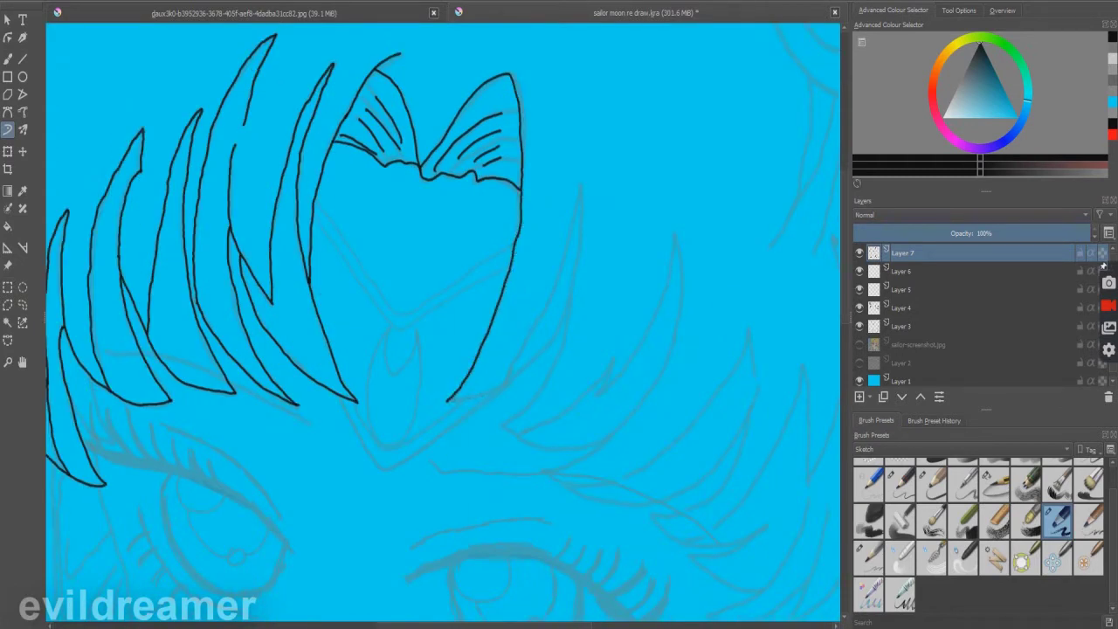
Ink the first two pointed bang locks to the right of the forehead opening, including their inner notches.
mouse_move(543, 302)
mouse_down()
mouse_move(578, 187)
mouse_move(579, 260)
mouse_move(558, 325)
mouse_up()
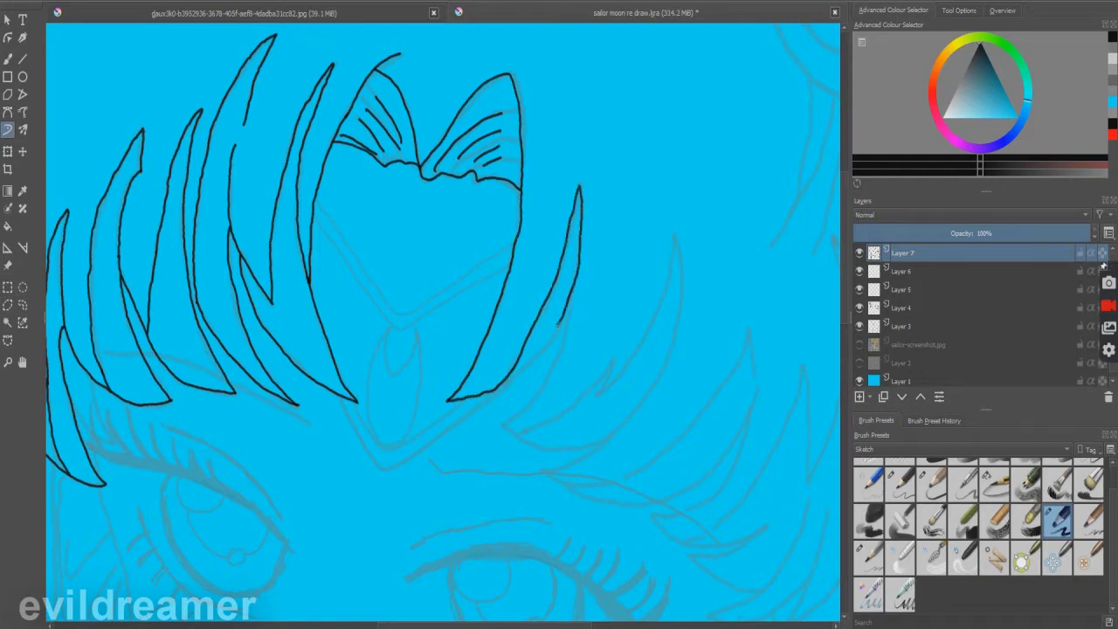
drag(545, 384, 569, 296)
mouse_move(503, 425)
mouse_down()
mouse_move(593, 451)
mouse_move(595, 381)
mouse_move(646, 330)
mouse_move(672, 234)
mouse_up()
click(107, 3)
mouse_move(594, 449)
mouse_down()
mouse_move(663, 374)
mouse_move(686, 246)
mouse_up()
click(108, 4)
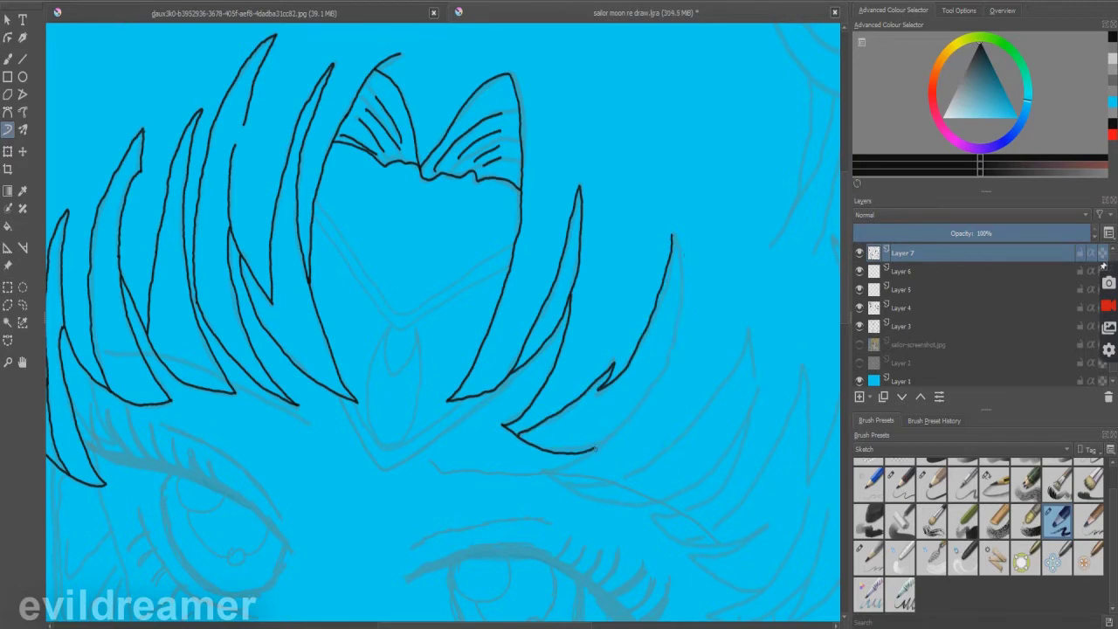
drag(640, 405, 681, 293)
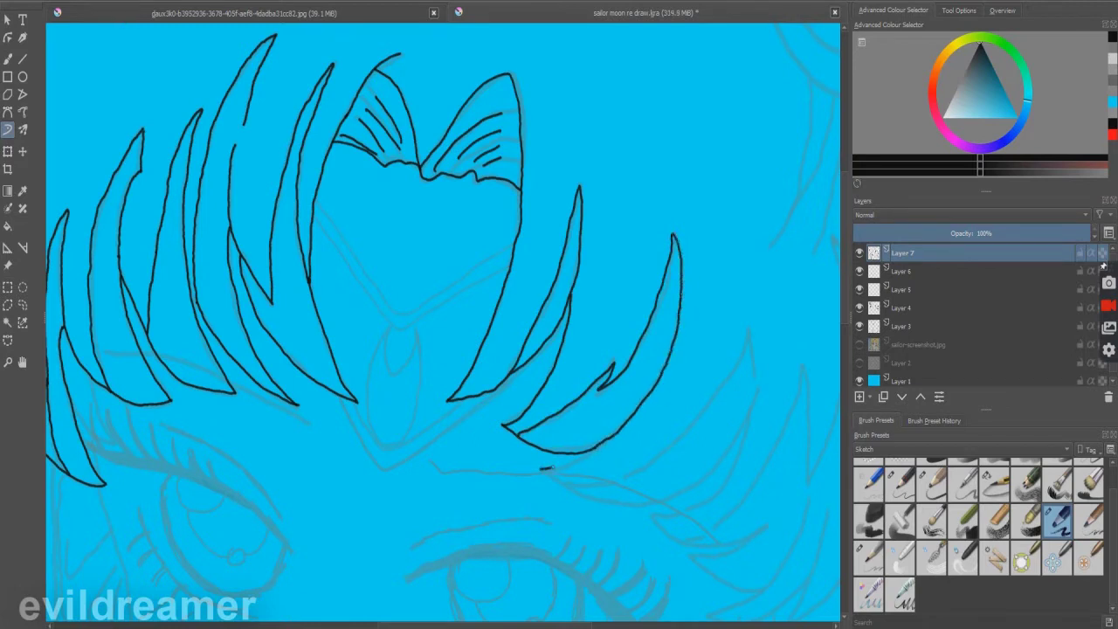
Ink the third bang lock right of the forehead opening along its sketched lower and inner edges.
drag(669, 497, 746, 435)
key(ctrl+z)
drag(665, 502, 761, 403)
mouse_move(609, 479)
mouse_down()
mouse_move(735, 364)
mouse_move(750, 370)
mouse_up()
Ink the small overlapping locks and pointed tips at the lower right end of the bangs.
drag(724, 411, 449, 238)
mouse_move(375, 342)
mouse_down()
mouse_move(463, 369)
mouse_move(484, 357)
mouse_up()
drag(374, 342, 430, 318)
drag(451, 412, 532, 331)
key(ctrl+z)
mouse_move(412, 382)
mouse_down()
mouse_move(526, 358)
mouse_move(537, 333)
mouse_up()
mouse_move(481, 414)
mouse_down()
mouse_move(441, 437)
mouse_move(550, 360)
mouse_up()
mouse_move(505, 451)
mouse_down()
mouse_move(576, 395)
mouse_move(611, 288)
mouse_move(583, 394)
mouse_up()
mouse_move(402, 370)
mouse_down()
mouse_move(486, 295)
mouse_move(534, 297)
mouse_up()
Ink the long strands that run down from below the hair bun on the right side.
mouse_move(556, 66)
mouse_down()
mouse_move(575, 150)
mouse_move(551, 265)
mouse_move(624, 168)
mouse_move(577, 37)
mouse_up()
key(ctrl+z)
mouse_move(624, 160)
mouse_down()
mouse_move(632, 292)
mouse_move(656, 111)
mouse_move(643, 90)
mouse_up()
scroll(645, 237, down, 2)
scroll(636, 49, up, 2)
mouse_move(498, 275)
mouse_down()
mouse_move(560, 176)
mouse_move(572, 124)
mouse_up()
drag(538, 104, 534, 189)
drag(542, 280, 579, 131)
Ink the curved outer lock beneath the bun on the right side and undo the unwanted last strokes.
drag(579, 232, 605, 211)
mouse_move(592, 205)
mouse_down()
mouse_move(638, 244)
mouse_move(608, 200)
mouse_move(649, 293)
mouse_up()
key(ctrl+z)
key(ctrl+z)
key(ctrl+z)
key(ctrl+shift+z)
drag(651, 297, 639, 136)
scroll(694, 340, down, 2)
key(ctrl+z)
key(ctrl+z)
key(ctrl+z)
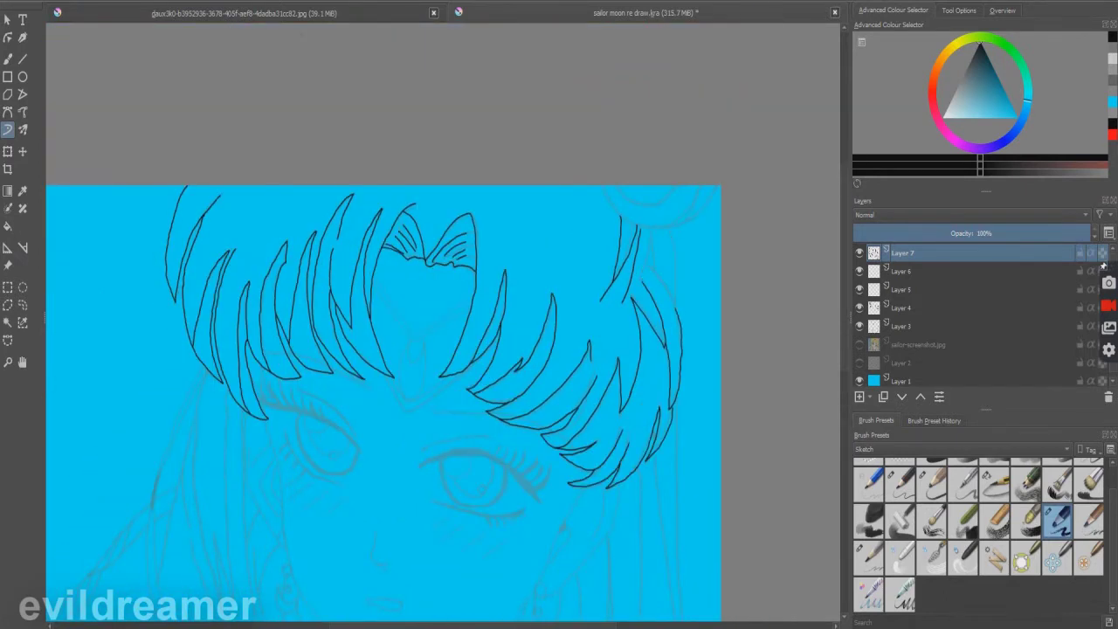
Ink an additional side strand in the hair below the right bun, redoing the unsatisfactory strokes.
key(plus)
drag(511, 415, 551, 391)
key(ctrl+z)
mouse_move(515, 424)
mouse_down()
mouse_move(539, 336)
mouse_move(552, 394)
mouse_move(613, 490)
mouse_up()
key(ctrl+z)
mouse_move(529, 379)
mouse_down()
mouse_move(604, 481)
mouse_move(608, 363)
mouse_move(591, 281)
mouse_up()
Ink the curved outlines of the hair bun at the canvas's upper edge and save the drawing.
mouse_move(415, 172)
mouse_down()
mouse_move(485, 270)
mouse_move(622, 273)
mouse_move(725, 170)
mouse_move(628, 171)
mouse_up()
key(ctrl+z)
mouse_move(448, 170)
mouse_down()
mouse_move(520, 217)
mouse_move(618, 171)
mouse_move(644, 253)
mouse_up()
mouse_move(661, 209)
mouse_down()
mouse_move(580, 277)
mouse_move(550, 286)
mouse_up()
scroll(535, 223, down, 3)
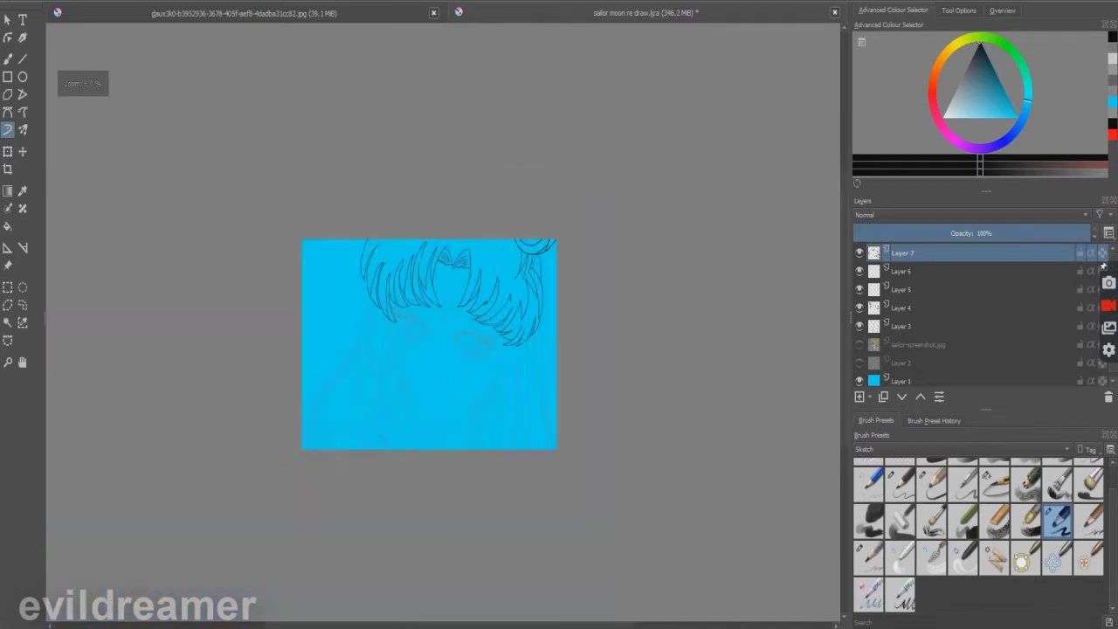
scroll(436, 238, up, 4)
key(ctrl+s)
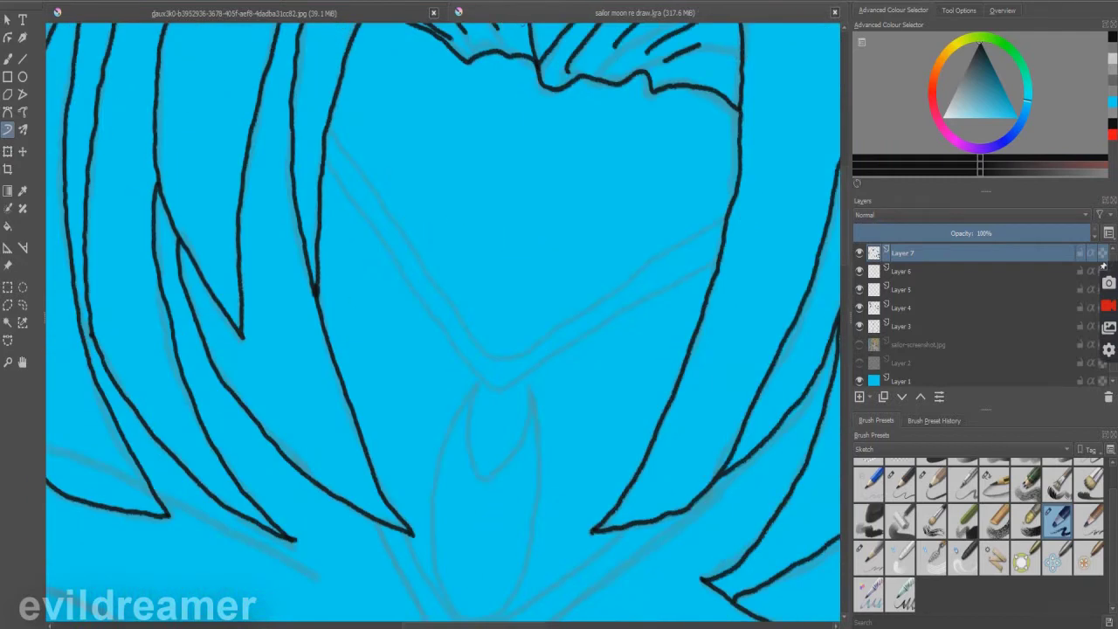
Ink the double line of the tiara's upper V-shaped edge across the forehead opening.
mouse_move(332, 138)
mouse_down()
mouse_move(412, 252)
mouse_move(511, 354)
mouse_move(723, 199)
mouse_up()
key(ctrl+z)
key(ctrl+z)
mouse_move(330, 133)
mouse_down()
mouse_move(446, 298)
mouse_move(522, 351)
mouse_move(732, 202)
mouse_move(416, 288)
mouse_move(499, 381)
mouse_move(544, 361)
mouse_up()
key(ctrl+z)
drag(324, 160, 467, 352)
key(ctrl+z)
right_click(428, 312)
click(460, 131)
mouse_move(332, 172)
mouse_down()
mouse_move(480, 374)
mouse_move(512, 384)
mouse_move(722, 256)
mouse_up()
scroll(648, 367, down, 5)
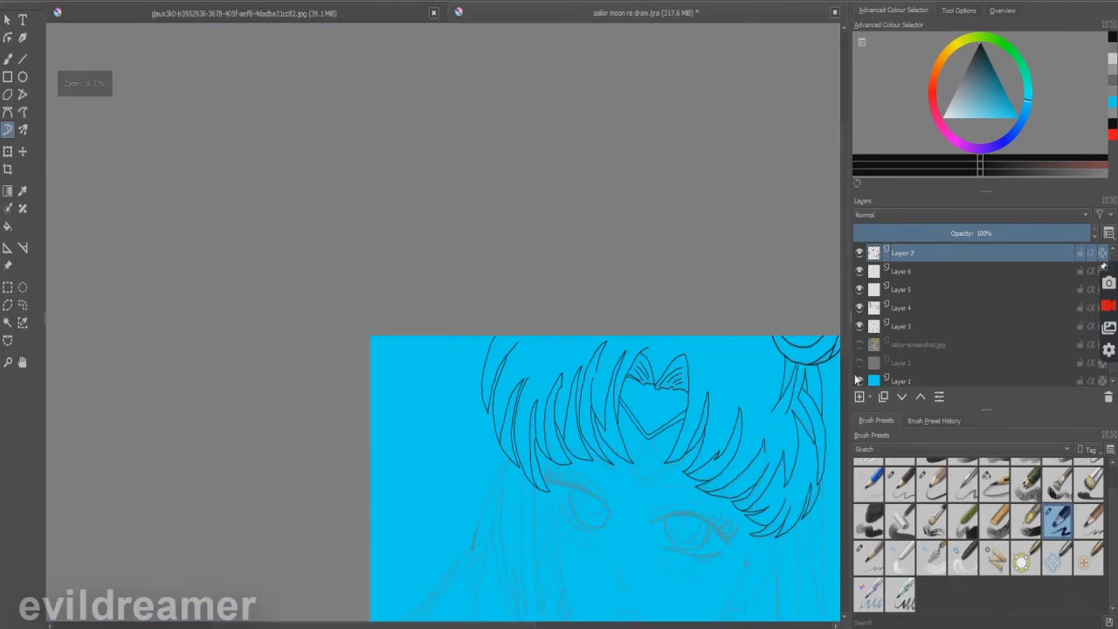
Ink the double line of the tiara's lower V-shaped edge between the bang locks.
scroll(612, 349, up, 1)
key(plus)
key(plus)
drag(439, 406, 559, 345)
key(ctrl+z)
key(ctrl+z)
drag(454, 415, 545, 360)
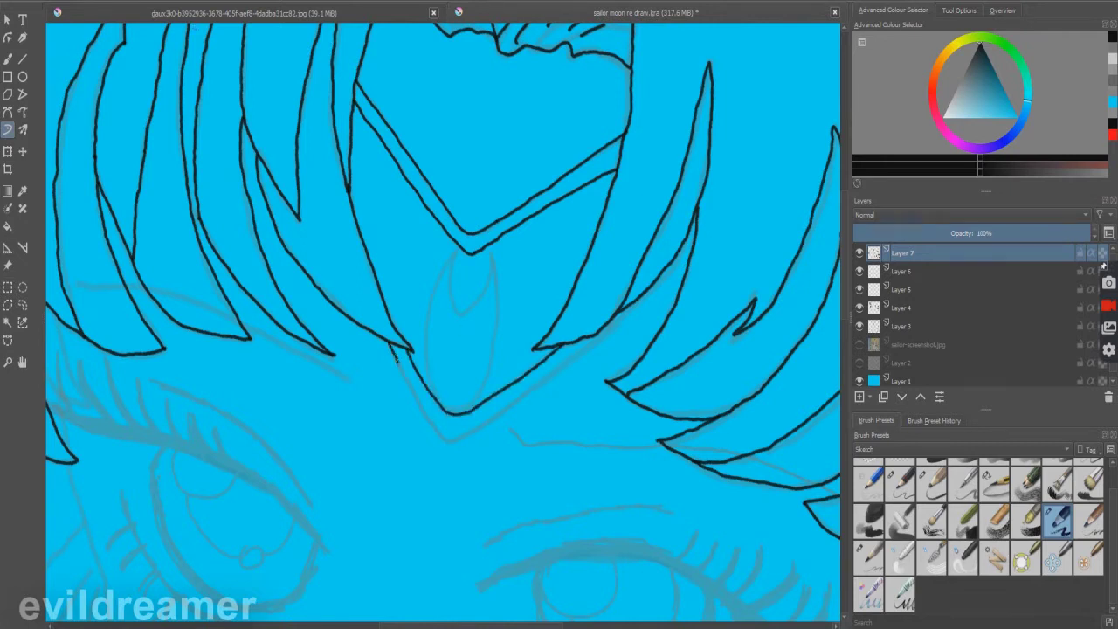
drag(441, 437, 532, 388)
scroll(432, 432, up, 3)
key(ctrl+z)
mouse_move(330, 217)
mouse_down()
mouse_move(377, 316)
mouse_move(454, 427)
mouse_move(594, 354)
mouse_move(775, 216)
mouse_up()
scroll(488, 363, down, 2)
scroll(488, 363, up, 1)
drag(477, 360, 552, 282)
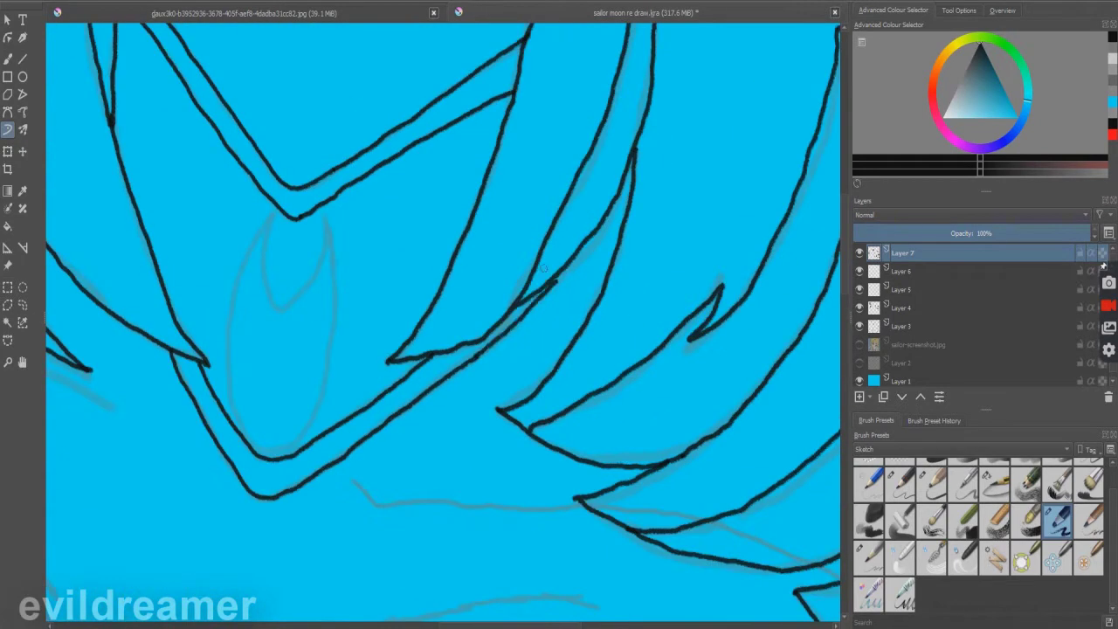
Ink the oval gem in the centre of the tiara with the crescent curve inside its upper end.
scroll(559, 276, down, 3)
scroll(524, 262, up, 3)
mouse_move(521, 174)
mouse_down()
mouse_move(526, 268)
mouse_move(560, 181)
mouse_move(476, 271)
mouse_move(489, 389)
mouse_move(533, 407)
mouse_up()
mouse_move(572, 183)
mouse_down()
mouse_move(577, 316)
mouse_move(528, 410)
mouse_up()
key(ctrl+z)
key(ctrl+z)
mouse_move(570, 185)
mouse_down()
mouse_move(577, 288)
mouse_move(551, 384)
mouse_move(491, 409)
mouse_move(472, 288)
mouse_move(522, 180)
mouse_up()
Ink the eyebrow line above the left eye, running across the tips of the bangs.
scroll(616, 236, down, 5)
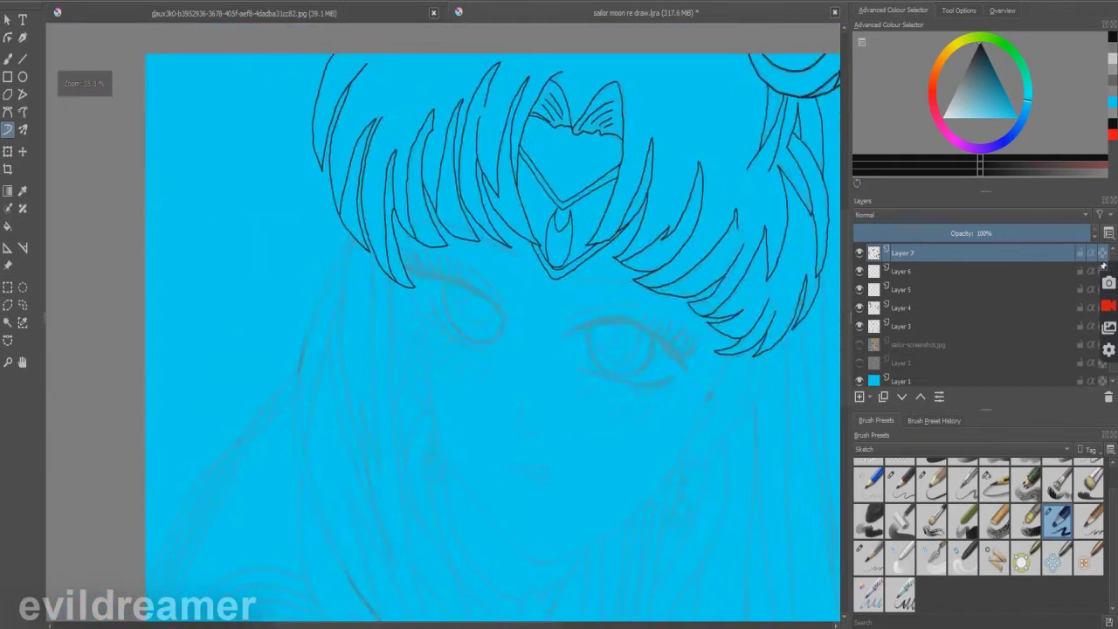
scroll(616, 236, up, 8)
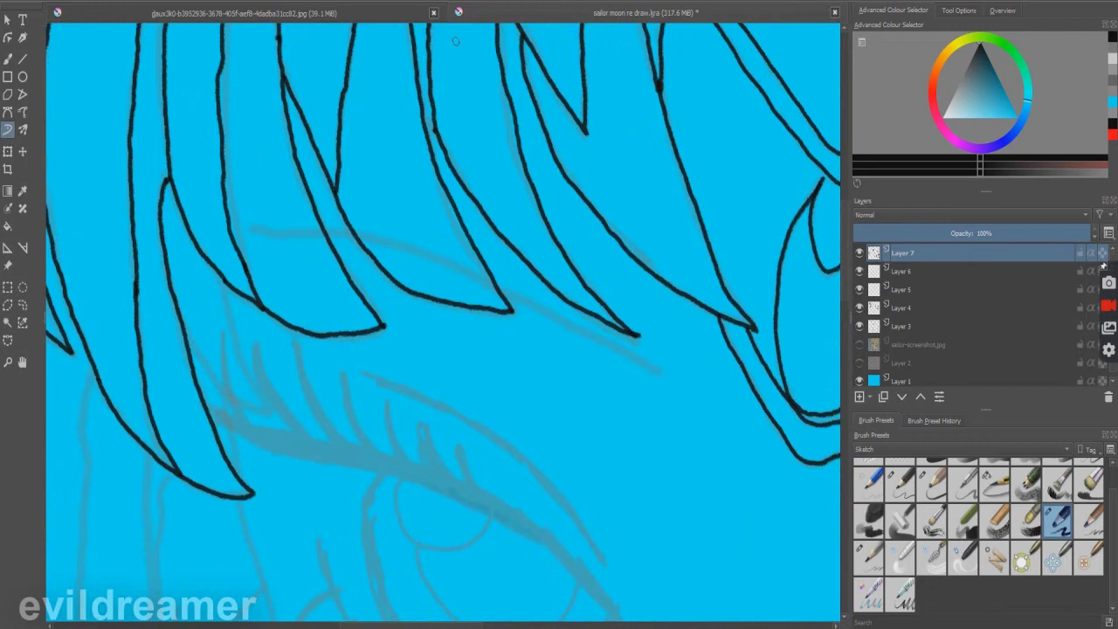
mouse_move(271, 231)
mouse_down()
mouse_move(390, 244)
mouse_move(578, 327)
mouse_move(669, 382)
mouse_up()
scroll(669, 383, down, 5)
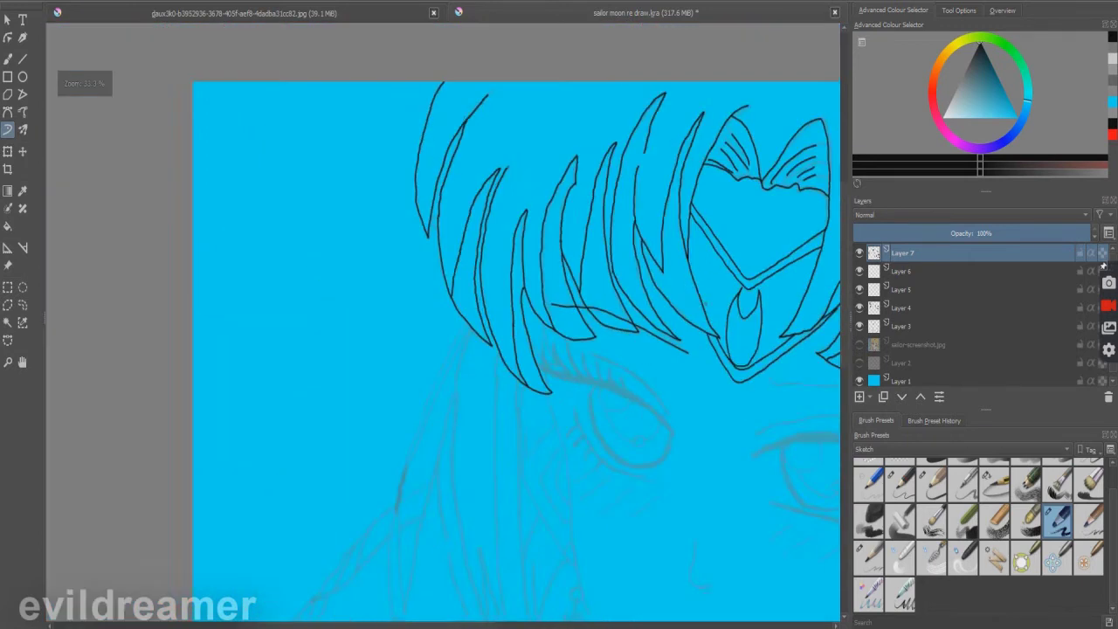
scroll(278, 290, up, 5)
mouse_move(264, 285)
mouse_down()
mouse_move(436, 288)
mouse_move(635, 384)
mouse_up()
scroll(534, 229, down, 5)
scroll(535, 229, up, 8)
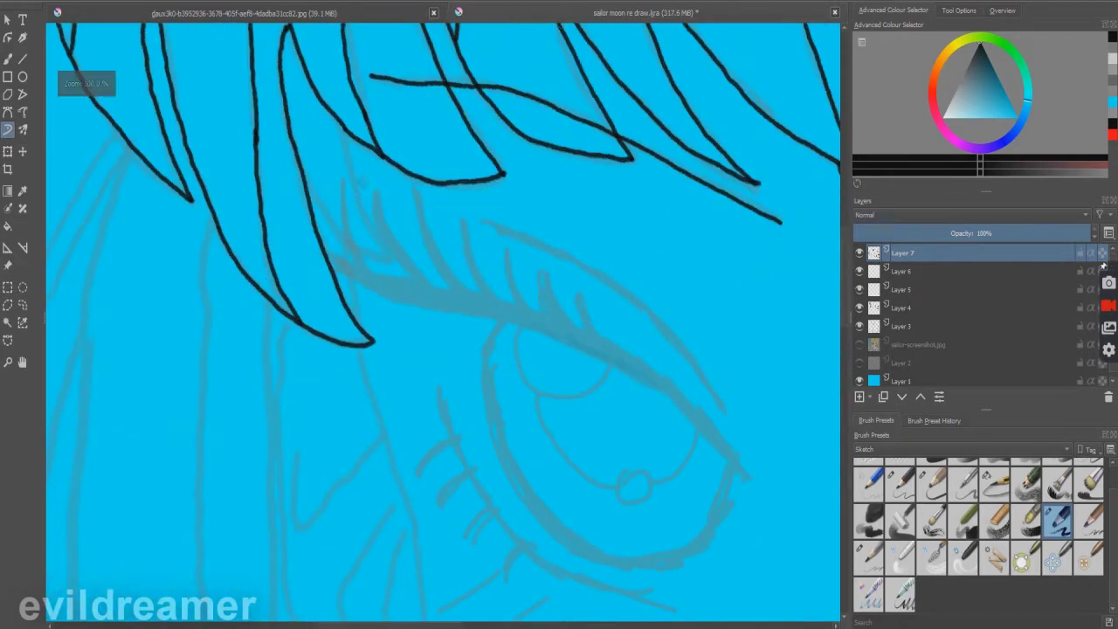
Ink the outer part of the left eye's thick upper lash line with its first four tapered lashes.
drag(339, 266, 373, 279)
drag(351, 229, 360, 272)
drag(341, 183, 349, 238)
mouse_move(357, 275)
mouse_down()
mouse_move(406, 297)
mouse_move(356, 268)
mouse_up()
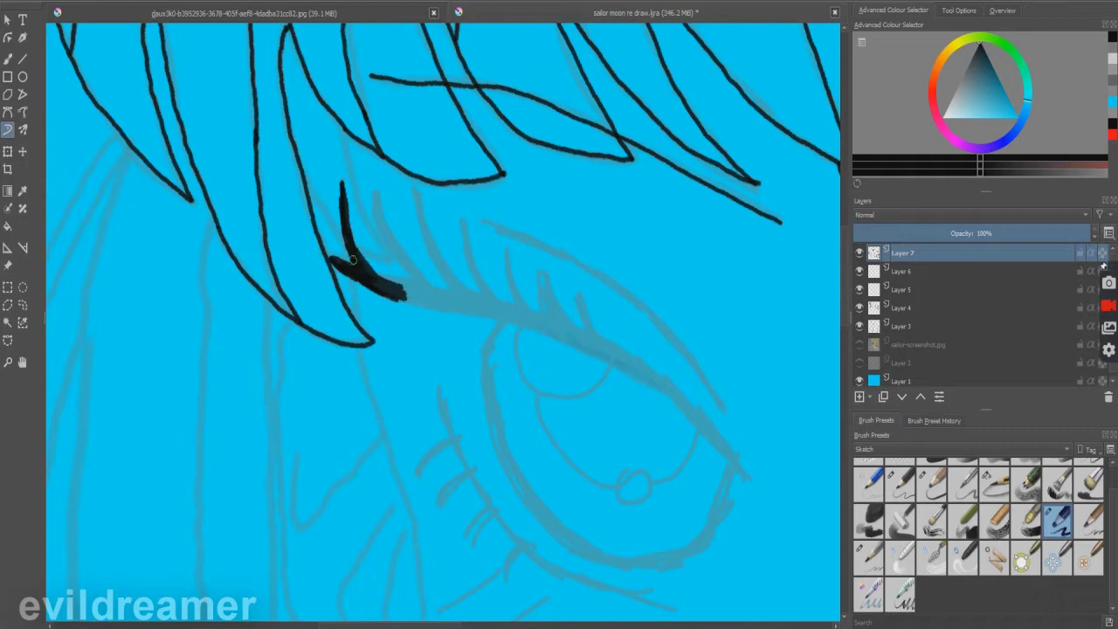
mouse_move(375, 201)
mouse_down()
mouse_move(416, 276)
mouse_move(378, 202)
mouse_up()
mouse_move(384, 288)
mouse_down()
mouse_move(436, 304)
mouse_move(376, 278)
mouse_move(470, 311)
mouse_move(382, 292)
mouse_up()
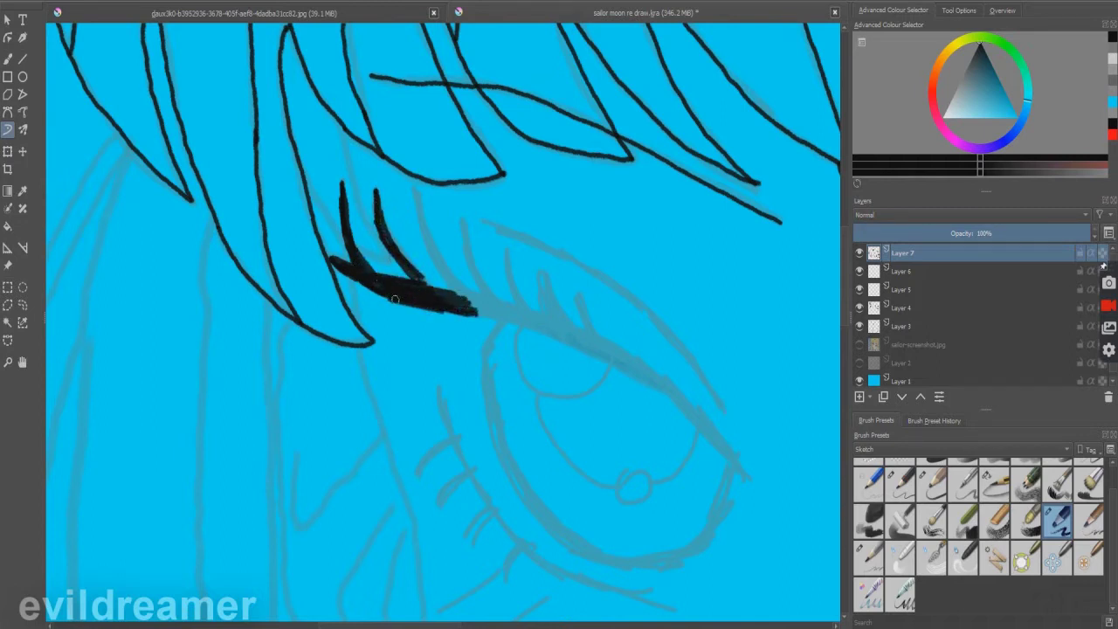
mouse_move(422, 229)
mouse_down()
mouse_move(424, 217)
mouse_move(468, 297)
mouse_move(428, 294)
mouse_move(511, 319)
mouse_move(474, 304)
mouse_move(467, 249)
mouse_up()
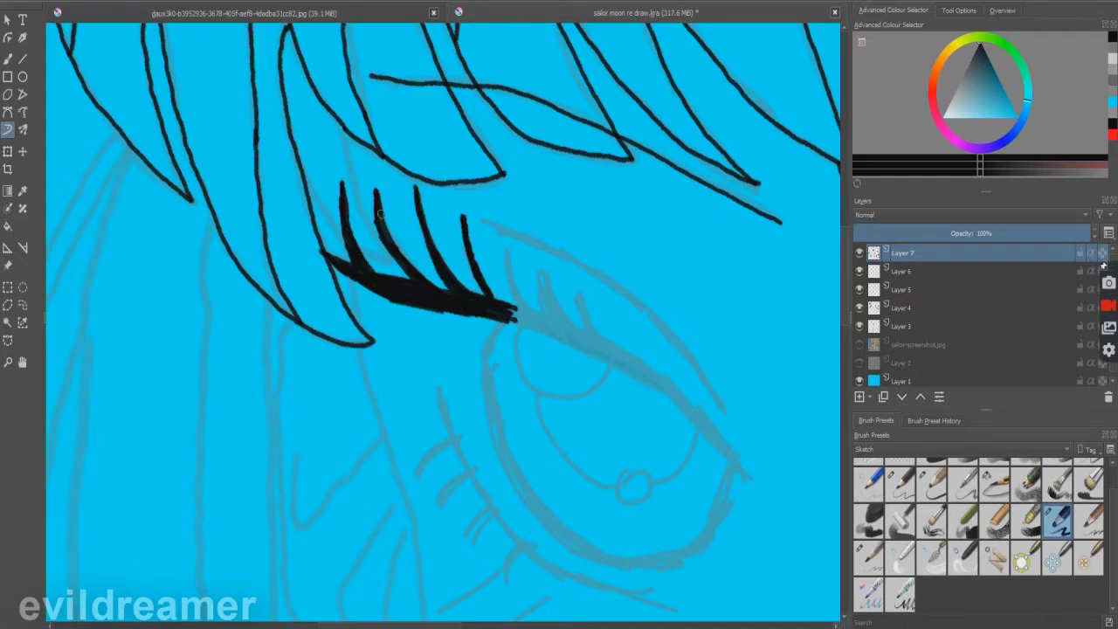
Extend the left eye's thick upper lash line to the inner corner and add the three remaining upper lashes.
mouse_move(464, 228)
mouse_down()
mouse_move(497, 306)
mouse_move(548, 330)
mouse_move(535, 323)
mouse_up()
drag(576, 337, 545, 320)
mouse_move(526, 312)
mouse_down()
mouse_move(505, 248)
mouse_move(525, 307)
mouse_move(583, 335)
mouse_up()
mouse_move(574, 286)
mouse_down()
mouse_move(620, 362)
mouse_move(591, 333)
mouse_up()
mouse_move(623, 367)
mouse_down()
mouse_move(673, 394)
mouse_move(738, 467)
mouse_up()
drag(700, 416, 717, 446)
Ink the curved eyelid crease above the left eye's lash line, down toward the inner corner.
scroll(676, 431, down, 4)
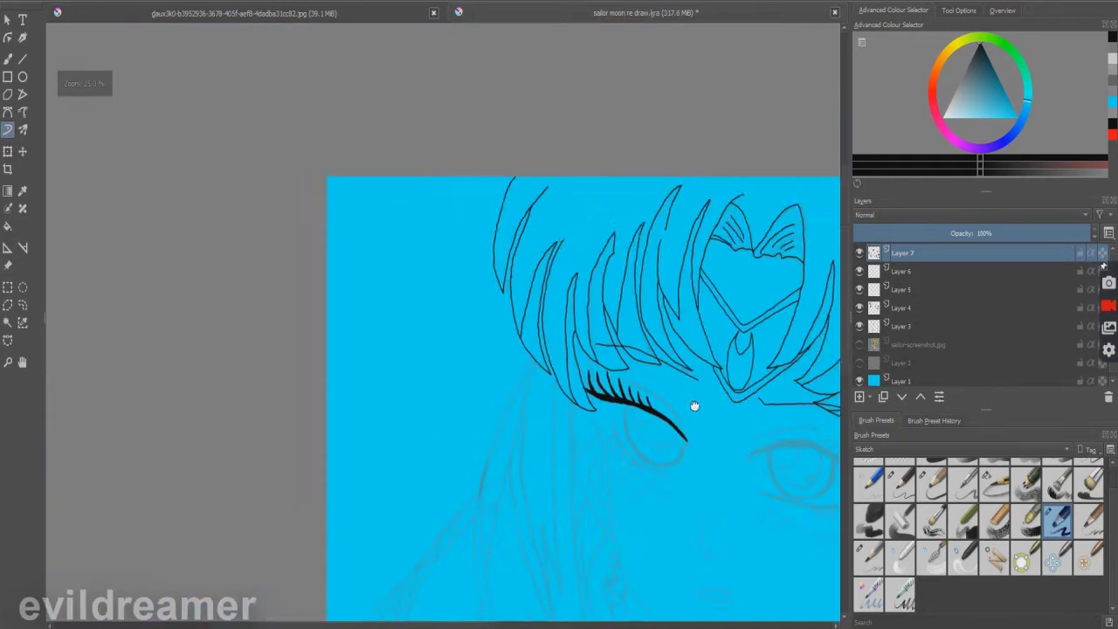
scroll(705, 417, up, 4)
mouse_move(392, 284)
mouse_down()
mouse_move(513, 354)
mouse_move(618, 454)
mouse_up()
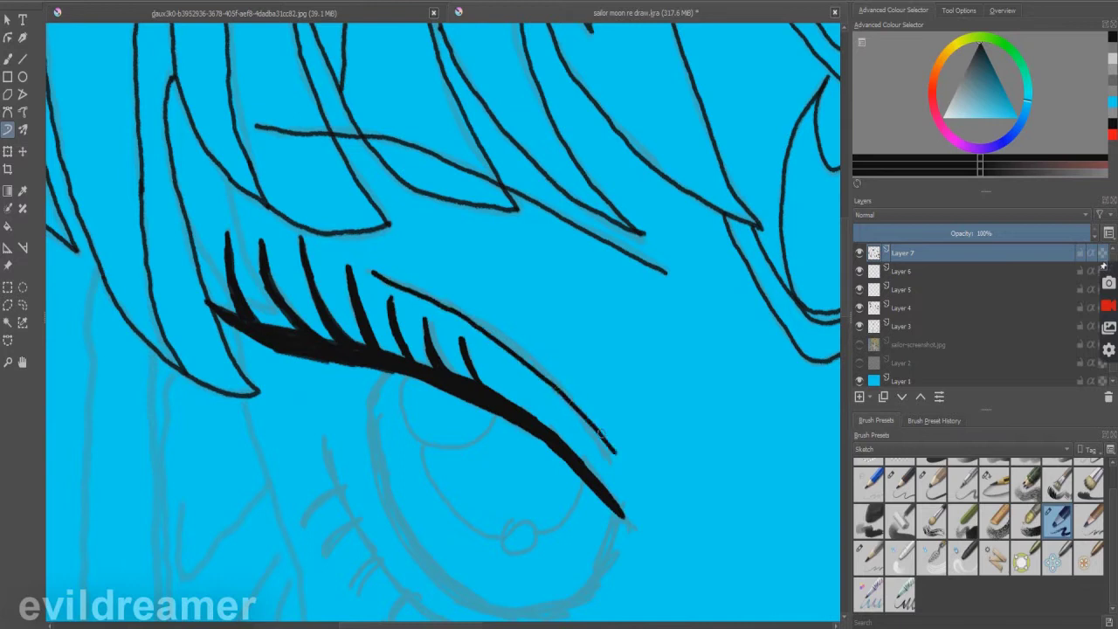
Ink the large highlight, pupil curve and small round highlight inside the left eye.
scroll(619, 454, up, 3)
mouse_move(267, 161)
mouse_down()
mouse_move(307, 258)
mouse_move(397, 215)
mouse_up()
mouse_move(291, 255)
mouse_down()
mouse_move(340, 353)
mouse_move(403, 384)
mouse_move(517, 308)
mouse_up()
mouse_move(403, 383)
mouse_down()
mouse_move(430, 401)
mouse_move(433, 360)
mouse_move(404, 391)
mouse_up()
scroll(475, 384, down, 3)
scroll(318, 419, up, 3)
scroll(611, 246, down, 3)
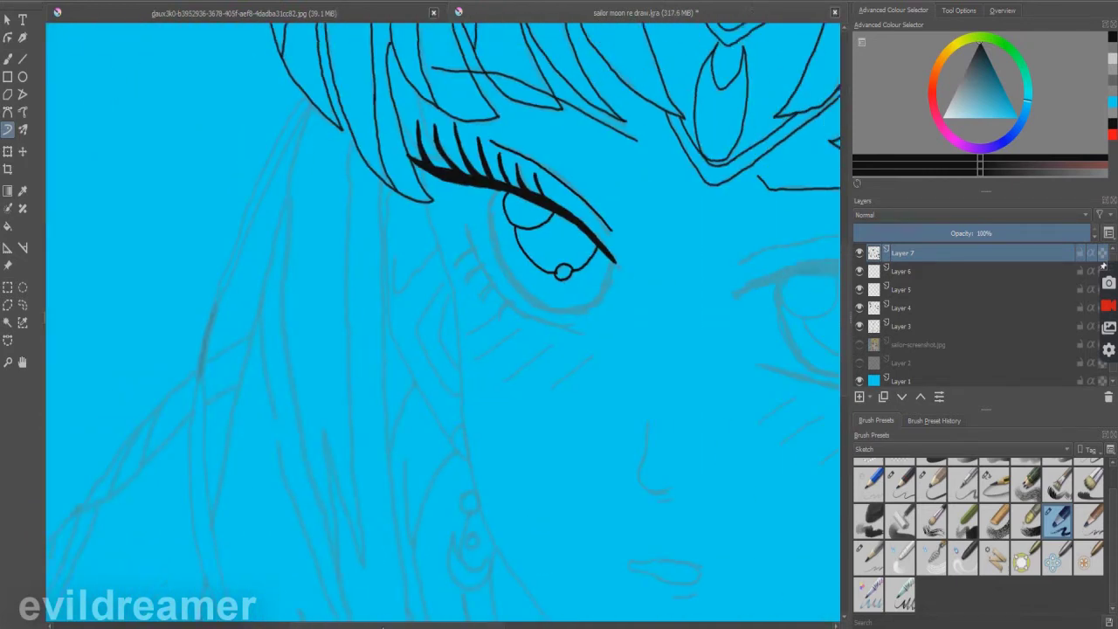
Ink the outer iris outline of the left eye as a curve hanging from the upper lash line.
scroll(699, 183, up, 3)
mouse_move(209, 192)
mouse_down()
mouse_move(191, 342)
mouse_move(310, 499)
mouse_move(478, 451)
mouse_move(524, 379)
mouse_up()
scroll(528, 366, down, 4)
scroll(527, 366, up, 6)
mouse_move(106, 166)
mouse_down()
mouse_move(96, 321)
mouse_move(179, 458)
mouse_move(280, 508)
mouse_move(355, 478)
mouse_move(433, 366)
mouse_up()
scroll(433, 367, down, 5)
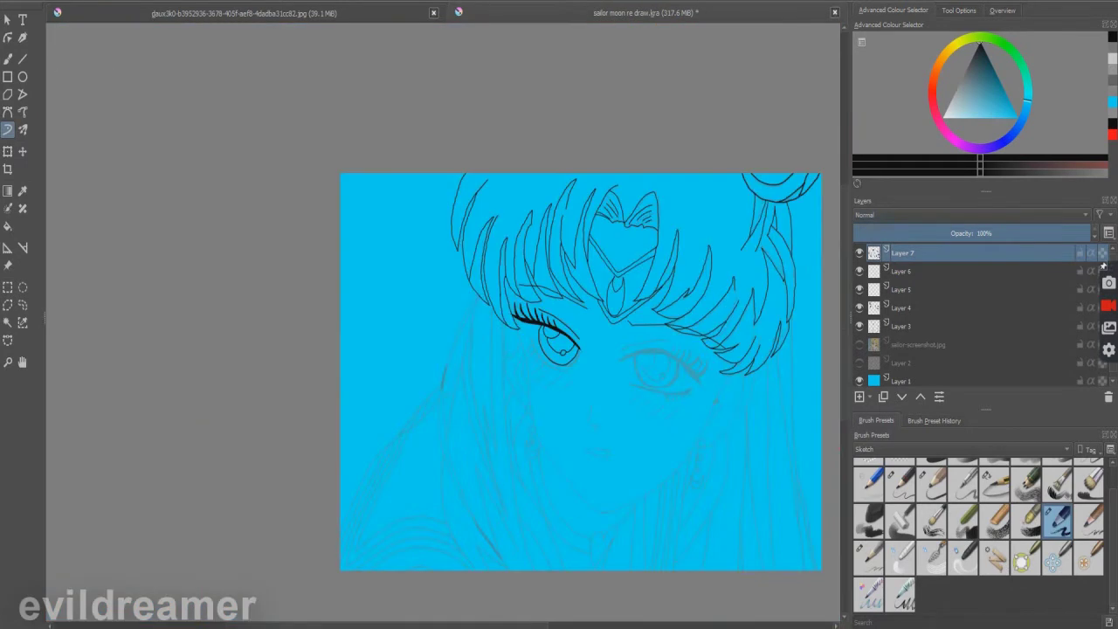
Ink the right eye's eyelid crease and its thick, solid black upper lash line ending in an outer wing.
scroll(611, 349, up, 6)
mouse_move(417, 273)
mouse_down()
mouse_move(493, 238)
mouse_move(683, 214)
mouse_up()
mouse_move(417, 331)
mouse_down()
mouse_move(490, 296)
mouse_move(620, 270)
mouse_up()
mouse_move(421, 327)
mouse_down()
mouse_move(535, 276)
mouse_move(646, 270)
mouse_move(611, 269)
mouse_up()
drag(486, 304, 547, 287)
drag(533, 626, 558, 625)
mouse_move(465, 286)
mouse_down()
mouse_move(505, 273)
mouse_move(482, 281)
mouse_up()
mouse_move(295, 313)
mouse_down()
mouse_move(488, 285)
mouse_move(491, 272)
mouse_move(513, 281)
mouse_move(488, 289)
mouse_move(560, 305)
mouse_move(557, 296)
mouse_move(645, 355)
mouse_move(629, 347)
mouse_move(714, 455)
mouse_move(752, 481)
mouse_move(736, 428)
mouse_move(674, 381)
mouse_move(709, 446)
mouse_move(746, 465)
mouse_move(677, 392)
mouse_up()
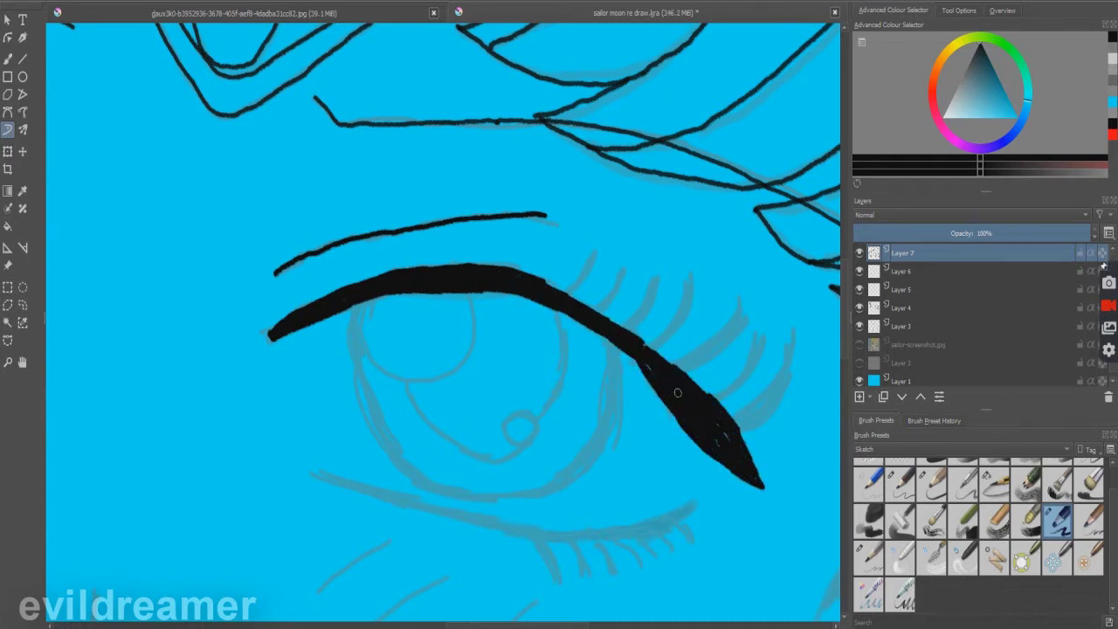
Ink and thicken seven curved upper lashes along the outer half of the right eye's lash line.
drag(566, 296, 596, 247)
drag(601, 310, 626, 262)
mouse_move(631, 328)
mouse_down()
mouse_move(657, 277)
mouse_move(685, 284)
mouse_up()
drag(681, 365, 742, 310)
drag(721, 400, 762, 341)
drag(736, 428, 798, 349)
mouse_move(742, 433)
mouse_down()
mouse_move(780, 390)
mouse_move(764, 417)
mouse_up()
drag(722, 409, 766, 334)
drag(669, 367, 733, 319)
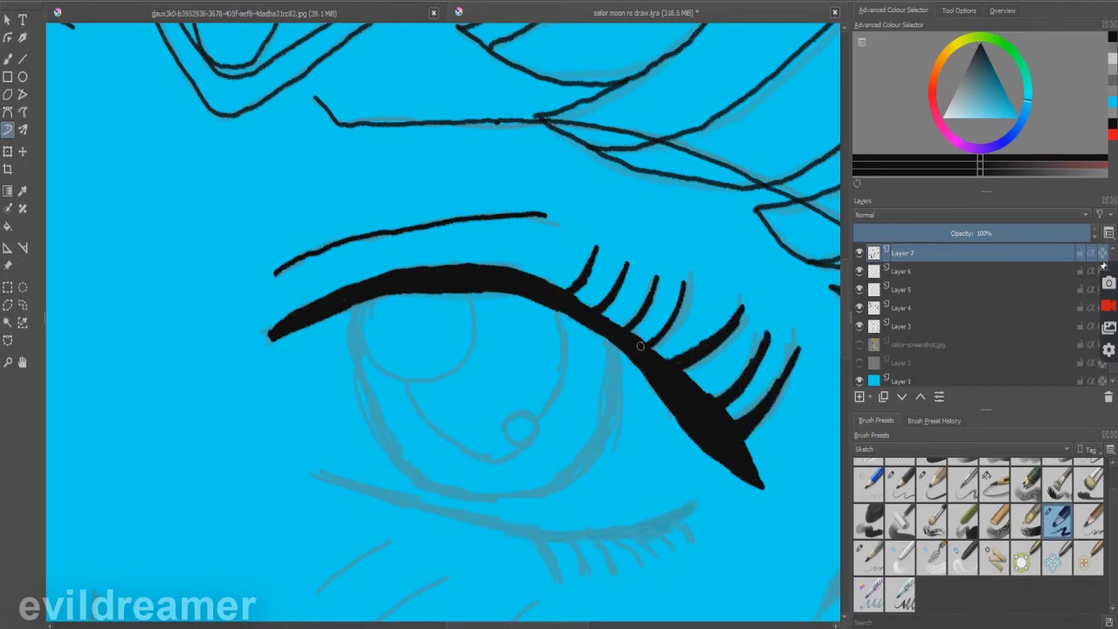
Thicken the outer end of the left eye's upper lash line around the roots of the lashes.
scroll(584, 243, down, 4)
scroll(594, 244, up, 3)
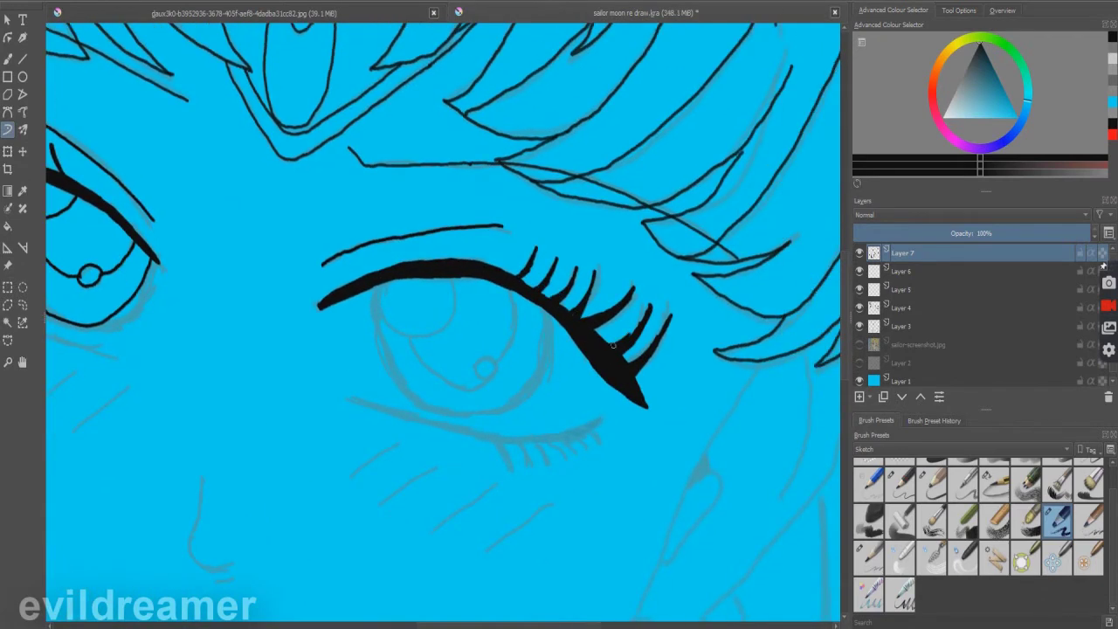
scroll(522, 271, down, 4)
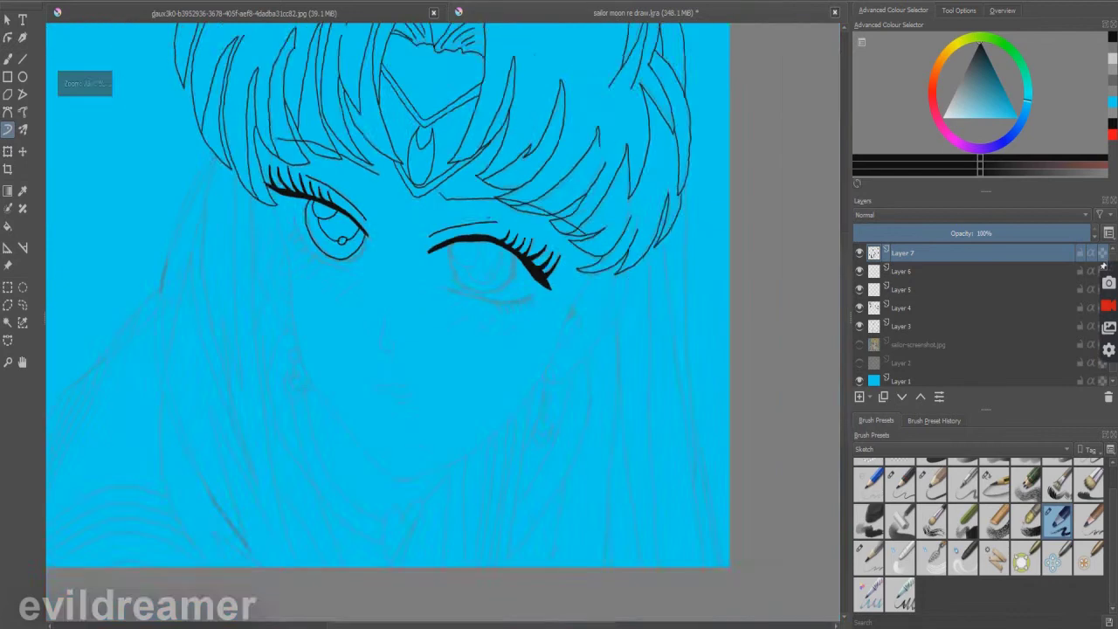
scroll(342, 241, up, 4)
drag(382, 236, 371, 243)
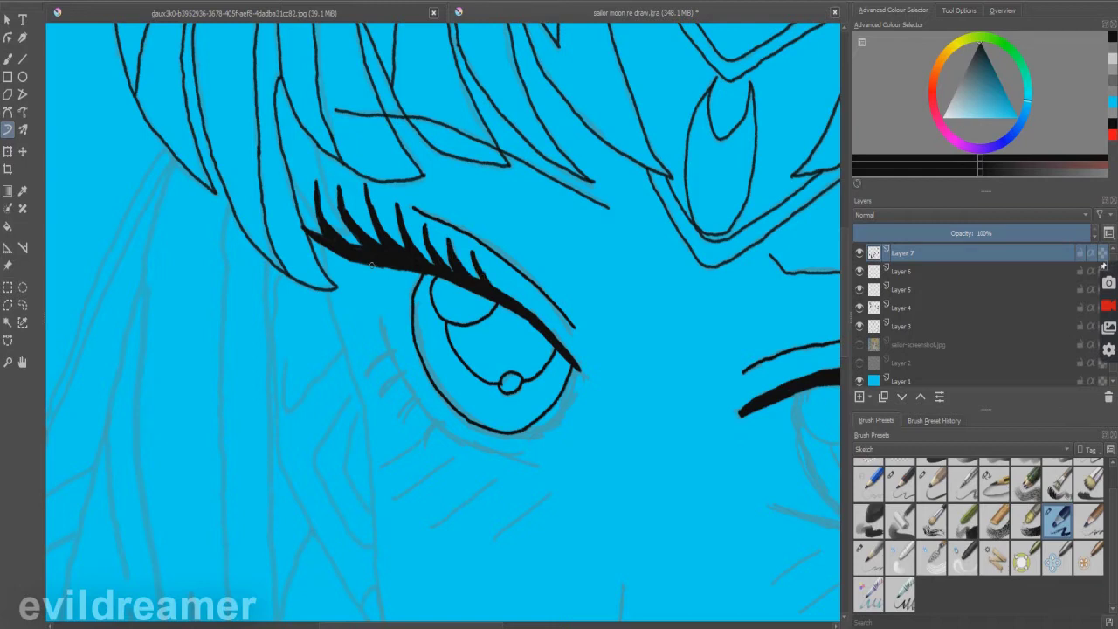
scroll(371, 264, down, 5)
Ink the right eye's large highlight, pupil curve and small round highlight, plus the outer iris outline around them.
scroll(626, 382, up, 6)
scroll(626, 382, down, 1)
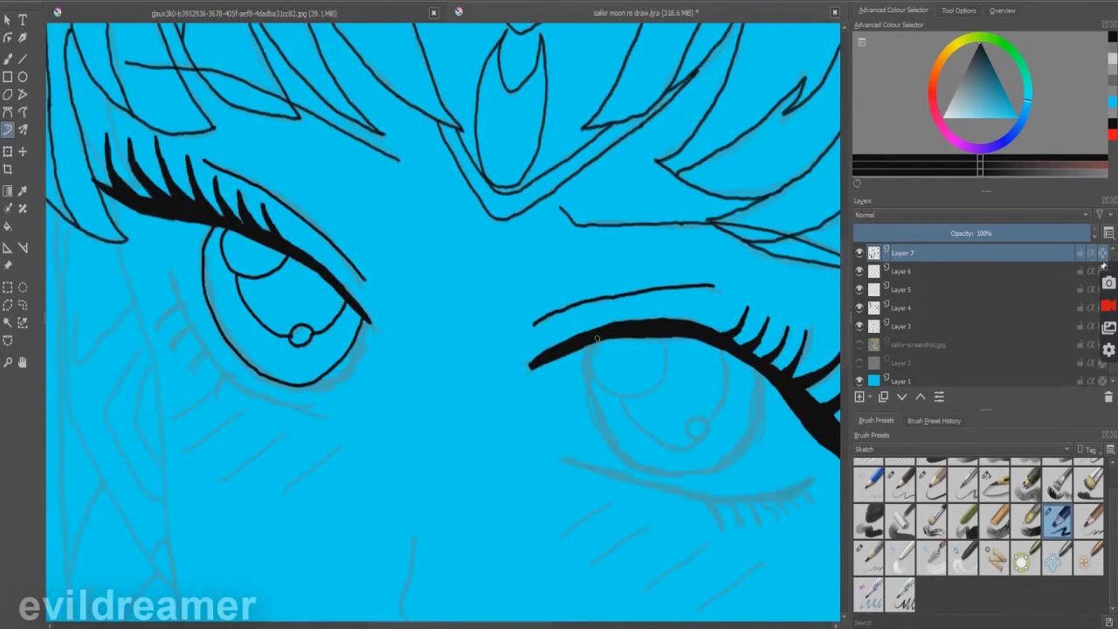
key(ctrl+z)
mouse_move(593, 340)
mouse_down()
mouse_move(595, 377)
mouse_move(640, 389)
mouse_move(592, 360)
mouse_move(608, 389)
mouse_move(635, 394)
mouse_move(664, 374)
mouse_move(662, 333)
mouse_move(649, 434)
mouse_move(686, 444)
mouse_move(732, 374)
mouse_up()
key(ctrl+z)
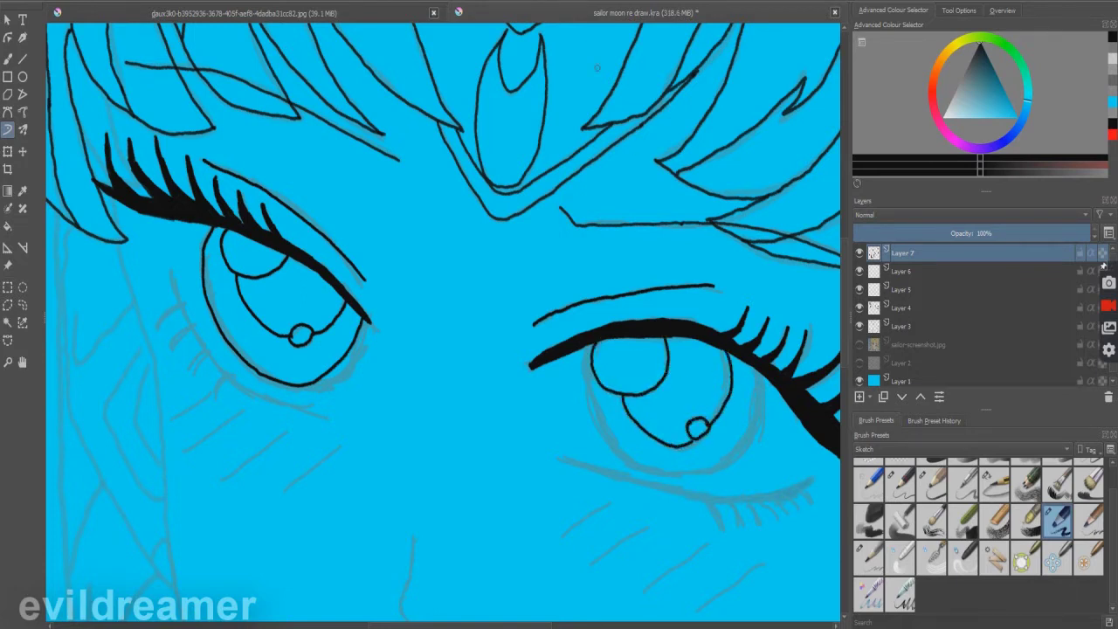
mouse_move(588, 366)
mouse_down()
mouse_move(602, 418)
mouse_move(646, 466)
mouse_move(693, 469)
mouse_move(757, 411)
mouse_move(766, 374)
mouse_up()
scroll(465, 299, down, 4)
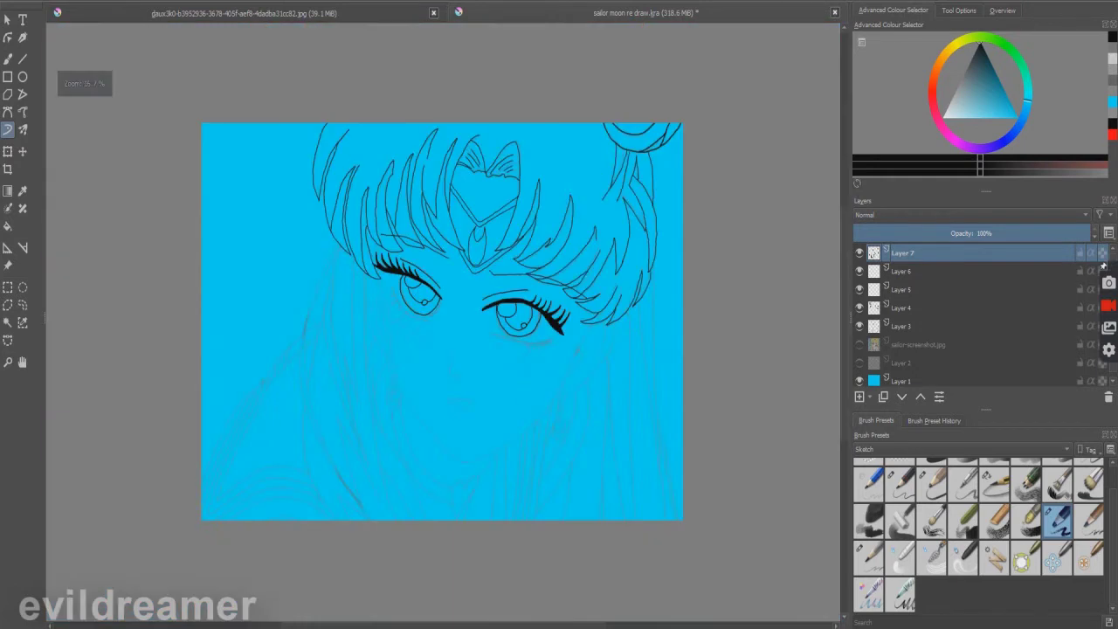
Ink the lower lid line beneath the right eye's iris.
scroll(523, 336, up, 5)
mouse_move(286, 416)
mouse_down()
mouse_move(447, 466)
mouse_move(611, 478)
mouse_move(642, 463)
mouse_move(367, 436)
mouse_move(513, 476)
mouse_move(664, 450)
mouse_up()
key(ctrl+z)
Ink a row of closely spaced short lashes below the outer part of the right eye's lower lid line.
mouse_move(500, 474)
mouse_down()
mouse_move(526, 519)
mouse_move(552, 515)
mouse_up()
drag(562, 476, 580, 513)
drag(578, 474, 599, 508)
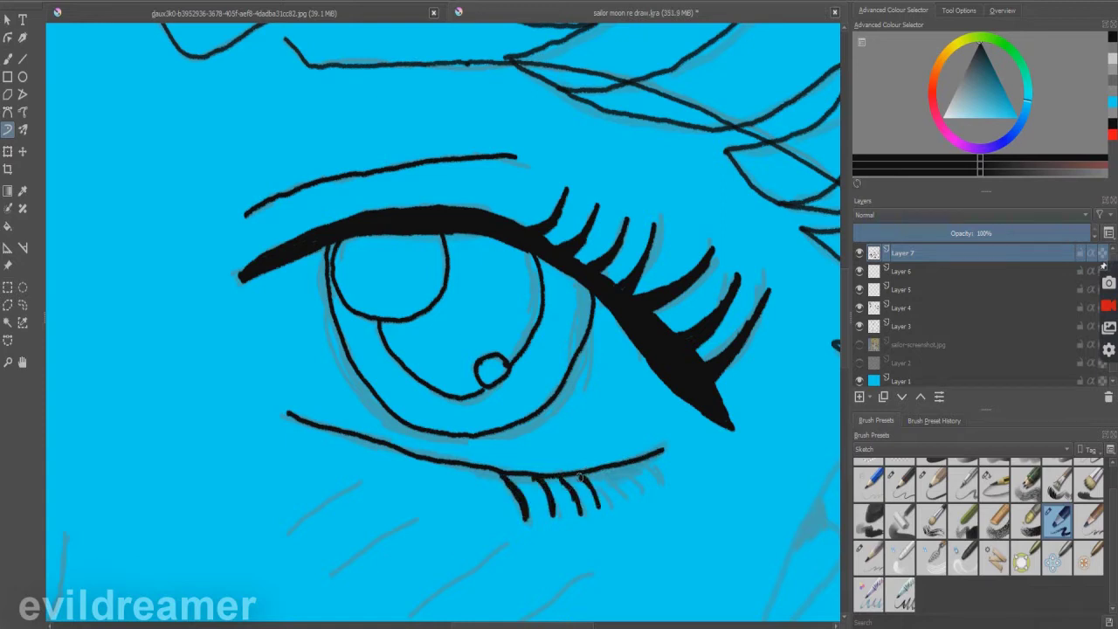
drag(618, 466, 644, 497)
drag(632, 463, 666, 490)
scroll(327, 339, down, 5)
Ink the left eye's curved lower lid line with short lashes on its outer side.
scroll(192, 323, up, 4)
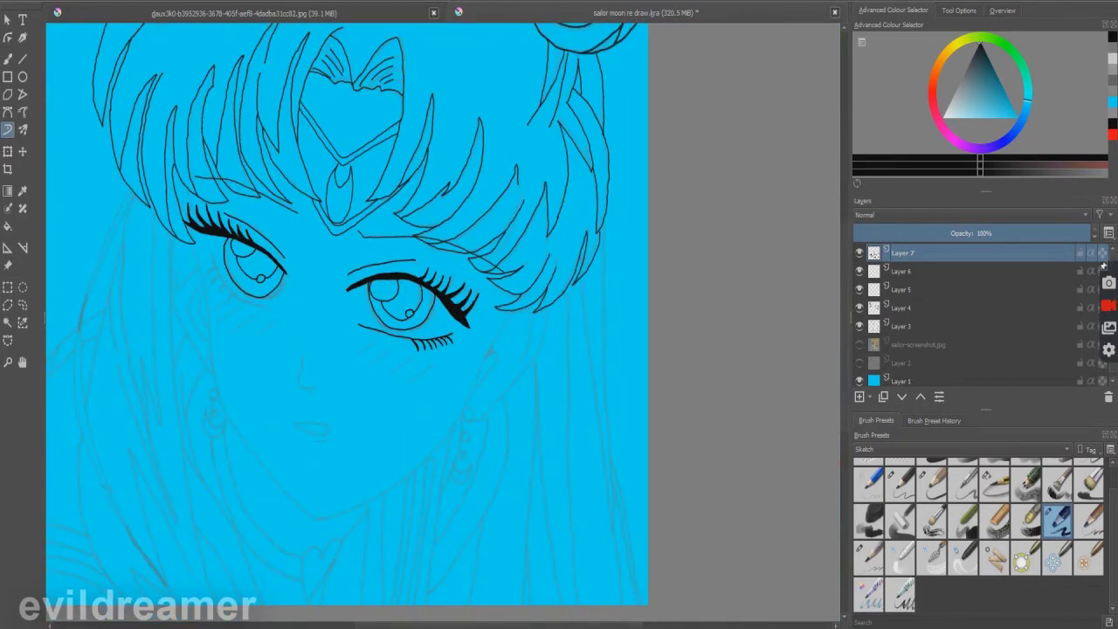
mouse_move(313, 184)
mouse_down()
mouse_move(392, 305)
mouse_move(452, 329)
mouse_up()
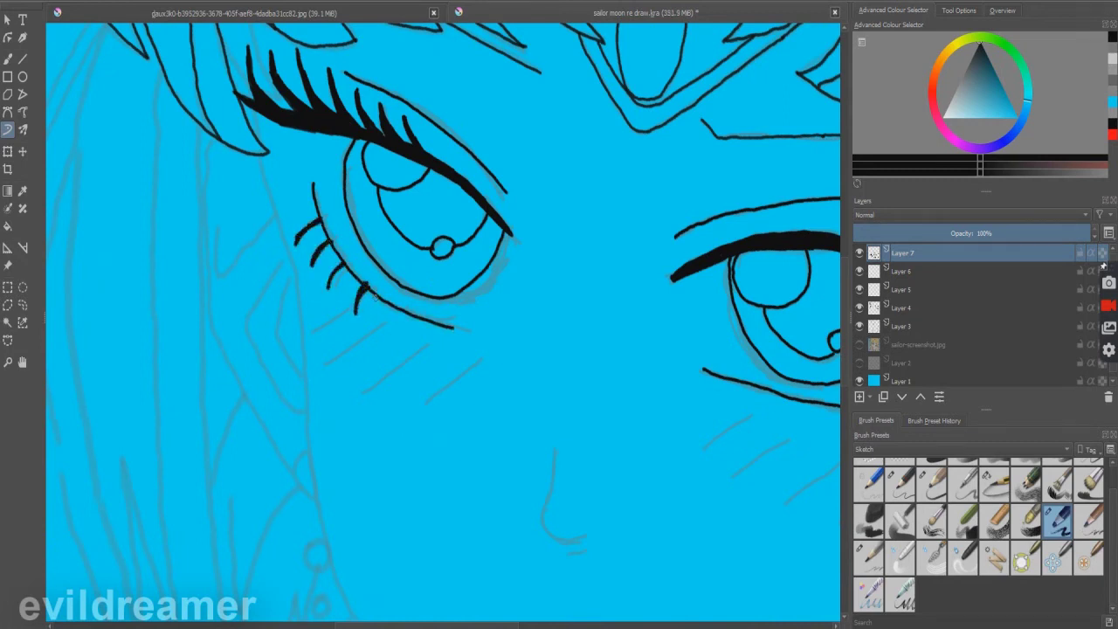
scroll(646, 360, down, 2)
Erase the short lower lashes of the right eye with an eraser brush, keeping the lower lid line.
scroll(786, 384, up, 2)
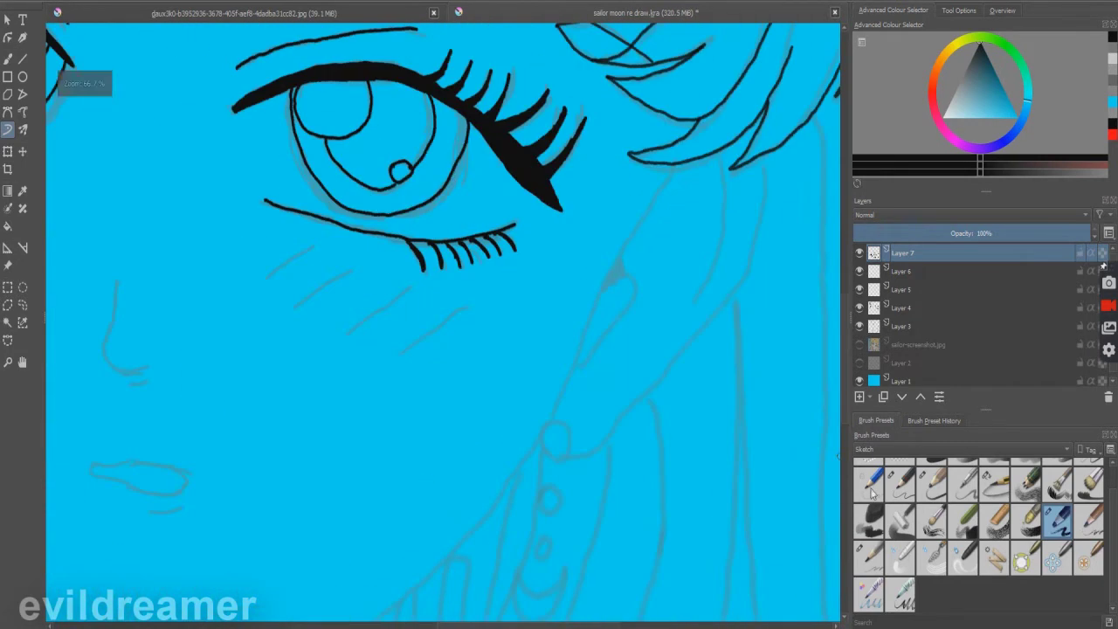
scroll(875, 489, up, 1)
click(874, 477)
drag(411, 267, 504, 245)
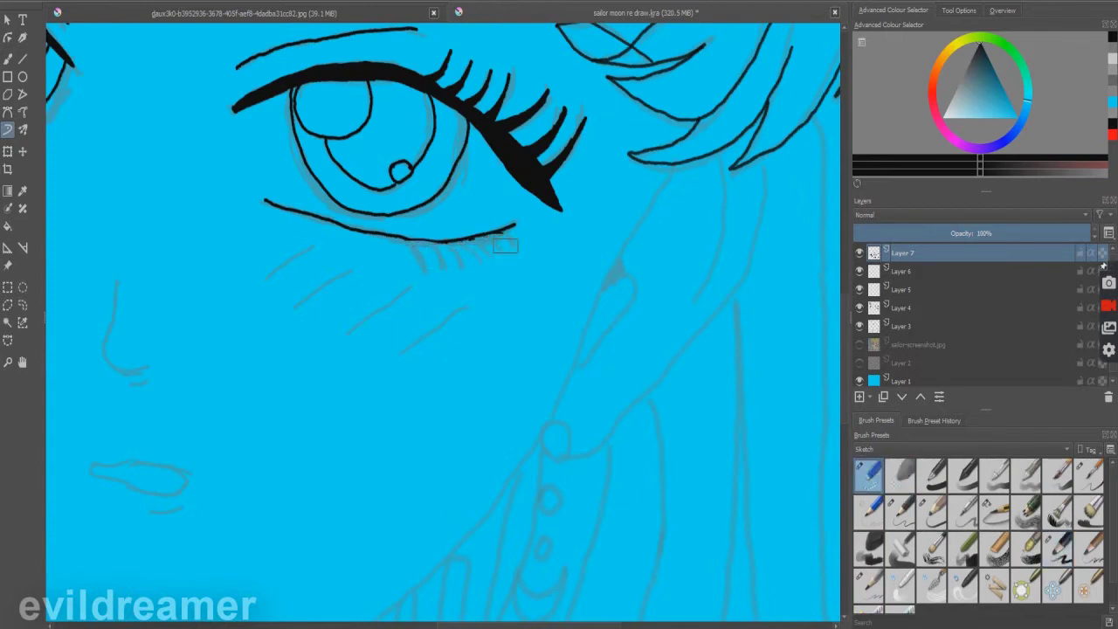
scroll(1052, 524, down, 1)
Using the inking pencil brush again, draw five wider-spaced lower lashes under the right eye.
click(1060, 523)
scroll(809, 367, up, 2)
scroll(847, 358, up, 3)
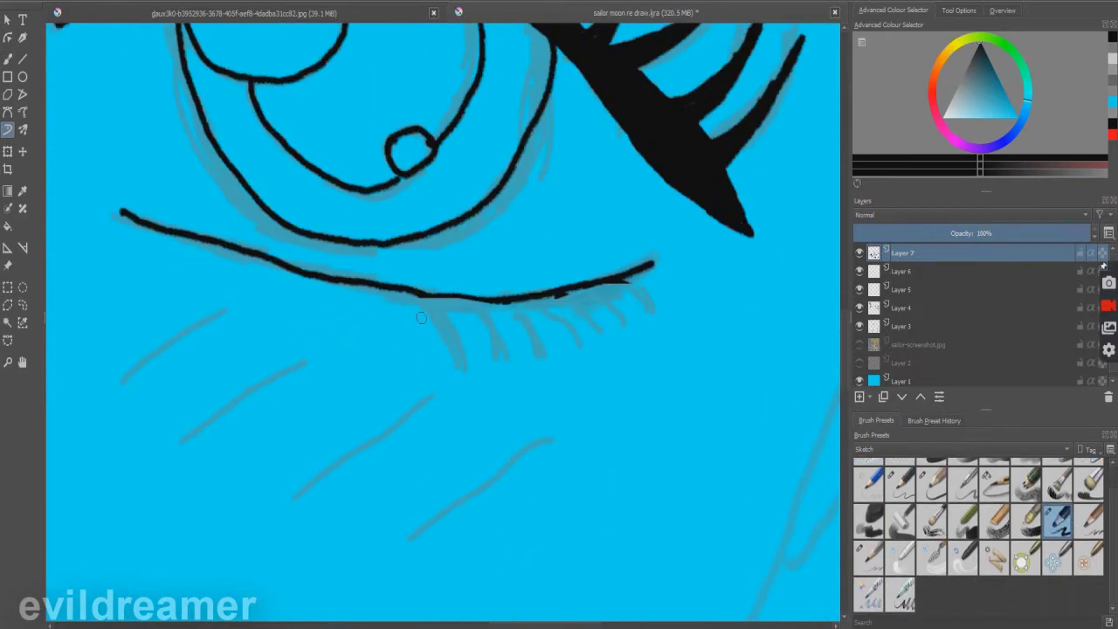
drag(430, 294, 460, 367)
drag(502, 298, 530, 359)
drag(568, 290, 587, 344)
drag(625, 280, 637, 337)
drag(433, 299, 464, 375)
drag(403, 289, 413, 378)
Thicken the right eye's lower lid line along its length.
scroll(463, 415, down, 4)
drag(536, 624, 513, 621)
scroll(536, 419, up, 5)
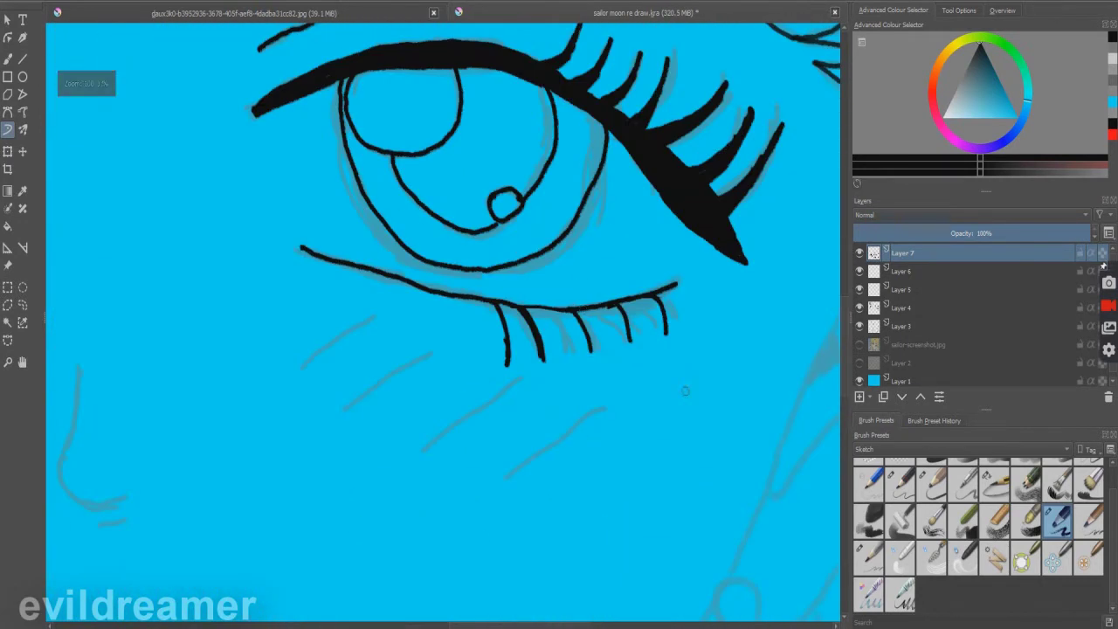
mouse_move(331, 255)
mouse_down()
mouse_move(570, 308)
mouse_move(672, 283)
mouse_up()
scroll(673, 284, down, 5)
scroll(505, 439, up, 4)
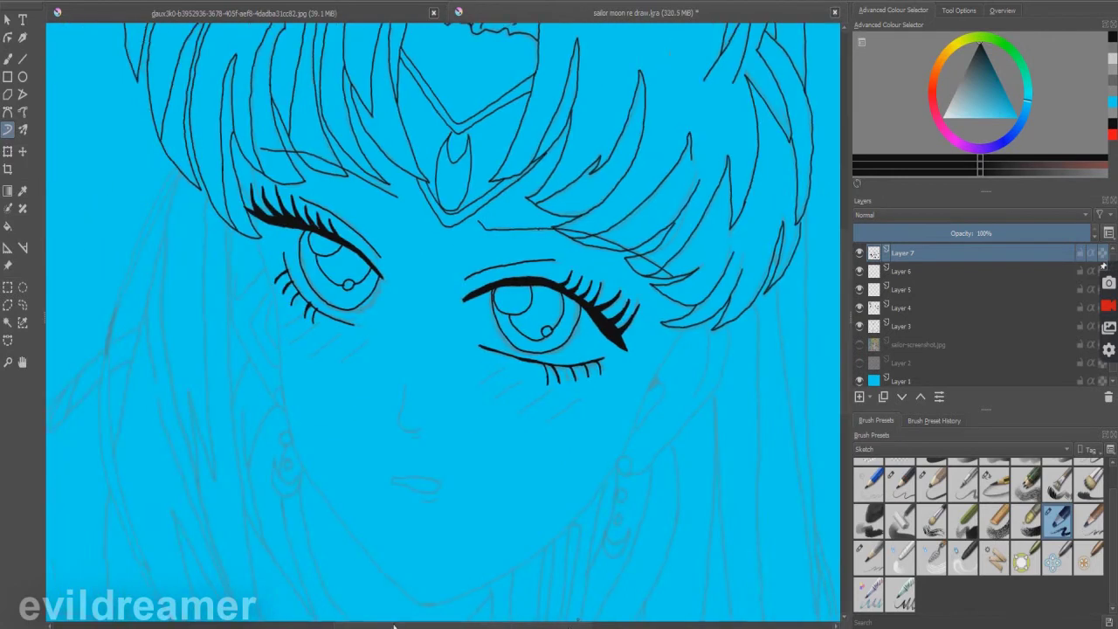
Ink the nose as a curved line hooking at the tip with a short stroke beneath it.
scroll(505, 439, up, 2)
drag(485, 354, 506, 449)
scroll(265, 252, down, 2)
Ink closely spaced diagonal blush strokes on both cheeks below the eyes.
drag(254, 281, 304, 246)
drag(267, 310, 333, 269)
drag(298, 328, 353, 292)
drag(644, 372, 697, 334)
drag(681, 393, 735, 351)
drag(714, 406, 770, 370)
scroll(770, 370, down, 2)
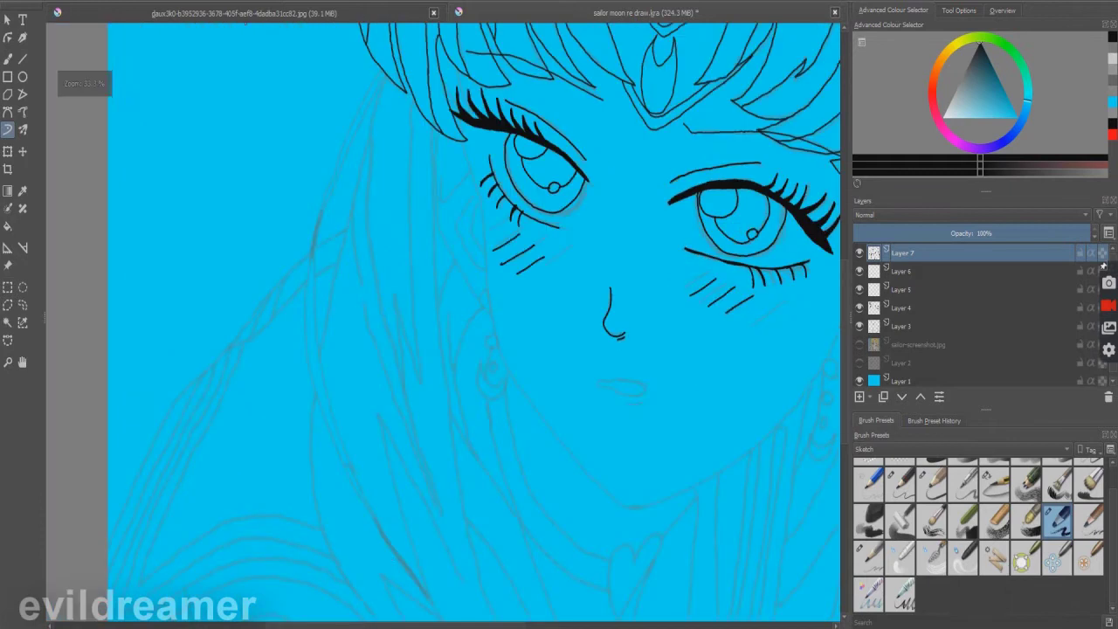
Undo the closely spaced cheek strokes and redraw three wider-spaced diagonal blush lines on each cheek.
drag(735, 221, 542, 231)
key(ctrl+z)
key(ctrl+z)
key(ctrl+z)
key(ctrl+z)
key(ctrl+z)
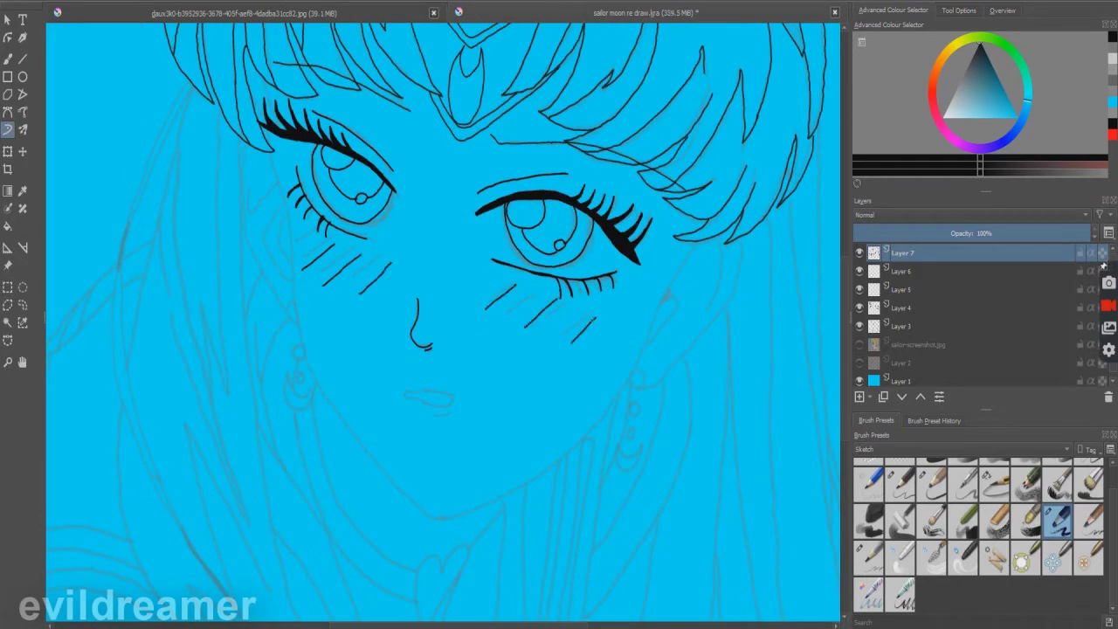
Ink the small closed outline of the mouth and the short lower-lip stroke beneath it.
scroll(408, 389, up, 2)
mouse_move(407, 397)
mouse_down()
mouse_move(486, 423)
mouse_move(407, 400)
mouse_up()
key(ctrl+z)
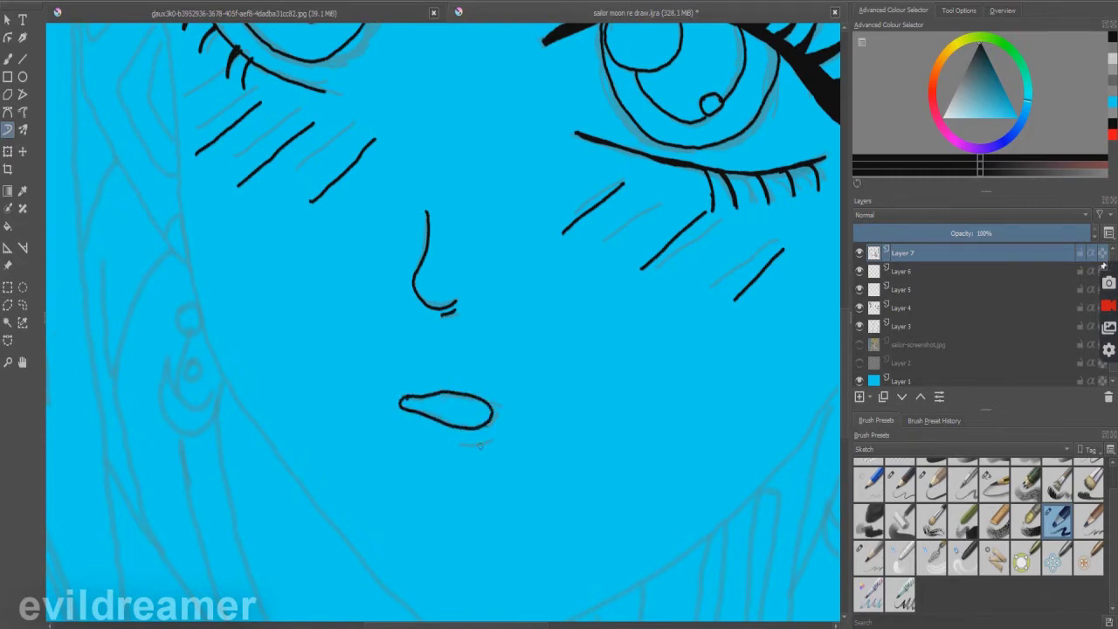
drag(465, 437, 490, 431)
scroll(527, 417, down, 2)
Ink the left face contour from the bang lock beside the eye down to the top of the earring.
scroll(256, 61, up, 1)
drag(339, 130, 343, 140)
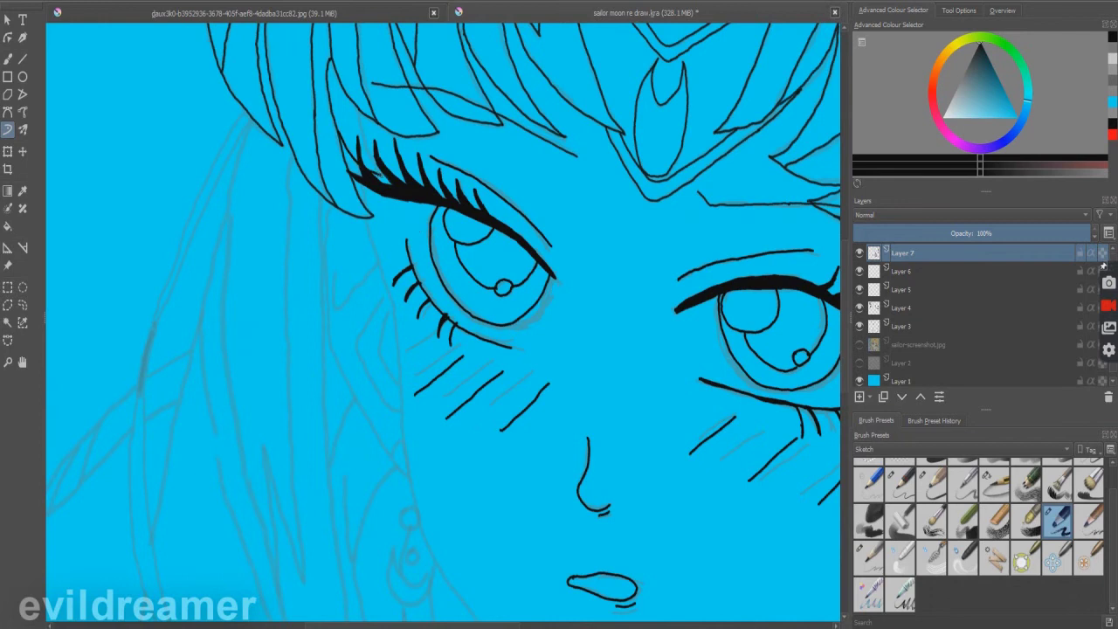
scroll(513, 206, up, 1)
mouse_move(315, 220)
mouse_down()
mouse_move(355, 352)
mouse_move(389, 620)
mouse_up()
scroll(389, 611, down, 3)
scroll(603, 524, up, 3)
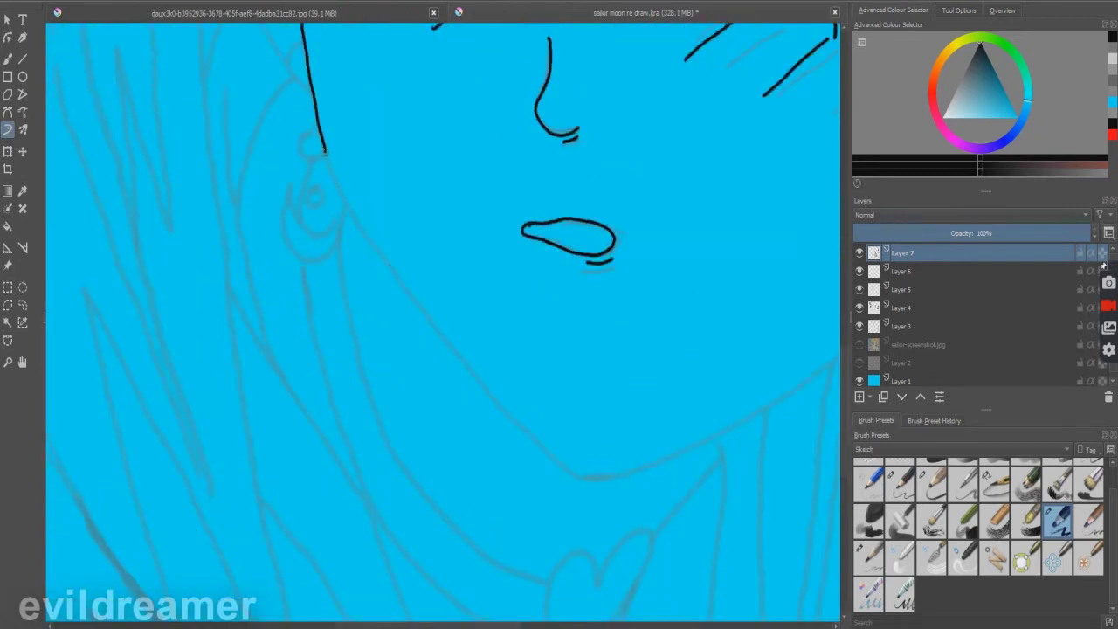
Extend the left face contour past the earring onto the lower cheek, undoing and redrawing strokes that miss the sketch.
drag(324, 154, 419, 302)
key(ctrl+z)
scroll(367, 179, up, 1)
drag(312, 166, 428, 340)
key(ctrl+z)
drag(307, 160, 388, 297)
key(ctrl+z)
mouse_move(303, 137)
mouse_down()
mouse_move(394, 307)
mouse_move(304, 144)
mouse_move(377, 276)
mouse_up()
key(ctrl+z)
scroll(338, 82, up, 1)
key(ctrl+z)
mouse_move(291, 163)
mouse_down()
mouse_move(344, 287)
mouse_move(582, 619)
mouse_up()
key(ctrl+z)
Continue the left jaw line diagonally down to the chin and round the chin's tip.
scroll(581, 611, down, 2)
scroll(607, 497, up, 3)
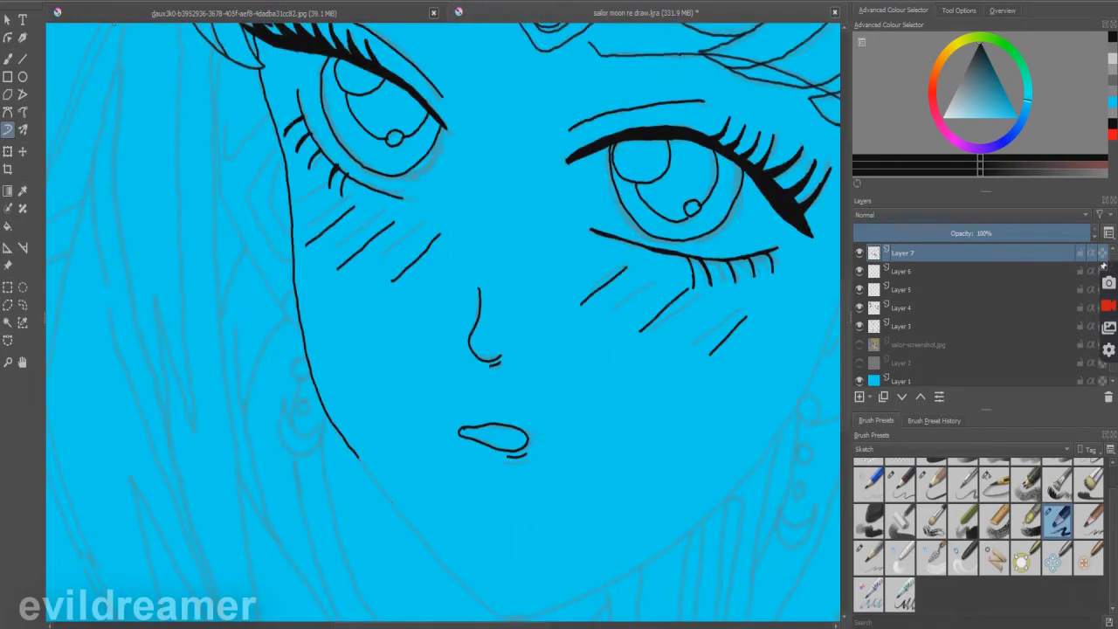
mouse_move(264, 347)
mouse_down()
mouse_move(304, 432)
mouse_move(450, 619)
mouse_up()
scroll(602, 611, down, 3)
scroll(604, 510, up, 3)
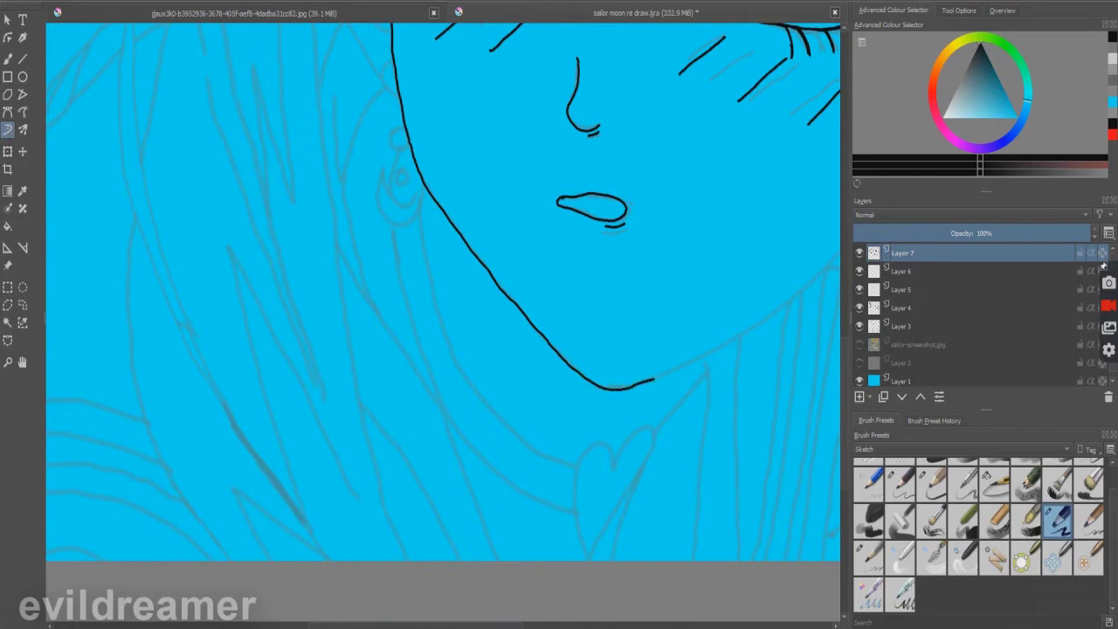
Ink the right jaw line from the chin up along the cheek to the hair, redrawing the stroke once.
drag(699, 260, 474, 262)
scroll(550, 304, up, 1)
click(88, 6)
mouse_move(274, 379)
mouse_down()
mouse_move(375, 404)
mouse_move(489, 348)
mouse_move(636, 230)
mouse_move(686, 151)
mouse_up()
scroll(686, 150, down, 5)
scroll(568, 316, up, 5)
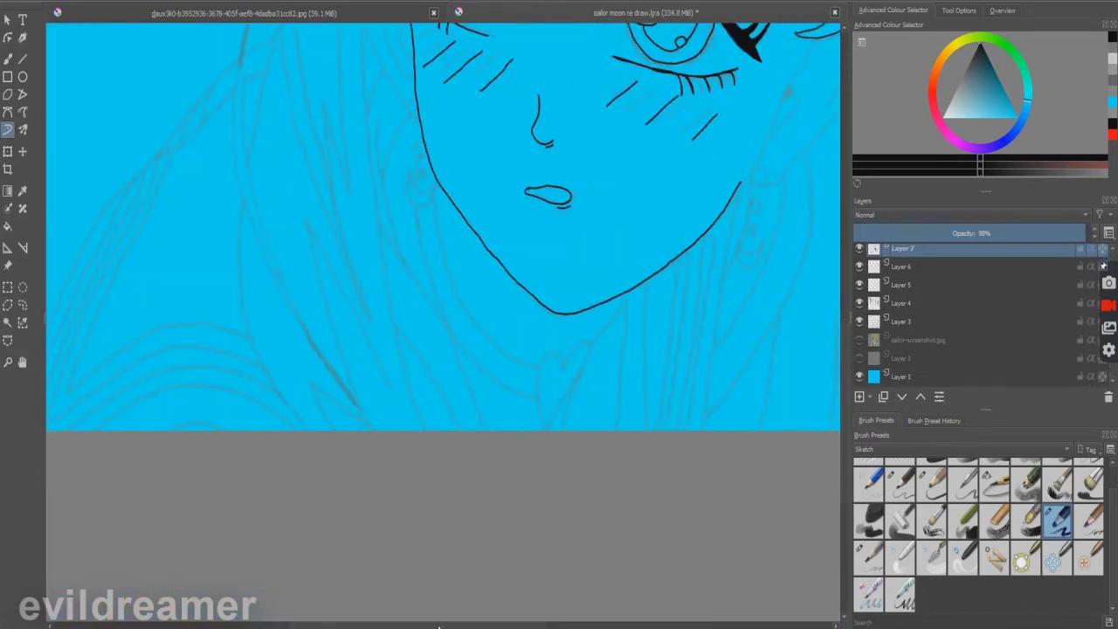
key(ctrl+z)
mouse_move(452, 489)
mouse_down()
mouse_move(587, 343)
mouse_move(695, 133)
mouse_up()
scroll(637, 413, down, 2)
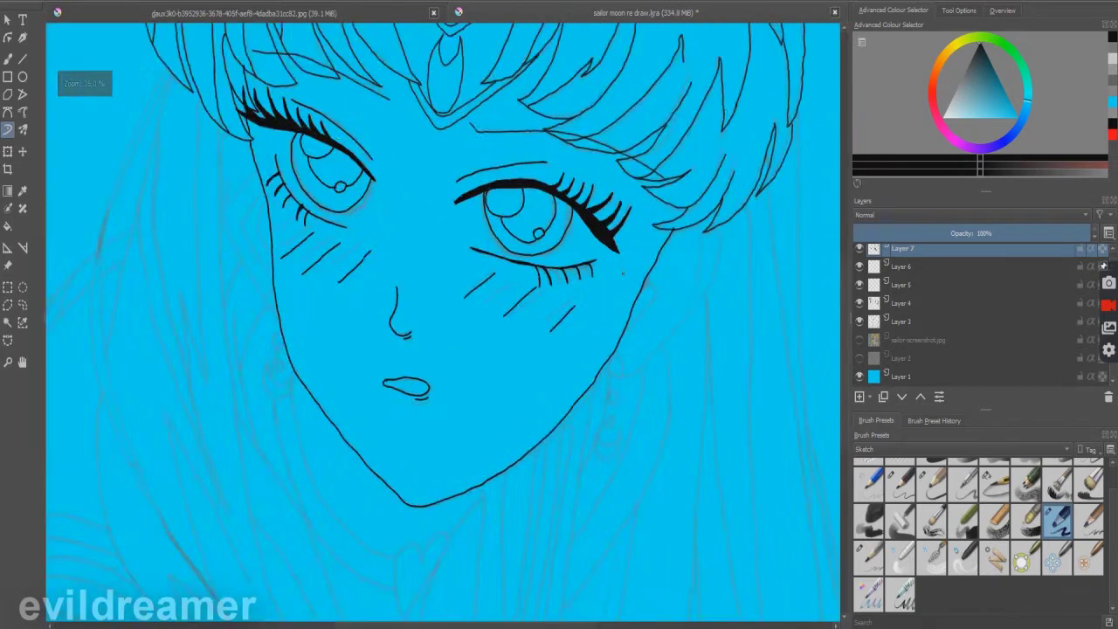
Ink the outer outline of the right ear from the lobe at the jaw up to the hair.
scroll(623, 273, down, 2)
scroll(535, 206, up, 3)
mouse_move(533, 254)
mouse_down()
mouse_move(623, 162)
mouse_move(651, 41)
mouse_up()
scroll(651, 40, down, 3)
Ink the right ear's inner fold and inner rim line, plus the round earring stud on the lobe.
scroll(695, 273, up, 4)
mouse_move(494, 347)
mouse_down()
mouse_move(517, 360)
mouse_move(460, 426)
mouse_up()
mouse_move(428, 502)
mouse_down()
mouse_move(427, 488)
mouse_move(441, 512)
mouse_move(450, 478)
mouse_up()
key(ctrl+z)
drag(603, 217, 574, 351)
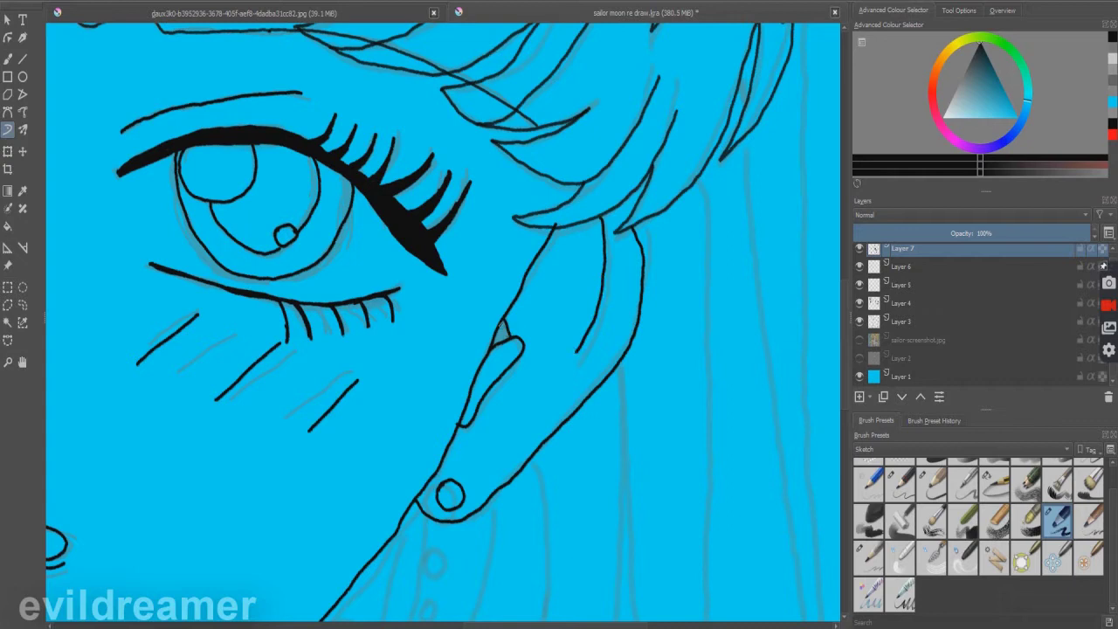
Ink the left ear with the long hair strand beside it, and its hanging earring with beads and crescent.
scroll(465, 319, down, 4)
scroll(465, 319, up, 4)
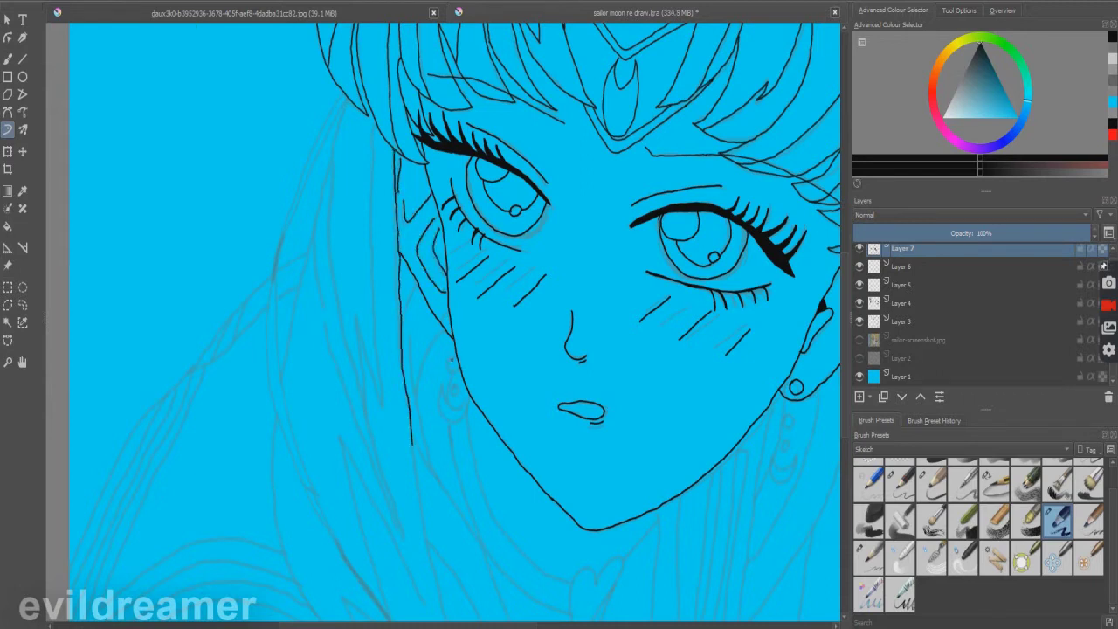
drag(441, 398, 444, 385)
scroll(569, 466, down, 1)
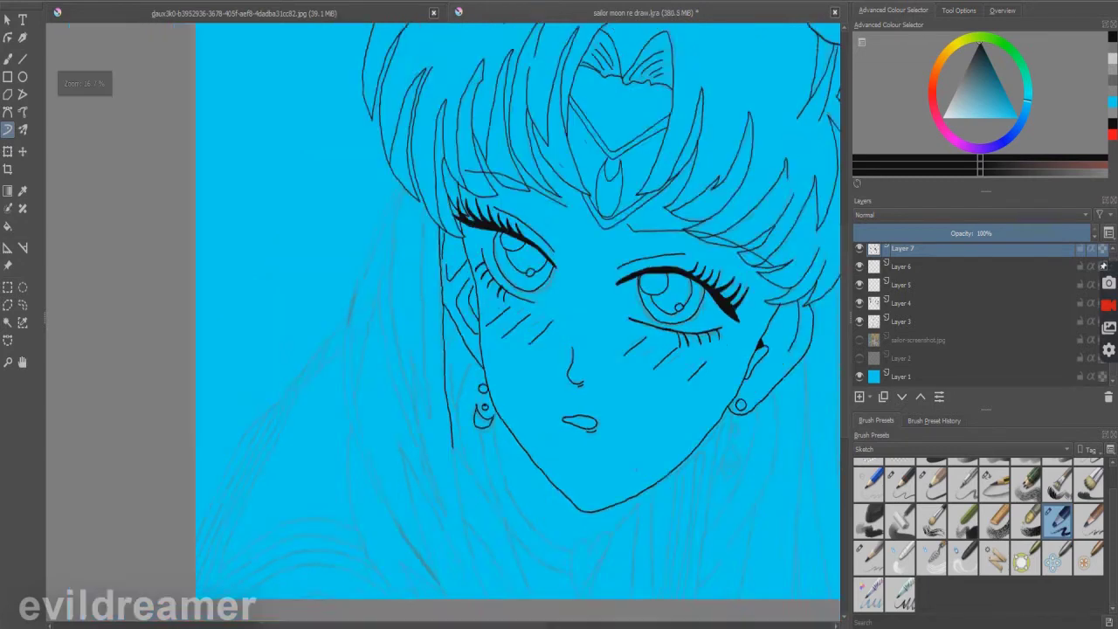
Ink the hair strand lines hanging beside the left ear and earring, extending them down toward the neck.
drag(535, 522, 655, 376)
scroll(655, 375, up, 3)
key(ctrl+z)
mouse_move(498, 71)
mouse_down()
mouse_move(517, 126)
mouse_move(497, 62)
mouse_up()
scroll(461, 103, down, 1)
drag(461, 102, 461, 515)
scroll(471, 411, down, 3)
scroll(449, 436, up, 3)
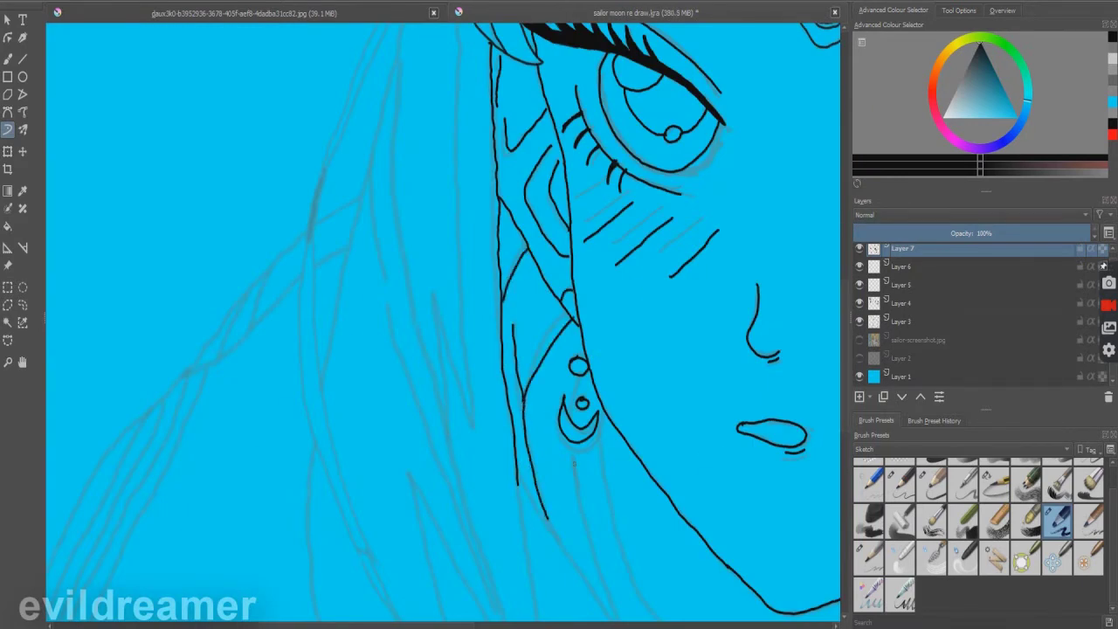
scroll(636, 445, down, 3)
scroll(728, 499, up, 3)
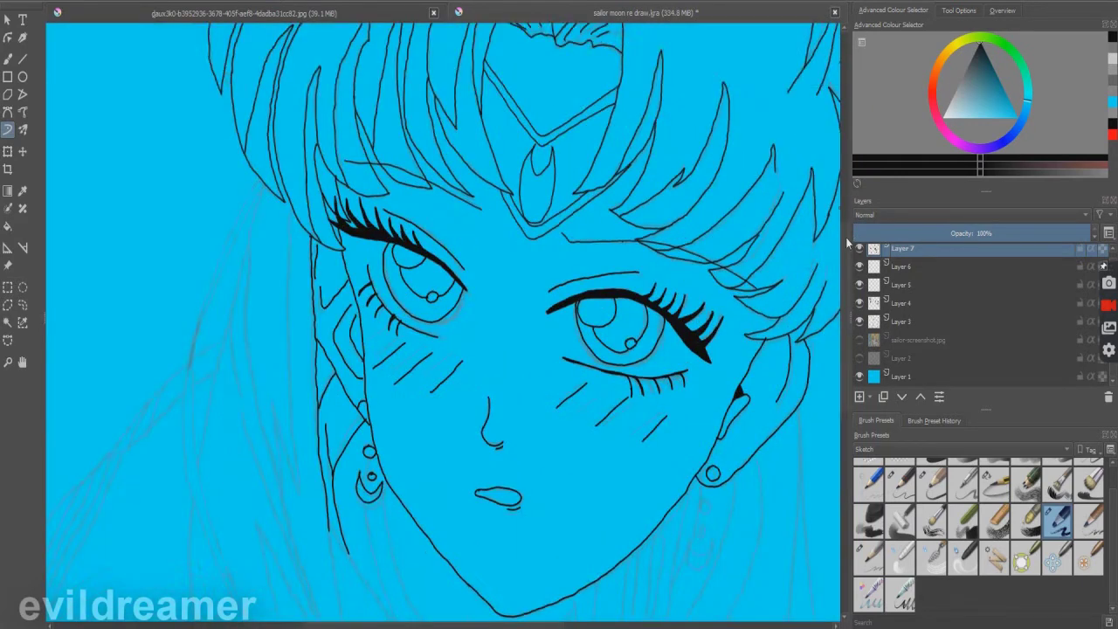
Ink the choker band curving from the left earring below the chin, with its heart pendant and the adjoining hair strands.
drag(386, 347, 428, 490)
drag(354, 381, 428, 494)
mouse_move(412, 289)
mouse_down()
mouse_move(423, 355)
mouse_move(501, 523)
mouse_move(573, 555)
mouse_up()
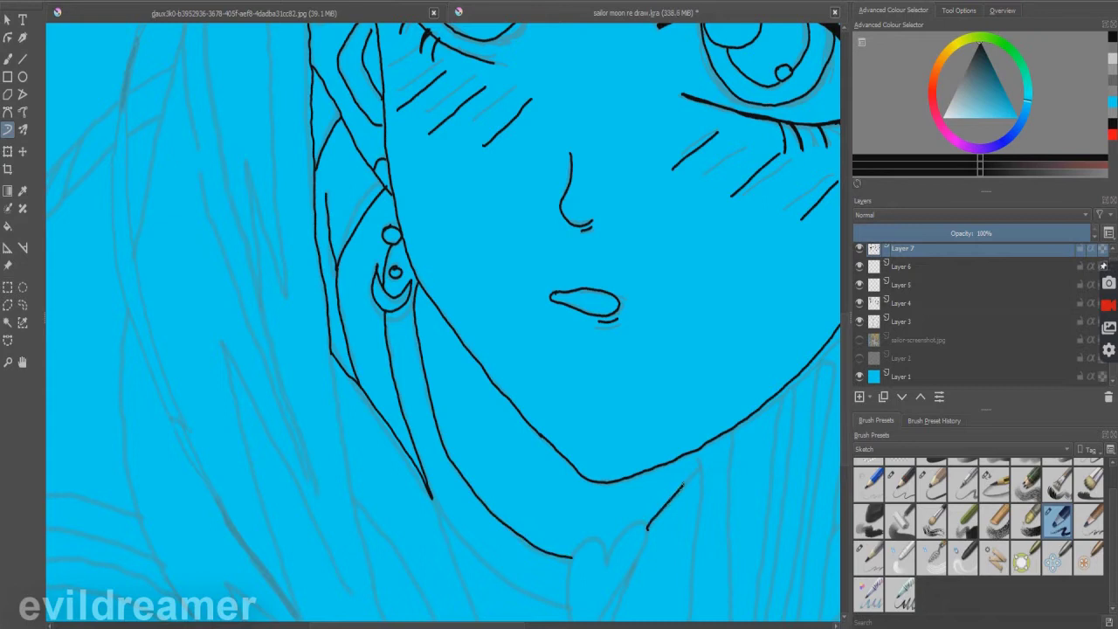
scroll(611, 349, down, 3)
mouse_move(607, 399)
mouse_down()
mouse_move(621, 424)
mouse_move(571, 418)
mouse_up()
drag(428, 328, 528, 434)
mouse_move(352, 337)
mouse_down()
mouse_move(410, 416)
mouse_move(443, 491)
mouse_up()
drag(434, 338, 489, 492)
Ink the long hair strand falling on the left past the choker, redrawing the stroke until it follows the sketch.
drag(332, 188, 354, 347)
key(ctrl+z)
drag(334, 230, 401, 493)
key(ctrl+z)
mouse_move(338, 247)
mouse_down()
mouse_move(374, 418)
mouse_move(404, 494)
mouse_up()
scroll(312, 164, down, 3)
drag(846, 323, 847, 218)
scroll(249, 384, up, 2)
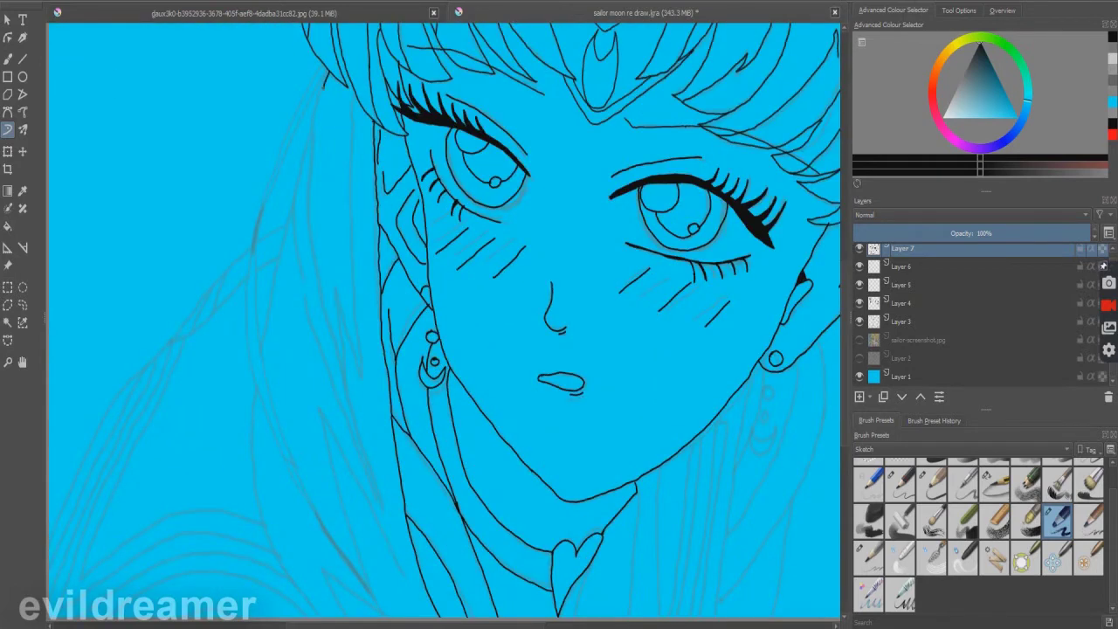
Ink the upper outline and inner strands of the left pigtail from the bun hair down to jaw level.
key(ctrl+z)
drag(308, 136, 275, 285)
mouse_move(291, 217)
mouse_down()
mouse_move(292, 269)
mouse_move(377, 490)
mouse_up()
drag(363, 449, 327, 317)
drag(341, 371, 350, 88)
mouse_move(312, 124)
mouse_down()
mouse_move(308, 241)
mouse_move(323, 293)
mouse_up()
drag(326, 72, 263, 209)
mouse_move(309, 90)
mouse_down()
mouse_move(267, 178)
mouse_move(261, 389)
mouse_move(352, 568)
mouse_move(307, 490)
mouse_up()
key(ctrl+z)
Redraw the left pigtail's long outer line so it sweeps down along the sketch.
scroll(287, 229, up, 1)
mouse_move(254, 185)
mouse_down()
mouse_move(223, 409)
mouse_move(236, 468)
mouse_move(232, 262)
mouse_move(224, 414)
mouse_move(267, 517)
mouse_move(245, 203)
mouse_move(227, 335)
mouse_move(233, 440)
mouse_move(282, 572)
mouse_up()
key(ctrl+z)
key(ctrl+z)
key(ctrl+z)
mouse_move(248, 218)
mouse_down()
mouse_move(232, 392)
mouse_move(294, 574)
mouse_up()
scroll(390, 500, down, 3)
drag(844, 230, 844, 288)
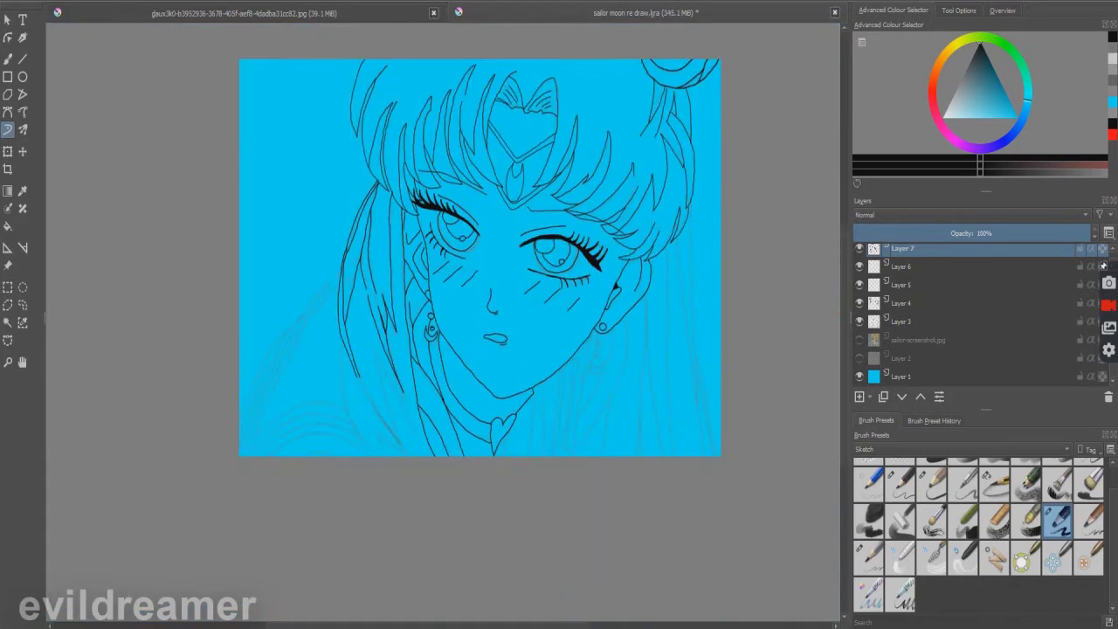
Extend the left pigtail's lower strands down to a pointed tip near the canvas's lower edge.
scroll(362, 400, up, 3)
mouse_move(403, 267)
mouse_down()
mouse_move(515, 474)
mouse_move(419, 335)
mouse_move(483, 535)
mouse_up()
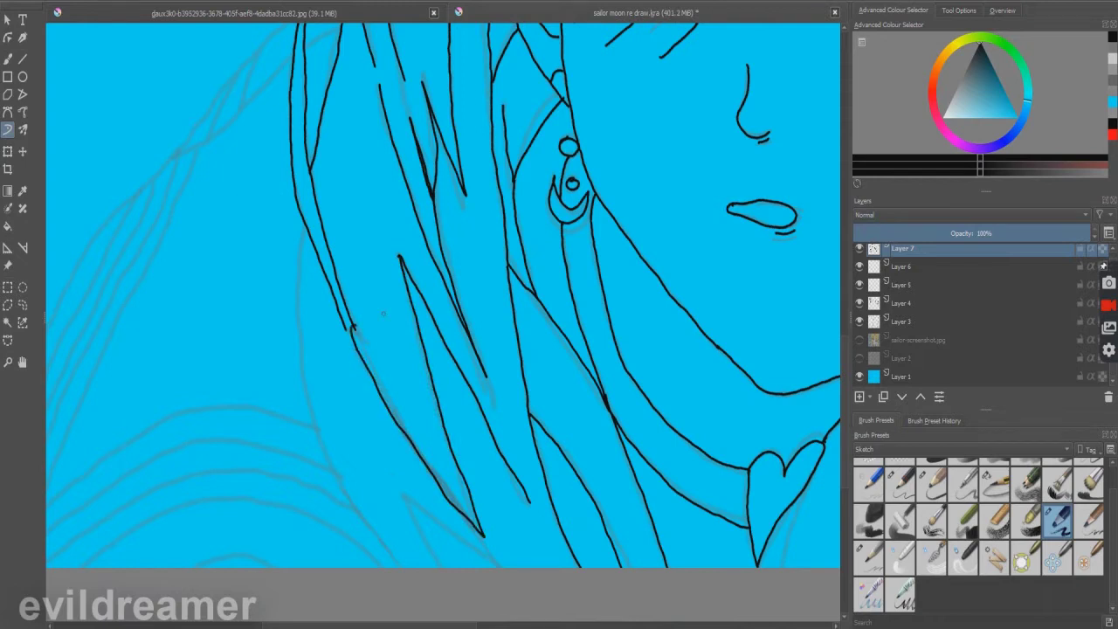
key(minus)
key(plus)
drag(351, 297, 434, 575)
drag(384, 513, 304, 370)
scroll(328, 369, down, 2)
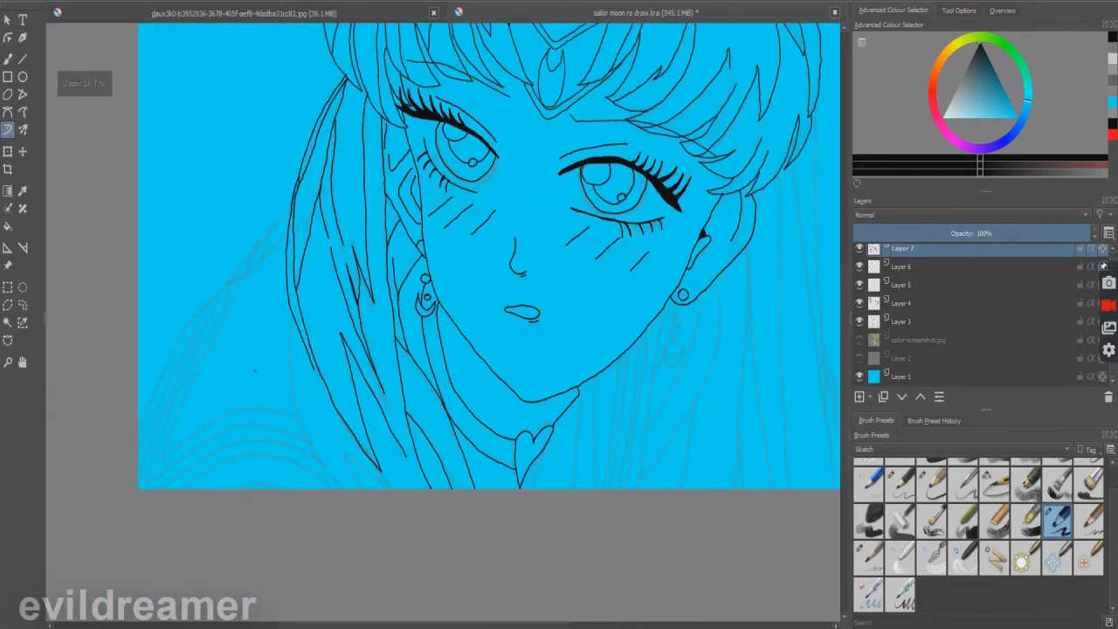
Ink the outer contour of the far-left hair strand from the pigtail down to the canvas edge, and save the file.
mouse_move(139, 433)
mouse_down()
mouse_move(194, 311)
mouse_move(269, 216)
mouse_up()
key(ctrl+z)
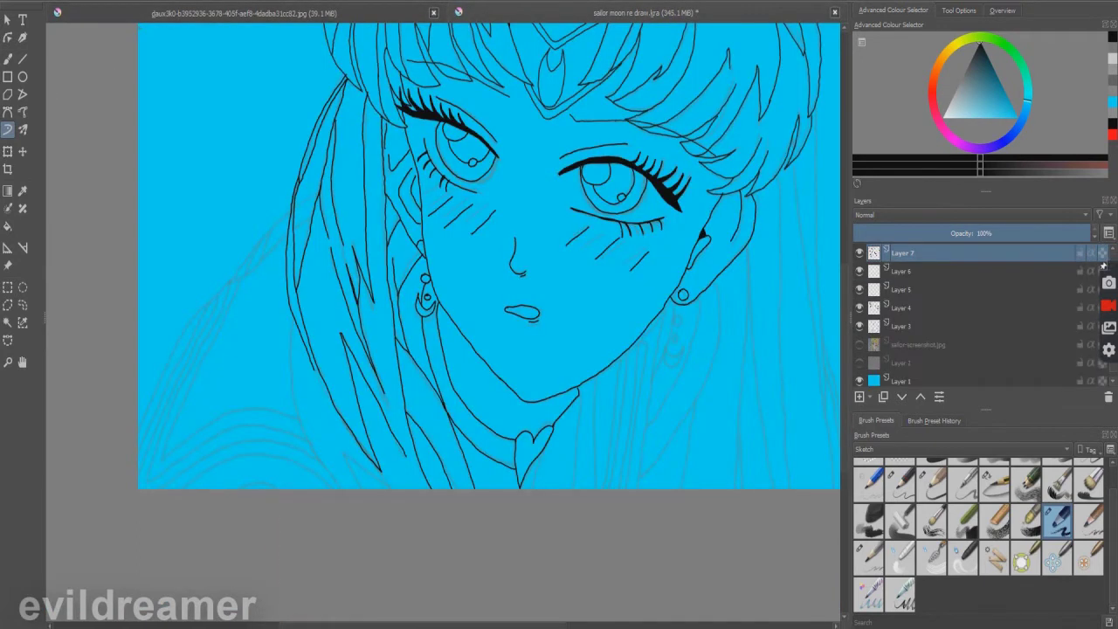
key(plus)
key(ctrl+s)
drag(113, 439, 145, 368)
drag(177, 304, 293, 163)
key(ctrl+z)
mouse_move(110, 444)
mouse_down()
mouse_move(174, 313)
mouse_move(311, 159)
mouse_up()
drag(228, 254, 342, 162)
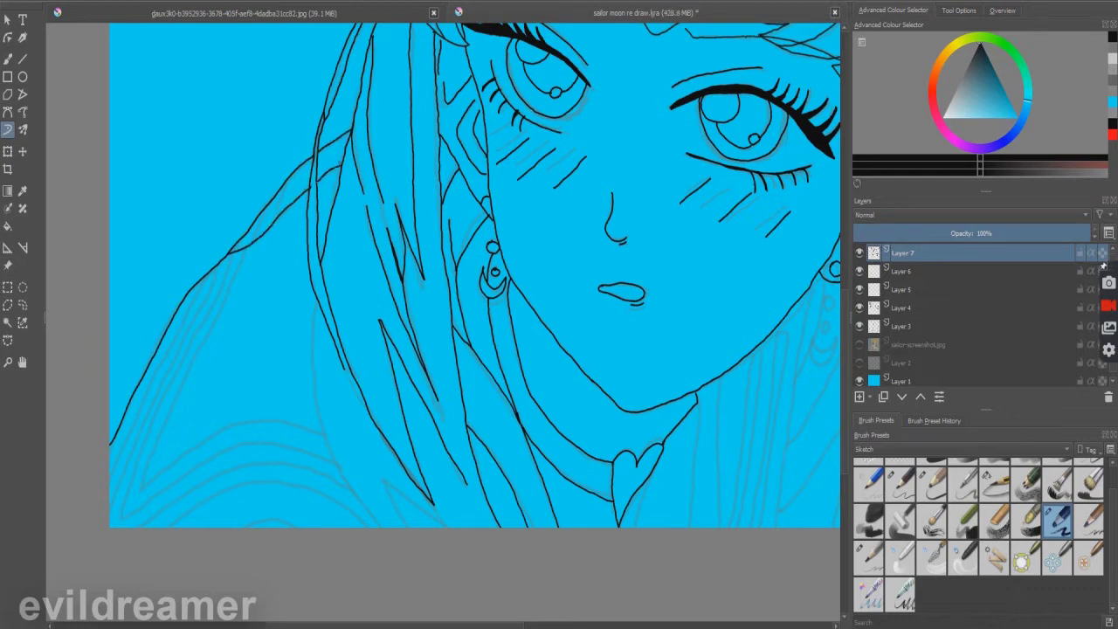
Ink the inner lines of the far-left hair strand and the first collar curves, including the pigtail tip beside them.
drag(141, 485, 235, 283)
mouse_move(142, 485)
mouse_down()
mouse_move(254, 418)
mouse_move(321, 437)
mouse_up()
mouse_move(311, 297)
mouse_down()
mouse_move(330, 441)
mouse_move(380, 526)
mouse_move(312, 334)
mouse_move(338, 471)
mouse_move(382, 527)
mouse_up()
key(ctrl+z)
mouse_move(382, 482)
mouse_down()
mouse_move(402, 525)
mouse_move(442, 523)
mouse_up()
mouse_move(229, 269)
mouse_down()
mouse_move(165, 407)
mouse_move(183, 468)
mouse_move(302, 449)
mouse_up()
key(ctrl+z)
drag(242, 258, 133, 524)
mouse_move(154, 489)
mouse_down()
mouse_move(256, 448)
mouse_move(320, 456)
mouse_up()
key(ctrl+z)
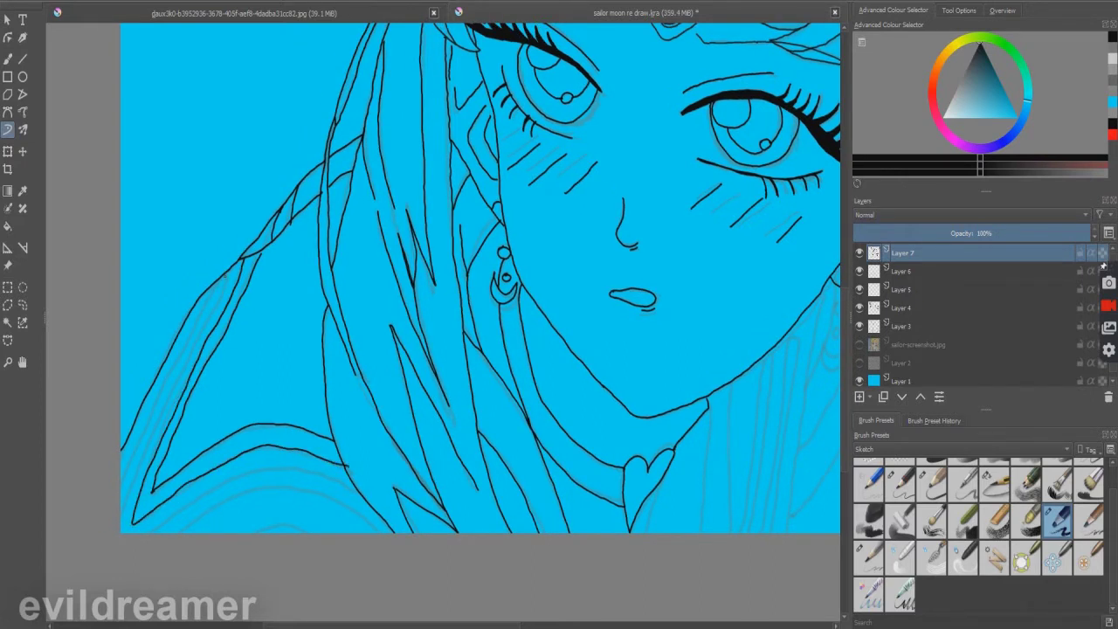
Ink the remaining lines inside the far-left hair strand and the lower collar stripes at the canvas corner.
mouse_move(224, 295)
mouse_down()
mouse_move(148, 435)
mouse_move(131, 518)
mouse_move(157, 529)
mouse_move(207, 485)
mouse_move(262, 469)
mouse_move(316, 473)
mouse_move(369, 496)
mouse_up()
drag(210, 295, 121, 479)
mouse_move(183, 533)
mouse_down()
mouse_move(359, 520)
mouse_move(374, 533)
mouse_up()
drag(253, 532, 327, 546)
scroll(533, 410, down, 2)
drag(734, 385, 582, 385)
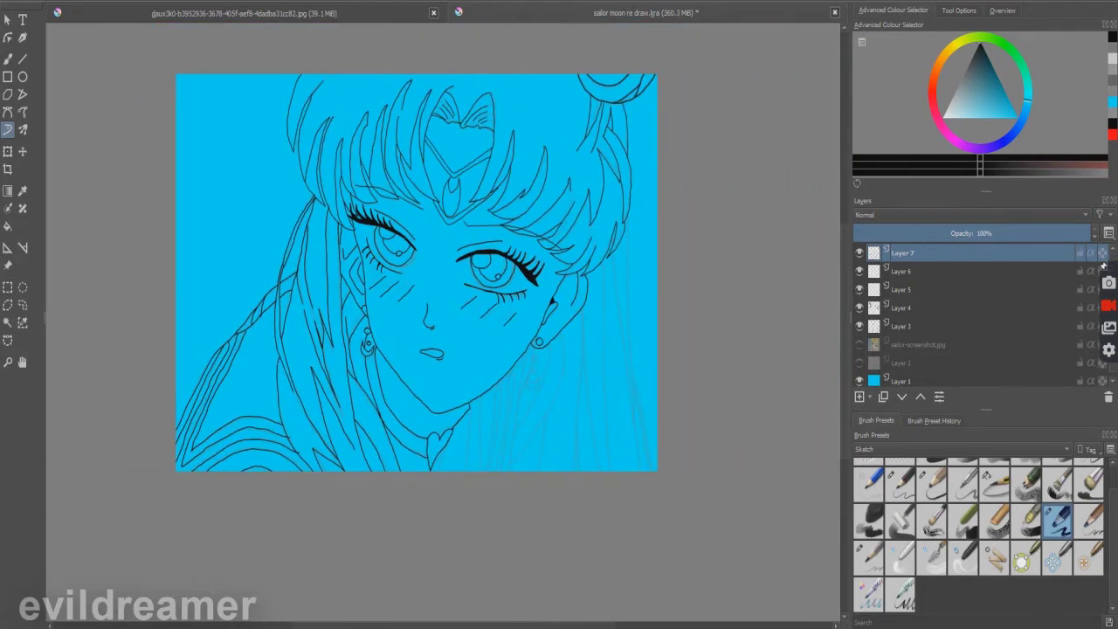
Ink the neck line below the heart pendant and the vertical hair strands falling from beneath the right jaw.
scroll(582, 385, up, 2)
drag(312, 496, 294, 559)
drag(355, 424, 346, 559)
drag(378, 404, 383, 559)
key(ctrl+z)
drag(375, 406, 377, 533)
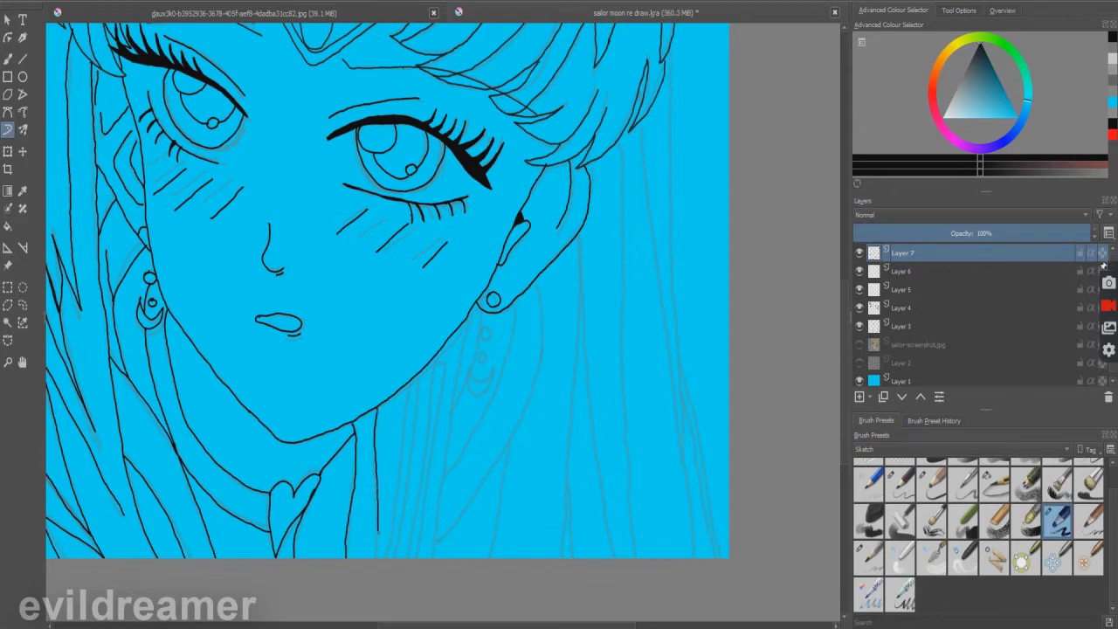
drag(400, 407, 388, 557)
drag(432, 371, 405, 552)
drag(441, 381, 416, 557)
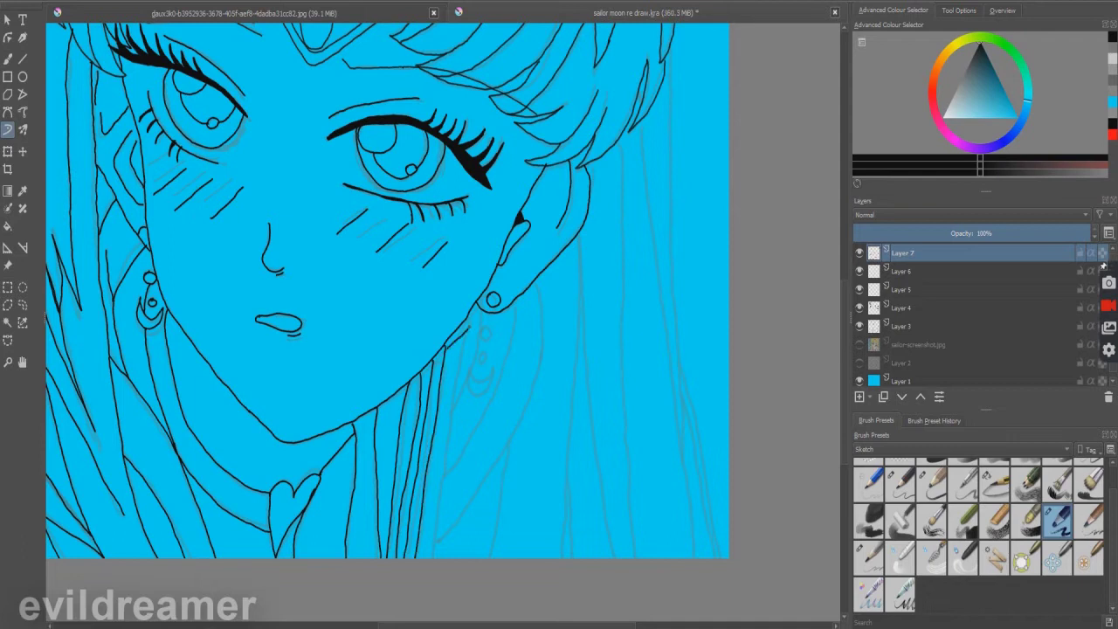
Ink the hair strand between the right jaw and earlobe, undoing and retrying strokes to fit the sketch.
drag(473, 318, 435, 555)
key(ctrl+z)
drag(451, 410, 479, 337)
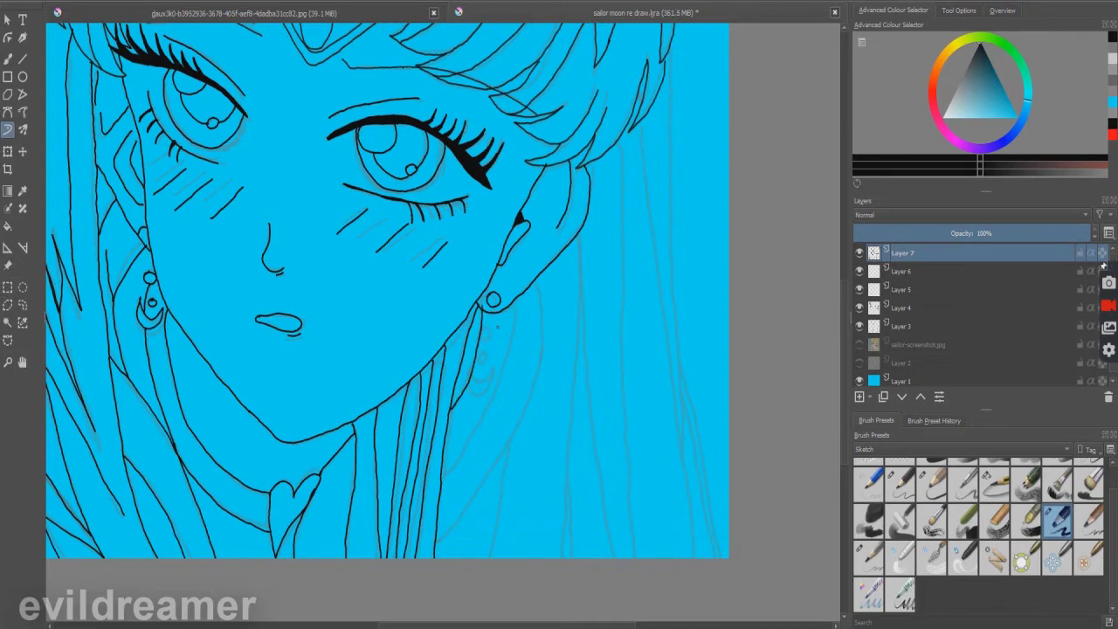
key(ctrl+z)
key(ctrl+z)
key(ctrl+z)
key(ctrl+z)
drag(461, 463, 472, 444)
key(ctrl+z)
key(ctrl+z)
Ink the curved hair lock behind the right ear and the hanging earring's beads and crescent.
mouse_move(470, 314)
mouse_down()
mouse_move(443, 466)
mouse_move(505, 374)
mouse_move(515, 304)
mouse_up()
mouse_move(444, 477)
mouse_down()
mouse_move(438, 543)
mouse_move(535, 385)
mouse_move(537, 276)
mouse_up()
mouse_move(450, 406)
mouse_down()
mouse_move(478, 325)
mouse_move(495, 379)
mouse_up()
scroll(339, 281, down, 2)
scroll(395, 342, up, 4)
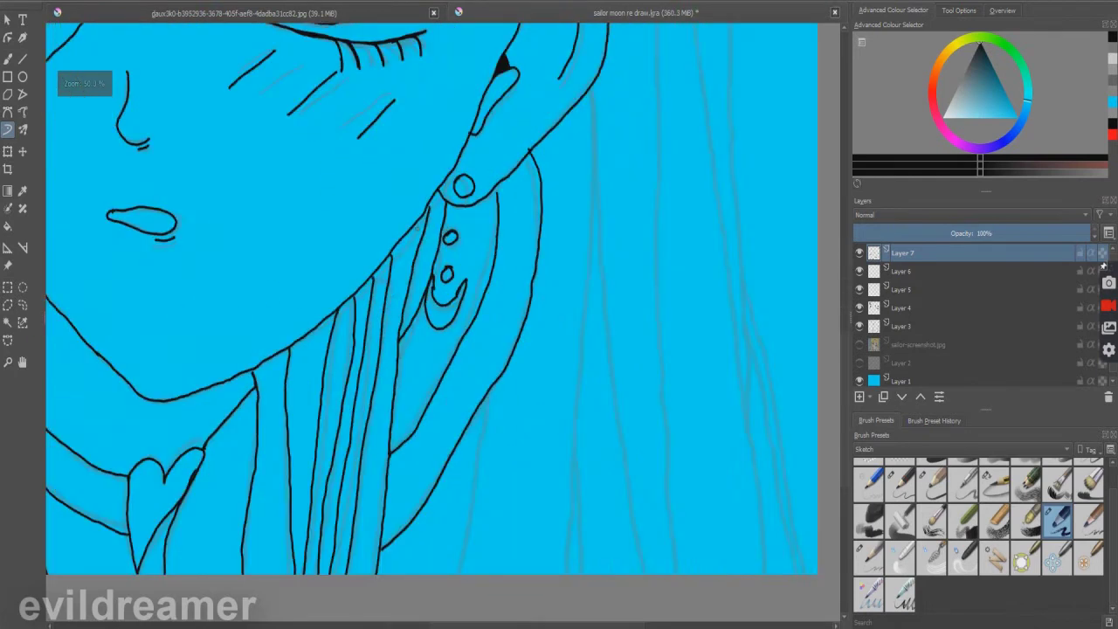
click(95, 2)
drag(429, 292, 470, 304)
key(ctrl+z)
key(ctrl+z)
scroll(578, 319, down, 3)
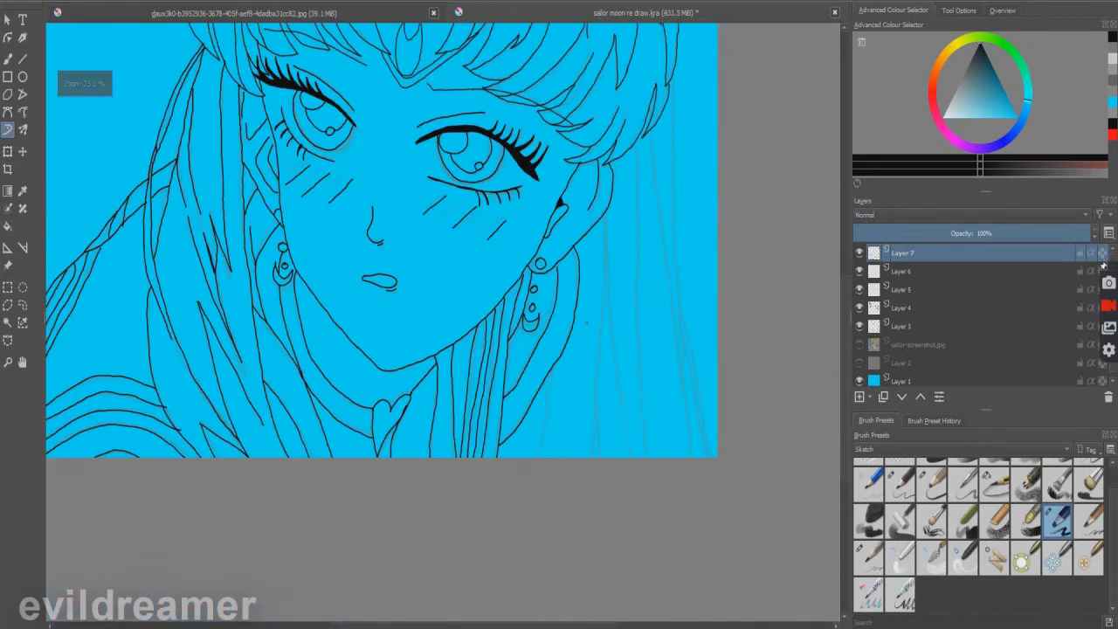
Ink the long vertical strands of the right pigtail from the hair beside the ear down to the canvas edge.
scroll(578, 318, up, 1)
drag(541, 379, 522, 503)
drag(611, 174, 595, 503)
drag(651, 84, 663, 503)
drag(611, 237, 647, 503)
scroll(676, 408, down, 2)
Ink the outermost strands of the right pigtail along the canvas's right side.
drag(677, 408, 576, 408)
scroll(713, 182, up, 1)
mouse_move(528, 222)
mouse_down()
mouse_move(529, 311)
mouse_move(572, 578)
mouse_up()
drag(507, 271, 549, 590)
drag(497, 373, 529, 574)
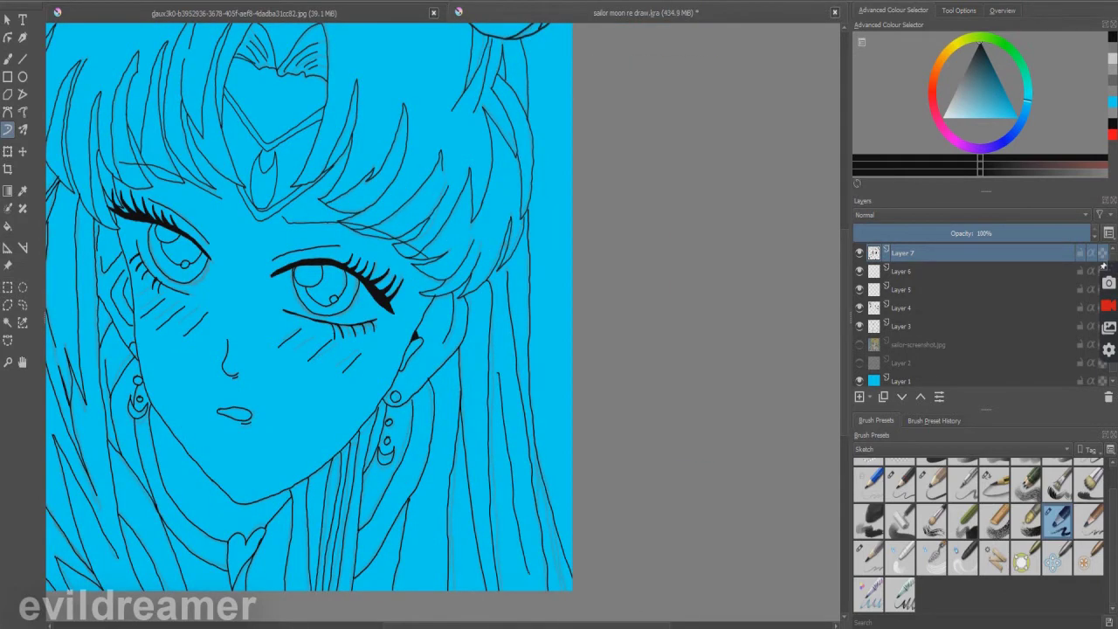
Toggle the visibility of Layer 4 and Layer 3 to hide the faded sketch behind the line art.
scroll(257, 448, down, 2)
drag(257, 448, 421, 448)
scroll(351, 540, up, 1)
click(859, 308)
click(859, 308)
click(859, 308)
click(860, 326)
scroll(410, 315, up, 2)
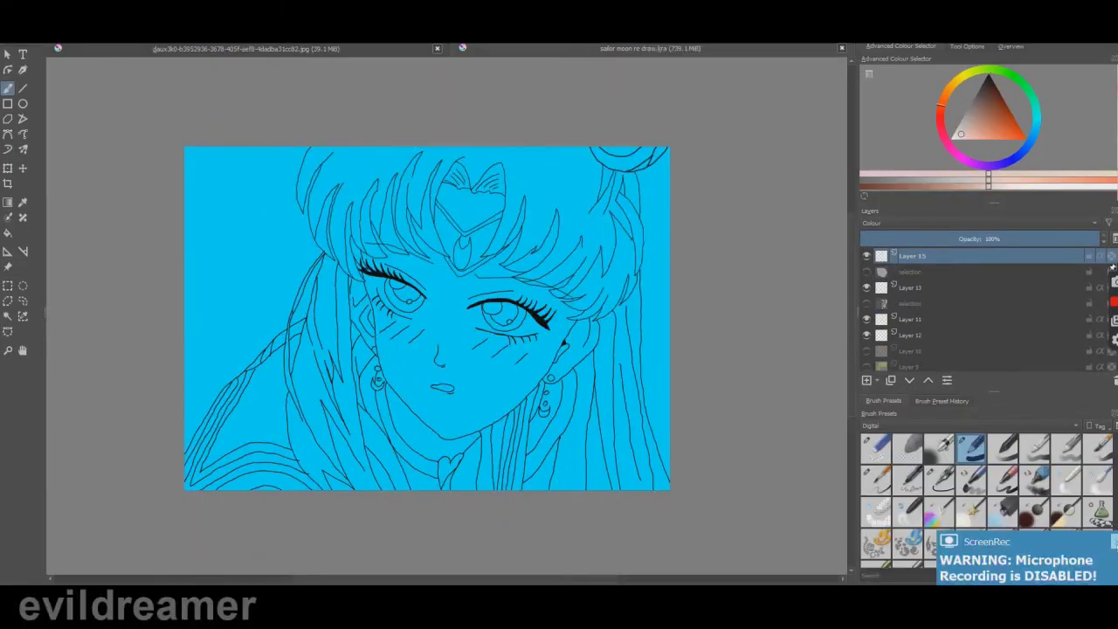
Paint the face with the muted brown skin tone on Layer 15, up to the left bangs.
scroll(411, 315, up, 2)
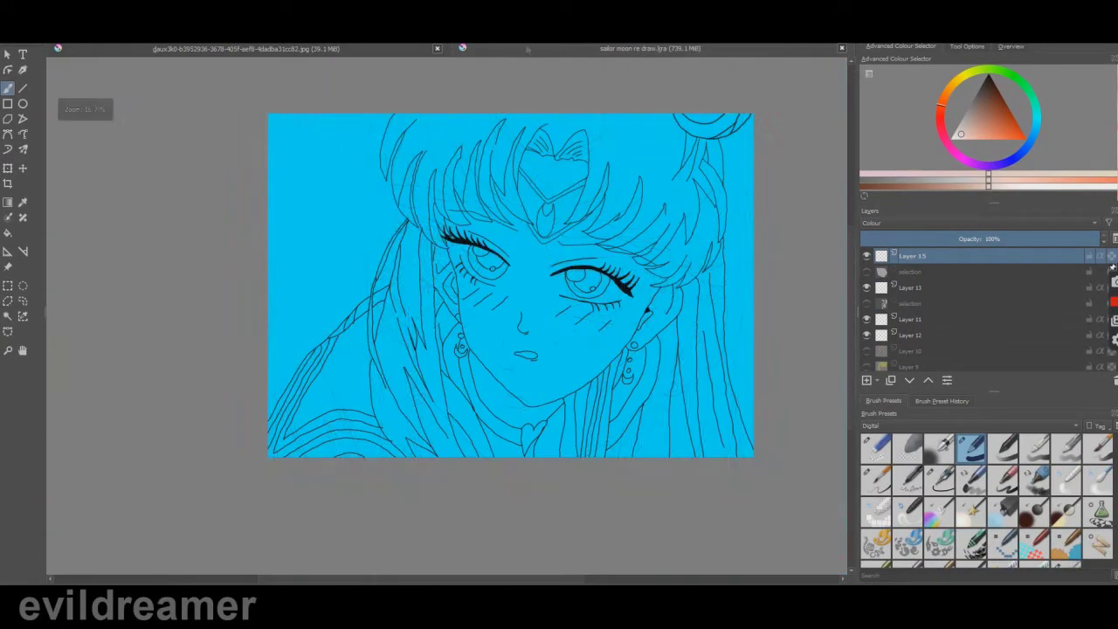
scroll(558, 255, up, 1)
mouse_move(503, 379)
mouse_down()
mouse_move(437, 260)
mouse_move(485, 385)
mouse_move(585, 437)
mouse_move(707, 331)
mouse_move(472, 244)
mouse_move(594, 234)
mouse_move(668, 295)
mouse_up()
scroll(415, 130, up, 2)
mouse_move(402, 349)
mouse_down()
mouse_move(370, 333)
mouse_move(366, 273)
mouse_move(389, 307)
mouse_move(432, 315)
mouse_move(440, 284)
mouse_move(460, 299)
mouse_move(489, 278)
mouse_move(517, 283)
mouse_move(494, 248)
mouse_up()
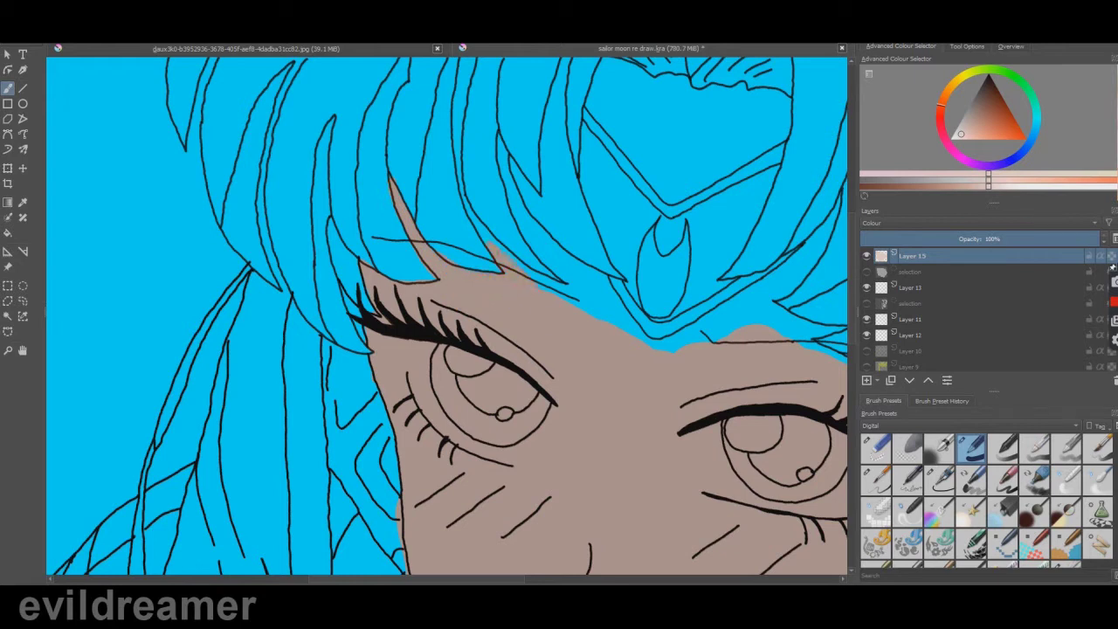
Paint the skin tone into the forehead gaps between the bangs and over the right ear.
mouse_move(552, 283)
mouse_down()
mouse_move(578, 297)
mouse_move(527, 220)
mouse_move(501, 147)
mouse_up()
mouse_move(552, 246)
mouse_down()
mouse_move(596, 280)
mouse_move(636, 335)
mouse_move(611, 281)
mouse_up()
mouse_move(646, 342)
mouse_down()
mouse_move(681, 348)
mouse_move(796, 265)
mouse_move(719, 336)
mouse_move(805, 327)
mouse_up()
scroll(543, 491, down, 2)
drag(850, 201, 849, 271)
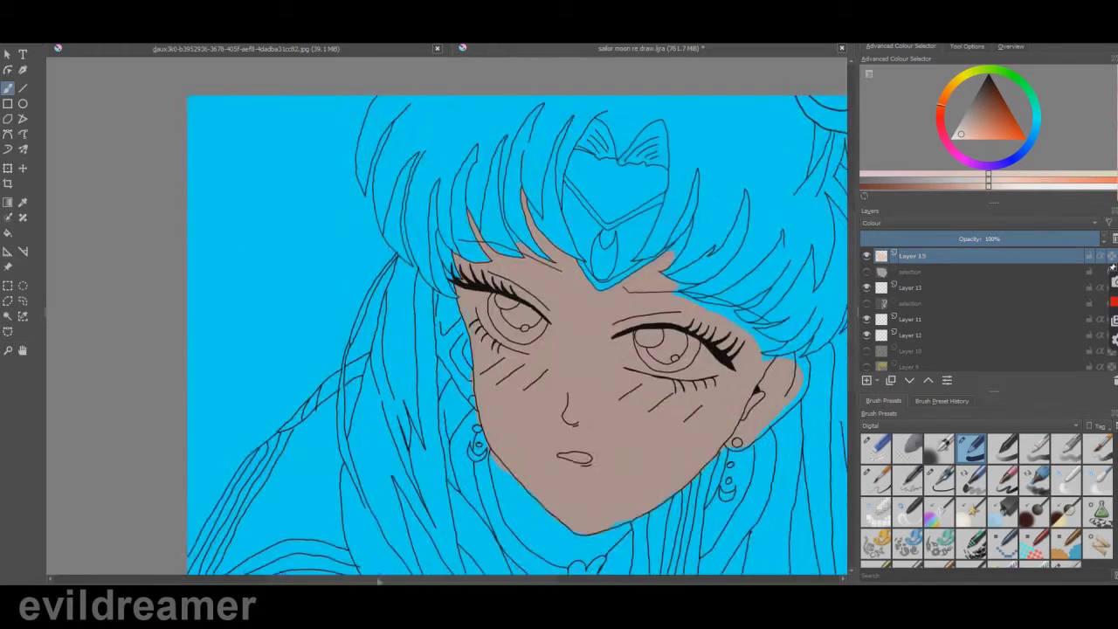
drag(534, 578, 589, 578)
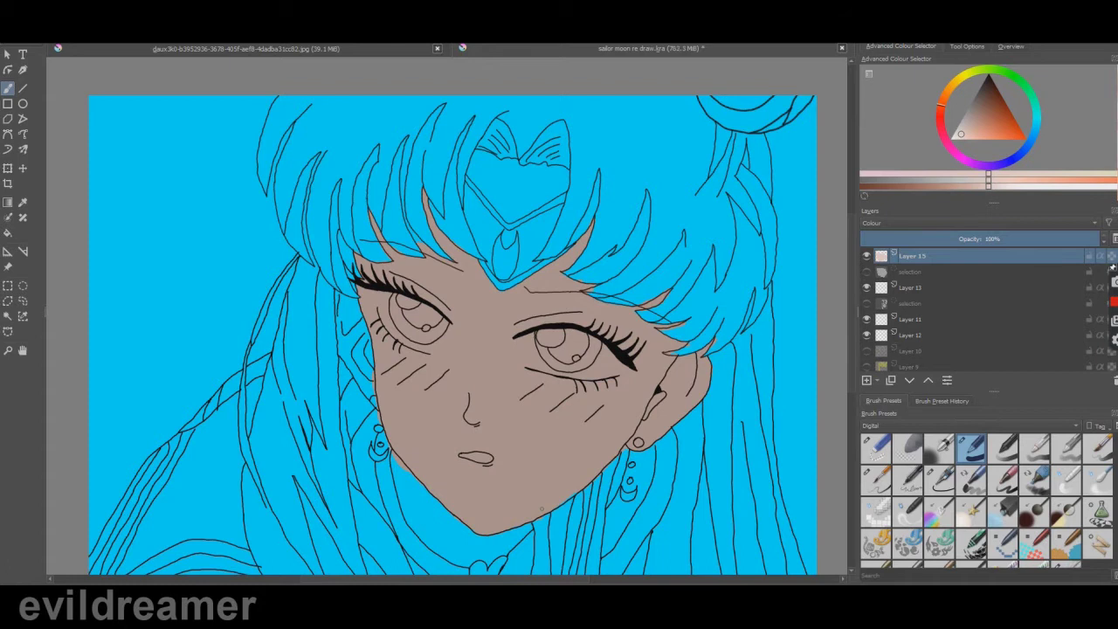
Paint the skin tone on the left ear, the neck above and below the choker, and the forehead inside the tiara.
mouse_move(407, 471)
mouse_down()
mouse_move(440, 509)
mouse_move(405, 506)
mouse_move(462, 542)
mouse_move(528, 529)
mouse_move(487, 560)
mouse_up()
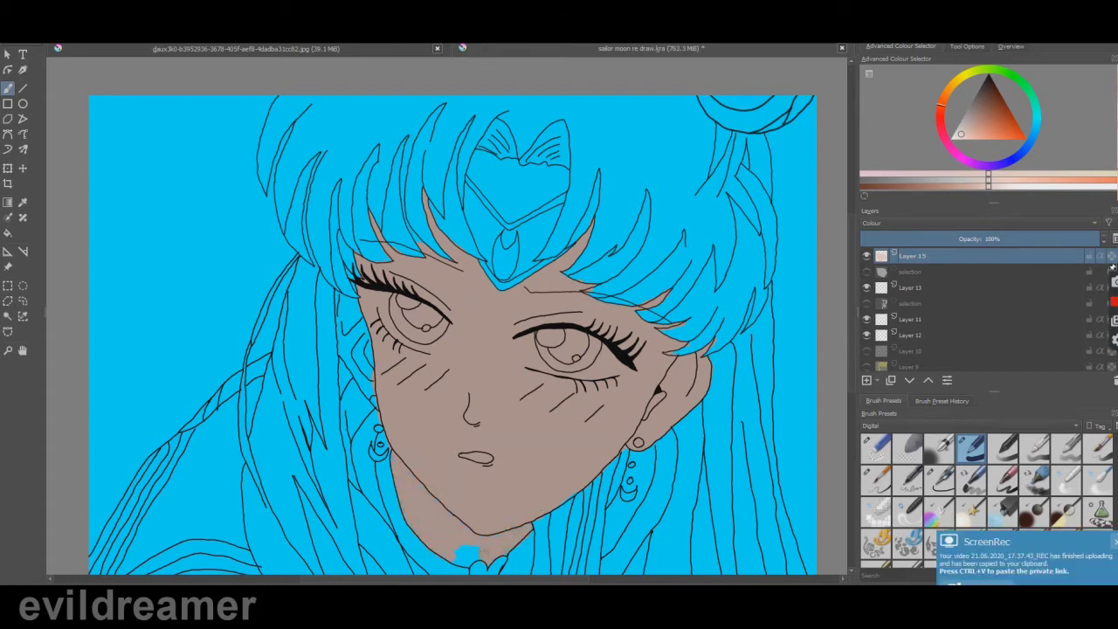
mouse_move(358, 360)
mouse_down()
mouse_move(364, 330)
mouse_move(348, 356)
mouse_move(367, 393)
mouse_up()
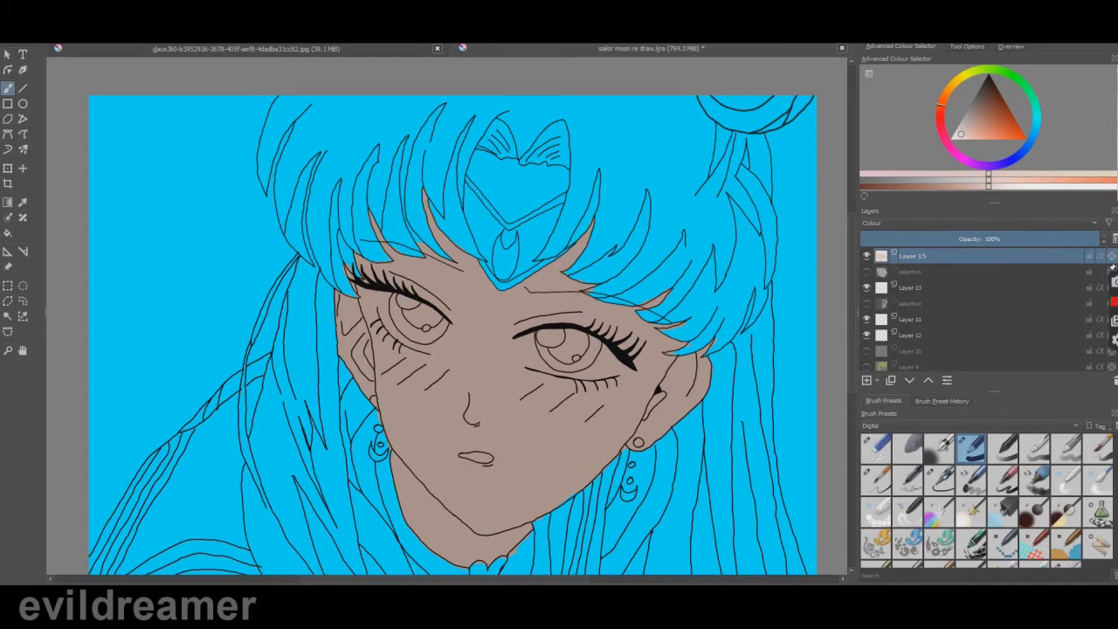
drag(576, 309, 488, 243)
mouse_move(336, 522)
mouse_down()
mouse_move(349, 539)
mouse_move(335, 514)
mouse_up()
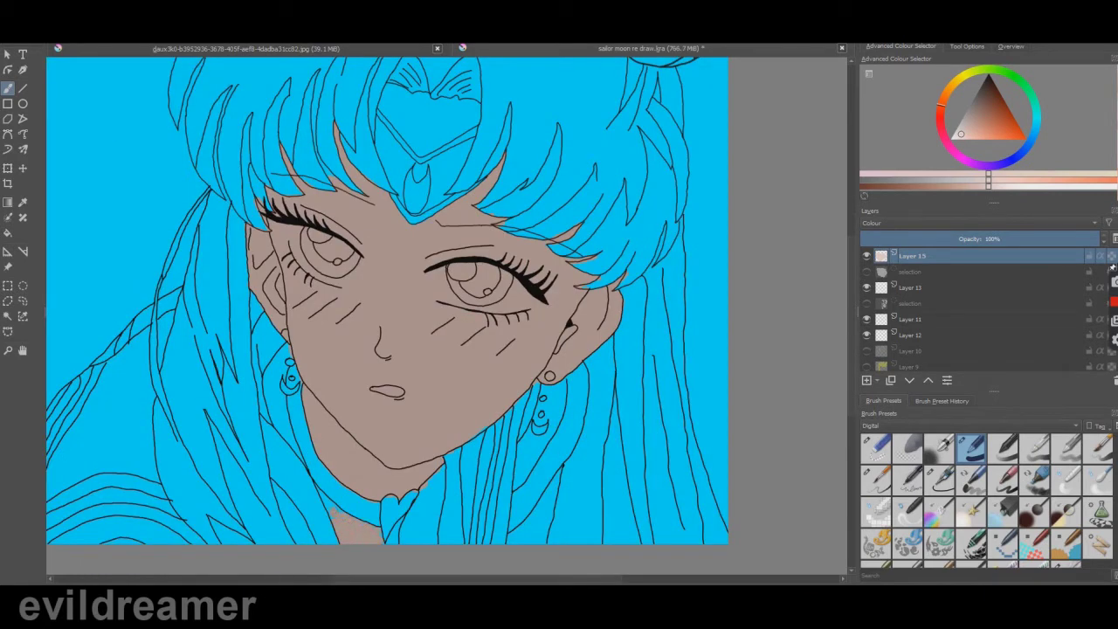
mouse_move(423, 534)
mouse_down()
mouse_move(407, 533)
mouse_move(430, 527)
mouse_up()
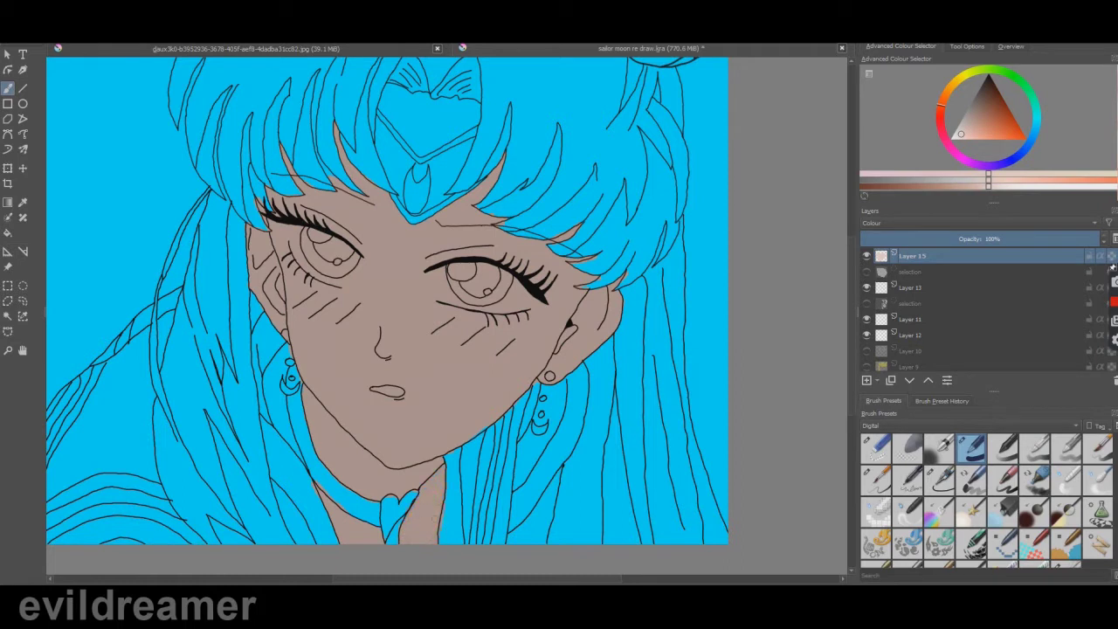
mouse_move(407, 122)
mouse_down()
mouse_move(421, 148)
mouse_move(397, 110)
mouse_move(405, 101)
mouse_move(462, 134)
mouse_move(430, 116)
mouse_move(462, 107)
mouse_up()
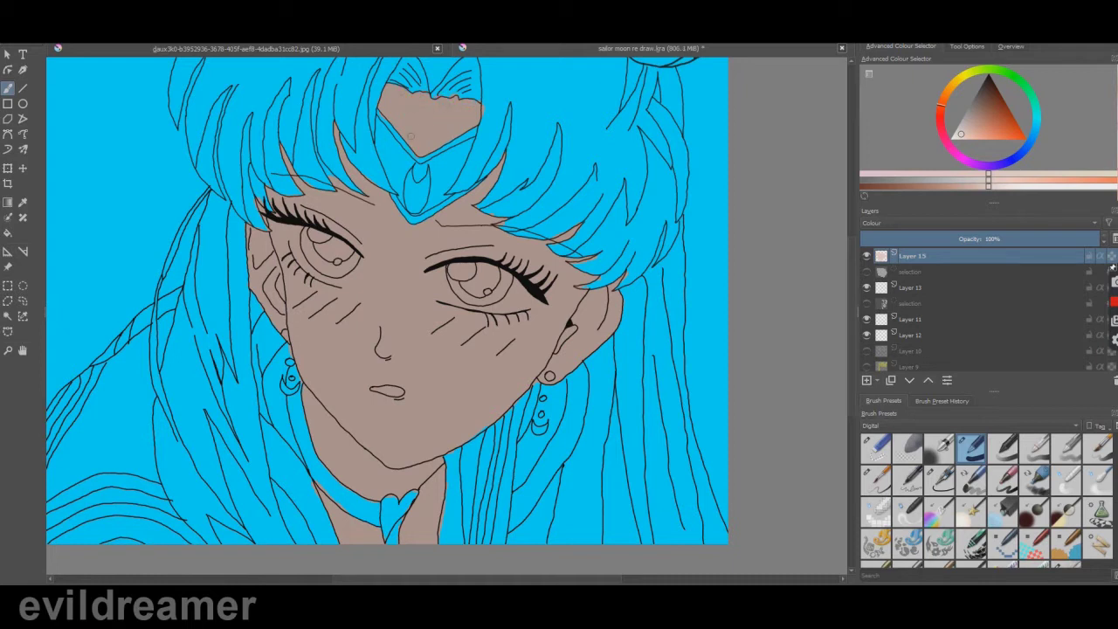
Choose a golden yellow paint colour.
scroll(391, 356, down, 1)
right_click(85, 44)
click(399, 79)
click(955, 83)
mouse_move(1000, 133)
mouse_down()
mouse_move(1003, 152)
mouse_move(986, 149)
mouse_up()
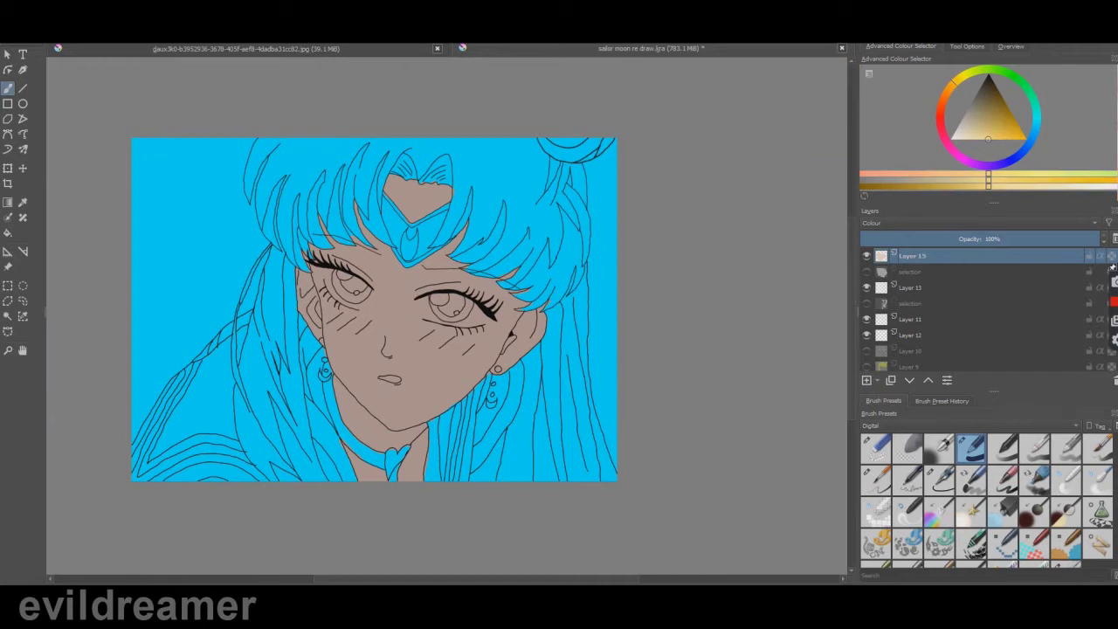
Add a new paint layer above Layer 15 and set its blending mode to Colour.
click(866, 382)
right_click(917, 257)
click(931, 262)
click(499, 267)
click(487, 401)
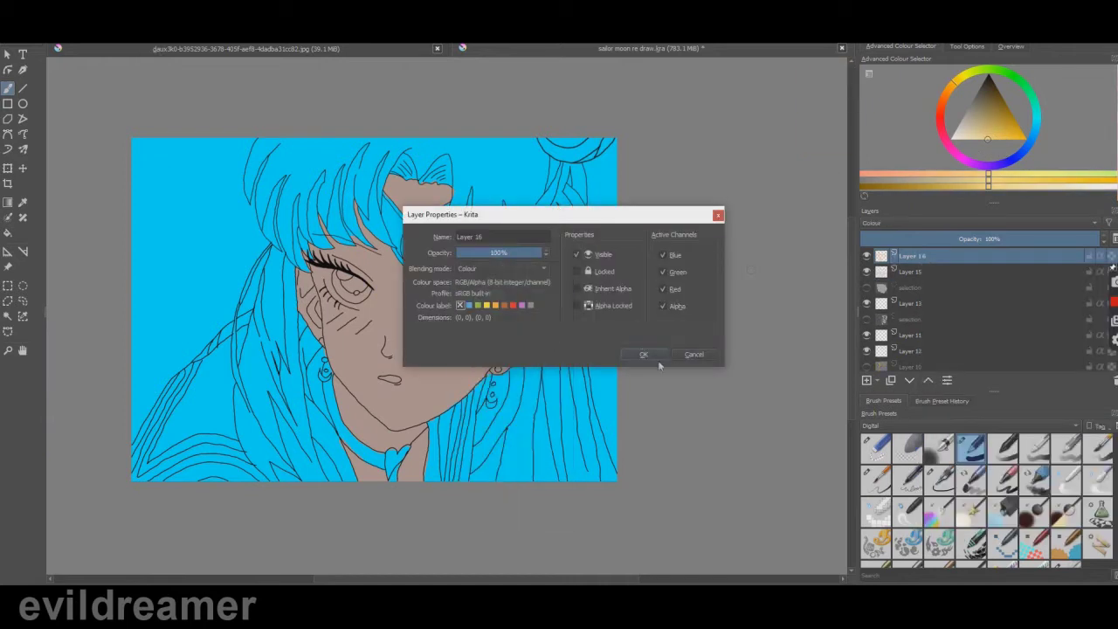
click(659, 358)
Try several golden yellow hair tones with test strokes on the bangs.
drag(1000, 136, 1004, 156)
drag(308, 143, 295, 215)
key(ctrl+z)
click(949, 88)
click(1003, 140)
drag(360, 147, 347, 205)
key(ctrl+z)
click(960, 77)
click(990, 143)
drag(345, 140, 334, 215)
key(ctrl+z)
click(967, 76)
click(1020, 140)
drag(344, 140, 335, 222)
Try paler, muted yellow hair tones with test strokes on the left bangs.
click(954, 83)
mouse_move(1006, 137)
mouse_down()
mouse_move(1003, 148)
mouse_move(982, 130)
mouse_up()
drag(314, 141, 295, 214)
key(ctrl+z)
click(958, 83)
click(985, 134)
drag(313, 147, 297, 210)
key(ctrl+z)
click(974, 130)
mouse_move(316, 148)
mouse_down()
mouse_move(291, 220)
mouse_move(334, 147)
mouse_move(356, 143)
mouse_move(295, 201)
mouse_move(313, 206)
mouse_up()
key(ctrl+z)
click(981, 132)
key(ctrl+z)
click(964, 78)
click(987, 135)
click(974, 128)
drag(317, 143, 297, 203)
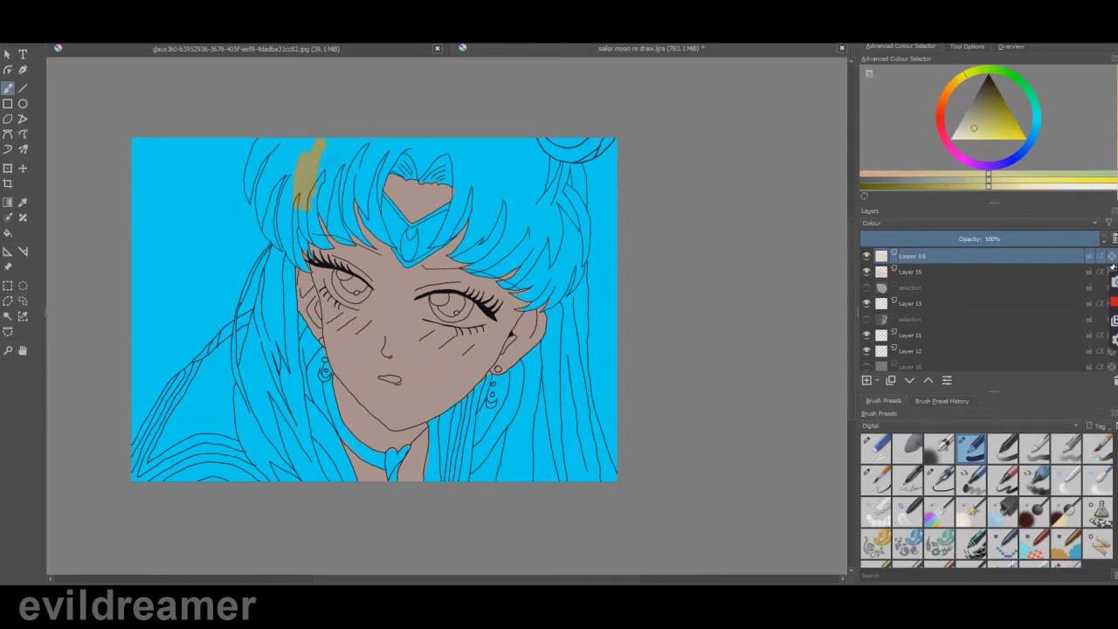
key(ctrl+z)
Try increasingly saturated yellows with test strokes on the left bangs.
click(980, 128)
drag(316, 142, 299, 204)
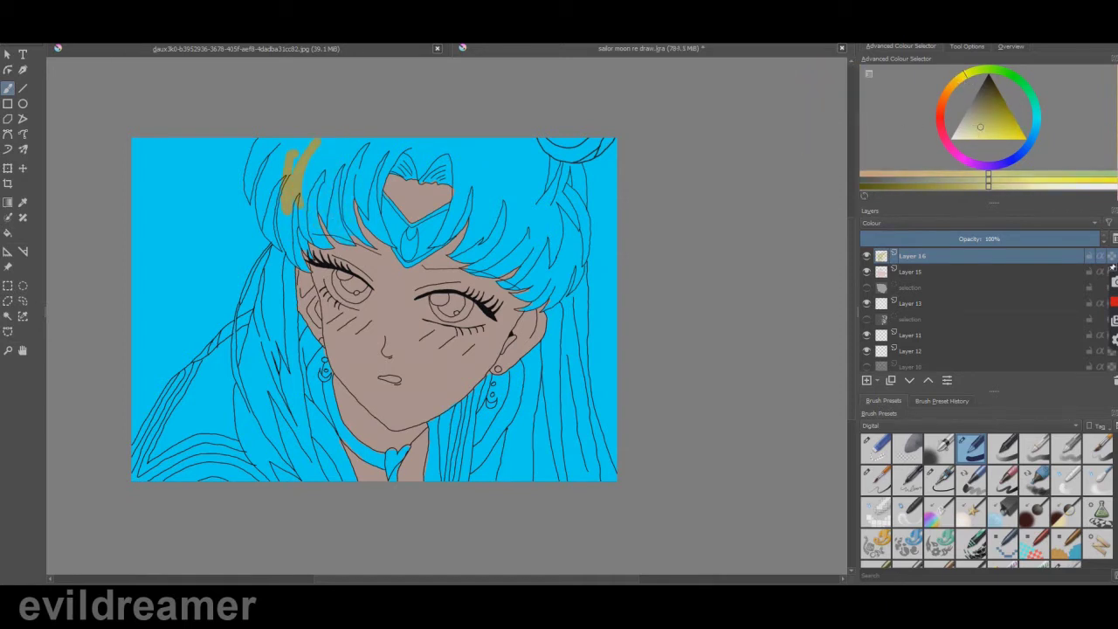
click(987, 132)
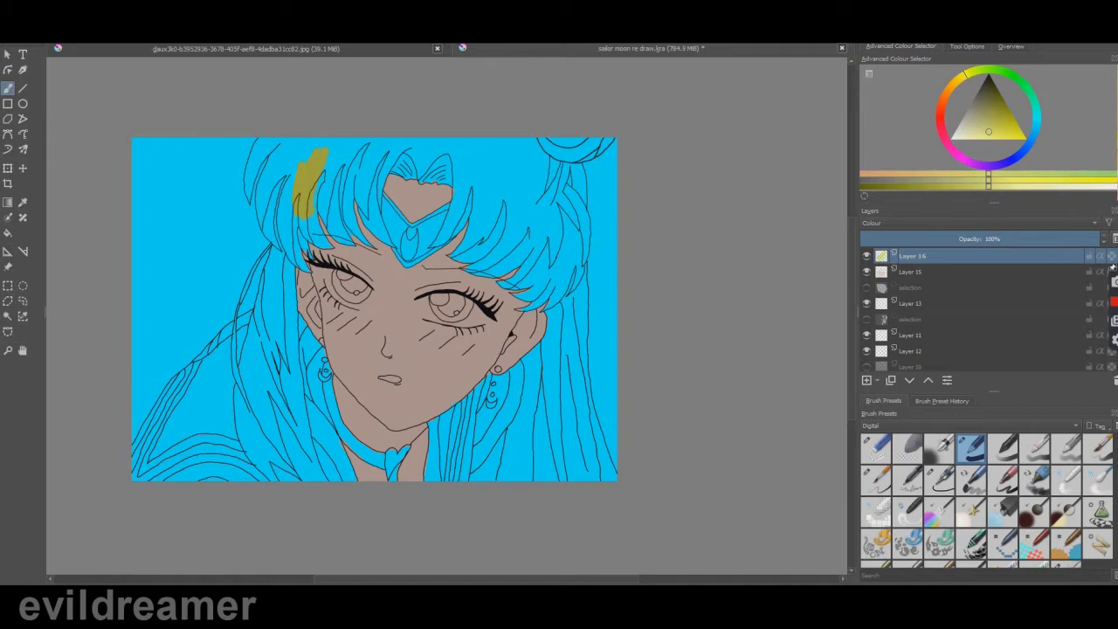
key(ctrl+z)
click(1024, 138)
drag(307, 154, 299, 210)
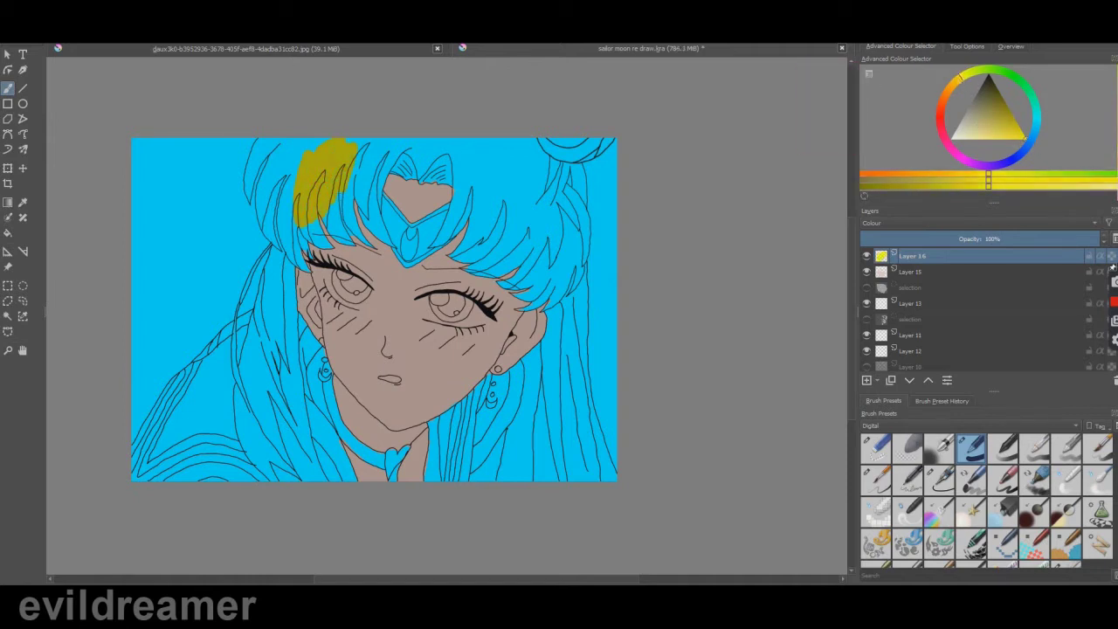
key(ctrl+z)
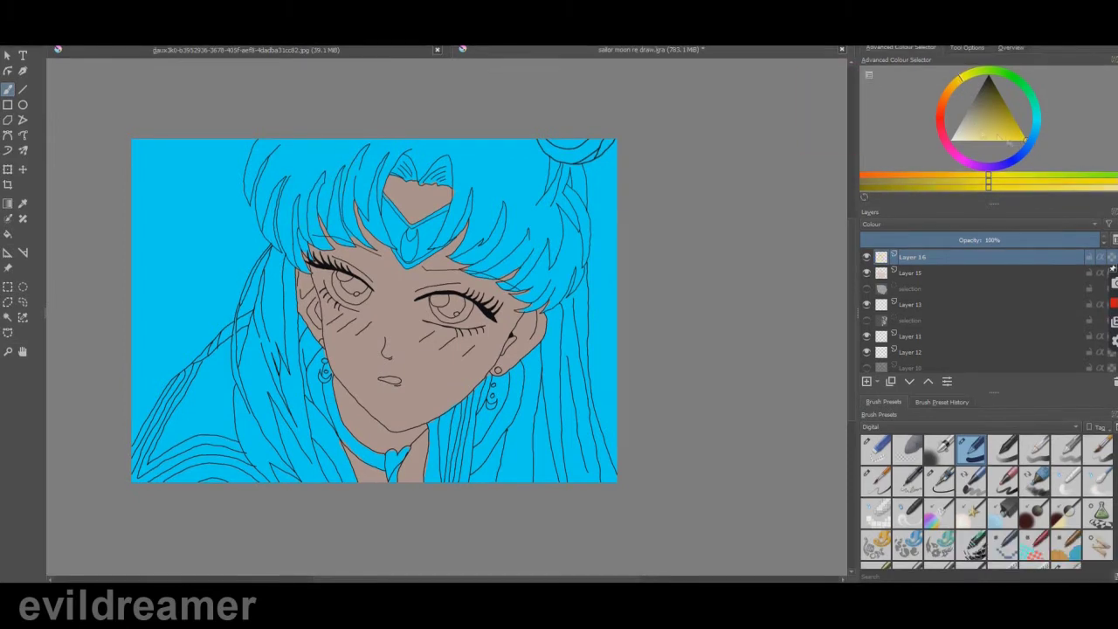
Shift the hue towards lemon yellow and try less saturated tones on the bangs.
click(965, 79)
click(118, 39)
click(1018, 135)
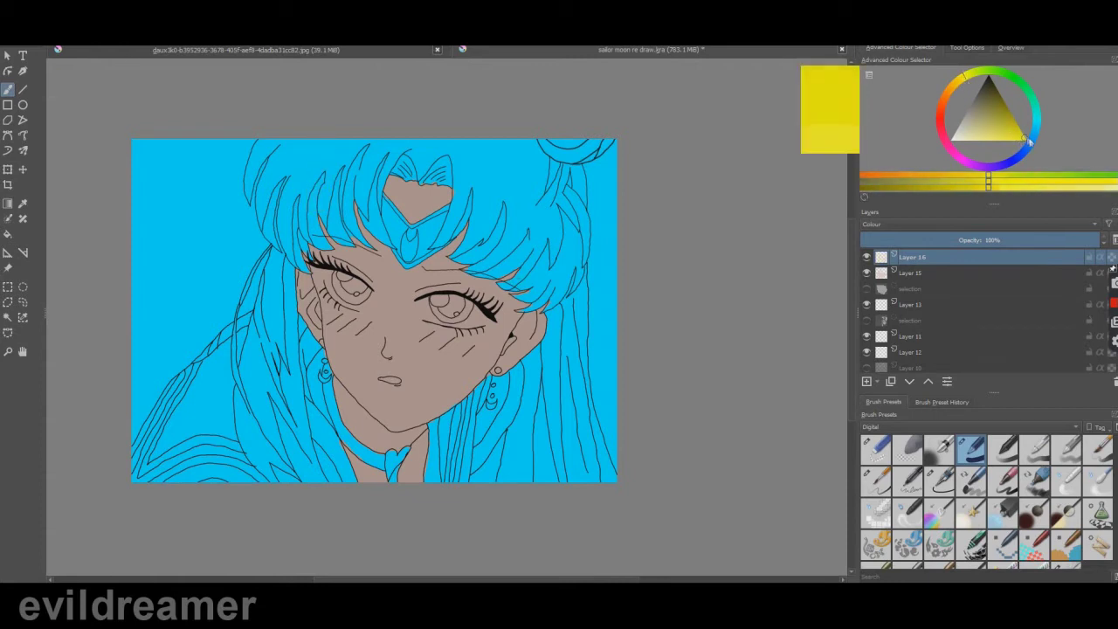
click(976, 134)
drag(339, 142, 332, 202)
click(990, 130)
mouse_move(342, 147)
mouse_down()
mouse_move(367, 157)
mouse_move(306, 183)
mouse_up()
key(ctrl+z)
key(ctrl+z)
key(ctrl+z)
Try a warmer, fairly saturated yellow with test strokes at the top of the left bangs.
click(962, 79)
click(1011, 133)
drag(288, 145, 316, 185)
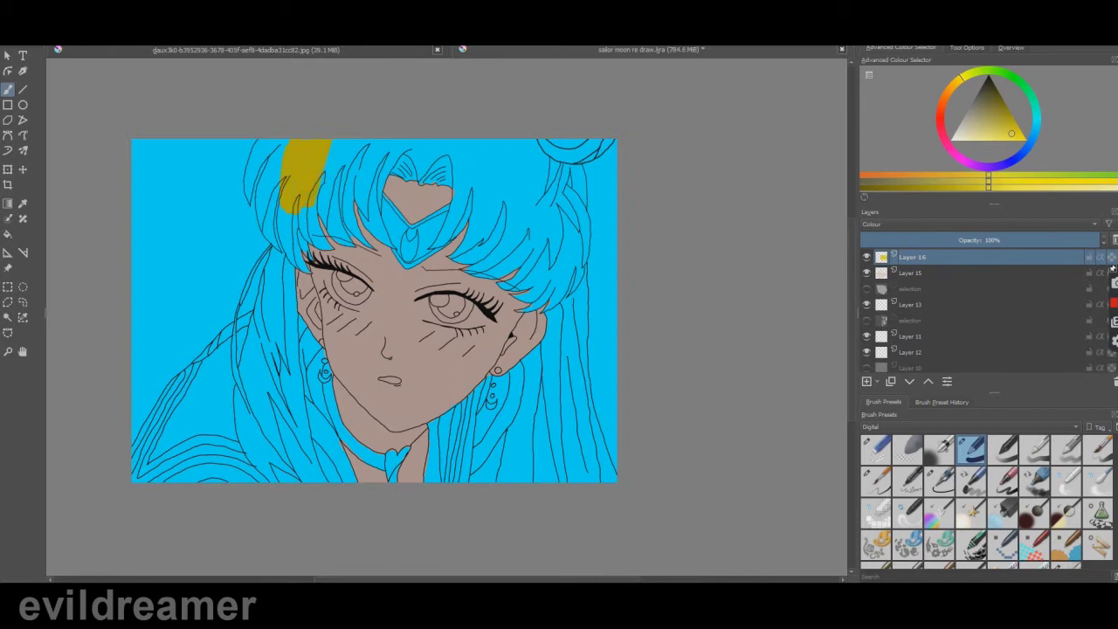
key(ctrl+z)
click(1018, 138)
drag(318, 144, 310, 206)
key(ctrl+z)
Choose a strong lemon yellow and paint the bangs, crown and right ponytail with it on Layer 16.
click(1026, 139)
click(967, 78)
click(998, 133)
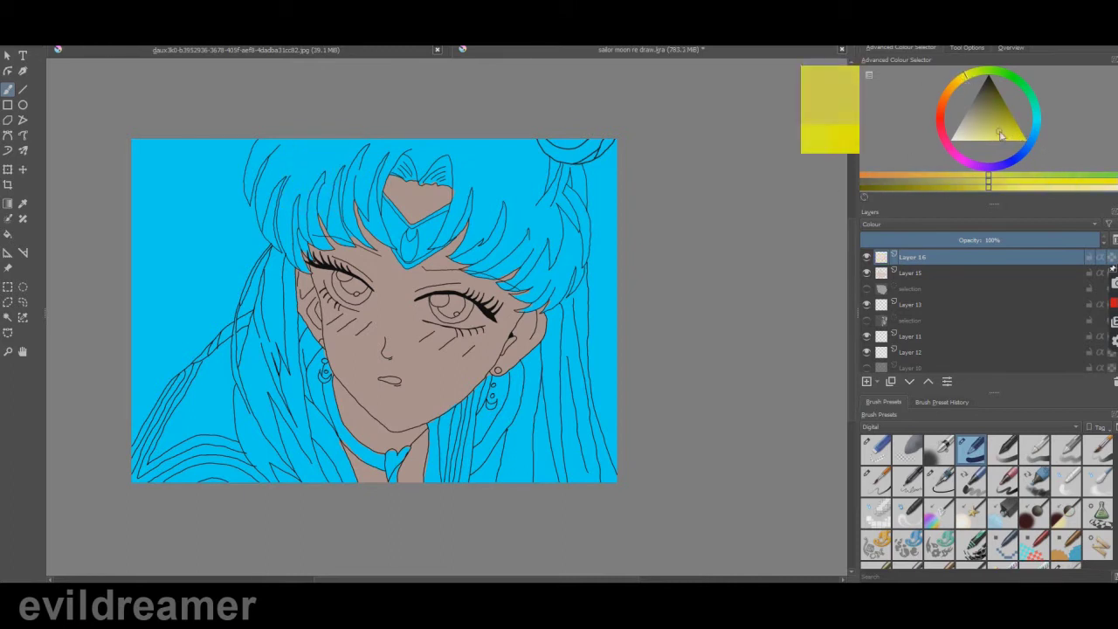
drag(319, 143, 314, 206)
key(ctrl+z)
drag(315, 178, 329, 148)
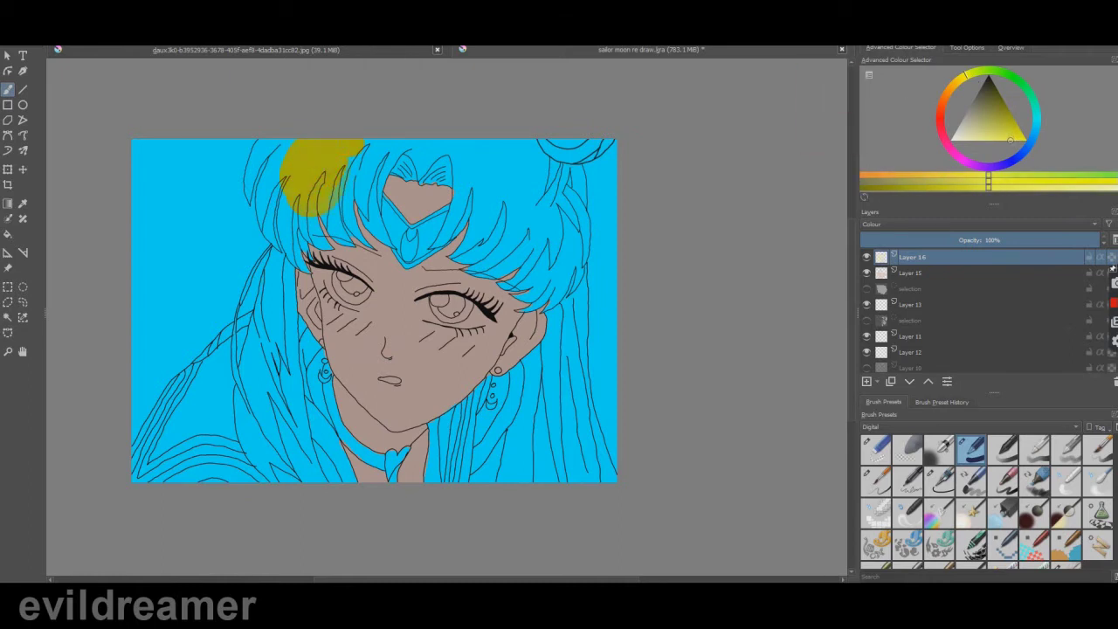
drag(564, 364, 571, 277)
key(ctrl+z)
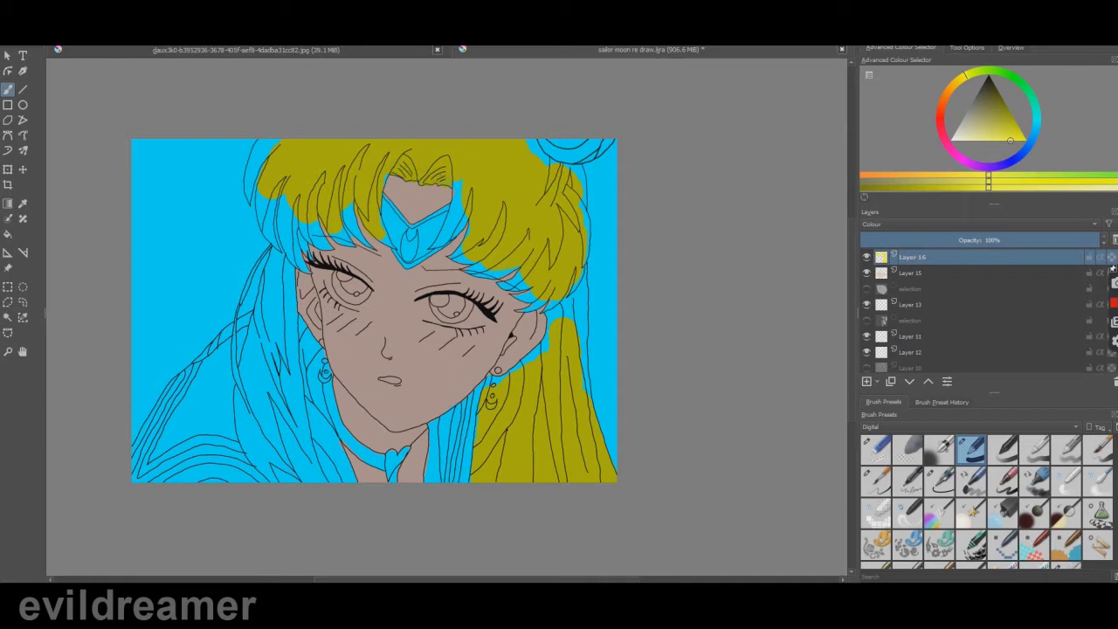
scroll(379, 98, up, 1)
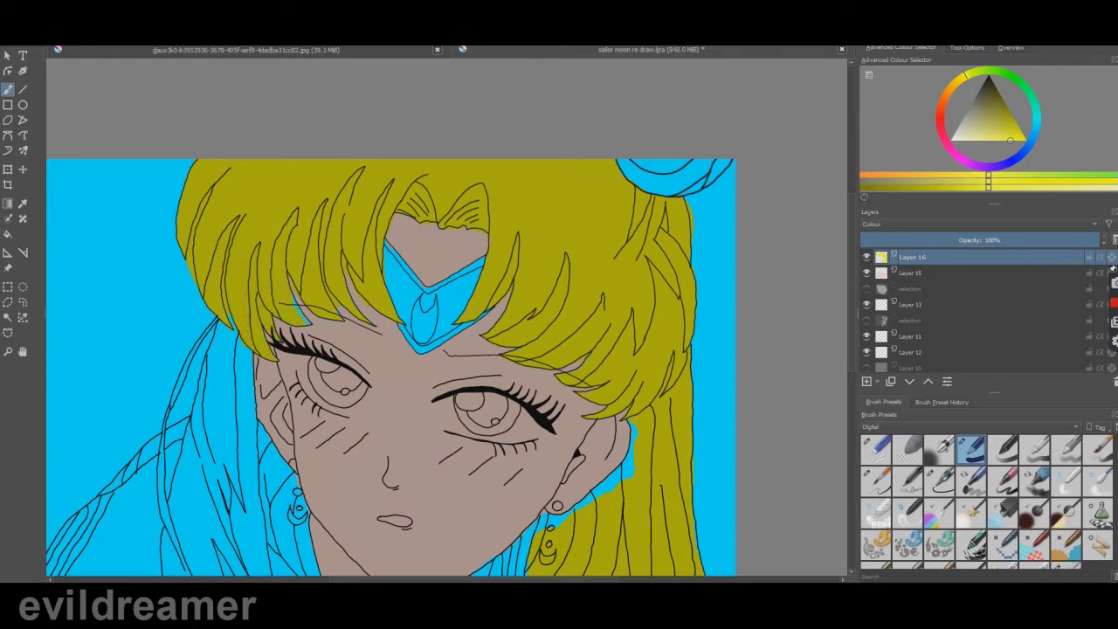
scroll(555, 131, down, 1)
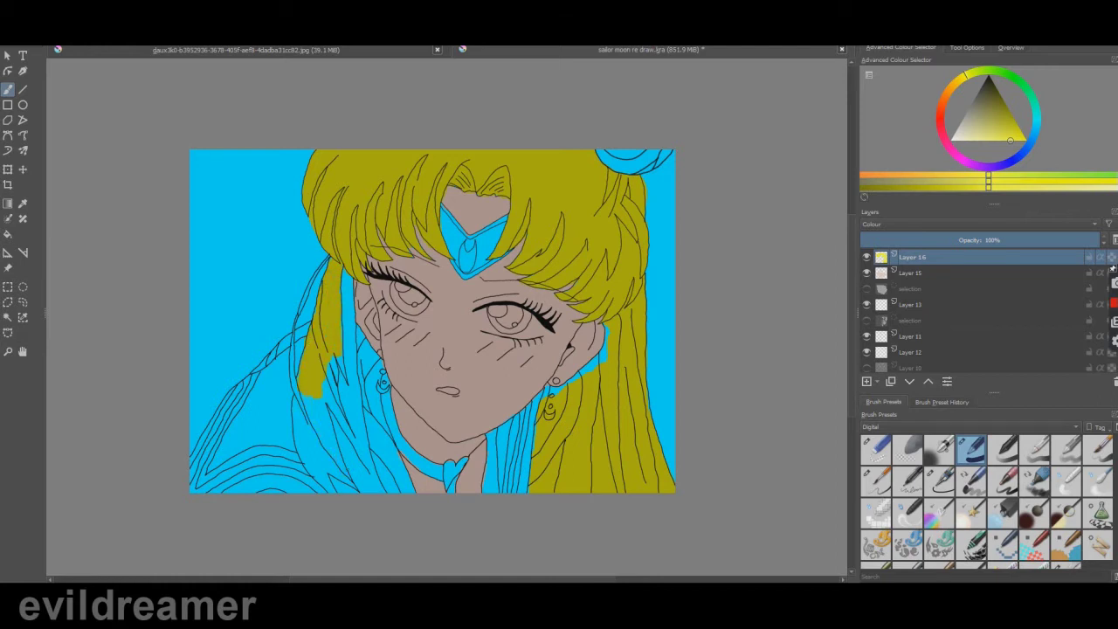
Paint the wide left hair lock yellow down to the canvas edge.
key(ctrl+z)
scroll(364, 384, up, 1)
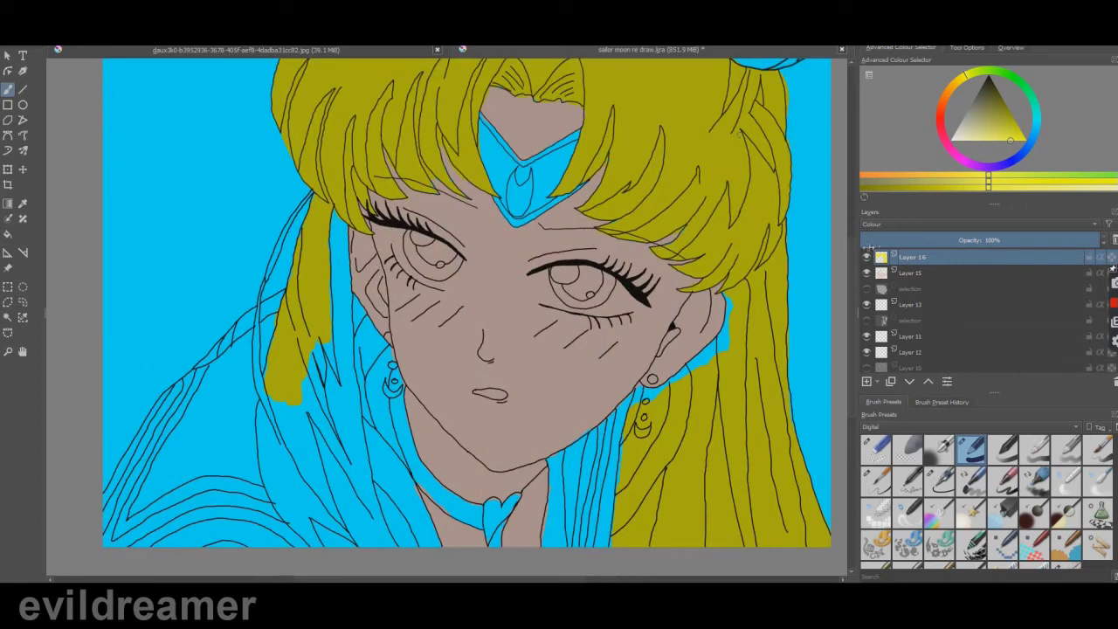
drag(852, 384, 851, 424)
drag(288, 295, 292, 316)
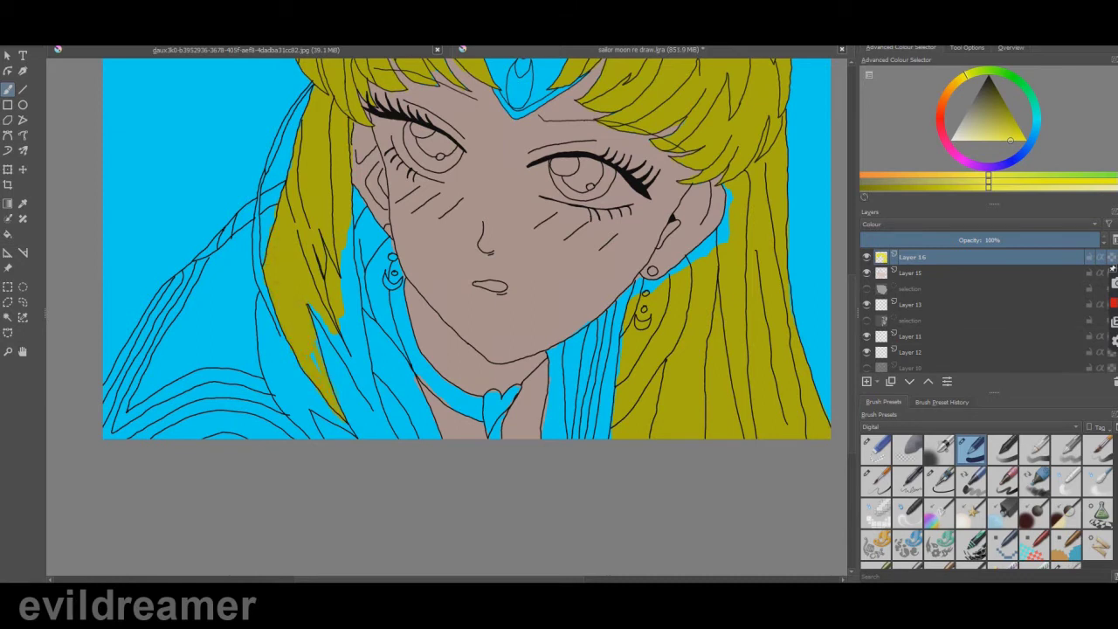
scroll(276, 297, down, 1)
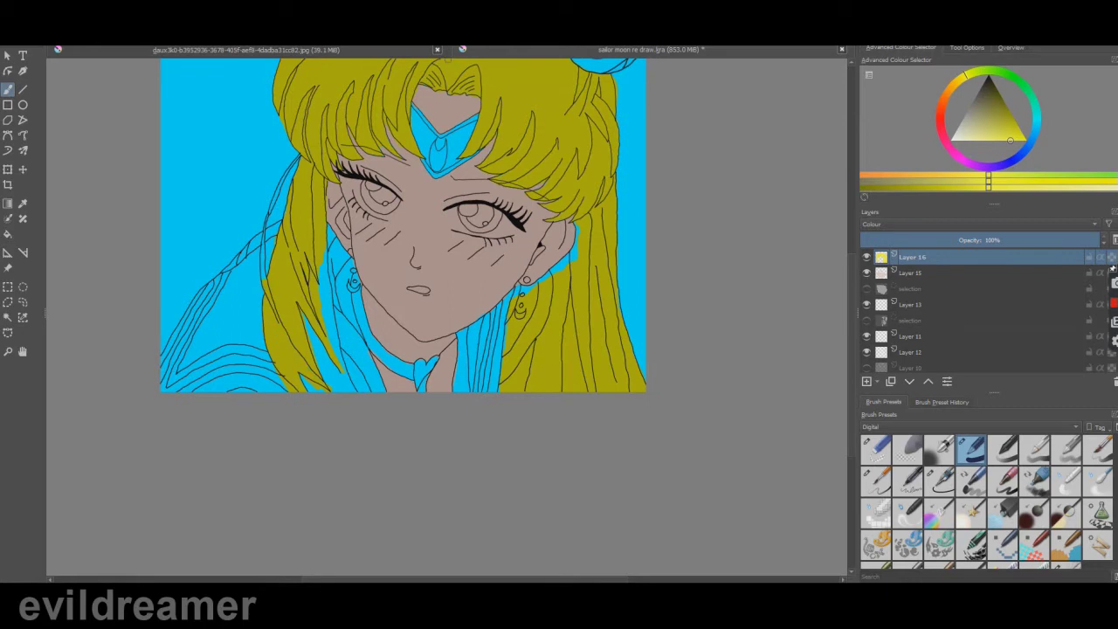
key(plus)
key(plus)
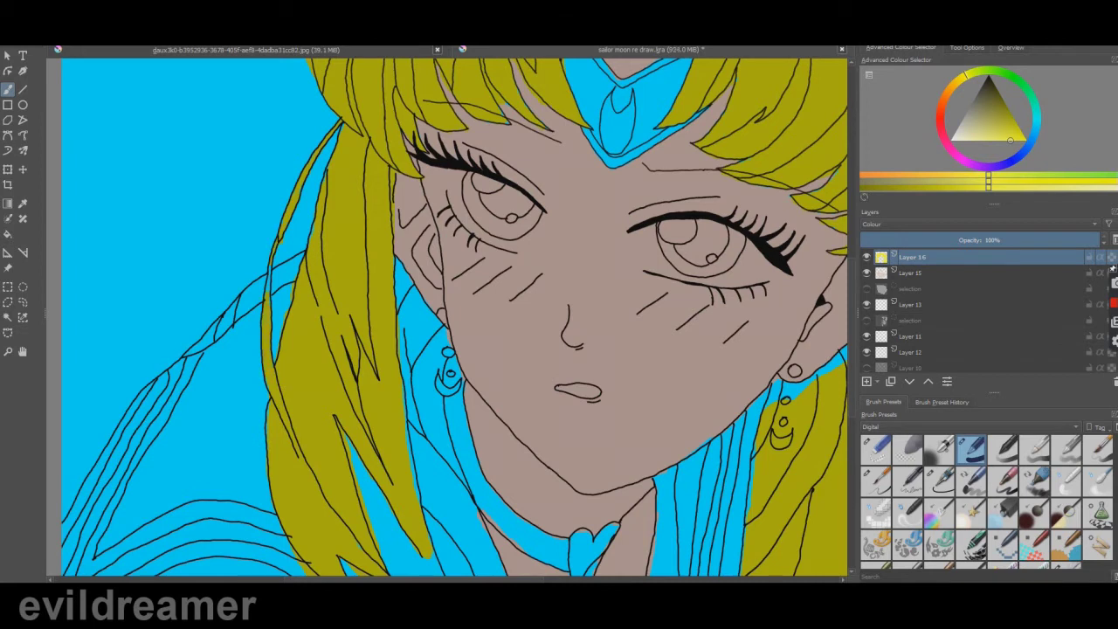
Undo the last stroke and paint the thin loose strand beside the left hair lock yellow.
key(ctrl+z)
scroll(276, 384, down, 2)
scroll(255, 300, up, 4)
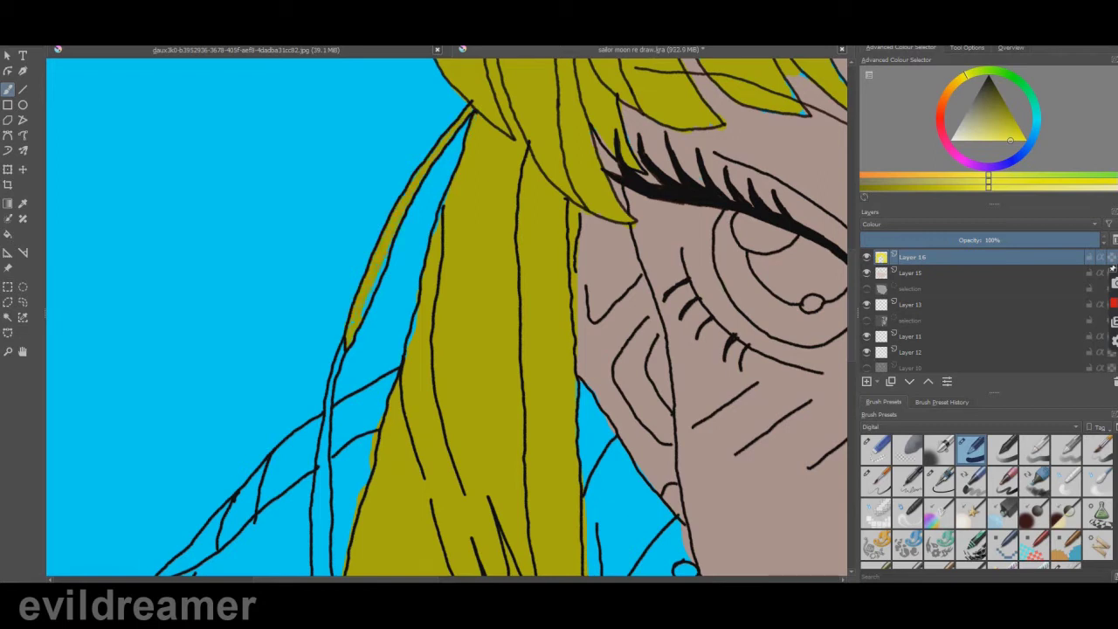
key(minus)
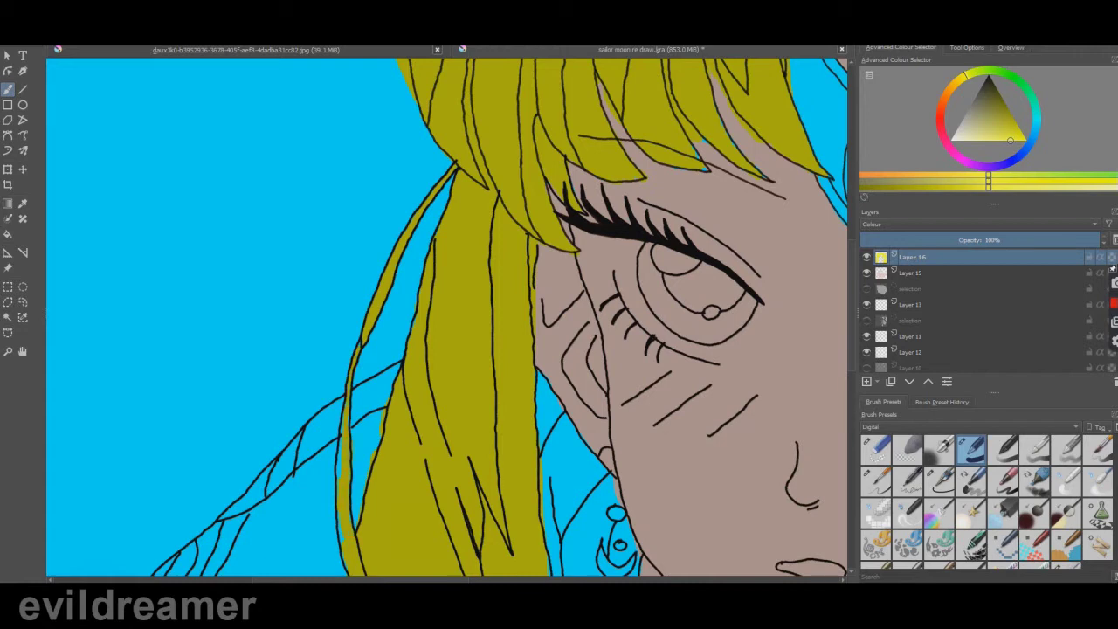
scroll(463, 349, down, 4)
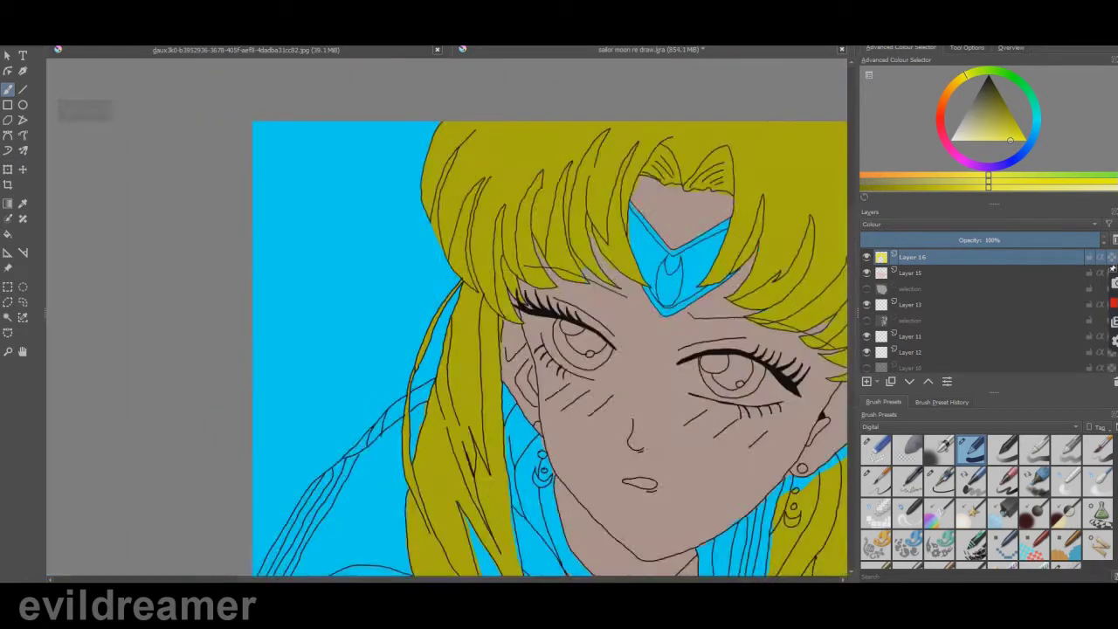
Erase the yellow around the right earring and the inner strands beside the neck.
scroll(462, 349, up, 1)
key(plus)
key(plus)
key(slash)
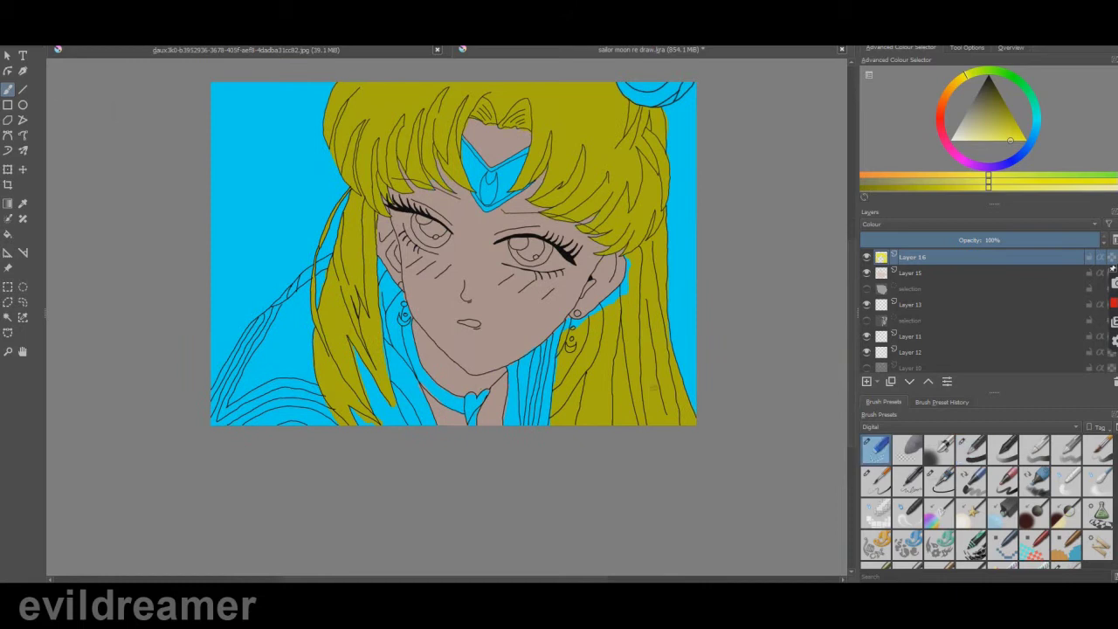
mouse_move(543, 375)
mouse_down()
mouse_move(519, 361)
mouse_move(511, 423)
mouse_up()
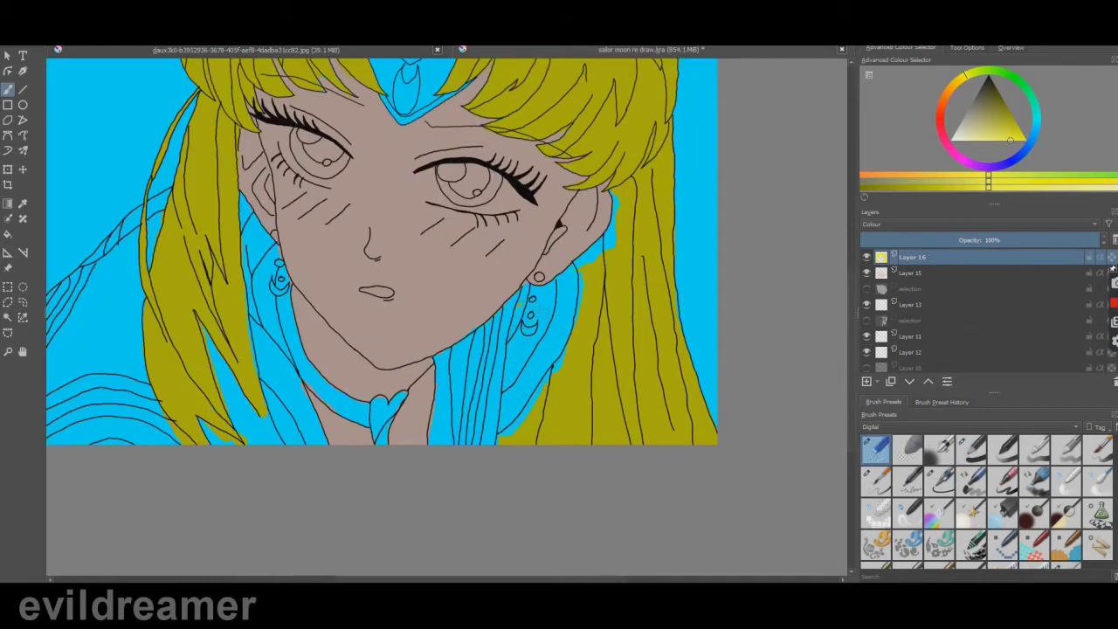
key(plus)
key(plus)
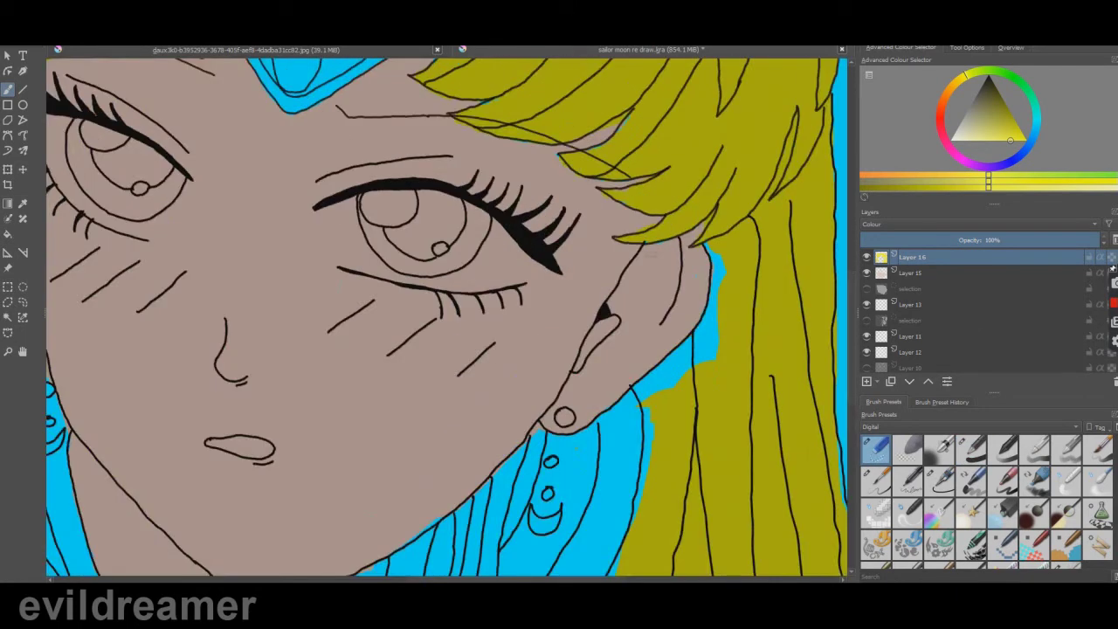
scroll(195, 221, down, 3)
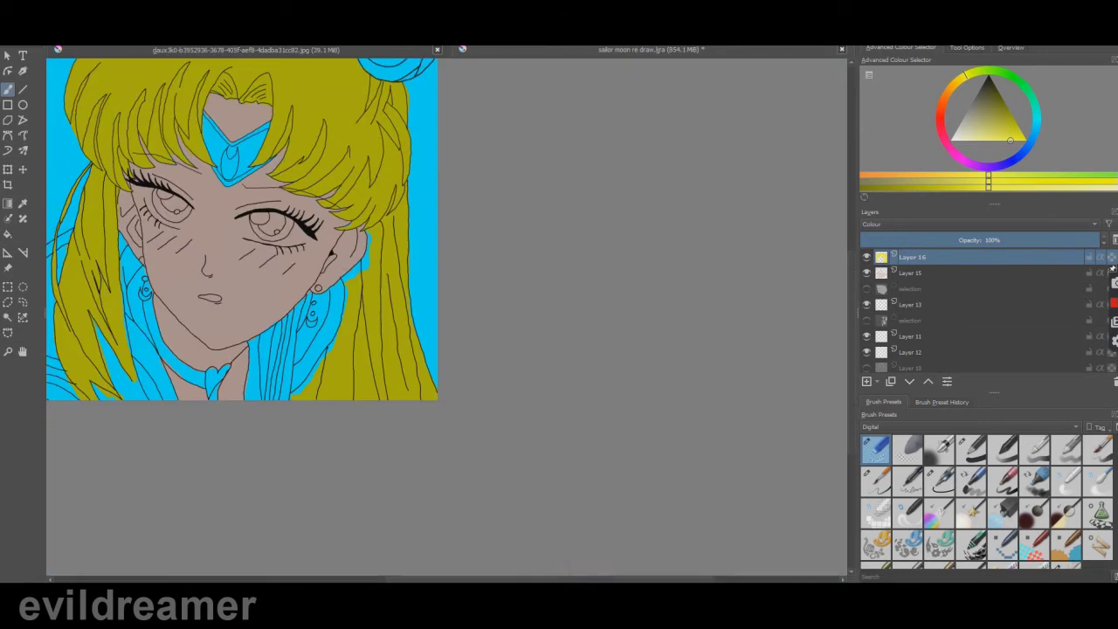
drag(489, 579, 400, 578)
drag(854, 267, 854, 243)
Add a new paint layer above Layer 16 and set its blending mode to Colour.
click(869, 383)
scroll(409, 207, up, 1)
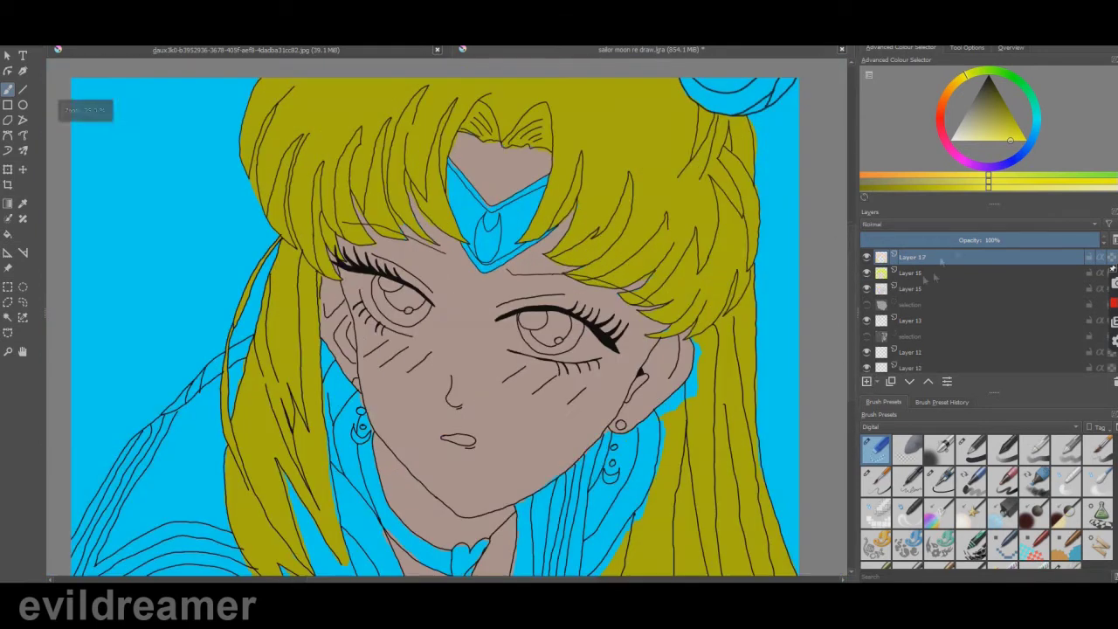
right_click(916, 259)
click(943, 266)
click(502, 269)
click(489, 292)
click(640, 355)
Paint the whole tiara golden orange on Layer 17 with the basic digital brush.
key(plus)
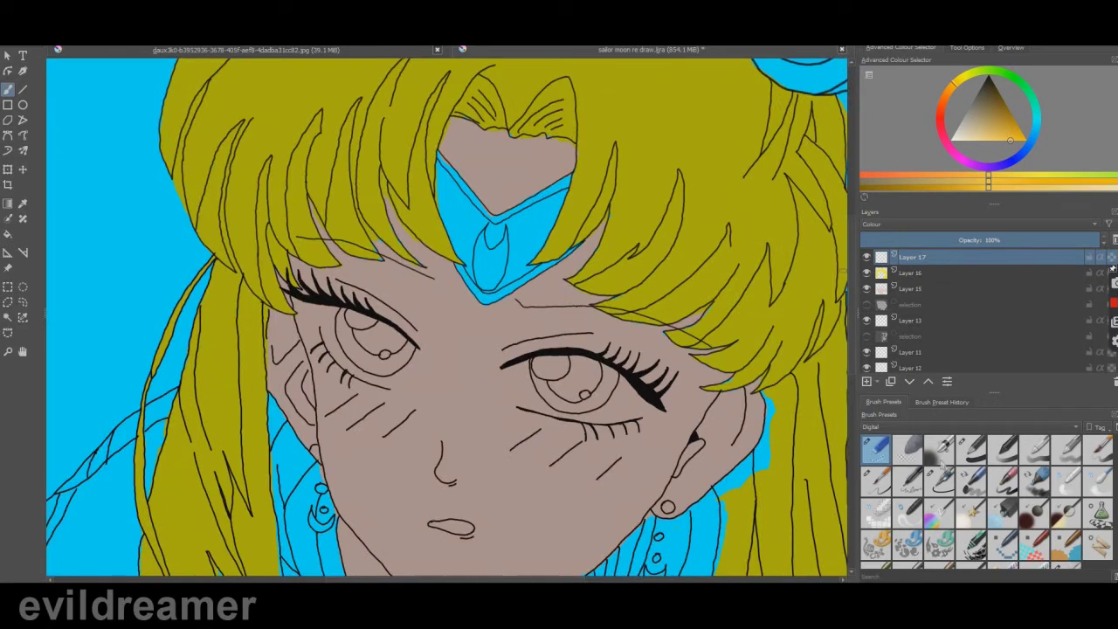
click(971, 447)
mouse_move(447, 190)
mouse_down()
mouse_move(480, 229)
mouse_move(496, 269)
mouse_up()
drag(442, 203, 441, 219)
drag(449, 169, 459, 182)
mouse_move(470, 273)
mouse_down()
mouse_move(478, 291)
mouse_move(489, 286)
mouse_up()
mouse_move(529, 247)
mouse_down()
mouse_move(523, 212)
mouse_move(548, 227)
mouse_move(540, 244)
mouse_up()
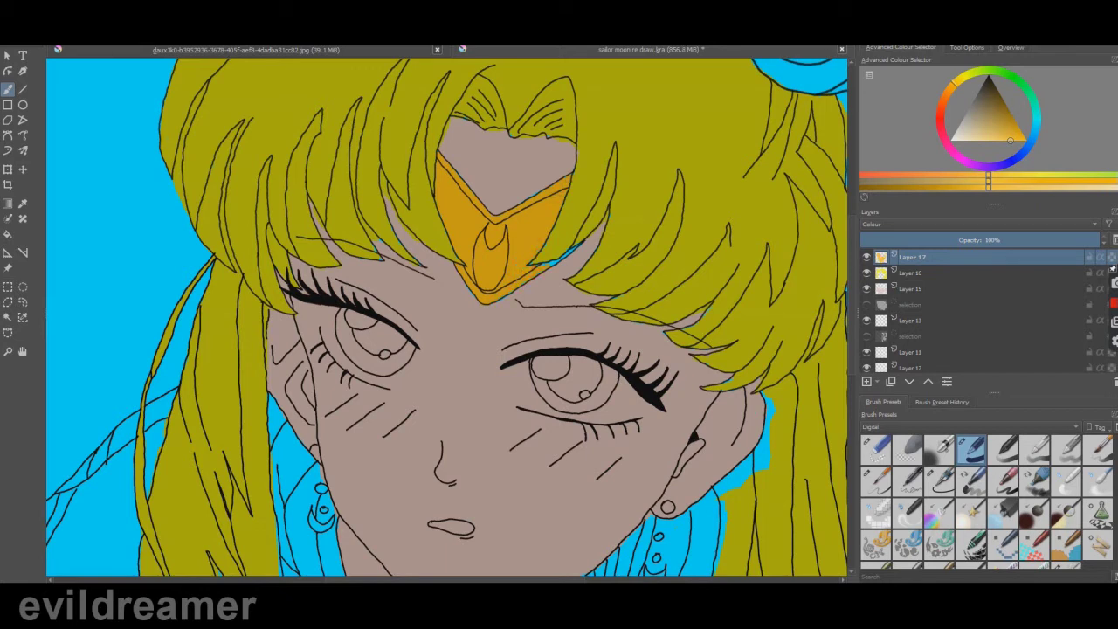
Try yellow and pale gold tones on the tiara's crescent jewel.
click(965, 76)
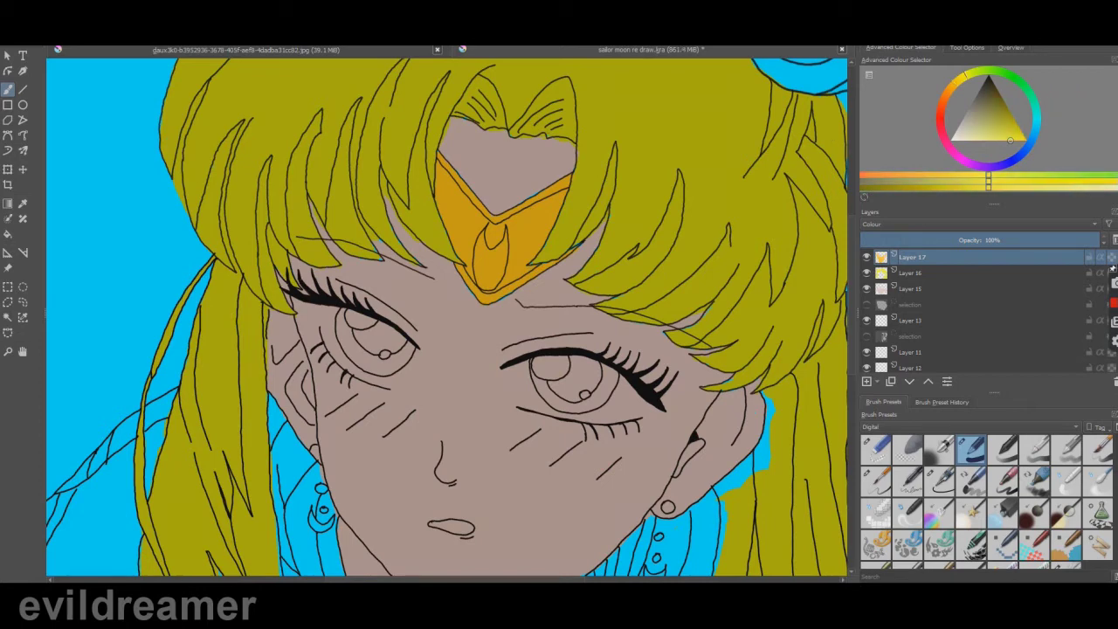
scroll(627, 177, down, 2)
scroll(558, 197, up, 4)
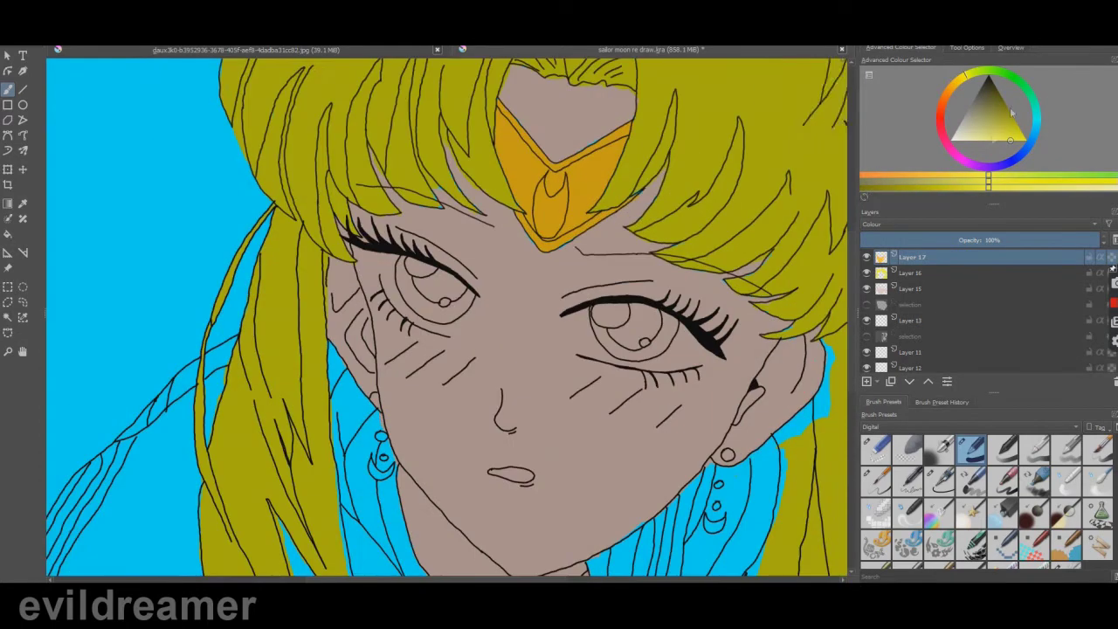
drag(543, 218, 545, 263)
click(973, 140)
click(956, 86)
click(953, 140)
mouse_move(543, 217)
mouse_down()
mouse_move(547, 264)
mouse_move(559, 262)
mouse_up()
click(975, 132)
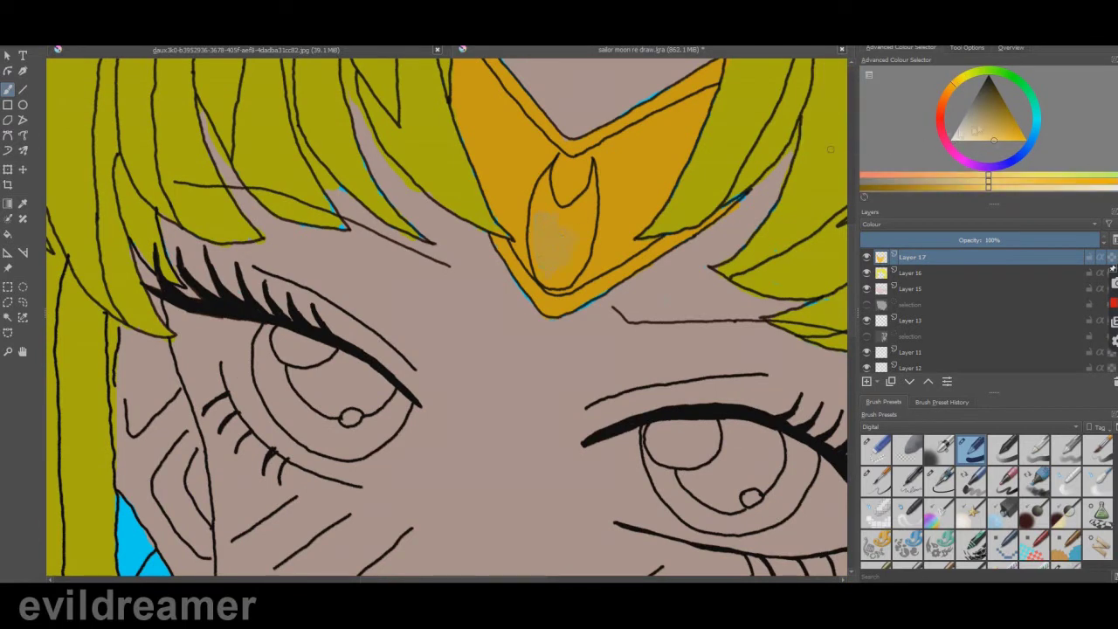
Paint the tiara's crescent jewel with a muted greyish beige.
click(955, 130)
drag(545, 217, 547, 263)
click(972, 125)
drag(541, 210, 536, 232)
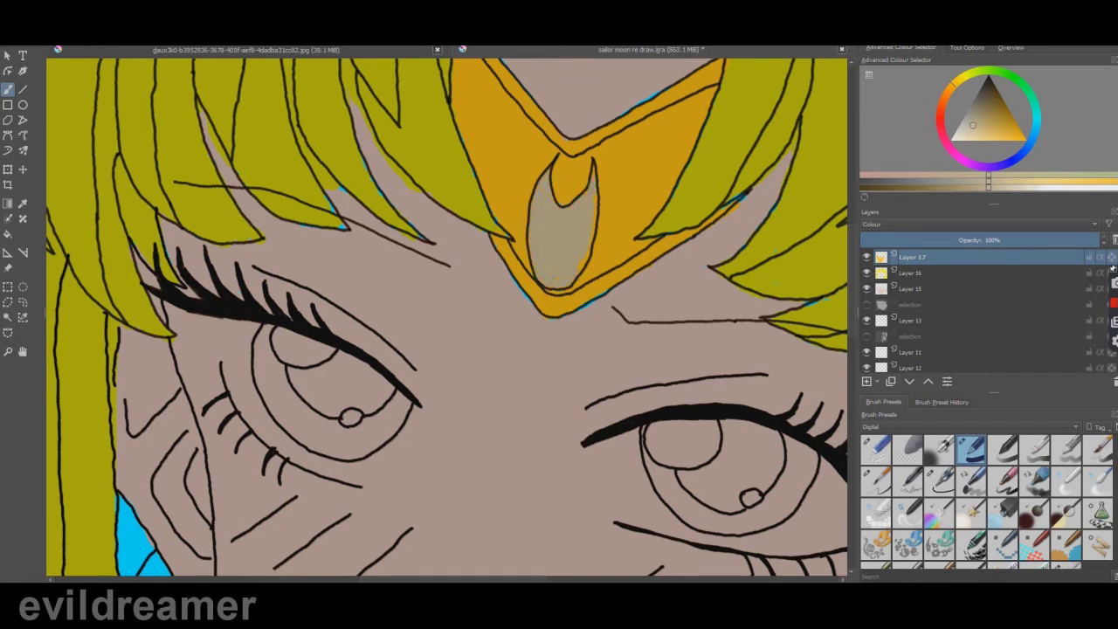
drag(595, 201, 591, 252)
Try red and orange tones on the round ornament in the right hair bun.
scroll(596, 240, down, 4)
scroll(770, 143, up, 3)
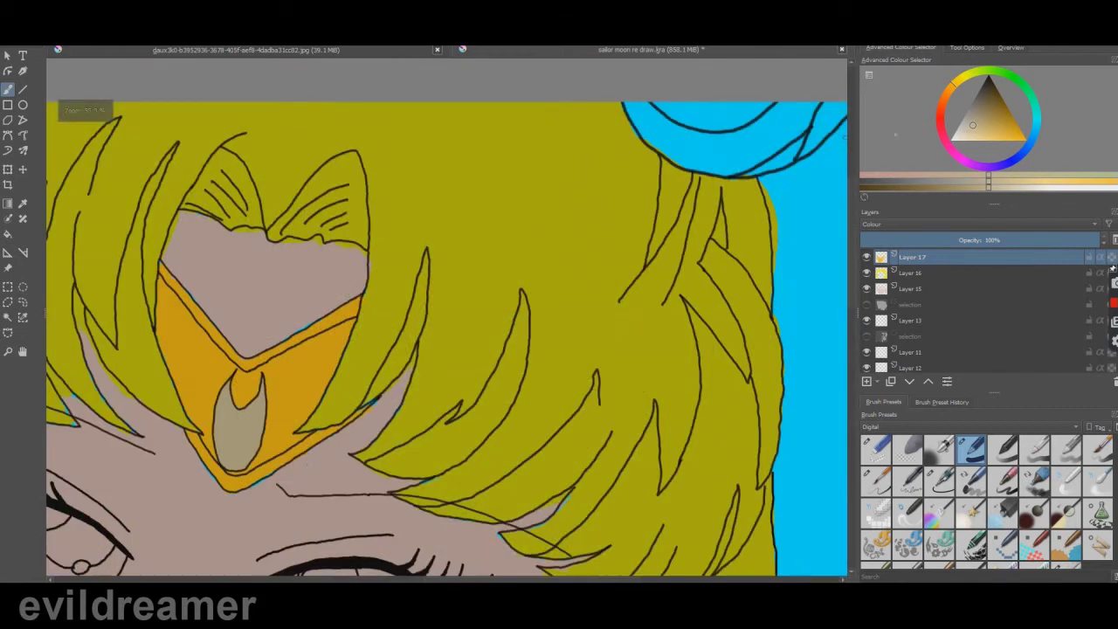
click(940, 113)
click(1016, 137)
mouse_move(686, 105)
mouse_down()
mouse_move(739, 117)
mouse_move(723, 122)
mouse_up()
click(1025, 140)
click(1016, 124)
click(950, 86)
Try the Normal blending mode on Layer 17, then set it back to Colour.
right_click(927, 256)
click(936, 263)
click(497, 270)
click(480, 374)
click(645, 355)
right_click(921, 257)
click(936, 263)
click(499, 269)
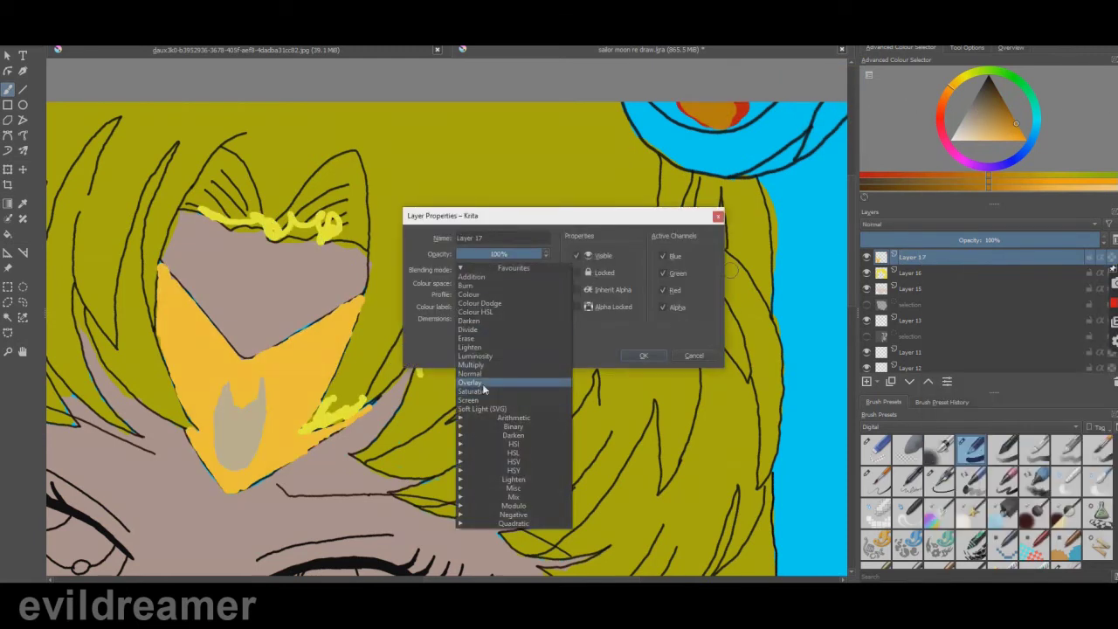
click(469, 294)
click(643, 356)
Paint the round ornament in the right hair bun with a saturated pinkish red.
mouse_move(684, 111)
mouse_down()
mouse_move(763, 109)
mouse_move(732, 115)
mouse_up()
click(1024, 139)
click(941, 116)
click(991, 117)
click(970, 133)
click(985, 127)
click(945, 96)
click(1024, 139)
click(940, 115)
click(940, 129)
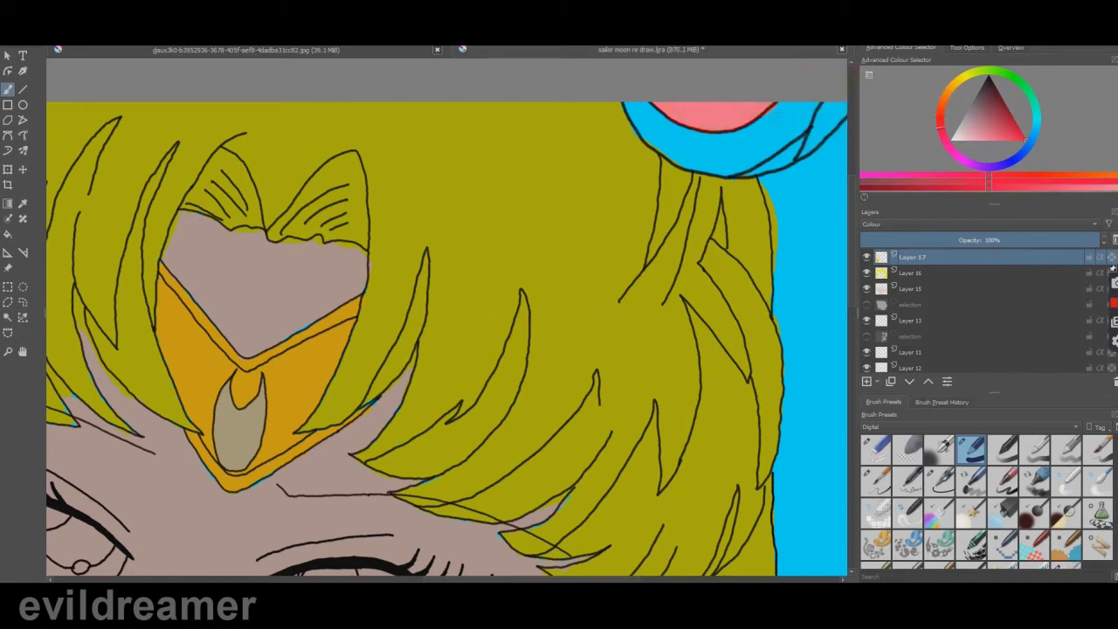
Paint the round ornament in the right hair bun a saturated orange-red on a new Normal-mode layer with a Paint-category brush.
click(953, 185)
click(942, 111)
click(1009, 131)
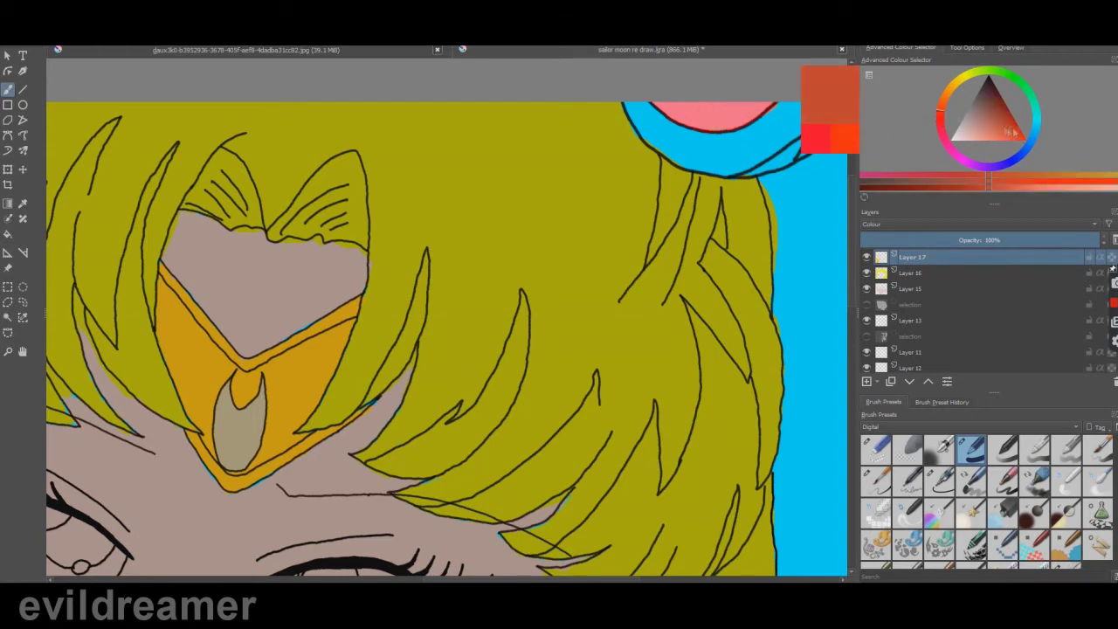
key(k)
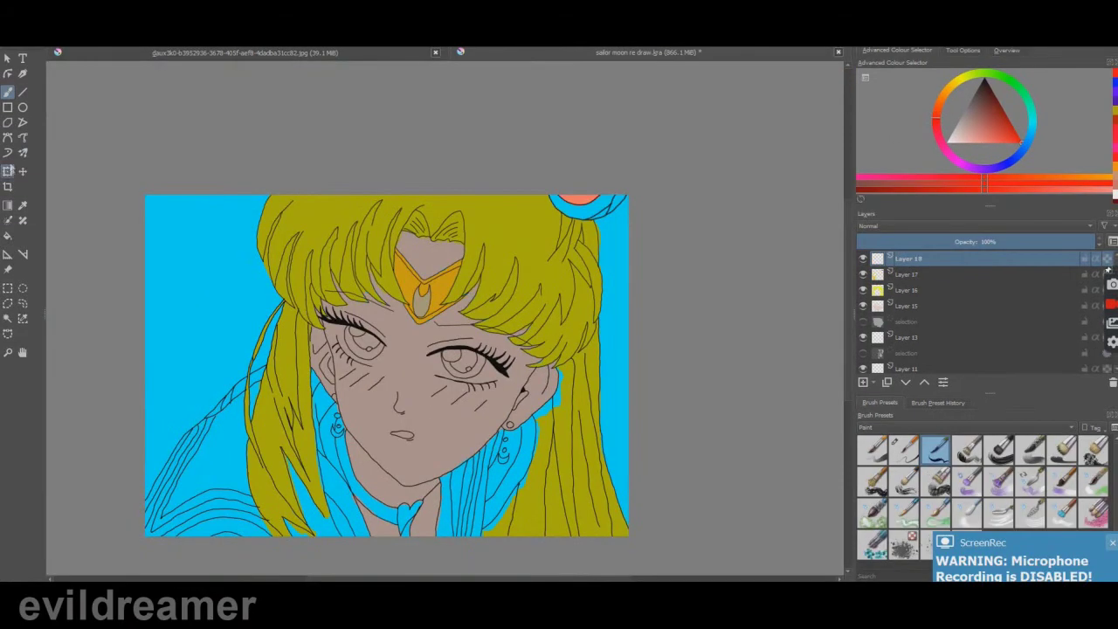
scroll(613, 531, up, 5)
mouse_move(578, 216)
mouse_down()
mouse_move(591, 233)
mouse_move(524, 232)
mouse_move(593, 245)
mouse_move(655, 227)
mouse_up()
click(998, 450)
click(871, 450)
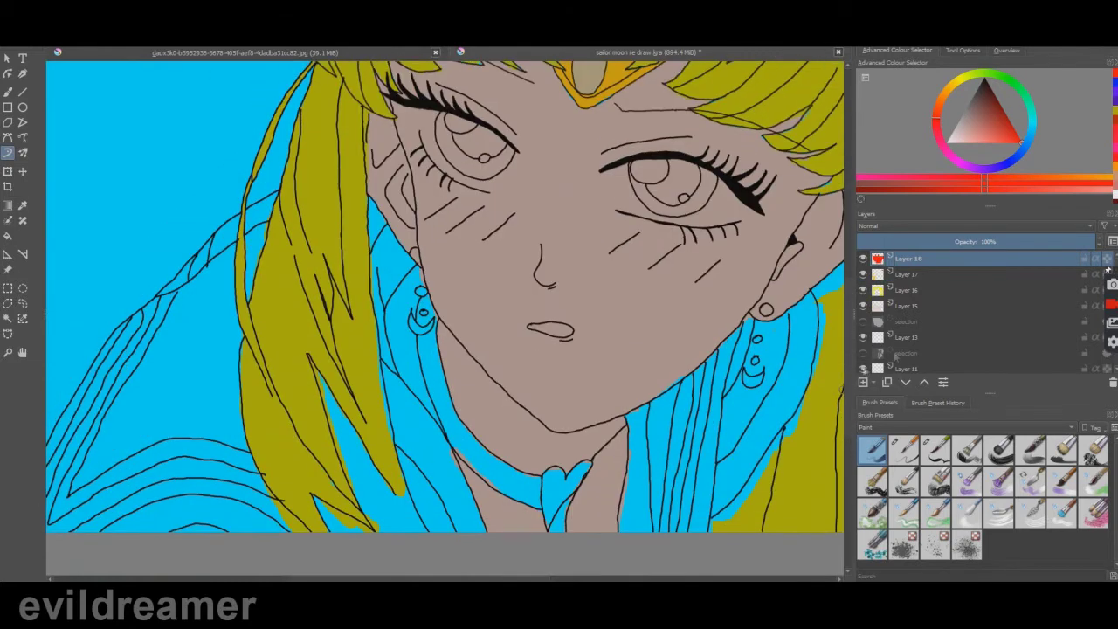
Add a new layer above Layer 18 and set its blending mode to Colour.
click(863, 381)
right_click(908, 260)
click(934, 270)
click(498, 271)
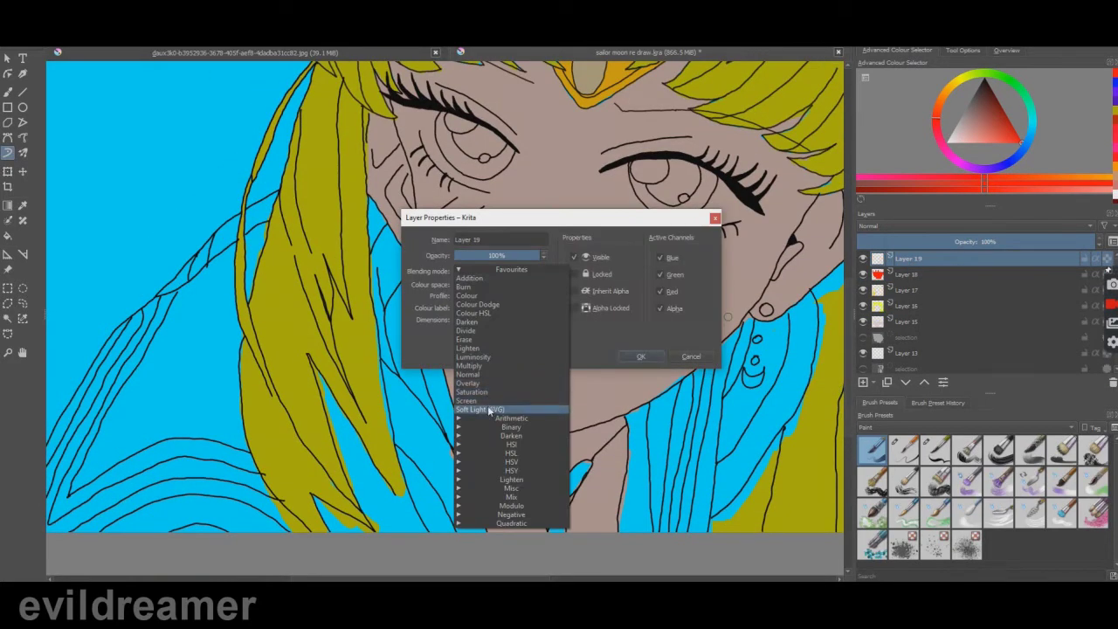
click(476, 303)
click(638, 357)
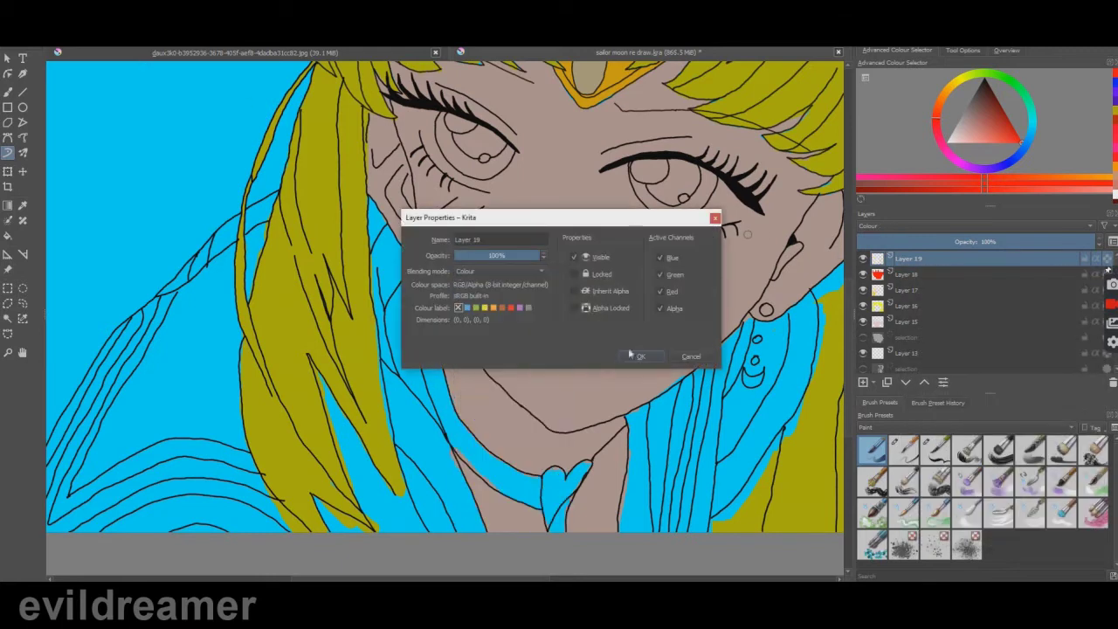
click(638, 356)
Try orange-red strokes at the left end of the choker on Layer 19.
drag(428, 347, 434, 393)
drag(436, 353, 447, 407)
scroll(377, 387, down, 2)
key(ctrl+z)
key(ctrl+z)
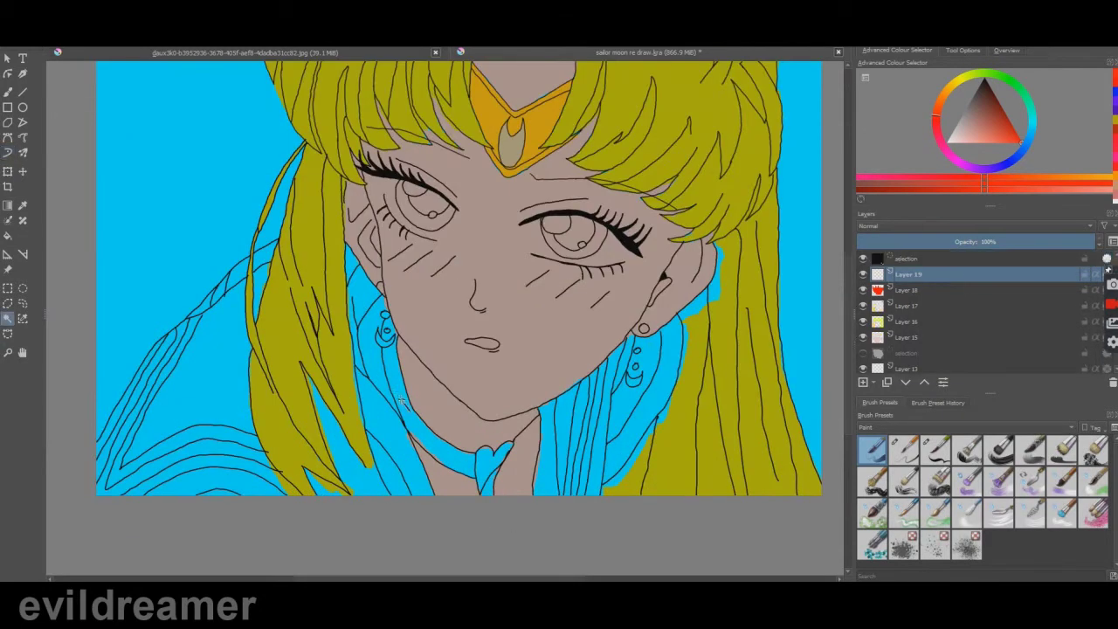
Select the choker's band area between its outlines as a contiguous selection for colouring on Layer 19.
click(402, 400)
click(7, 236)
click(402, 387)
right_click(222, 366)
scroll(477, 442, up, 1)
click(8, 319)
right_click(366, 379)
click(398, 395)
click(8, 153)
Paint the choker band from the left earring to the heart pendant in saturated orange-red on Layer 19.
scroll(468, 455, up, 1)
drag(348, 415, 417, 478)
key(ctrl+z)
drag(349, 416, 415, 481)
key(ctrl+z)
drag(470, 456, 424, 449)
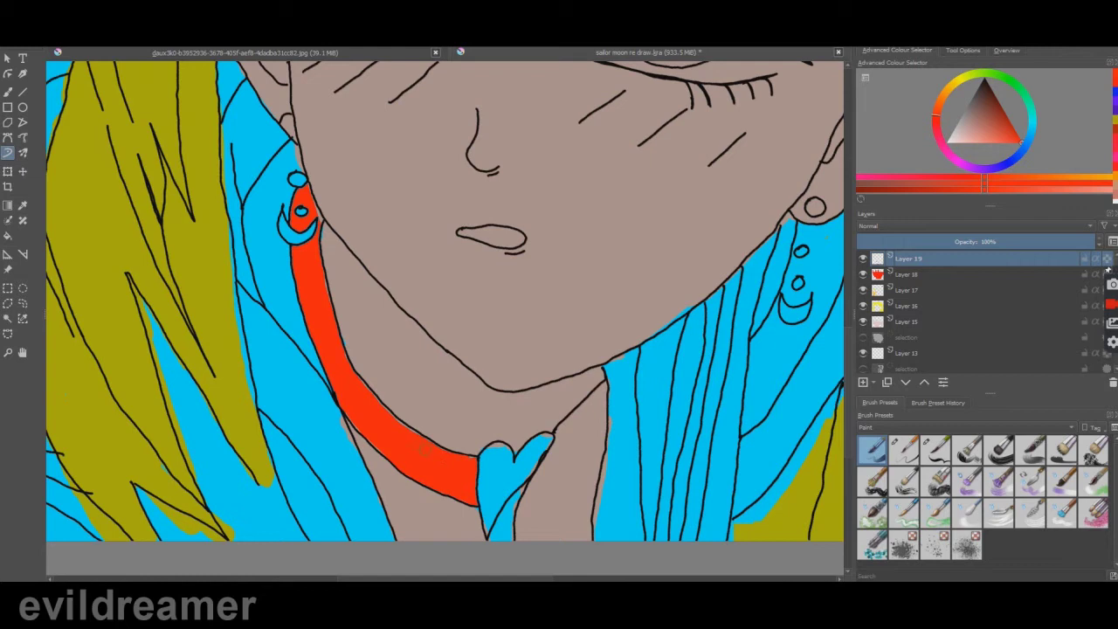
Fill the uncoloured gap in the hair below the right ear with hair yellow on Layer 16.
key(plus)
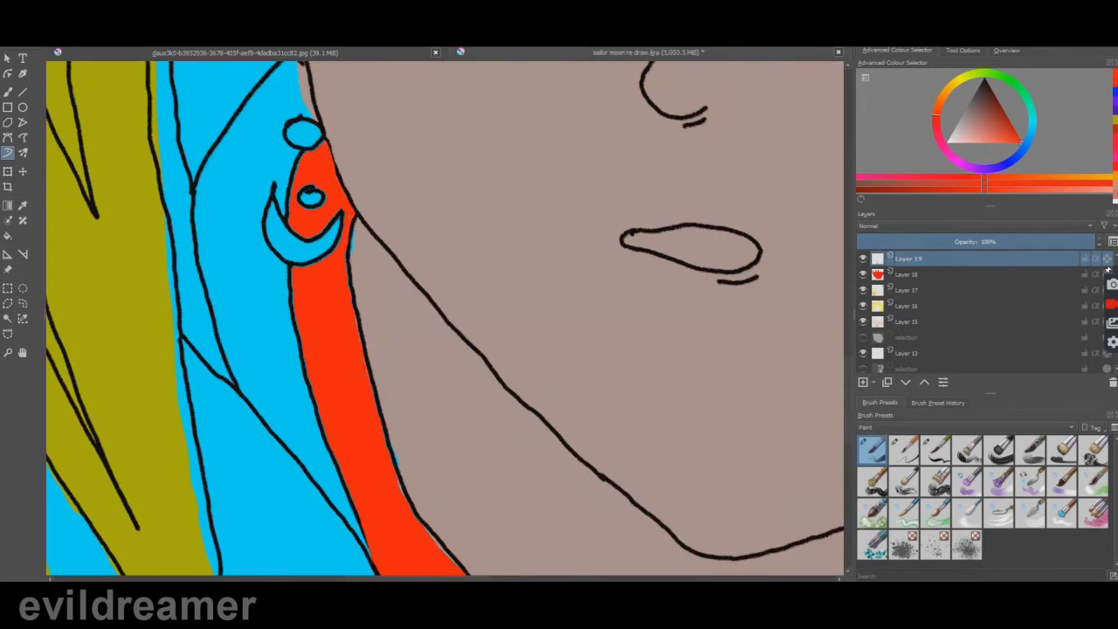
key(minus)
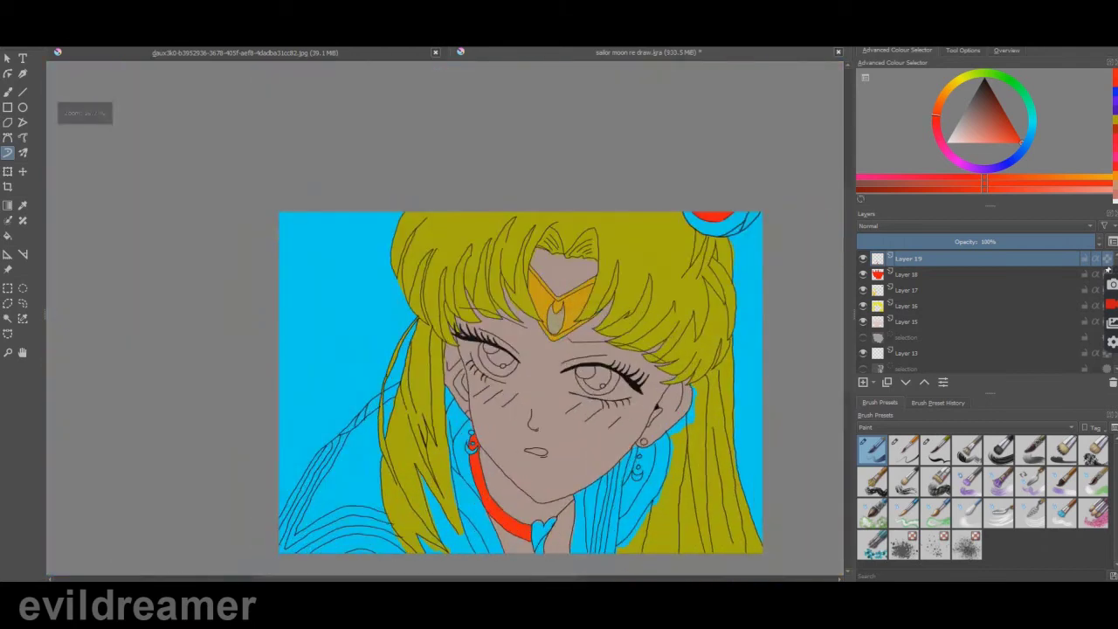
scroll(537, 509, up, 2)
scroll(565, 320, down, 2)
click(906, 308)
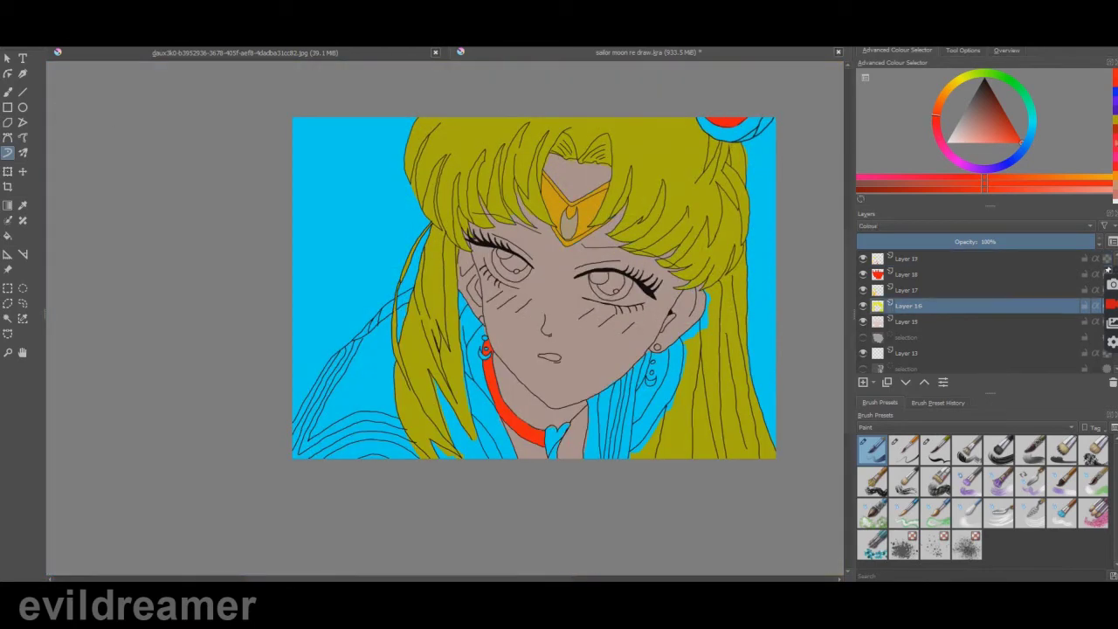
key(plus)
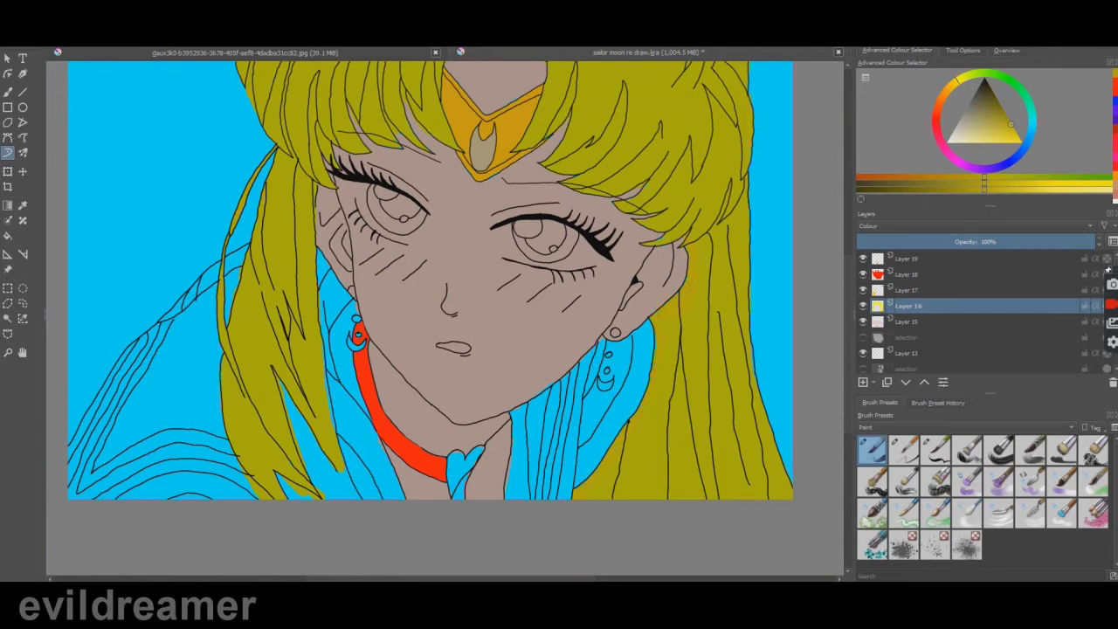
scroll(419, 476, down, 2)
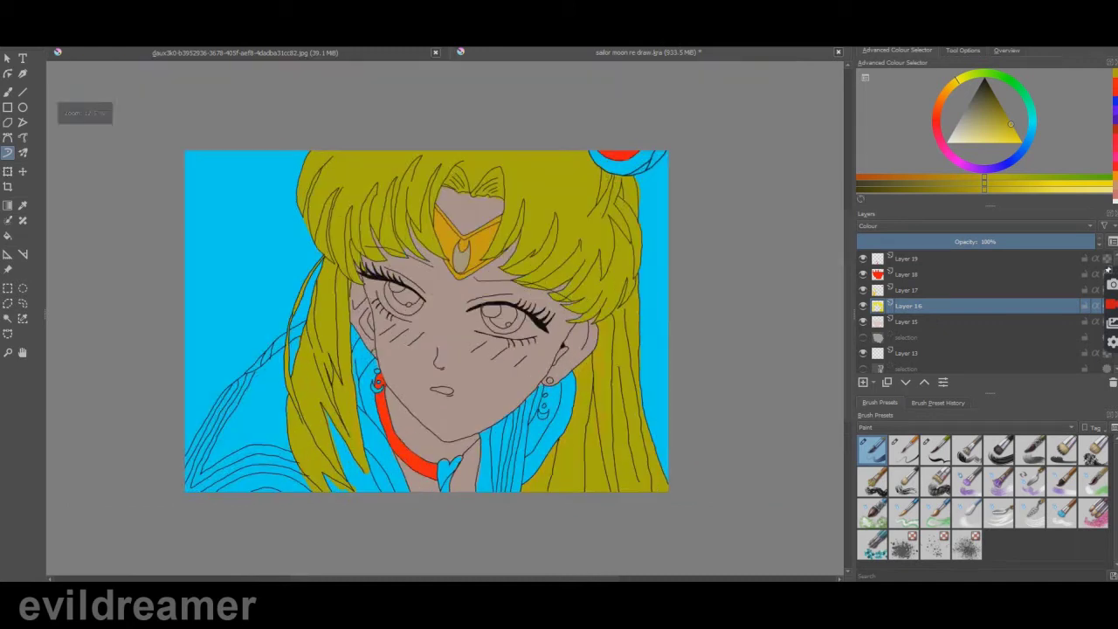
Paint brighter, pale and muted yellow tones over the hair on Layer 16.
click(1018, 141)
drag(371, 162, 360, 209)
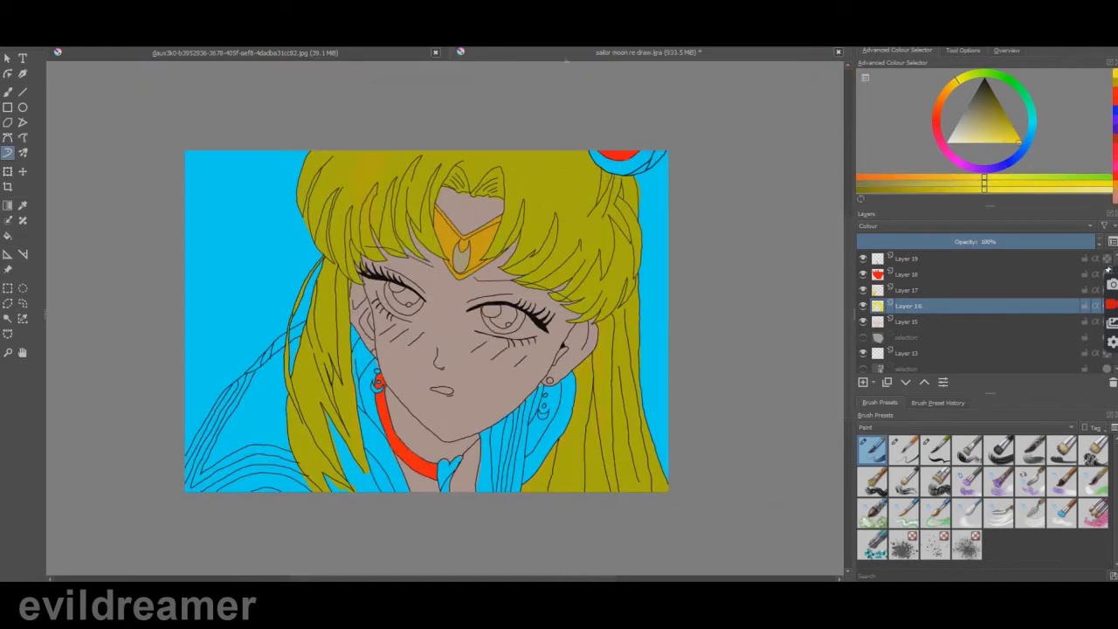
click(1010, 123)
drag(578, 187, 569, 243)
click(952, 142)
drag(544, 184, 533, 245)
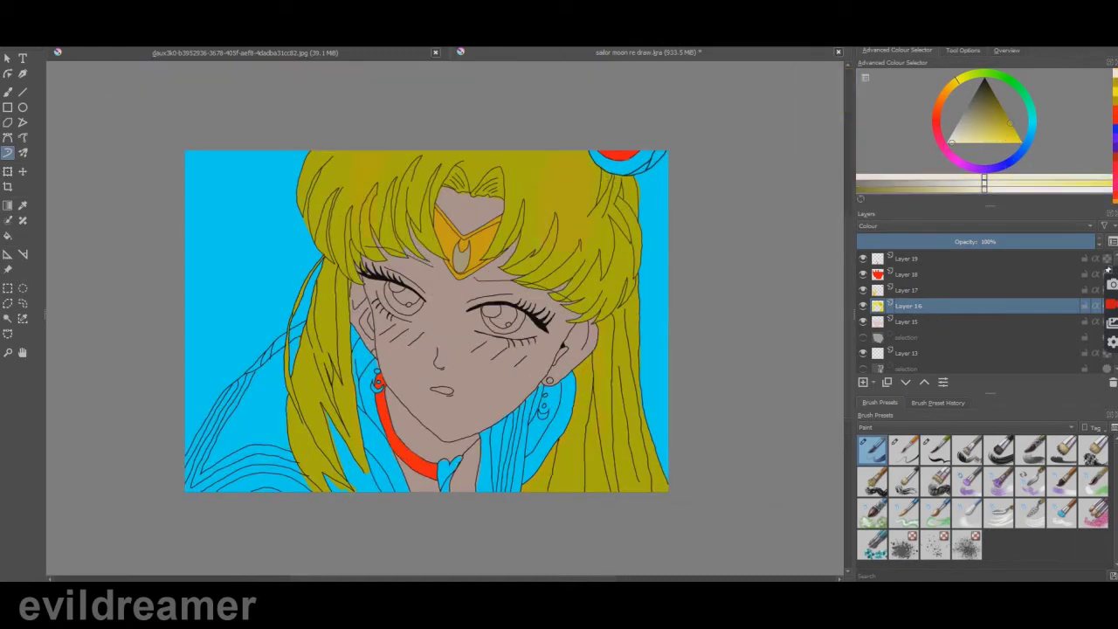
click(990, 131)
click(979, 142)
drag(552, 170, 535, 247)
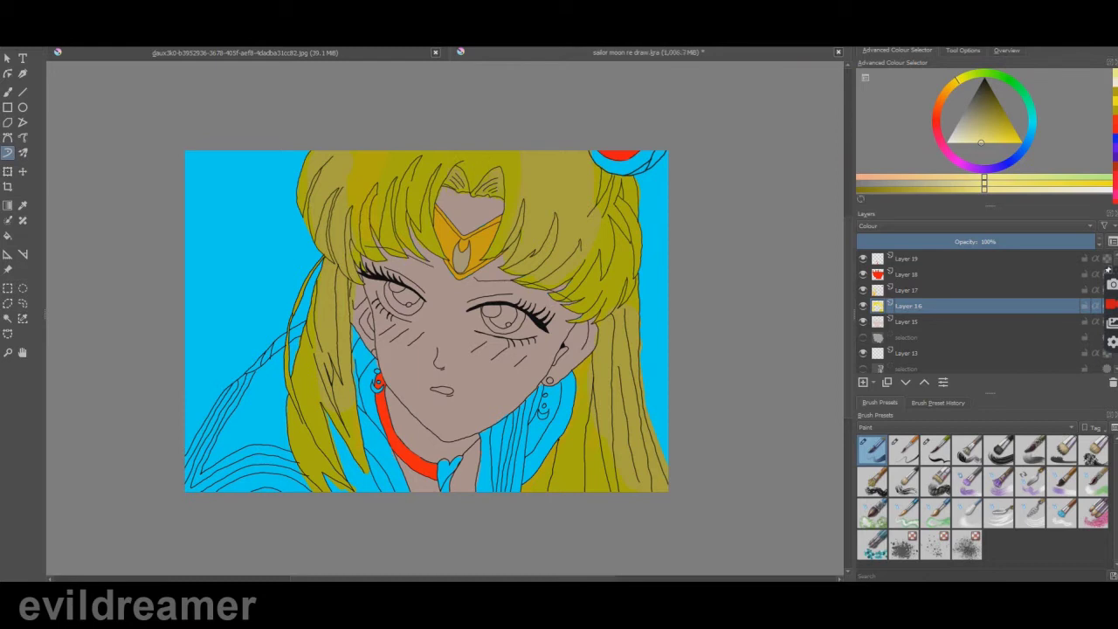
Move Layer 16 above Layer 18 and add a new top layer with the Colour blending mode.
drag(908, 305, 905, 267)
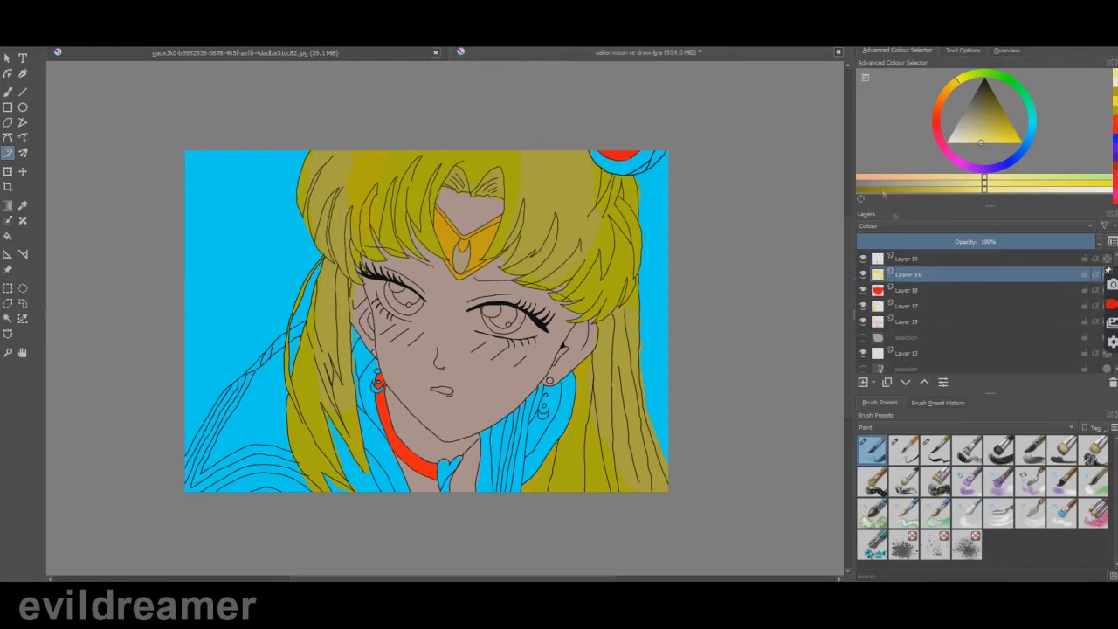
click(907, 261)
click(863, 381)
double_click(944, 260)
click(497, 270)
click(496, 327)
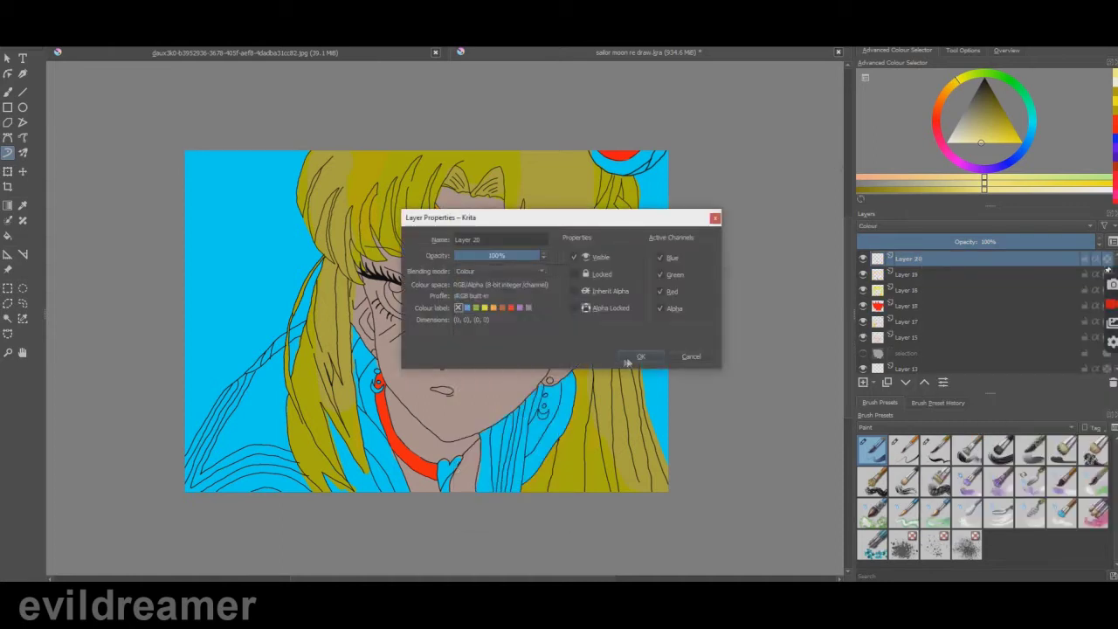
click(639, 356)
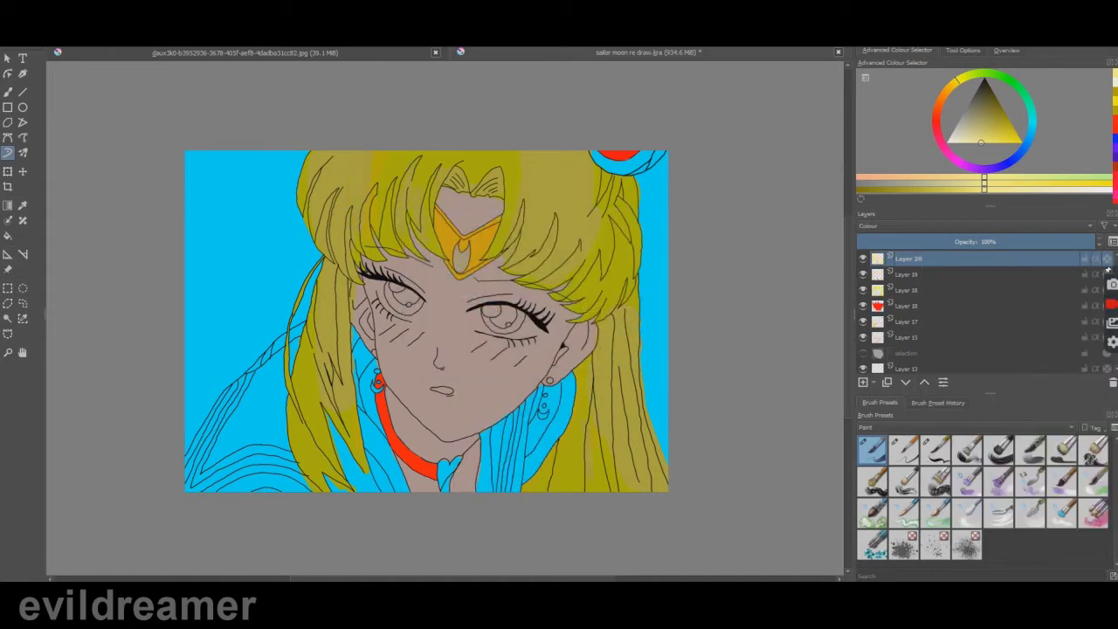
Try pale, orange and peach streaks on the hair on Layer 20.
click(957, 142)
drag(587, 166, 558, 259)
click(947, 91)
drag(573, 162, 558, 241)
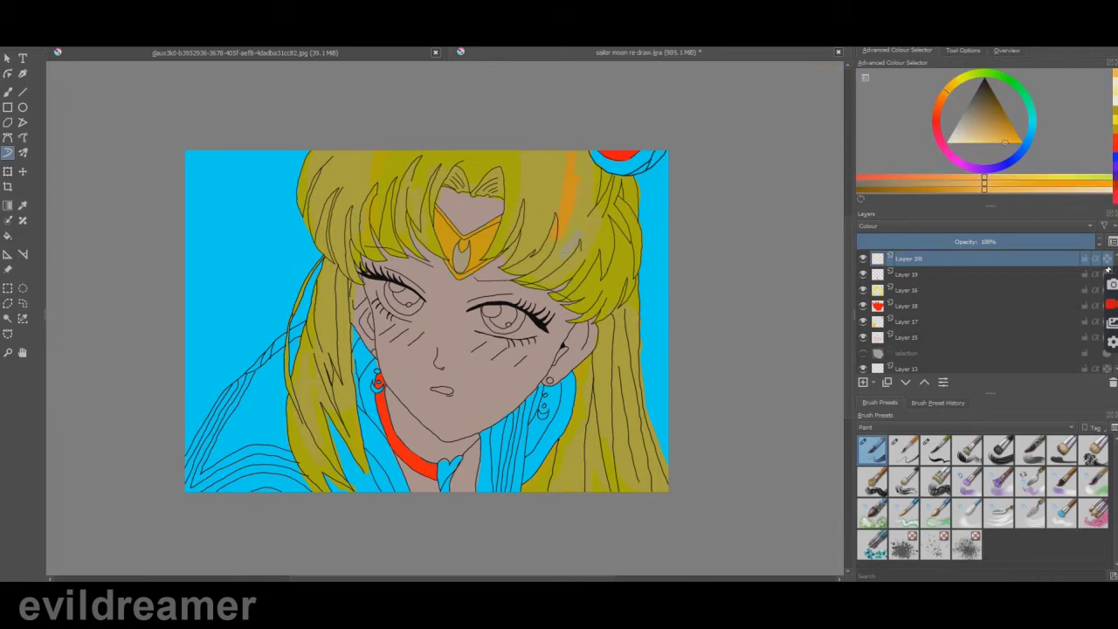
key(ctrl+z)
click(982, 143)
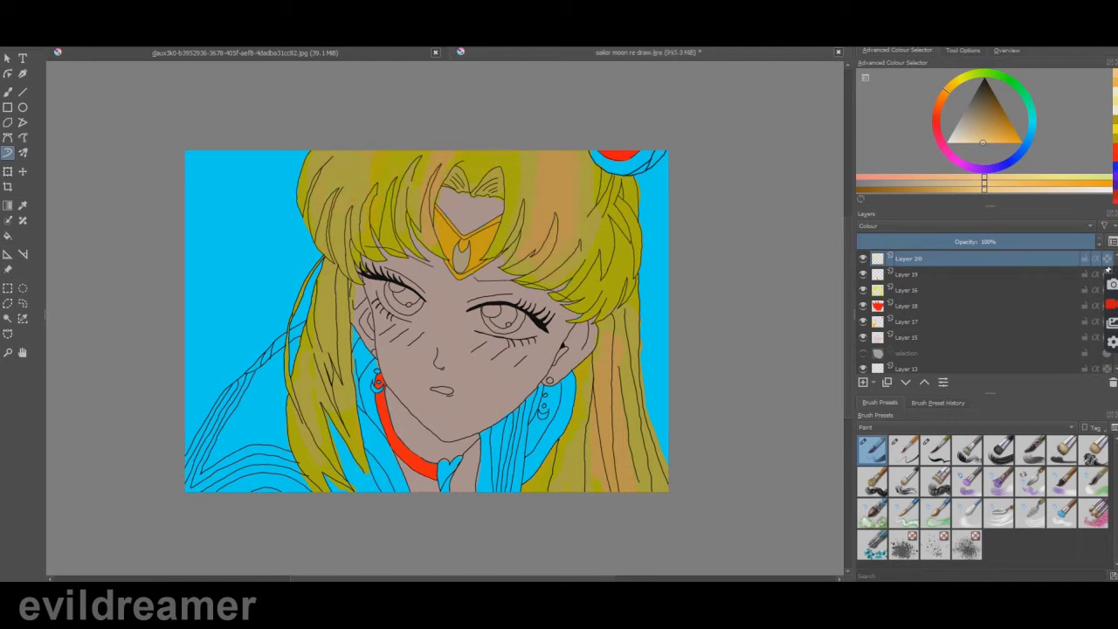
Paint muted tan and peach tones over the fringe and long side locks on Layer 20.
click(975, 137)
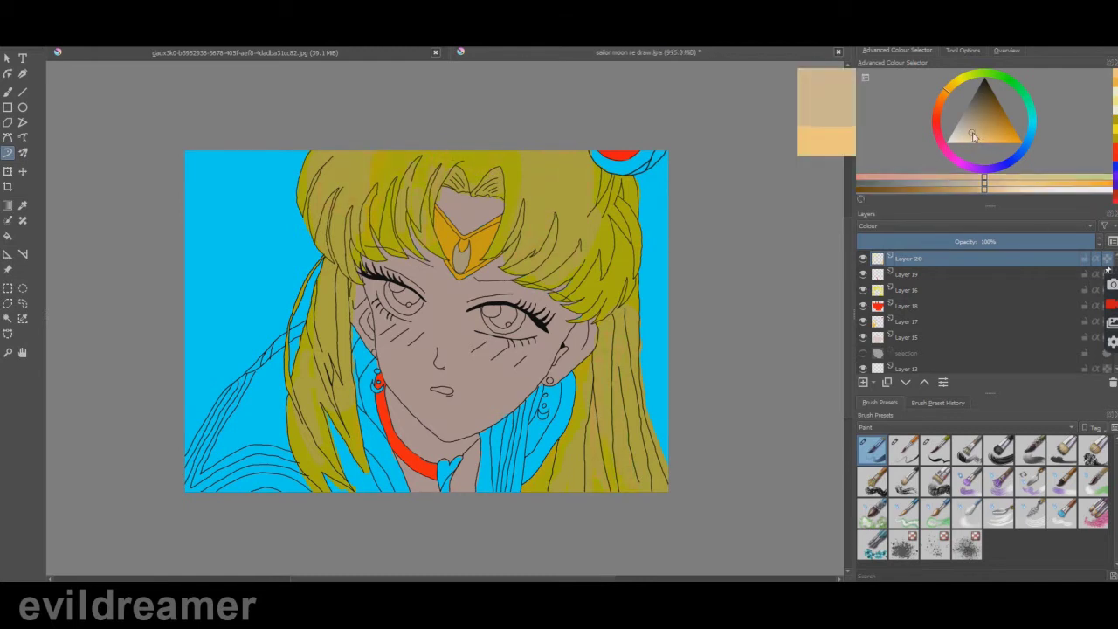
scroll(631, 461, up, 1)
click(975, 124)
drag(609, 358, 619, 445)
scroll(559, 314, down, 1)
click(1000, 143)
drag(593, 327, 603, 428)
click(973, 143)
drag(592, 327, 619, 394)
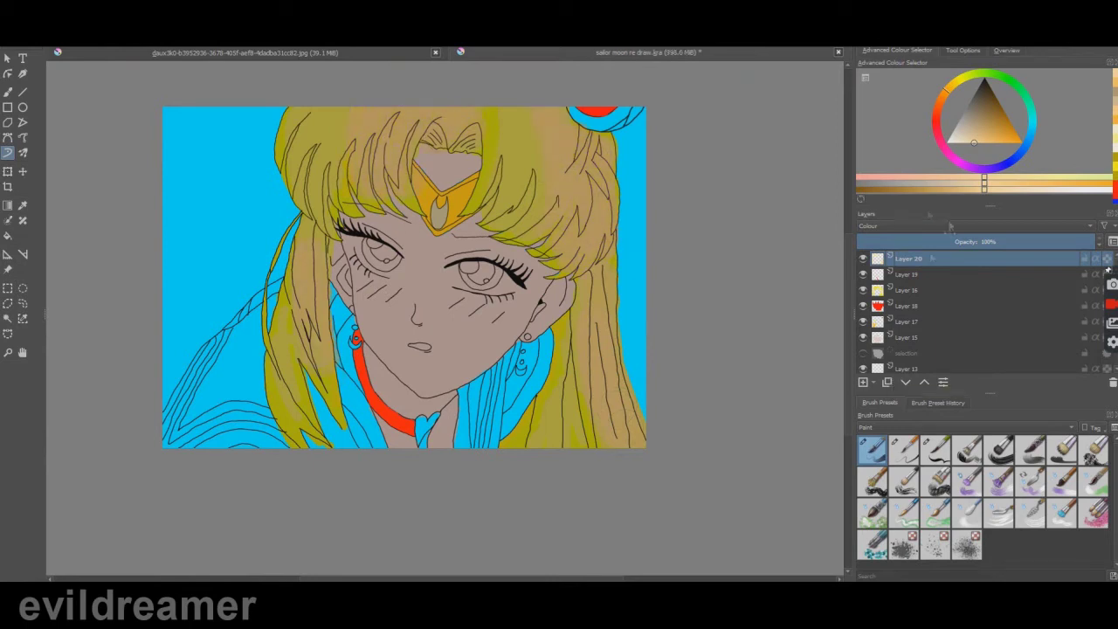
Add warmer orange streaks through the fringe and side locks on Layer 20.
click(955, 129)
click(992, 143)
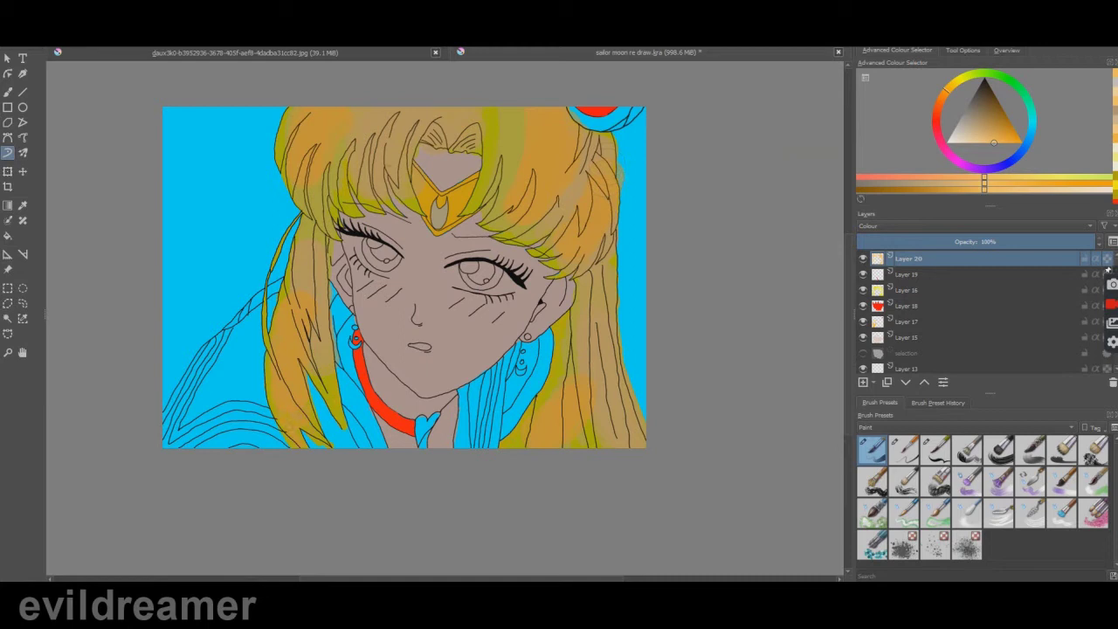
click(962, 143)
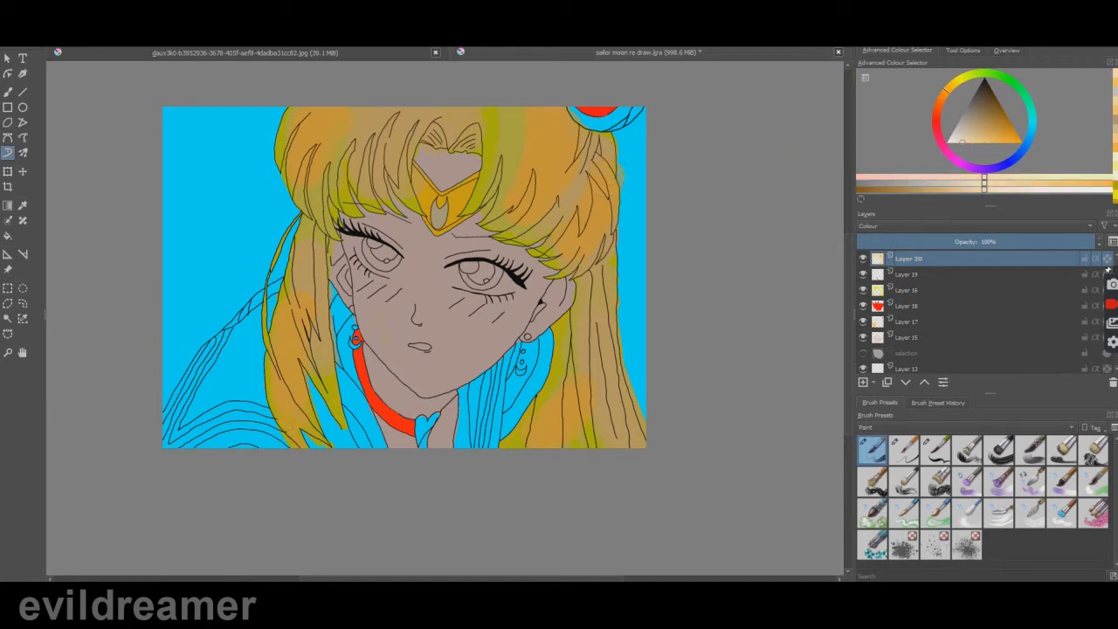
click(989, 143)
key(ctrl+z)
Tint the centre of the face around the nose with pale, muted red-hued skin tones on Layer 20.
click(936, 114)
click(972, 134)
click(957, 130)
scroll(441, 296, up, 1)
click(973, 143)
drag(417, 266, 434, 337)
click(963, 132)
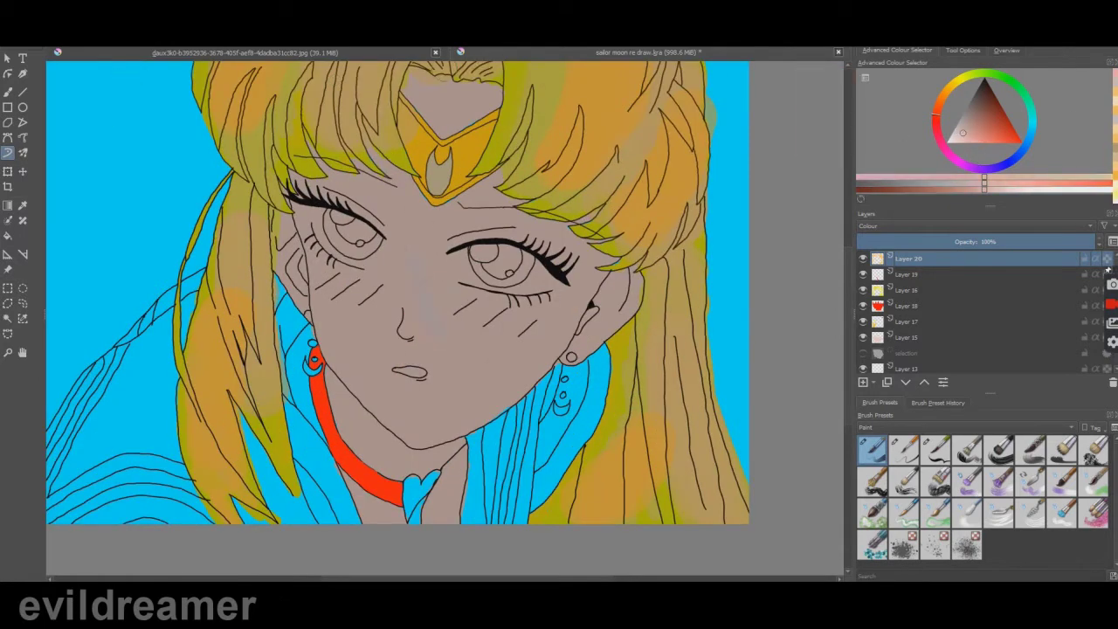
scroll(514, 344, down, 1)
scroll(519, 324, up, 1)
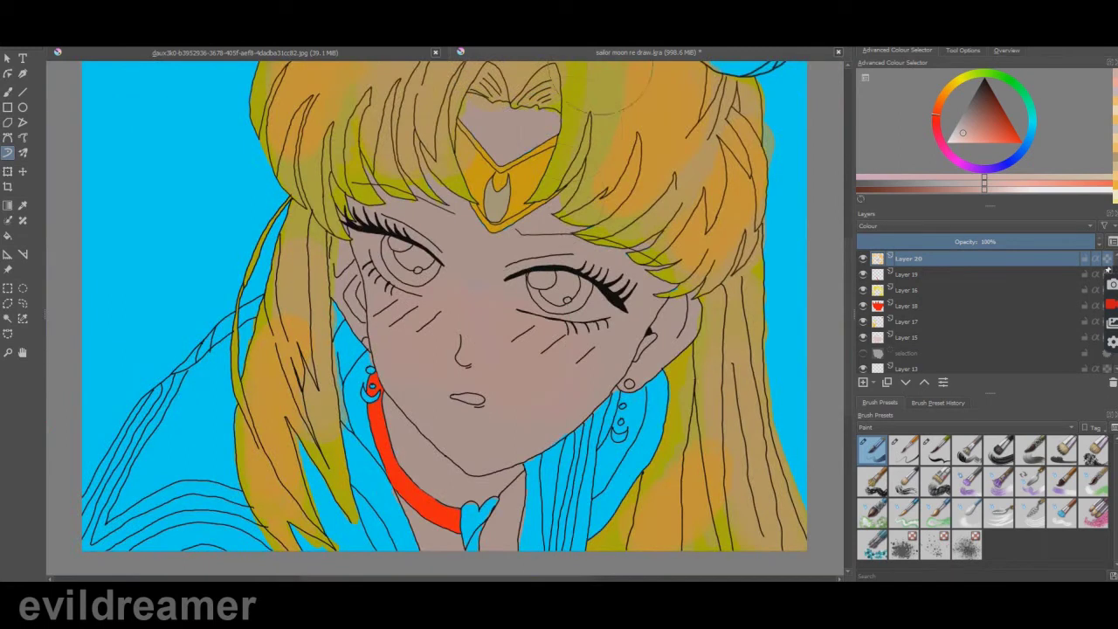
Add salmon-pink blush to both cheeks and a pink tint to the neck above the choker.
click(976, 130)
drag(531, 332, 540, 342)
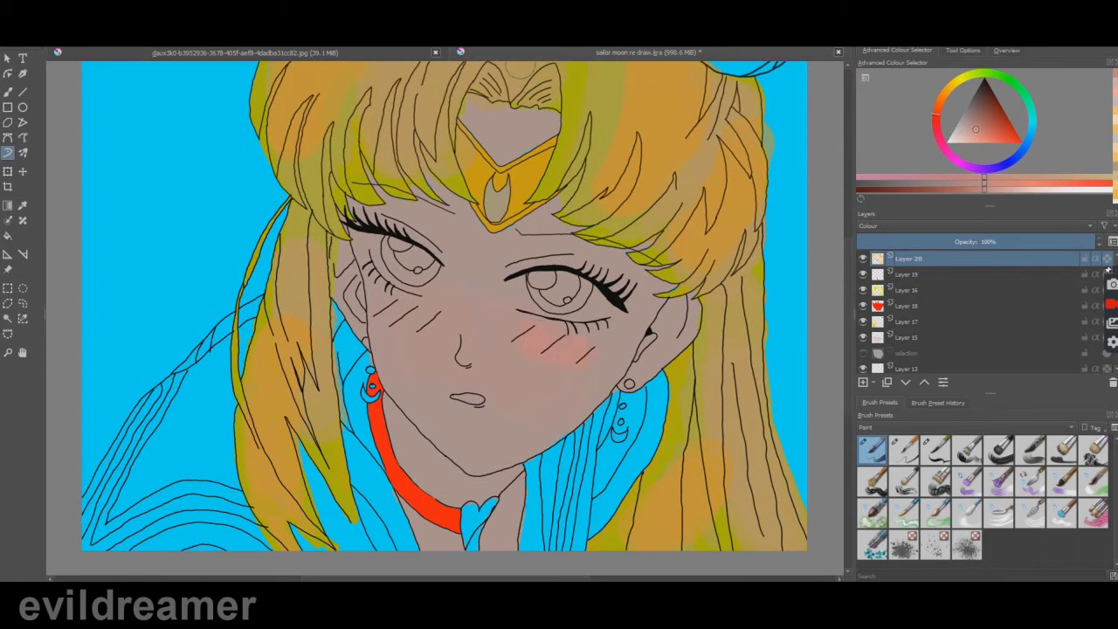
click(978, 136)
drag(400, 427, 476, 482)
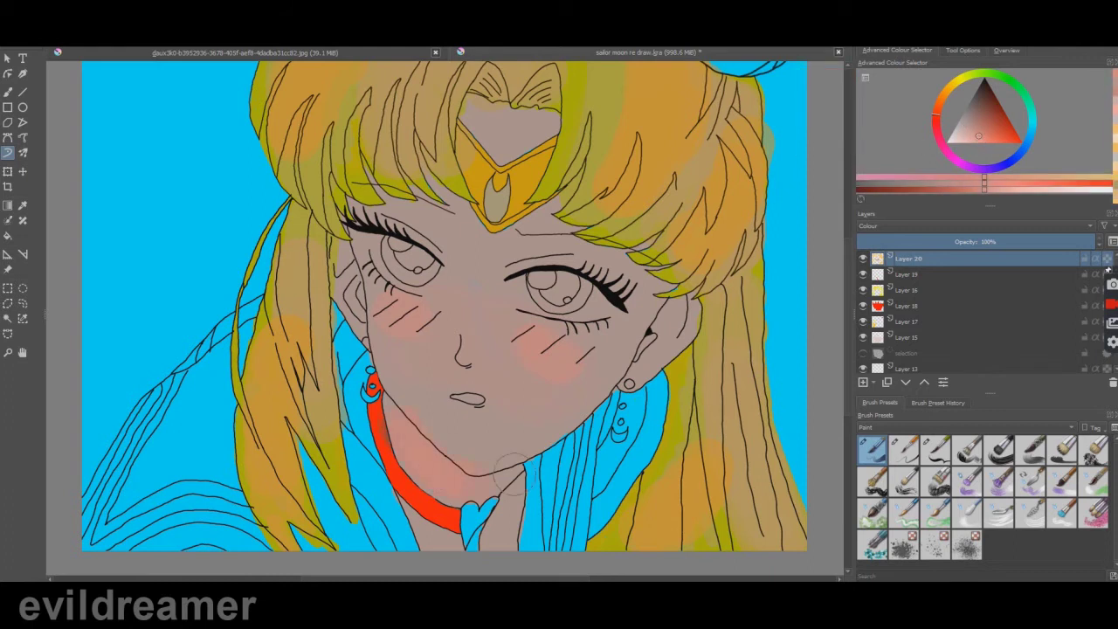
key(ctrl+z)
scroll(457, 472, down, 1)
scroll(287, 486, up, 1)
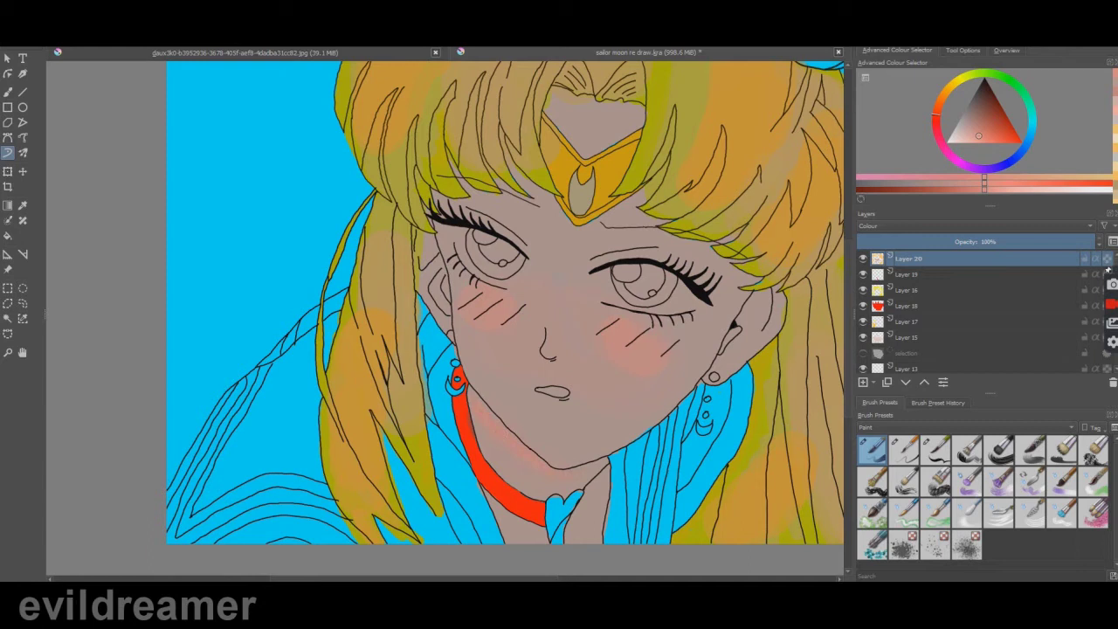
scroll(556, 114, down, 3)
scroll(556, 113, up, 3)
scroll(633, 294, up, 3)
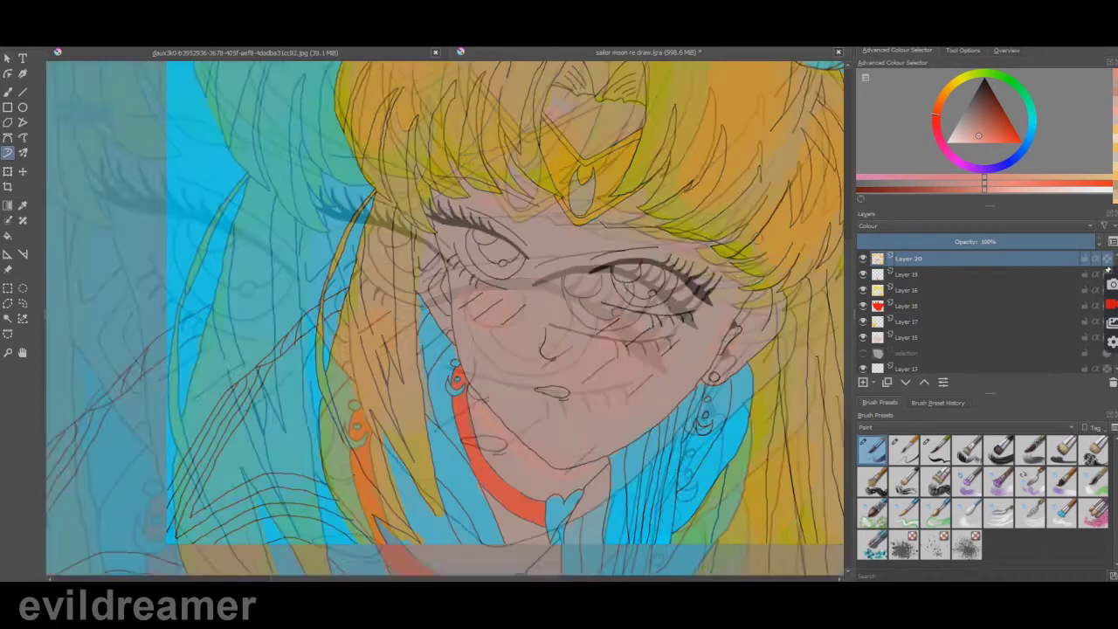
scroll(524, 419, down, 4)
scroll(505, 476, up, 1)
Tint the left cheek, nose and centre of the face with very pale greyish pink tones.
click(964, 137)
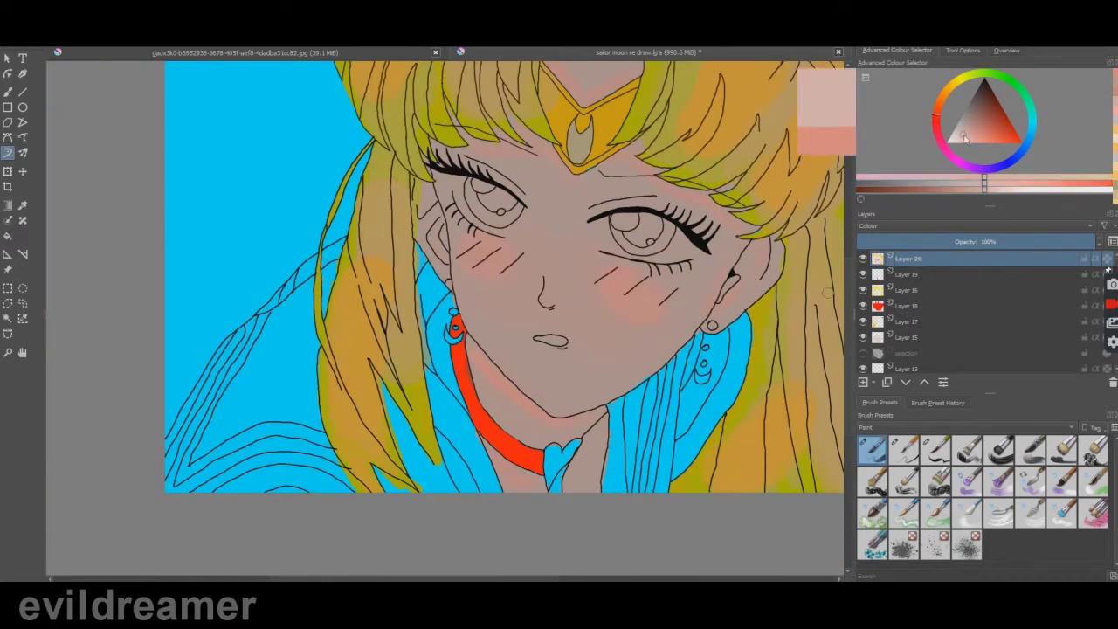
click(948, 141)
scroll(546, 240, down, 3)
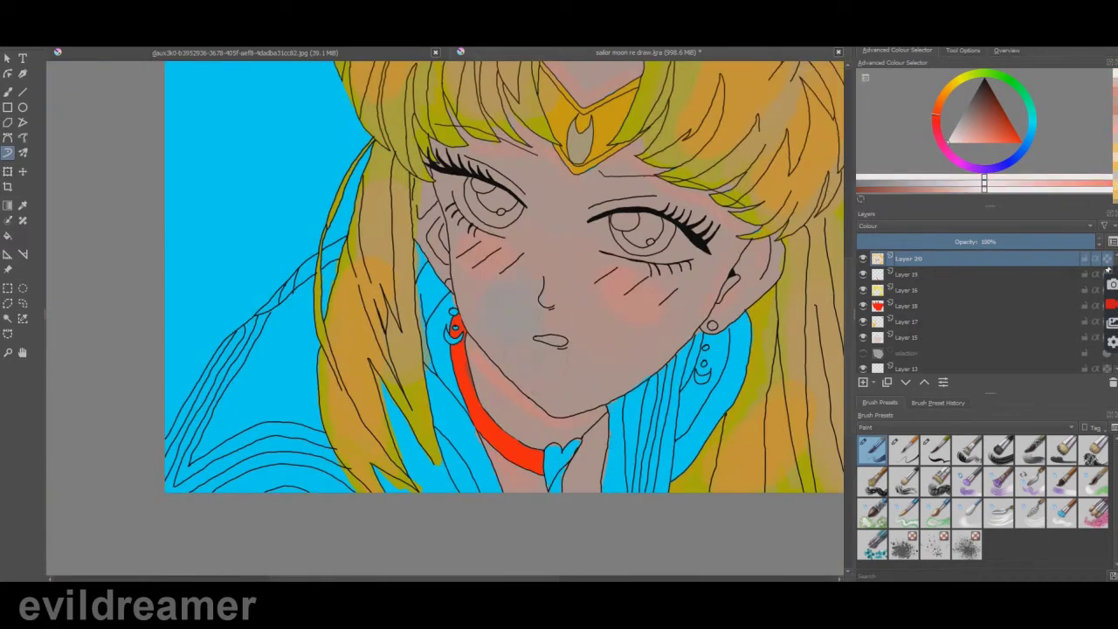
scroll(546, 240, up, 3)
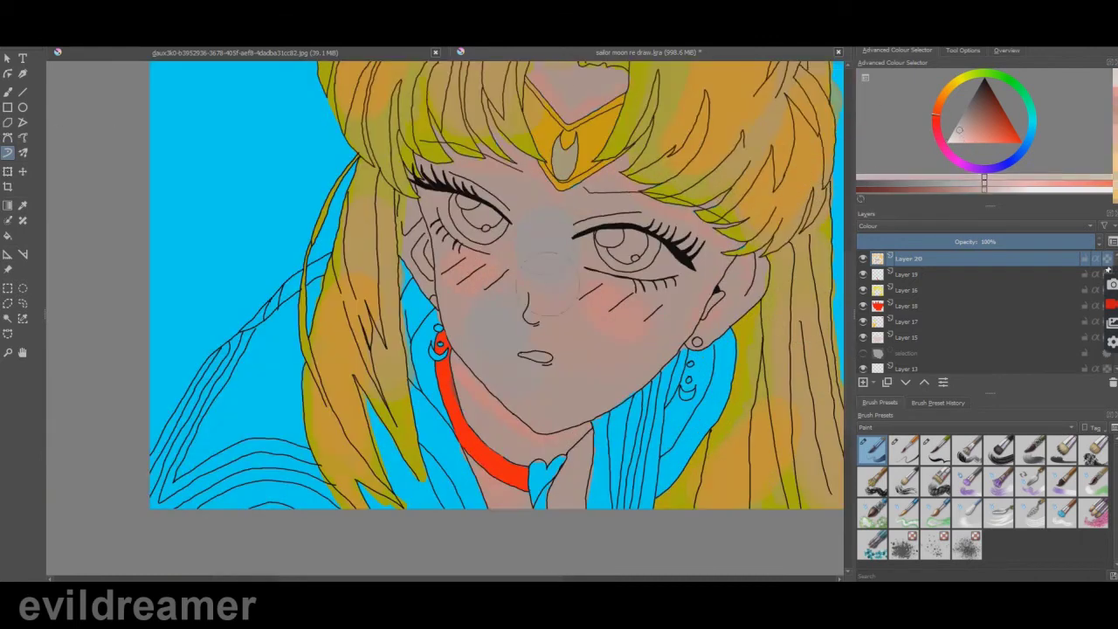
scroll(546, 235, down, 3)
scroll(546, 235, up, 2)
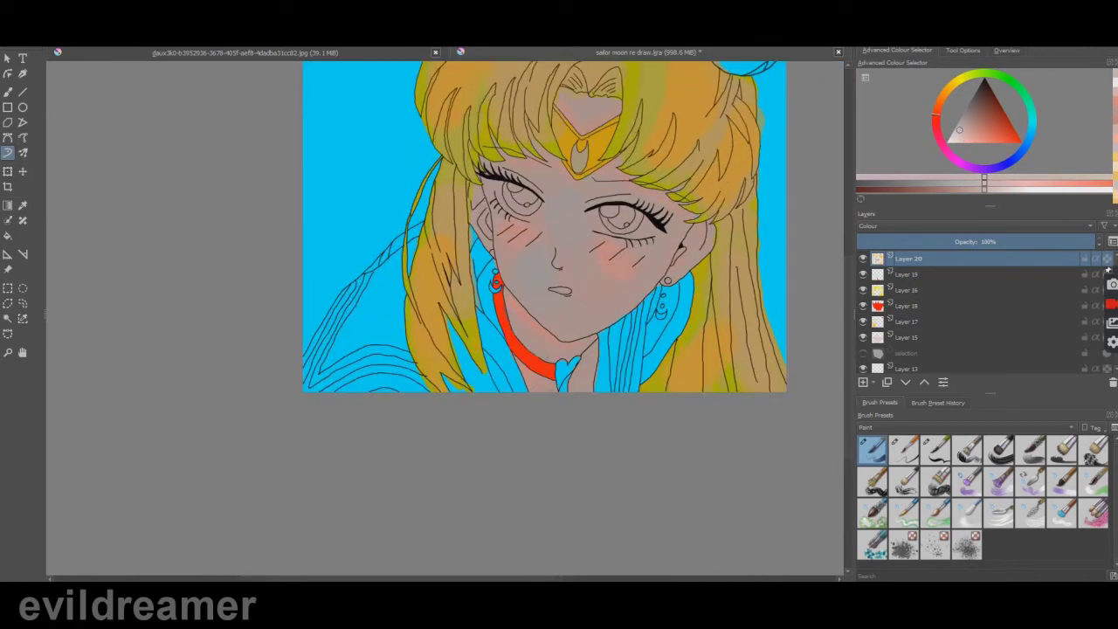
click(968, 137)
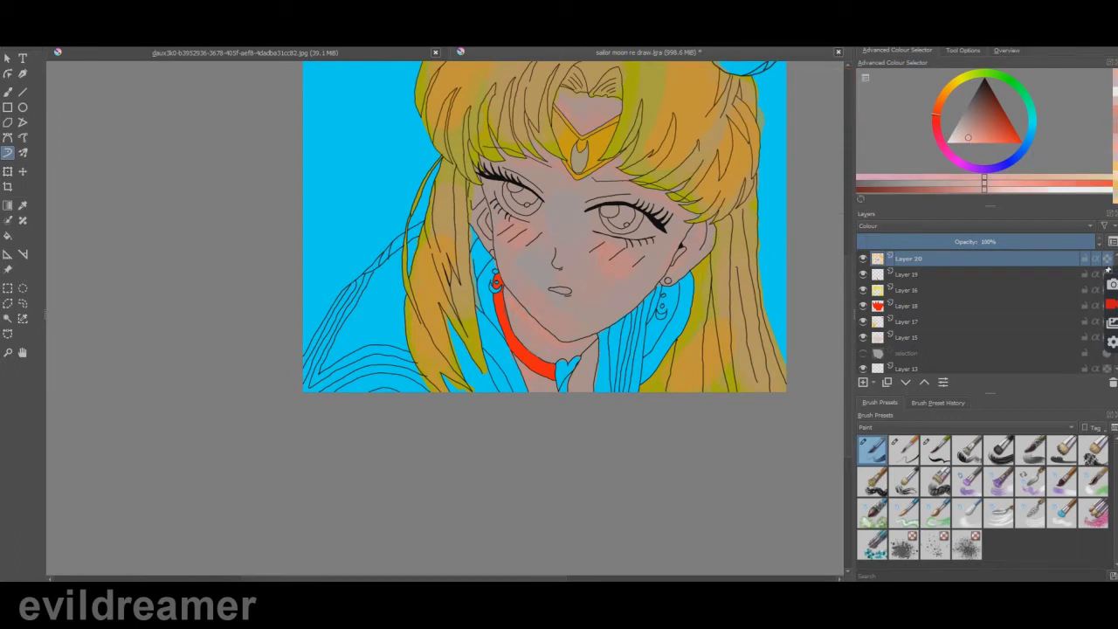
Soften the blush on both cheeks with paler, muted red skin tones on Layer 20.
click(975, 129)
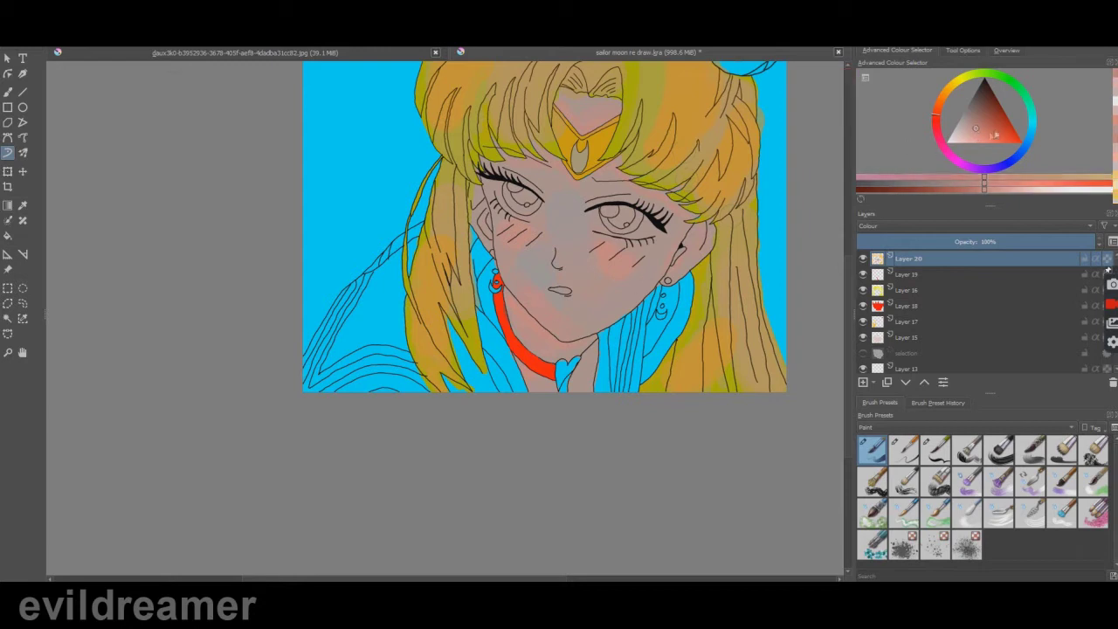
click(966, 137)
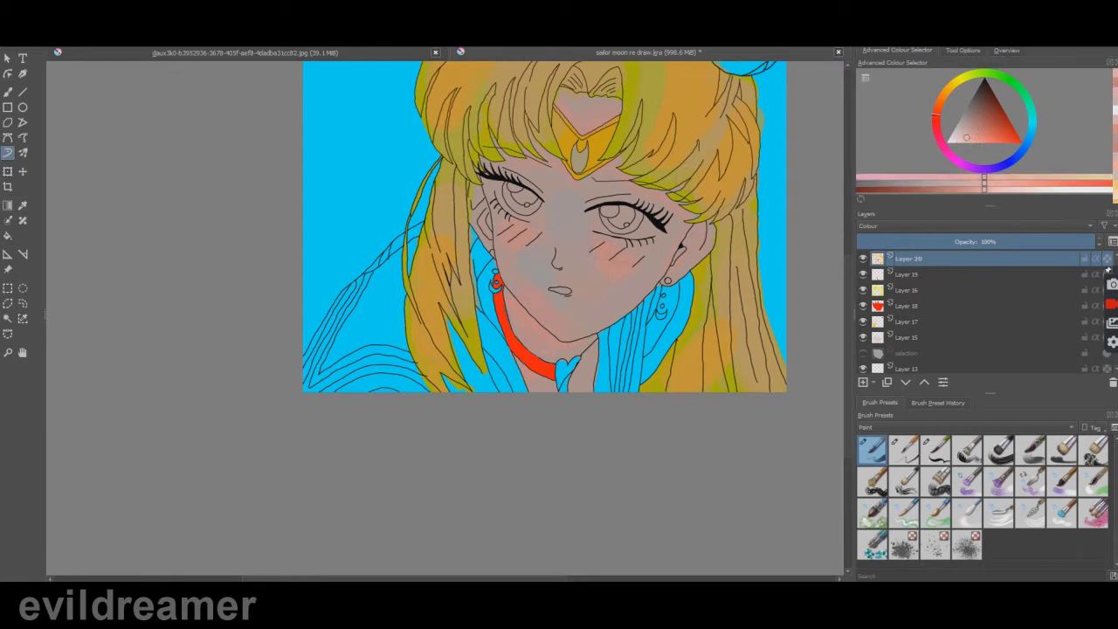
click(976, 137)
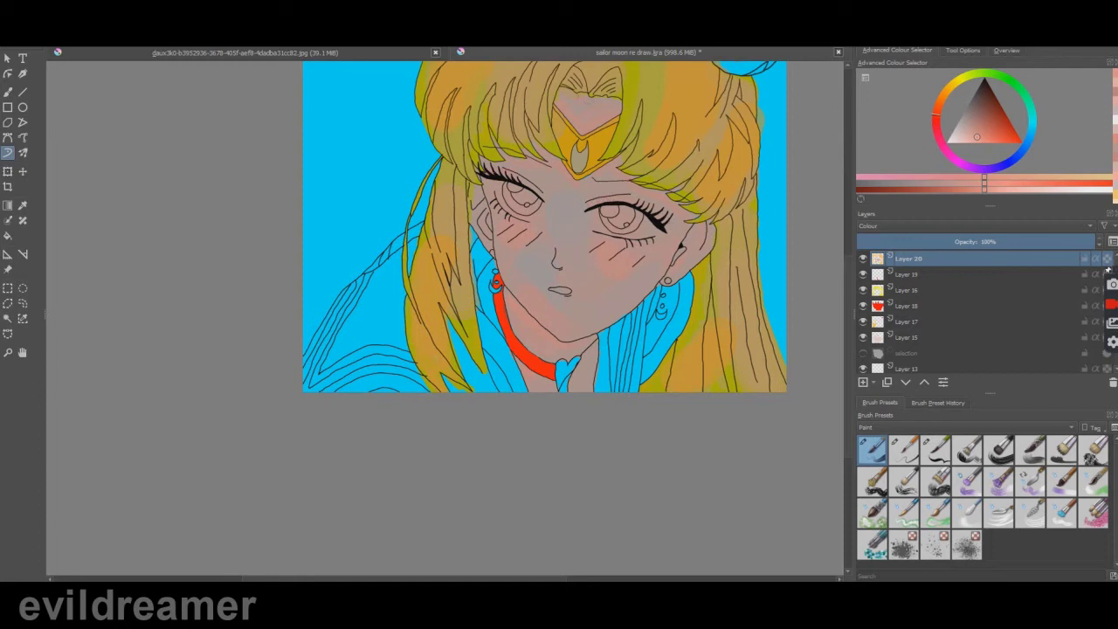
click(959, 130)
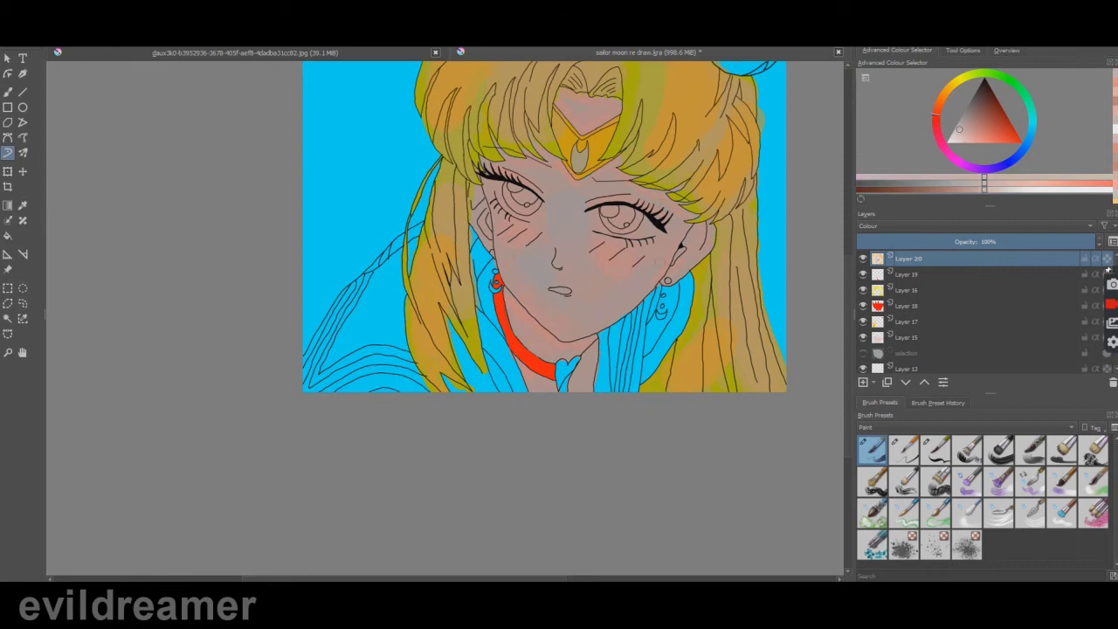
scroll(721, 243, down, 2)
scroll(716, 223, up, 4)
scroll(362, 309, down, 1)
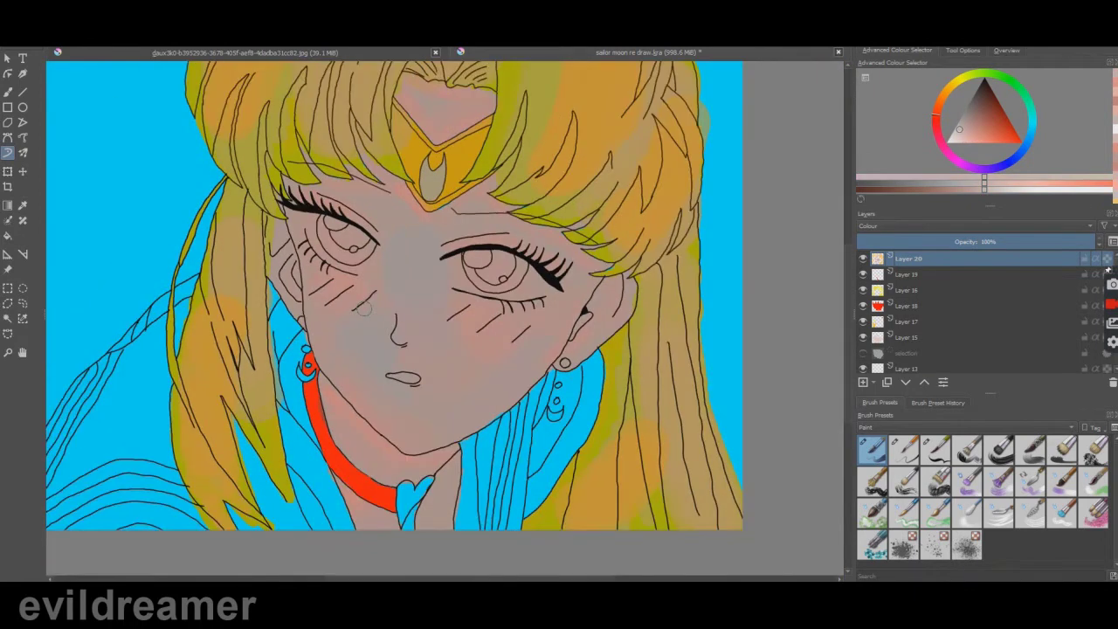
Add a new paint layer and fill the large round highlight in each eye with near-white.
click(948, 141)
drag(334, 218, 344, 219)
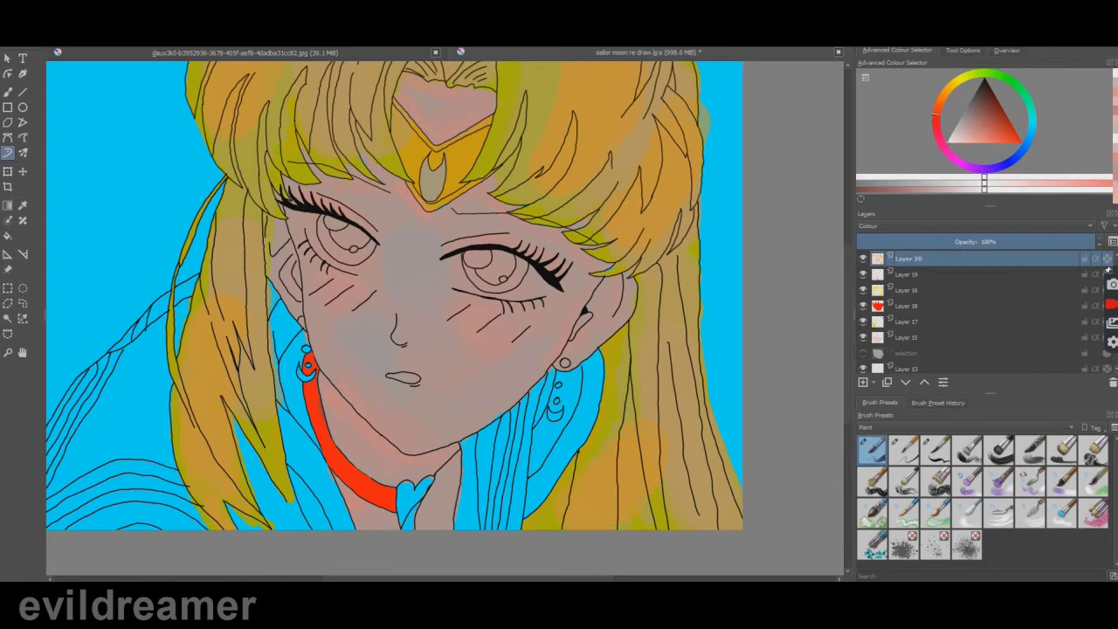
click(863, 383)
click(7, 318)
scroll(273, 229, up, 1)
click(354, 219)
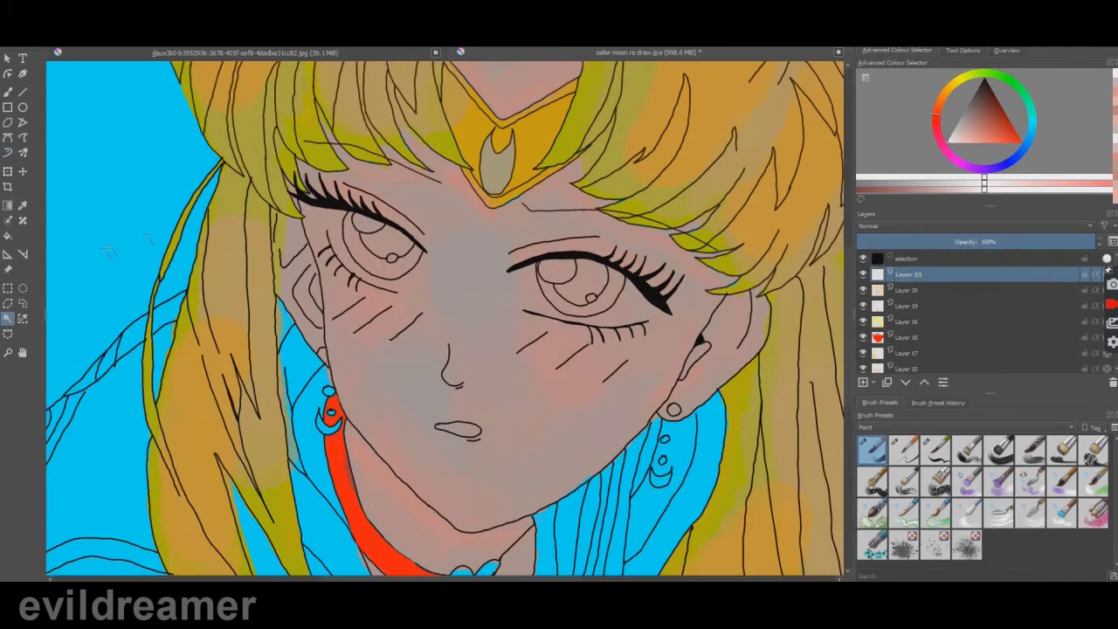
click(7, 235)
scroll(273, 203, up, 1)
click(393, 236)
scroll(393, 236, down, 5)
scroll(393, 236, up, 5)
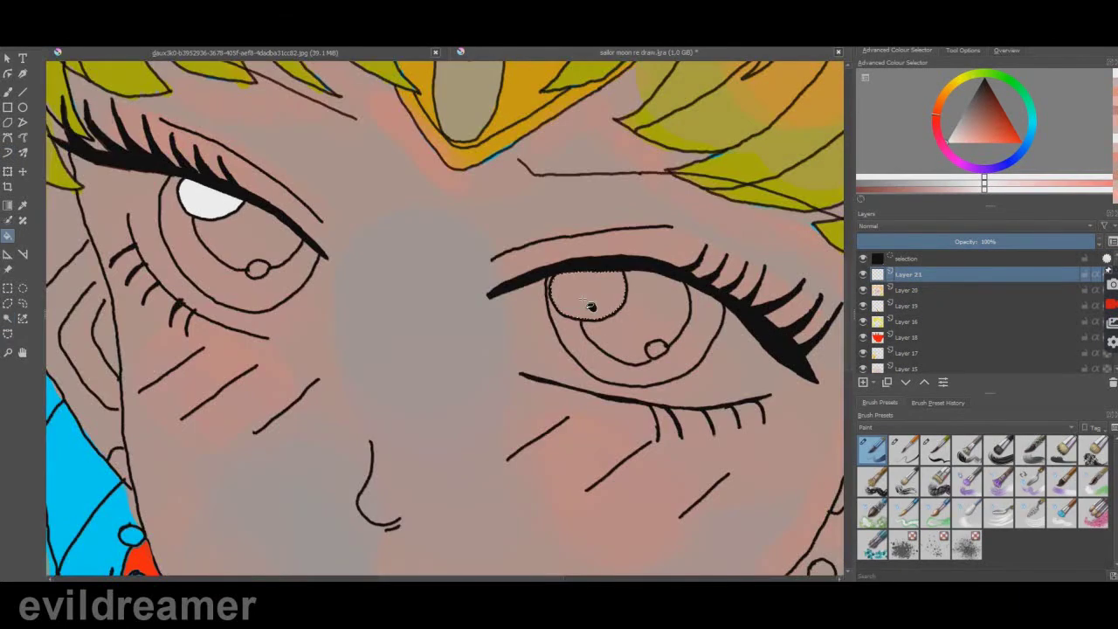
Fill both irises with bright sky blue and the small circle at each iris's lower edge with black.
click(1027, 145)
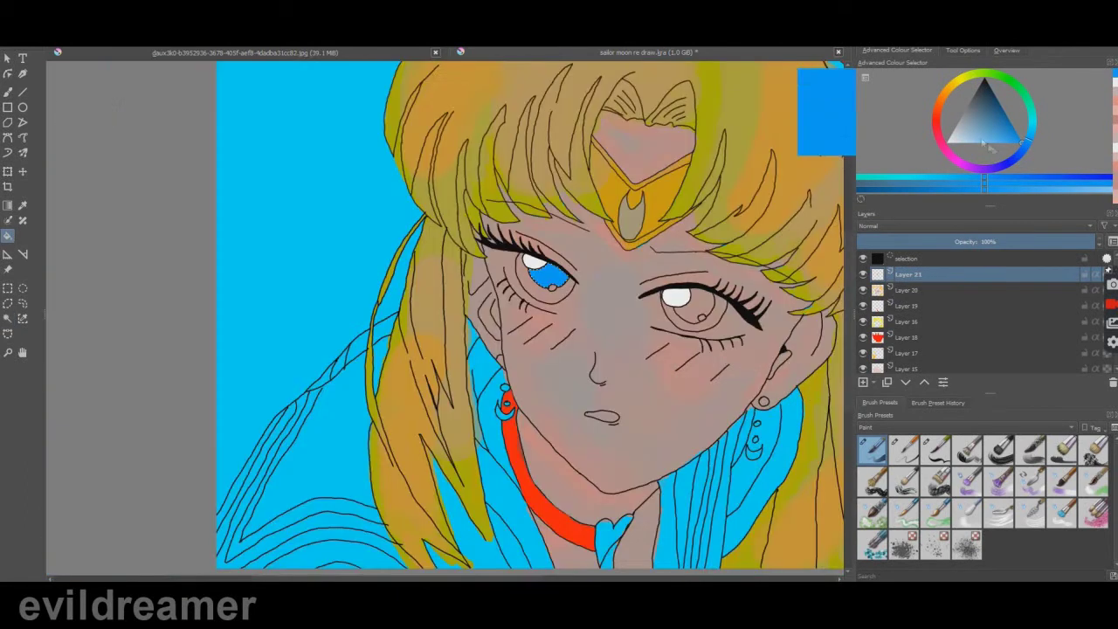
click(1026, 155)
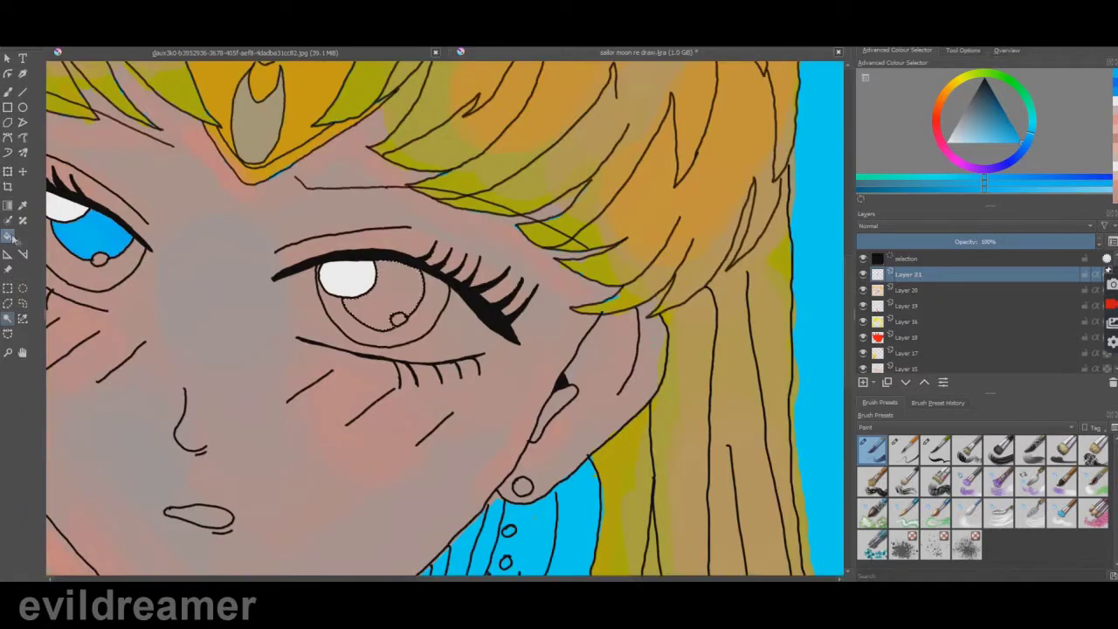
key(shift+BackSpace)
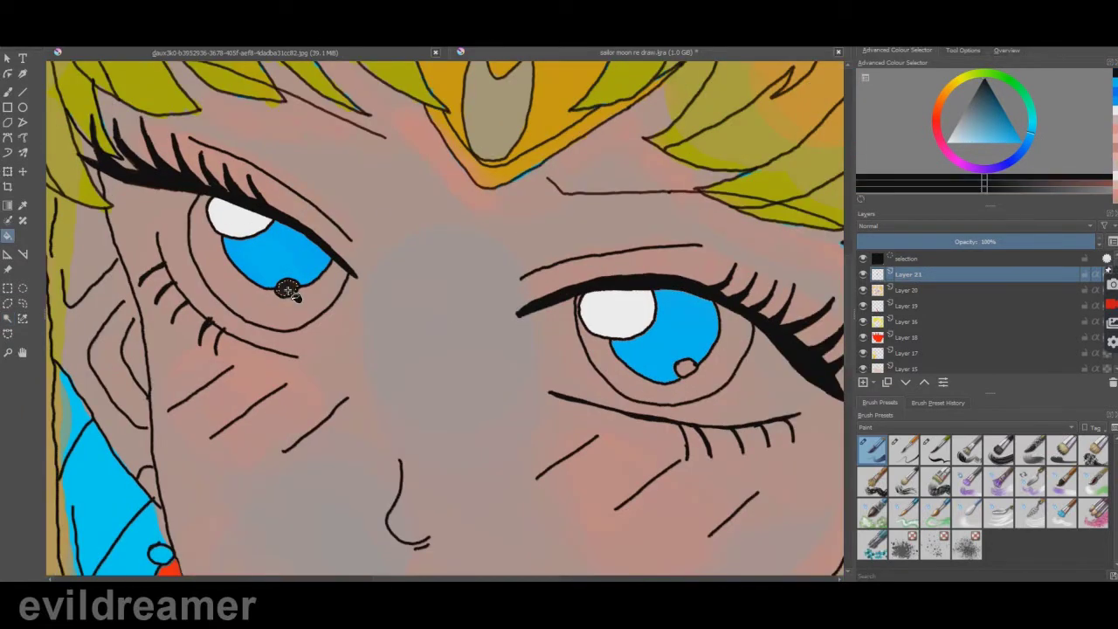
scroll(516, 288, down, 5)
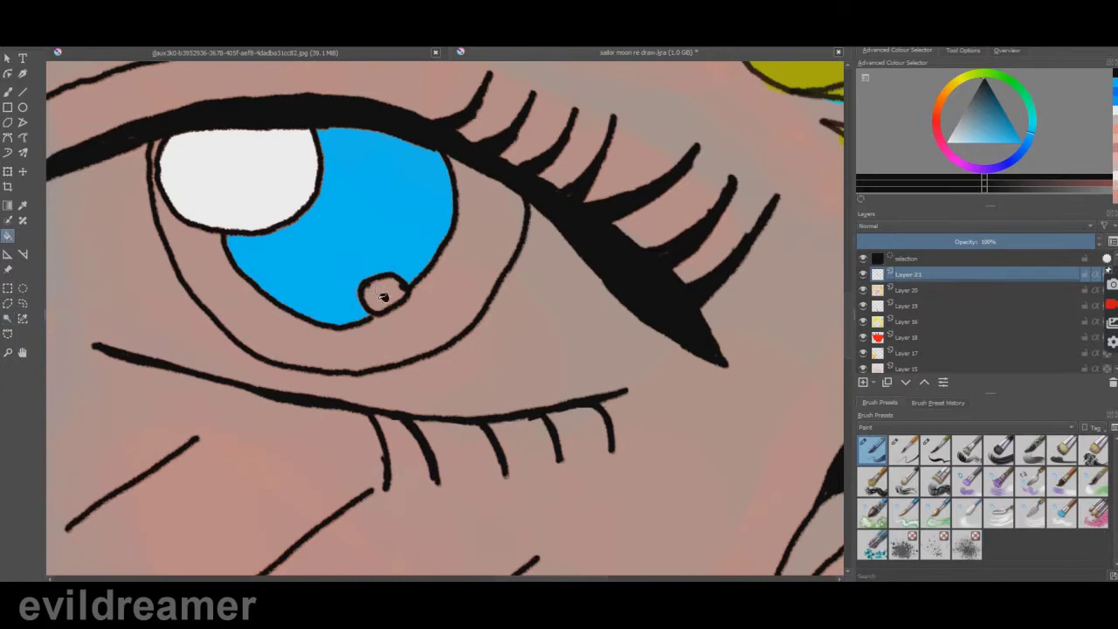
click(375, 292)
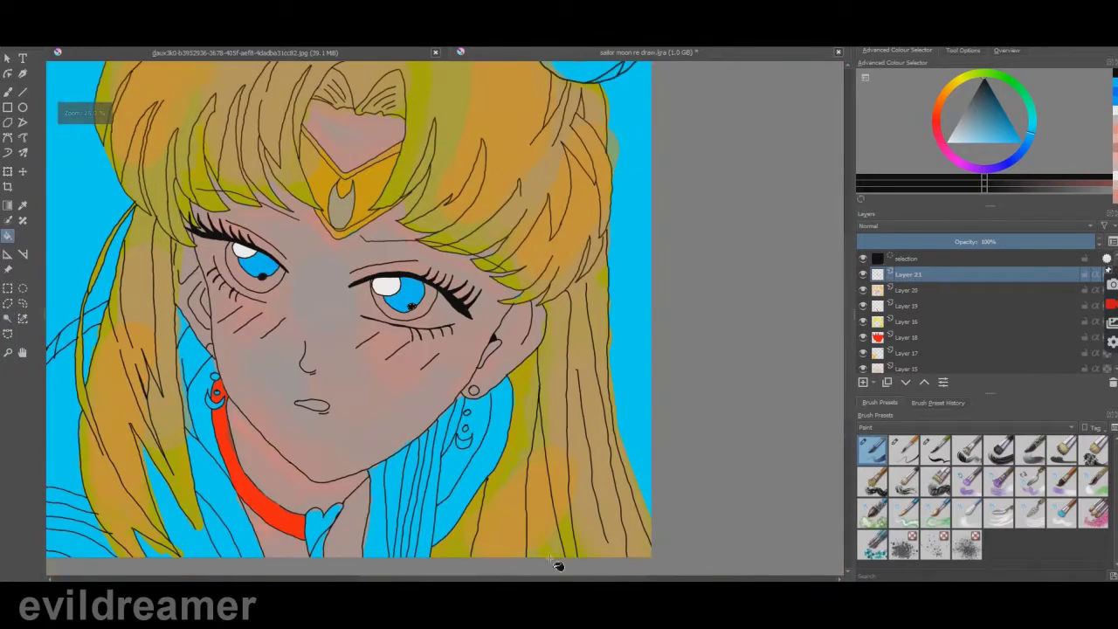
Fill the outer ring around each iris with very pale grey and clear the selection.
scroll(229, 329, down, 2)
scroll(220, 297, up, 1)
scroll(222, 297, down, 1)
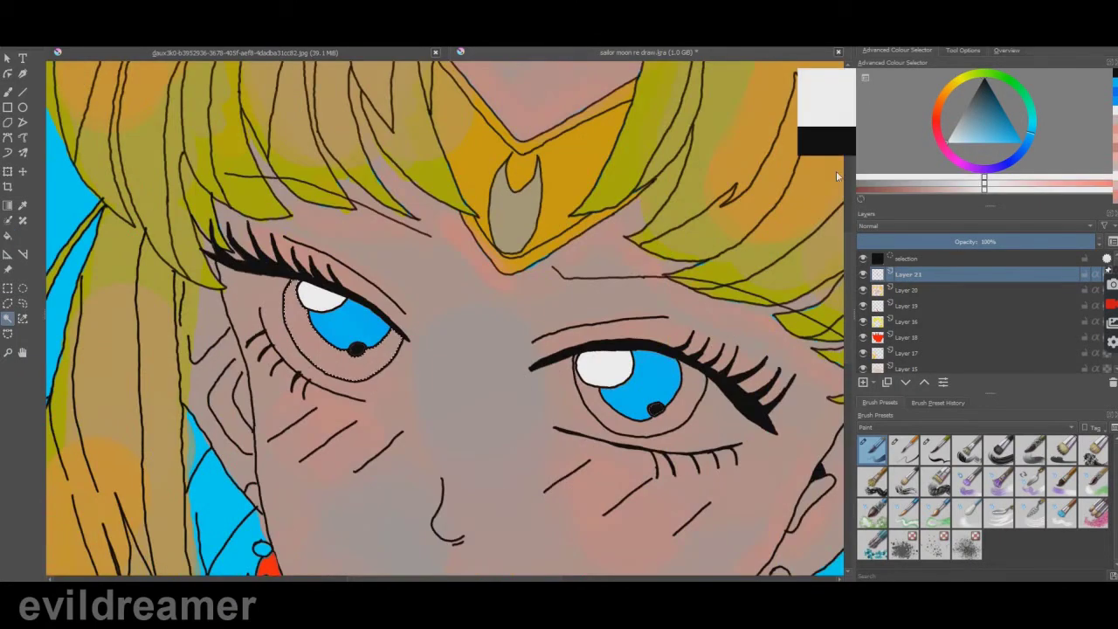
scroll(333, 325, down, 3)
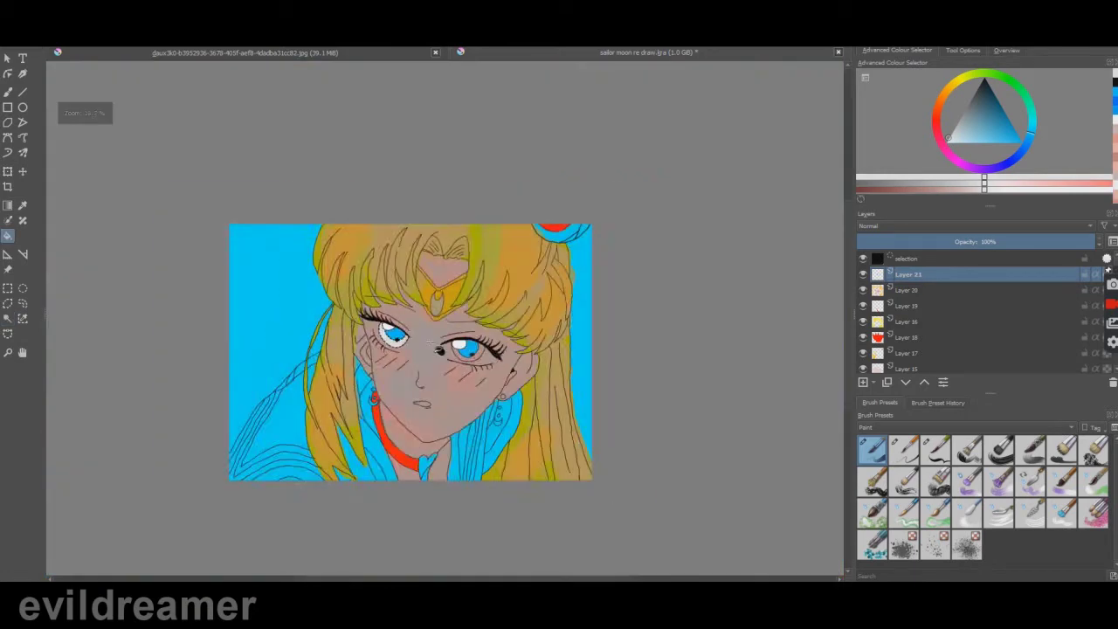
scroll(348, 320, up, 3)
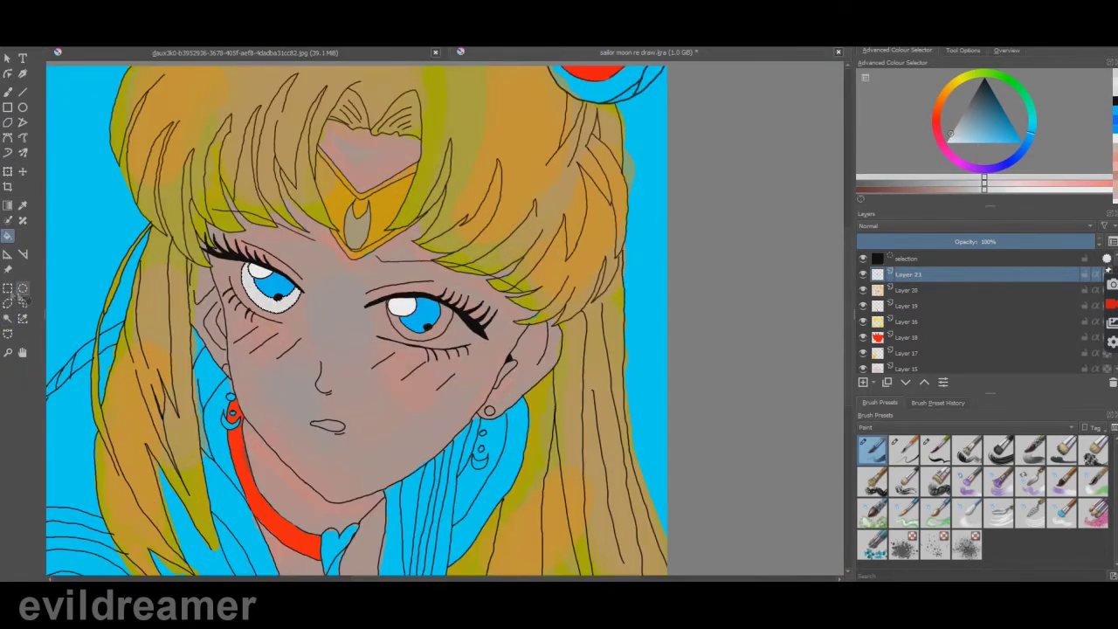
click(8, 235)
click(439, 324)
scroll(442, 324, down, 2)
scroll(378, 367, up, 2)
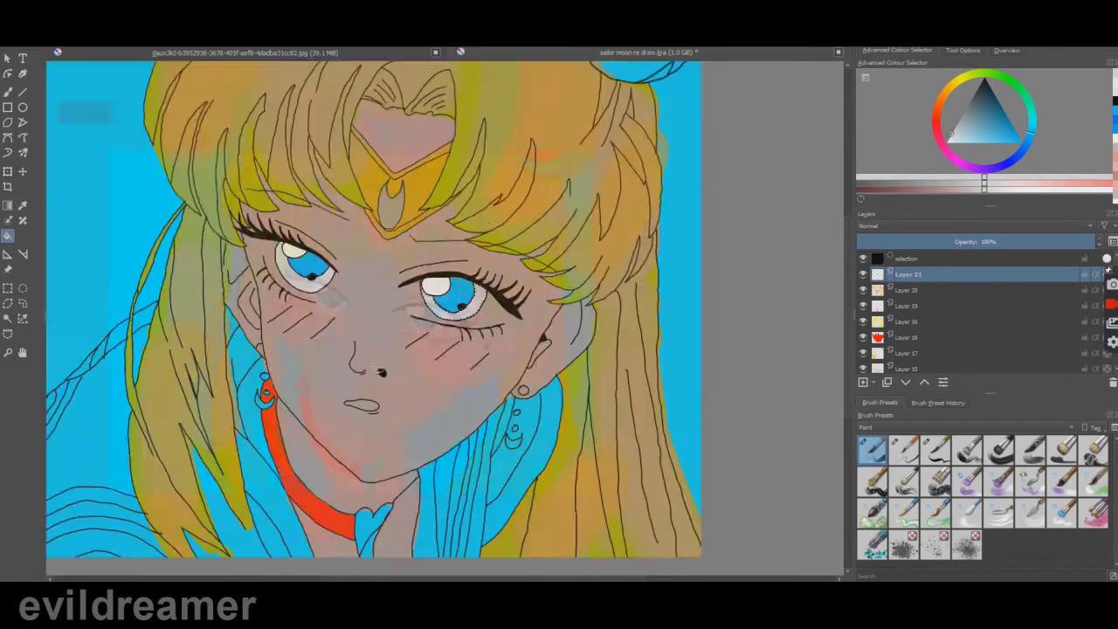
scroll(384, 353, down, 2)
scroll(414, 342, up, 1)
scroll(389, 337, down, 1)
click(8, 318)
right_click(344, 306)
click(374, 321)
scroll(393, 328, down, 2)
scroll(377, 324, up, 2)
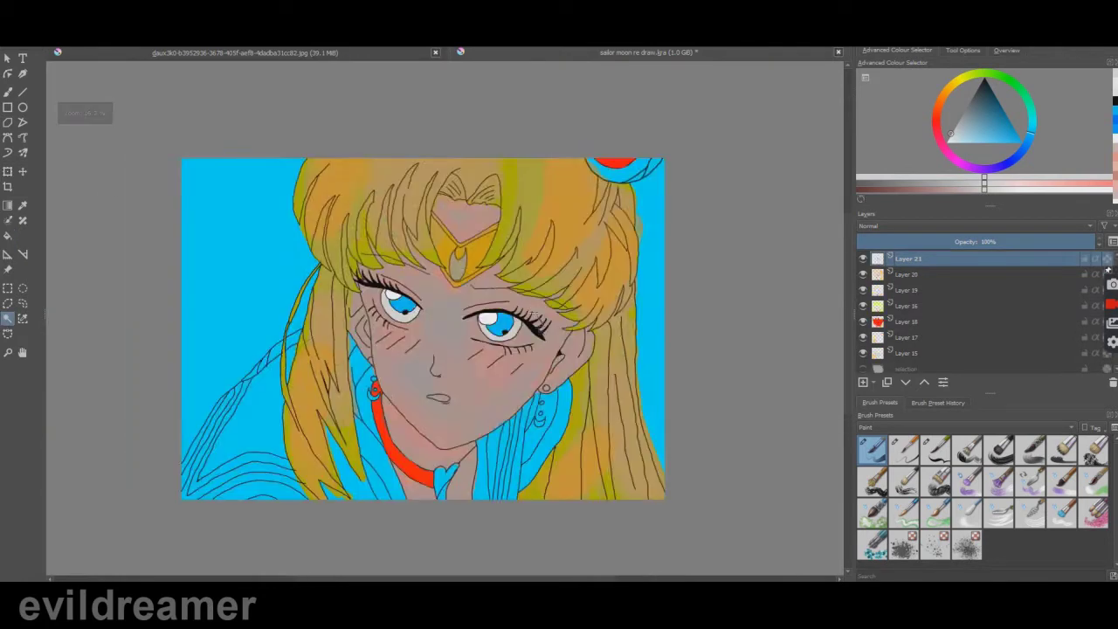
scroll(532, 339, up, 1)
click(938, 107)
click(969, 143)
click(455, 259)
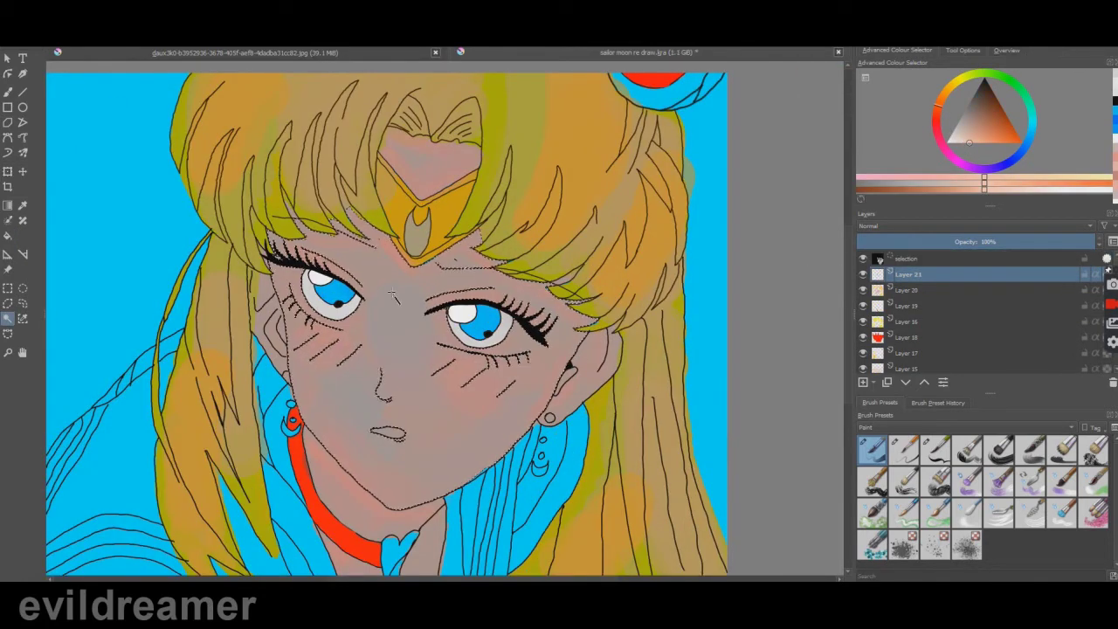
scroll(265, 157, down, 2)
scroll(266, 153, up, 1)
right_click(280, 165)
click(310, 181)
Add a new layer above Layer 21, set its blending mode to Multiply and save the file.
click(8, 153)
click(862, 382)
right_click(910, 257)
click(938, 262)
click(510, 270)
click(502, 373)
click(641, 356)
key(ctrl+s)
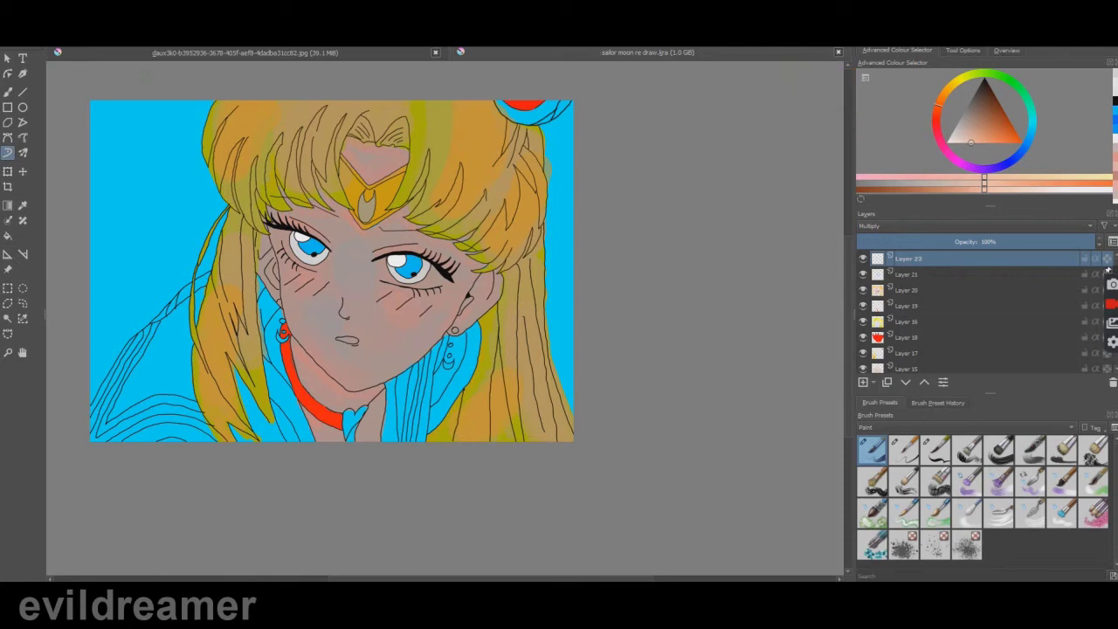
Shade the nose area, cheeks and chin with pale, muted orange tones on the Multiply layer.
click(957, 143)
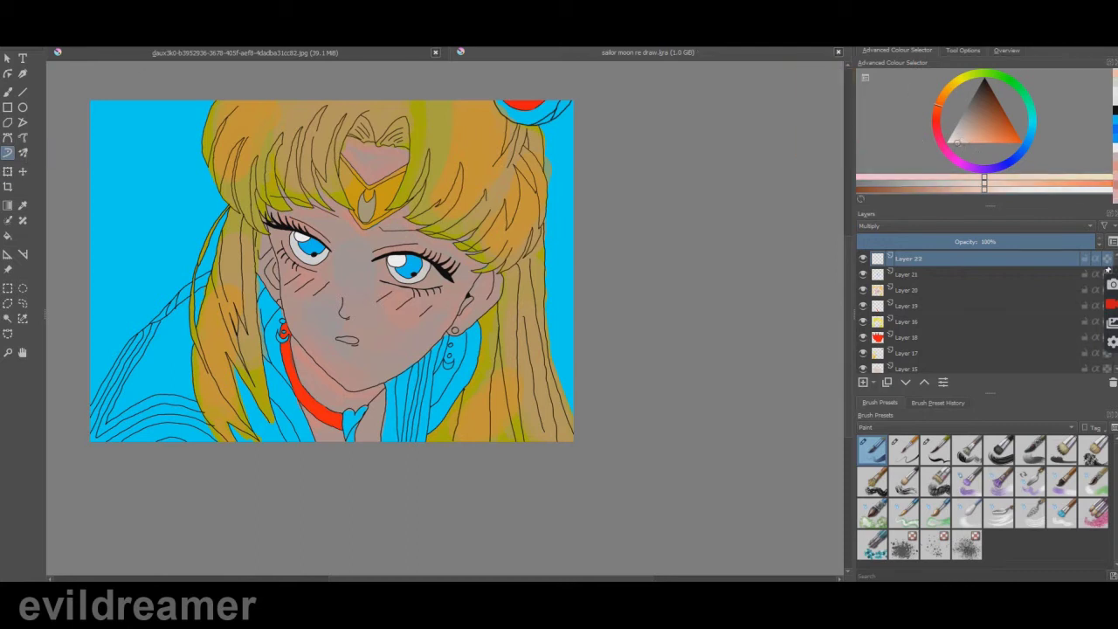
drag(323, 311, 312, 312)
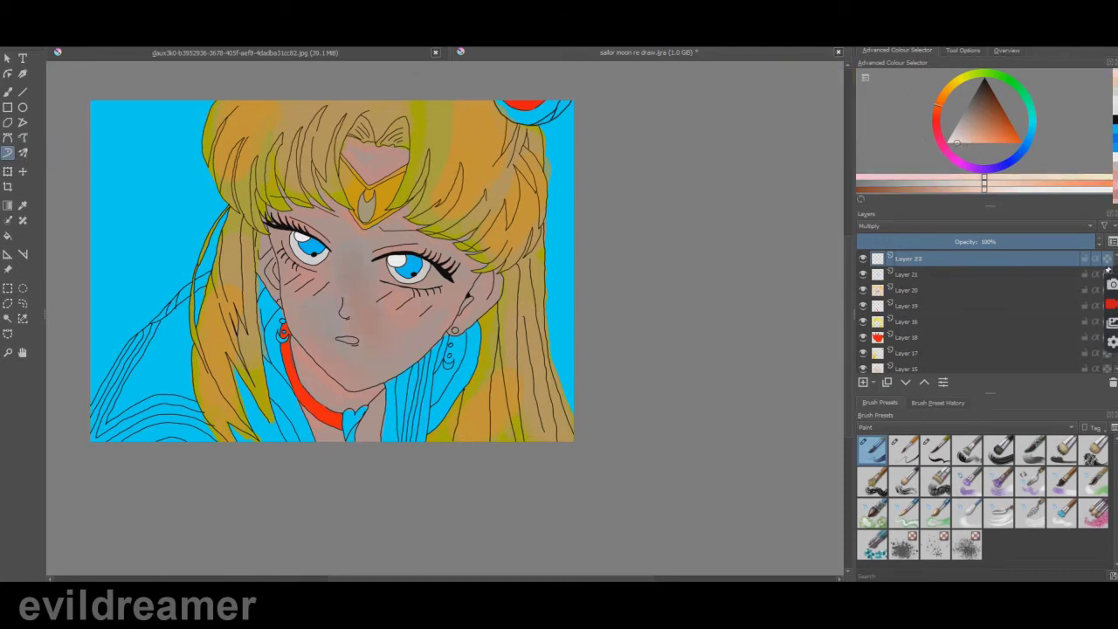
click(954, 142)
click(941, 98)
drag(342, 365, 356, 375)
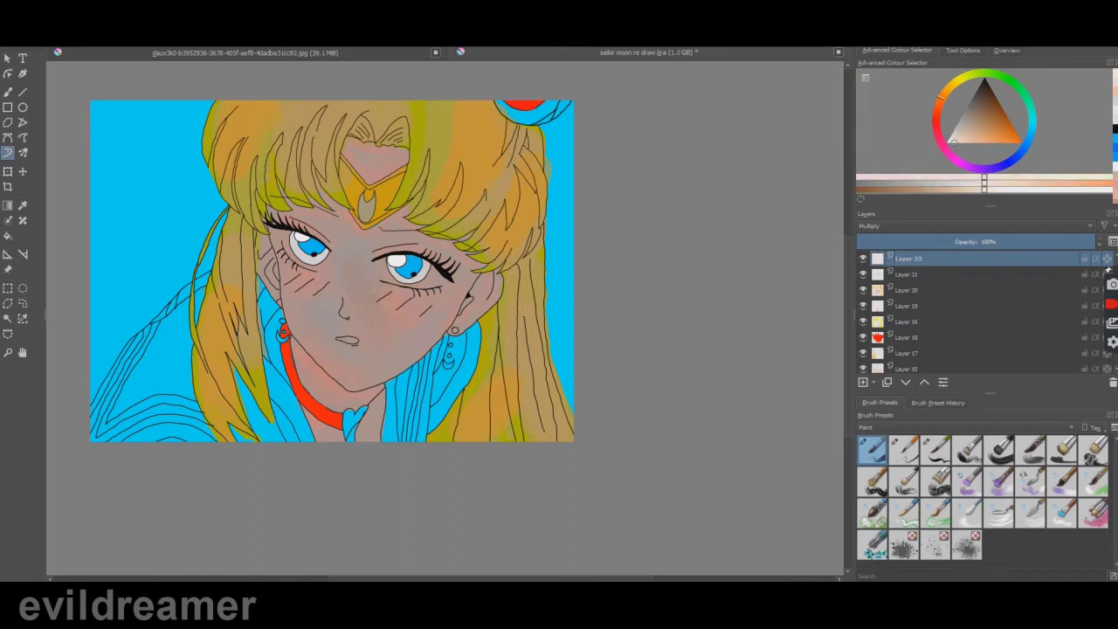
click(7, 319)
click(957, 143)
click(937, 108)
click(8, 153)
key(b)
mouse_move(316, 339)
mouse_down()
mouse_move(384, 278)
mouse_move(344, 331)
mouse_up()
key(ctrl+z)
click(949, 142)
click(965, 143)
key(ctrl+z)
Brush more pale orange shading across the nose and cheeks, checking Layer 21's contribution by toggling its visibility.
mouse_move(344, 288)
mouse_down()
mouse_move(344, 349)
mouse_move(383, 270)
mouse_move(316, 297)
mouse_move(321, 314)
mouse_up()
click(940, 100)
click(864, 275)
click(864, 275)
click(863, 275)
click(864, 275)
drag(913, 274, 914, 253)
click(916, 274)
mouse_move(424, 292)
mouse_down()
mouse_move(380, 279)
mouse_move(297, 293)
mouse_move(420, 262)
mouse_move(336, 337)
mouse_up()
click(975, 141)
click(936, 113)
click(969, 132)
mouse_move(345, 280)
mouse_down()
mouse_move(359, 320)
mouse_move(345, 327)
mouse_move(384, 346)
mouse_move(308, 305)
mouse_move(397, 227)
mouse_move(467, 297)
mouse_move(487, 288)
mouse_up()
key(ctrl+z)
click(957, 142)
drag(356, 150, 398, 164)
key(ctrl+z)
Add a new layer, place it directly beneath Layer 22 and set its blending mode to Overlay.
click(949, 260)
click(864, 382)
drag(911, 263, 917, 278)
right_click(917, 278)
click(946, 286)
click(496, 270)
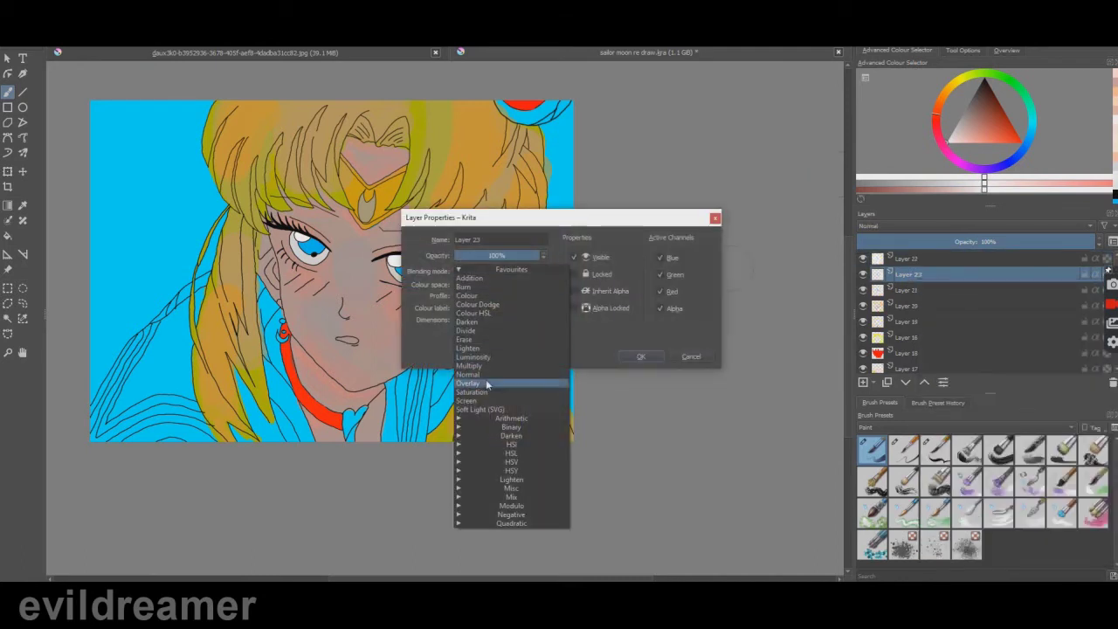
click(488, 384)
click(640, 356)
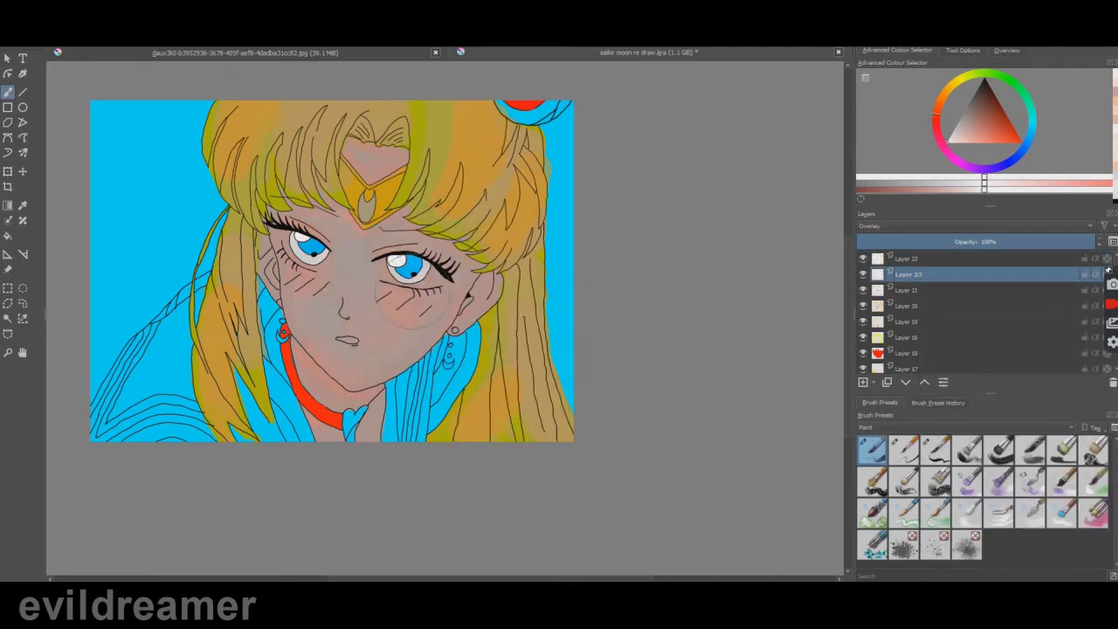
Try lightening the hair, face and side locks with broad near-white strokes on the Overlay layer.
mouse_move(353, 292)
mouse_down()
mouse_move(384, 187)
mouse_move(234, 379)
mouse_move(500, 218)
mouse_move(467, 162)
mouse_up()
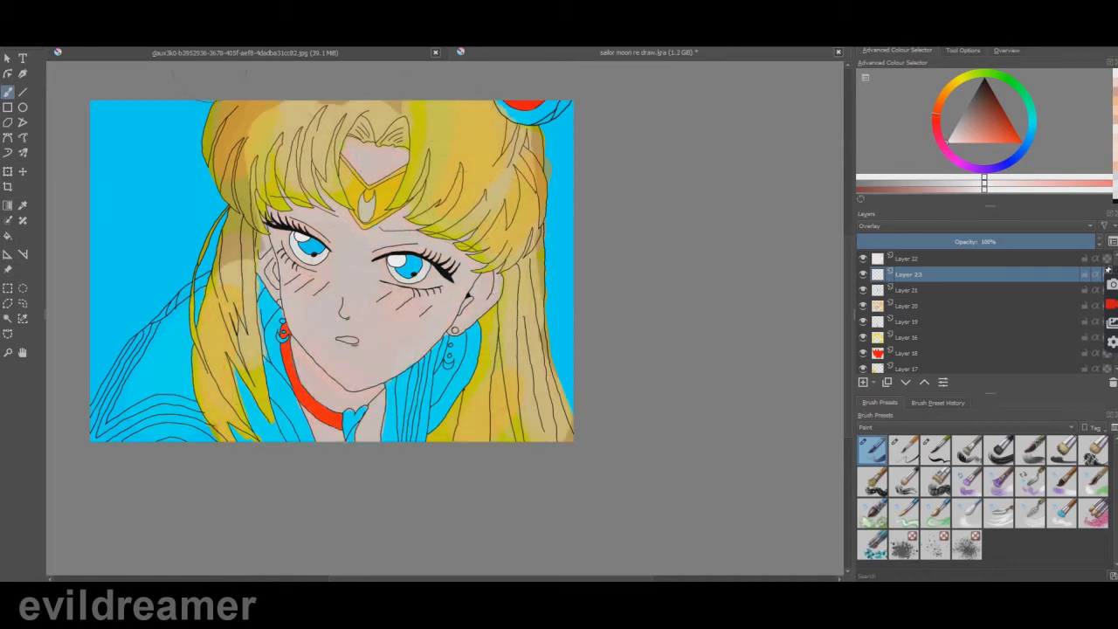
key(ctrl+z)
mouse_move(237, 350)
mouse_down()
mouse_move(303, 374)
mouse_move(492, 395)
mouse_up()
mouse_move(489, 271)
mouse_down()
mouse_move(295, 249)
mouse_move(398, 336)
mouse_up()
mouse_move(404, 149)
mouse_down()
mouse_move(432, 257)
mouse_move(502, 349)
mouse_up()
drag(463, 171, 454, 144)
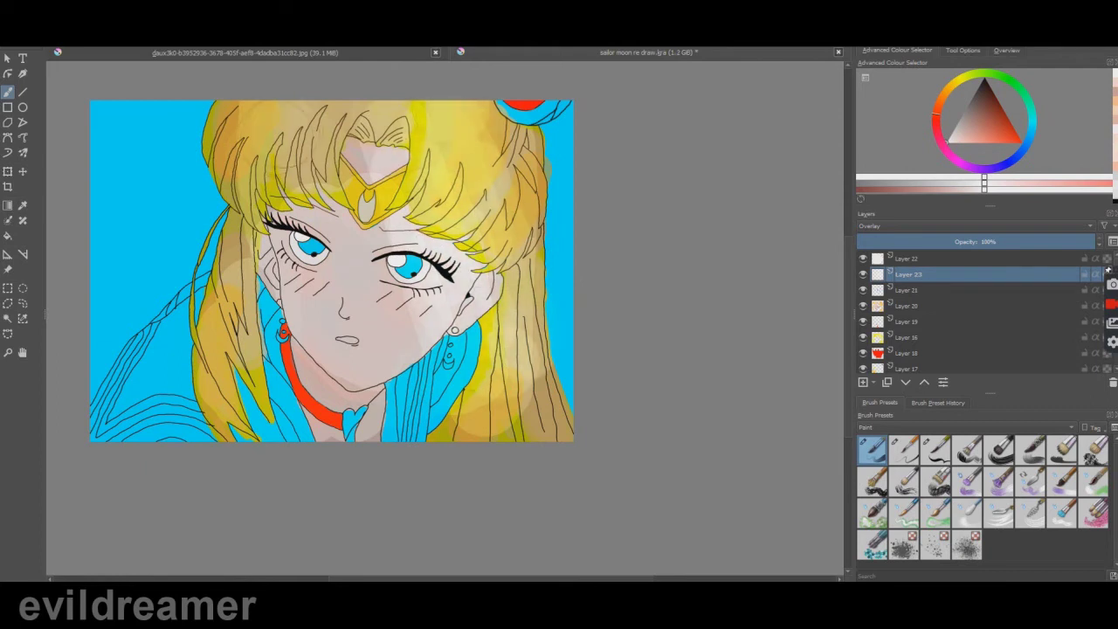
drag(273, 150, 234, 353)
drag(369, 353, 402, 332)
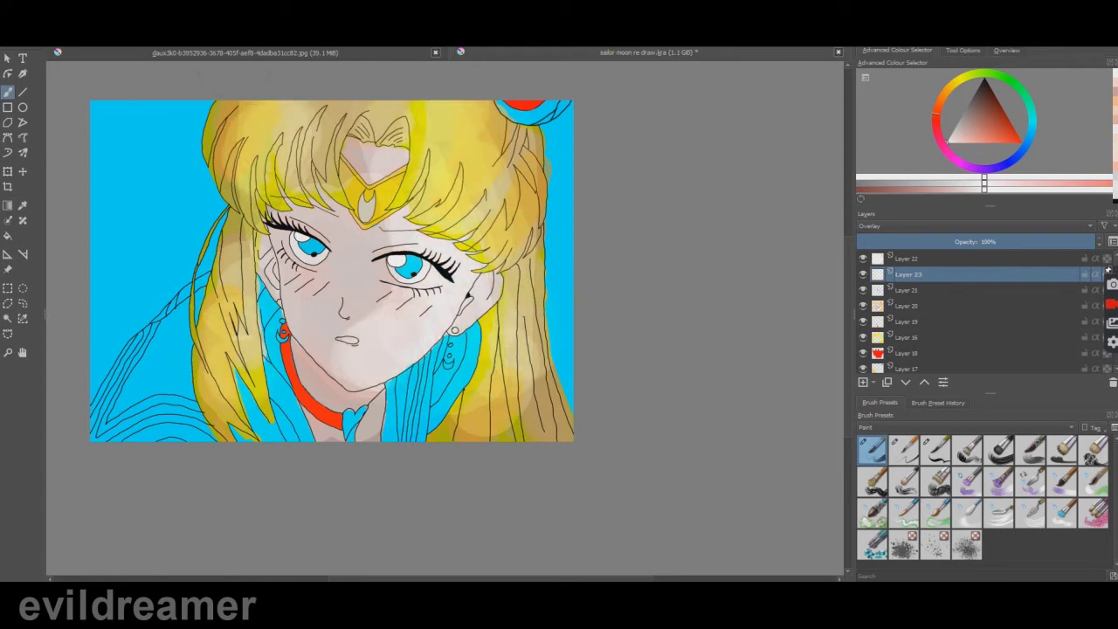
key(ctrl+z)
key(ctrl+z)
key(ctrl+z)
key(ctrl+z)
key(ctrl+z)
key(ctrl+z)
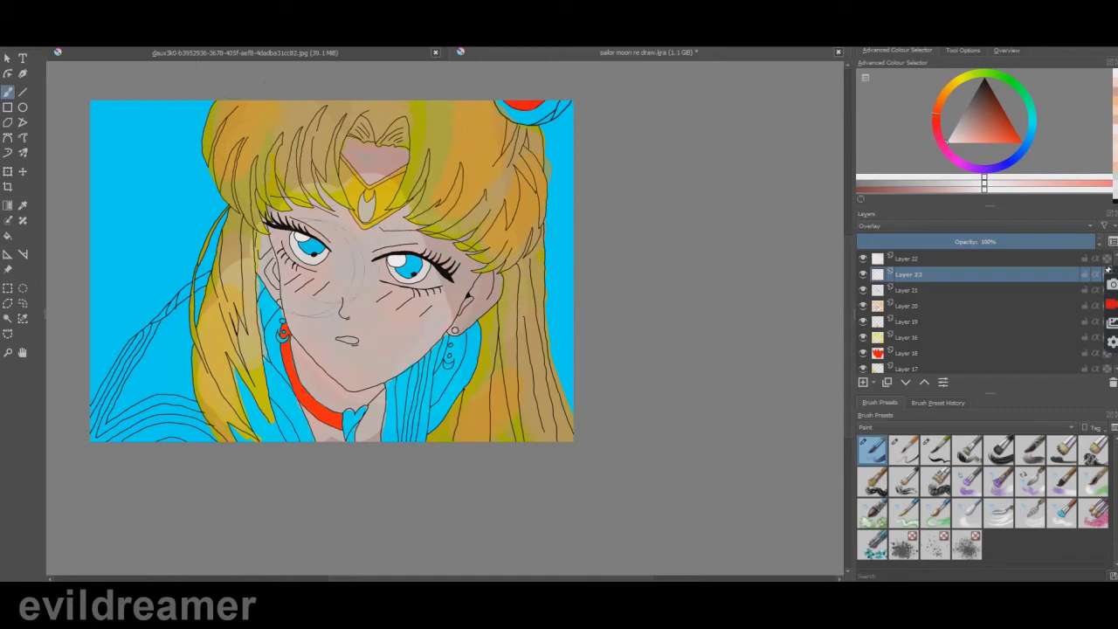
drag(295, 277, 321, 372)
drag(262, 153, 515, 375)
key(ctrl+z)
key(ctrl+z)
Step back and forth through the stroke history, keeping the near-white lightening over the fringe and crown.
key(ctrl+shift+z)
key(ctrl+shift+z)
key(ctrl+shift+z)
key(ctrl+shift+z)
key(ctrl+shift+z)
key(ctrl+shift+z)
key(ctrl+shift+z)
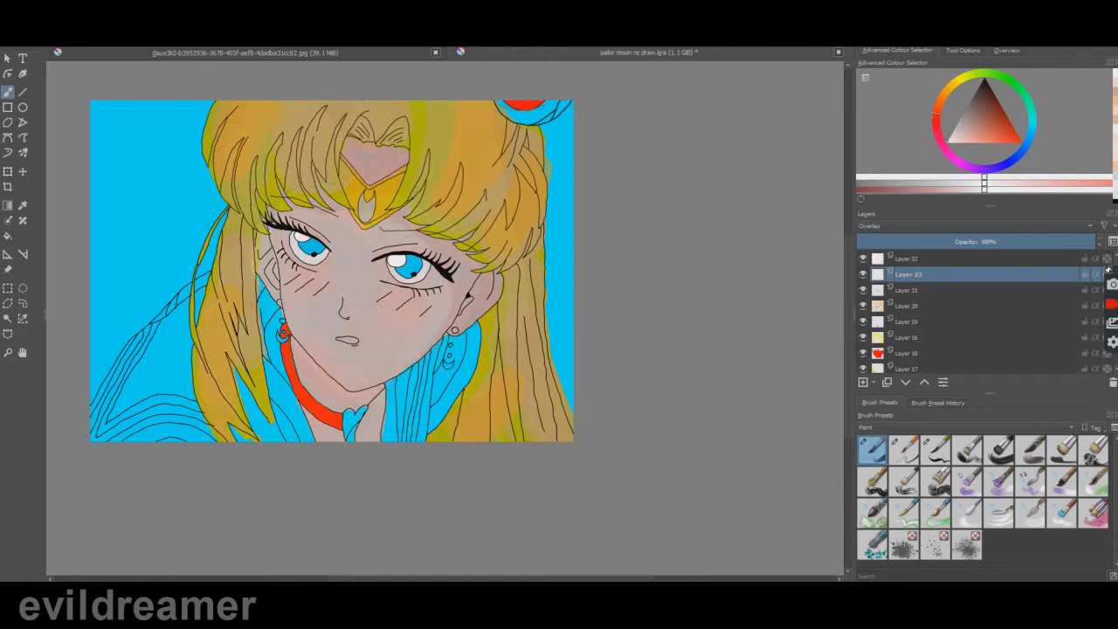
key(ctrl+shift+z)
key(ctrl+shift+z)
key(ctrl+shift+z)
key(ctrl+shift+z)
key(ctrl+shift+z)
key(ctrl+shift+z)
key(ctrl+shift+z)
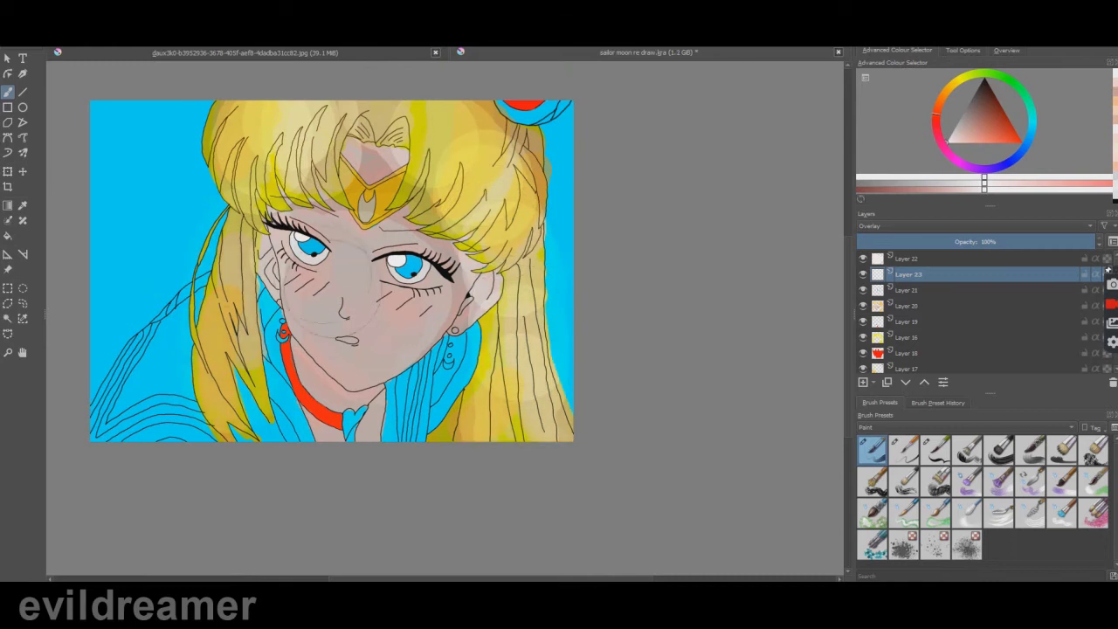
key(ctrl+z)
key(ctrl+z)
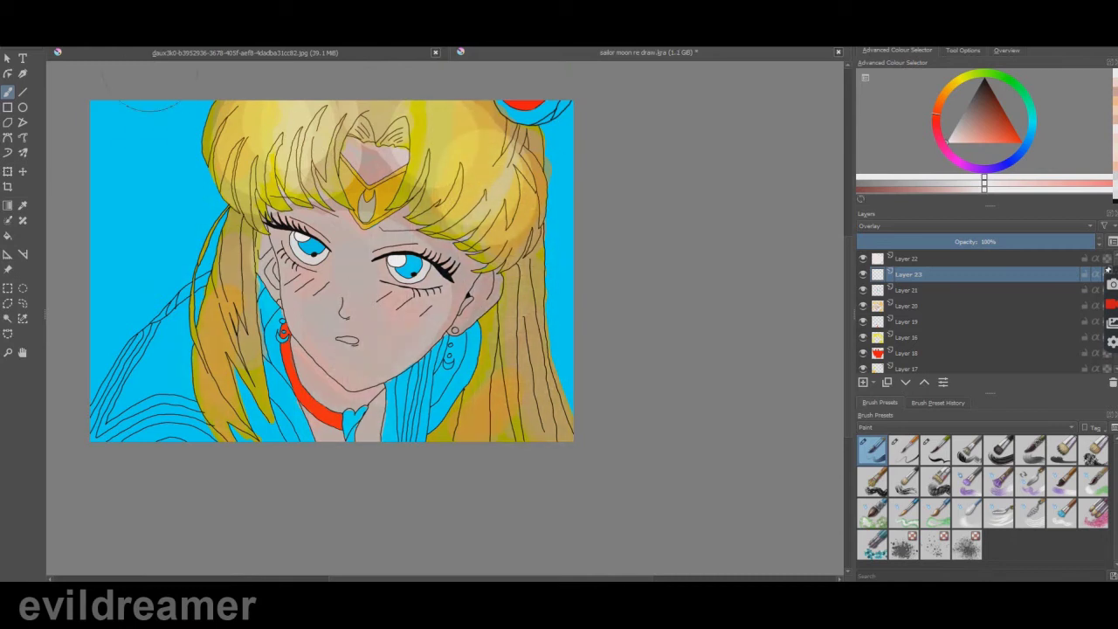
key(ctrl+shift+z)
key(ctrl+shift+z)
key(ctrl+shift+z)
key(ctrl+shift+z)
key(ctrl+shift+z)
key(ctrl+shift+z)
key(ctrl+shift+z)
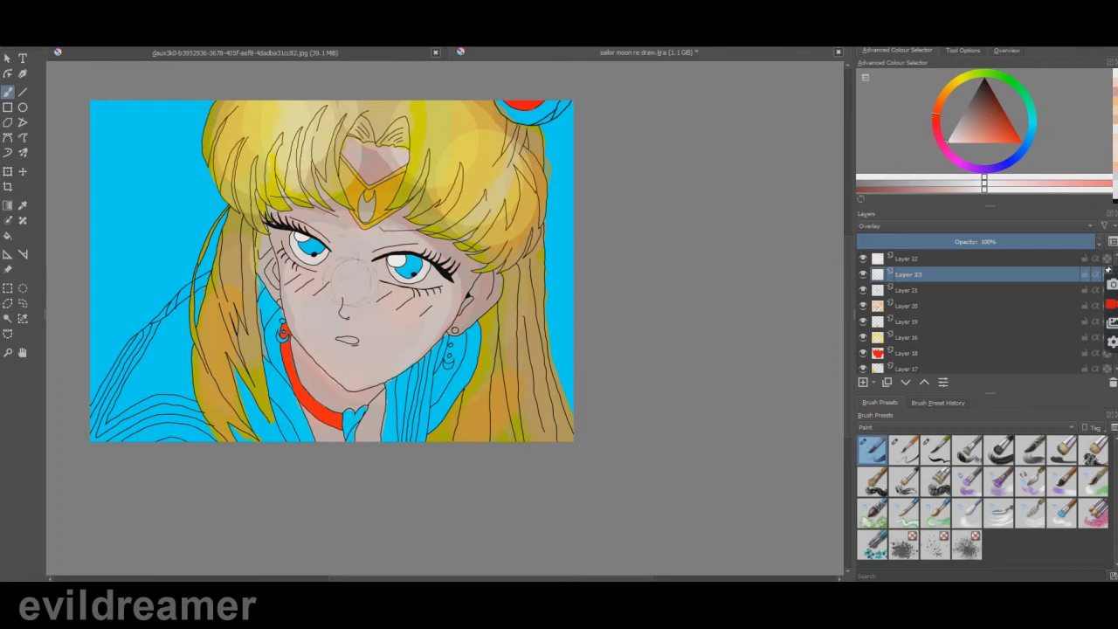
Lighten the crown, the long side locks and the lower face with near-white strokes on the Overlay layer.
drag(448, 141, 502, 175)
drag(505, 349, 507, 428)
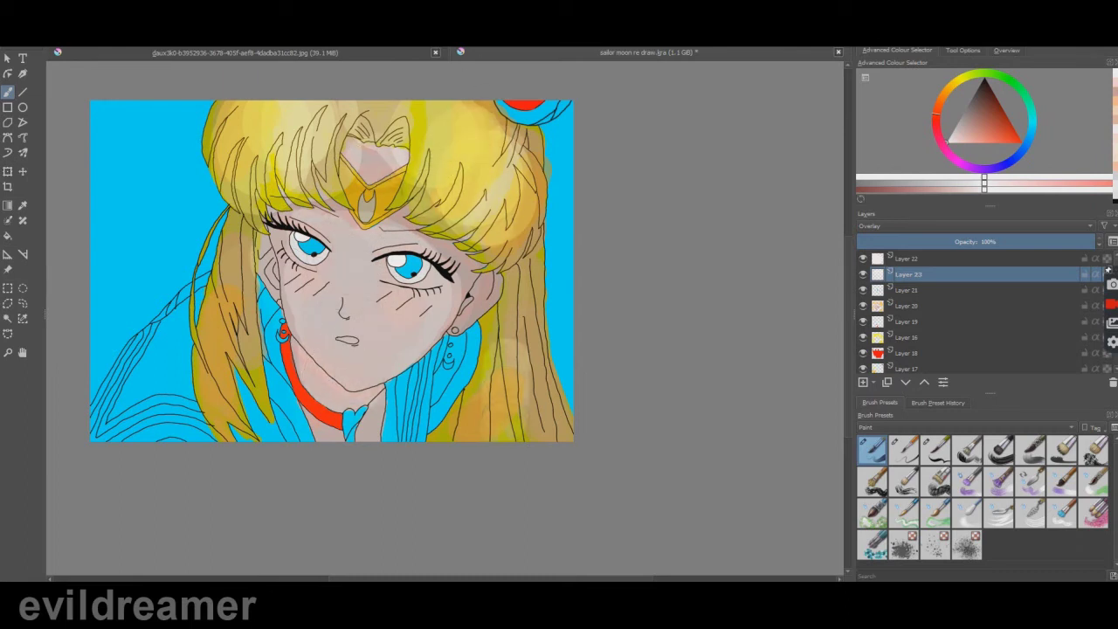
drag(515, 293, 528, 419)
drag(239, 262, 228, 401)
mouse_move(334, 354)
mouse_down()
mouse_move(365, 359)
mouse_move(436, 305)
mouse_up()
mouse_move(345, 249)
mouse_down()
mouse_move(367, 363)
mouse_move(340, 386)
mouse_move(318, 325)
mouse_up()
key(ctrl+z)
key(ctrl+z)
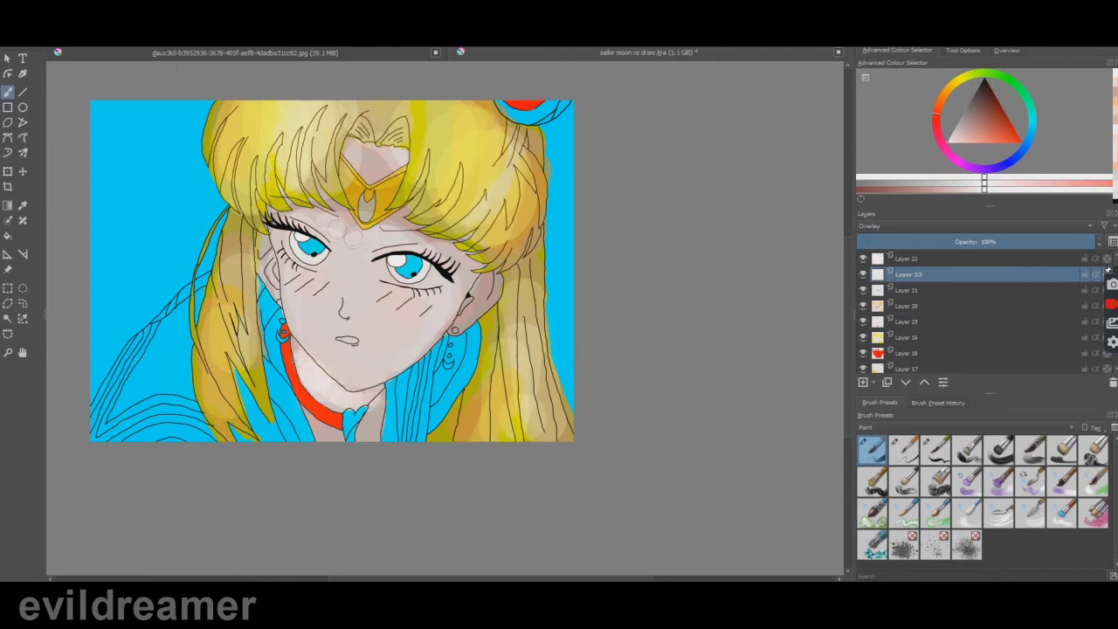
Brush over the forehead with near-white and shade the lower face, neck and side locks with darker grey strokes on the Overlay layer.
drag(336, 229, 383, 172)
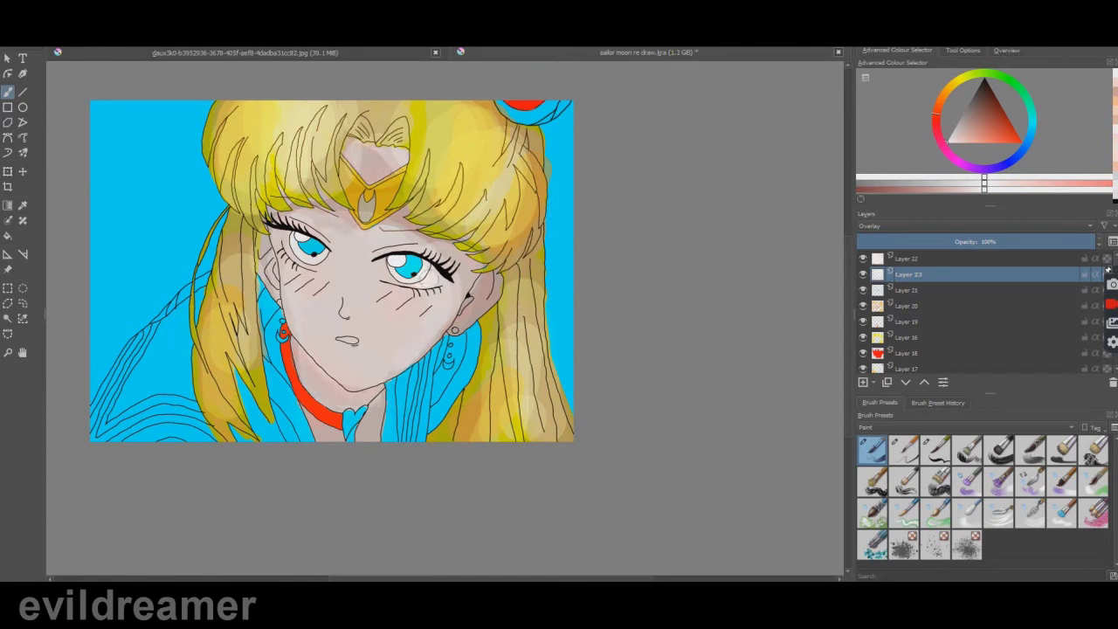
drag(969, 152, 967, 104)
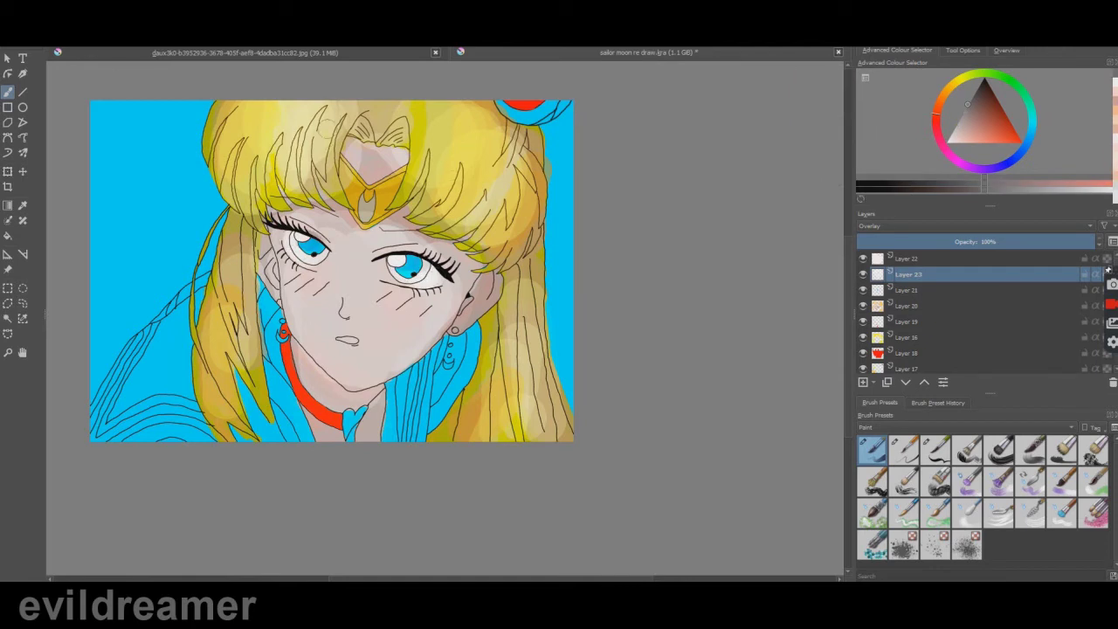
click(958, 118)
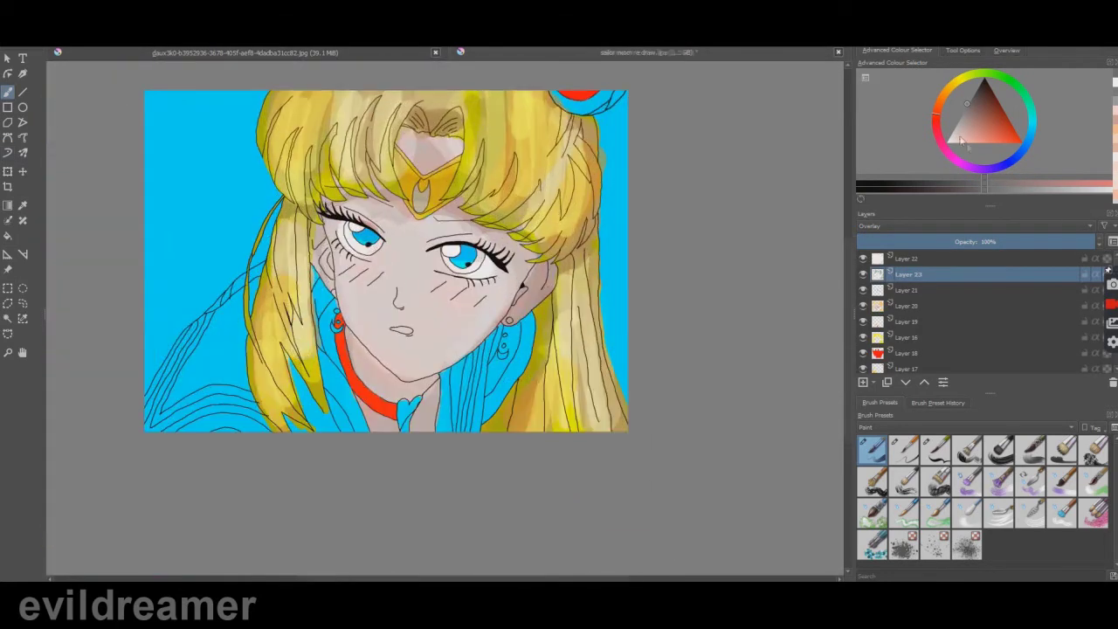
drag(403, 383, 482, 255)
drag(384, 411, 415, 404)
drag(522, 384, 554, 144)
drag(581, 376, 491, 174)
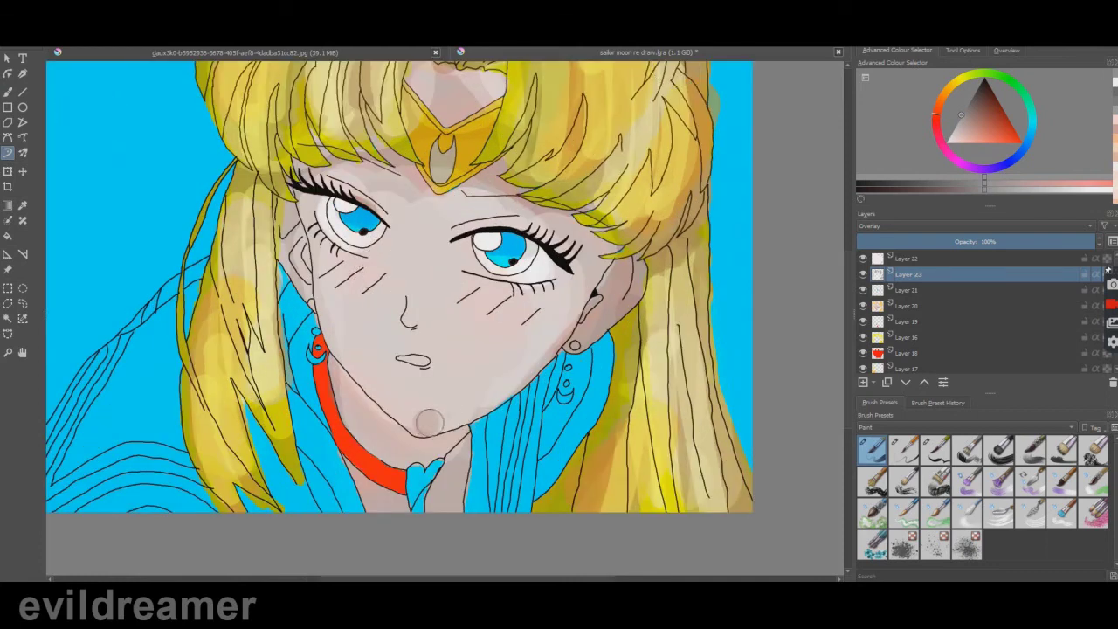
Darken the jawline with a mid-grey stroke and lighten the face and side lock with near-white strokes on the Overlay layer.
drag(429, 422, 524, 368)
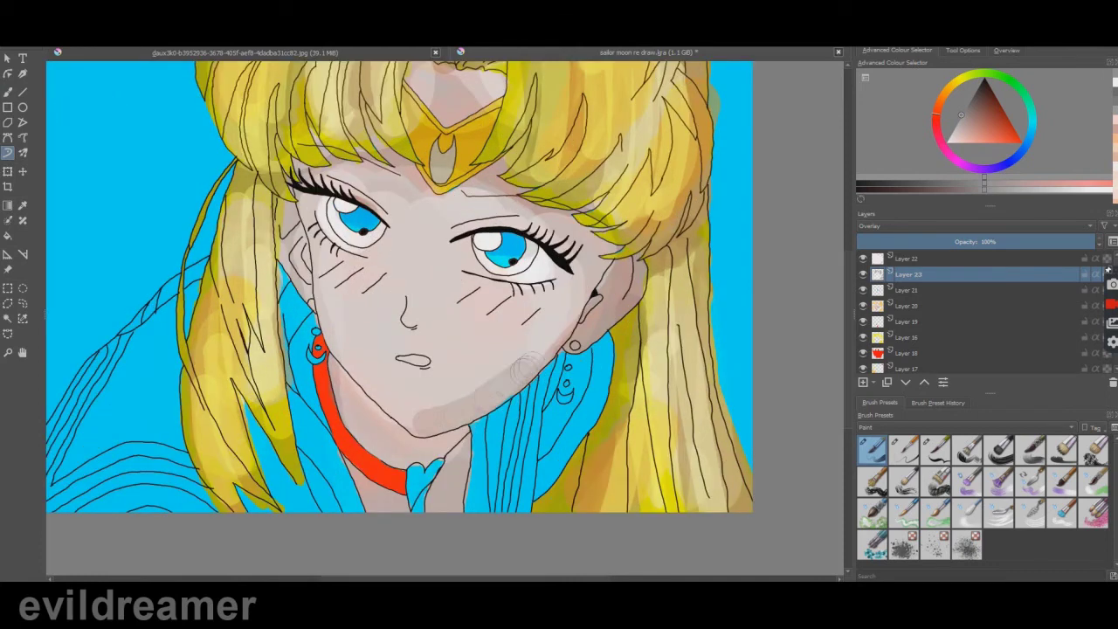
click(946, 141)
mouse_move(323, 179)
mouse_down()
mouse_move(351, 297)
mouse_move(423, 419)
mouse_up()
scroll(273, 452, down, 1)
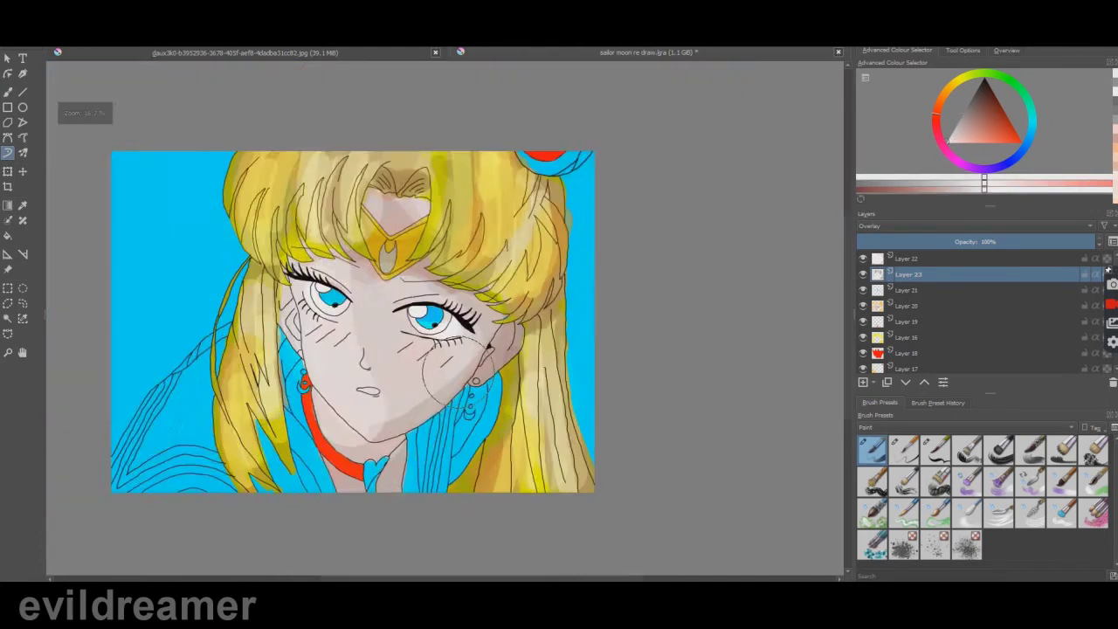
drag(273, 452, 310, 439)
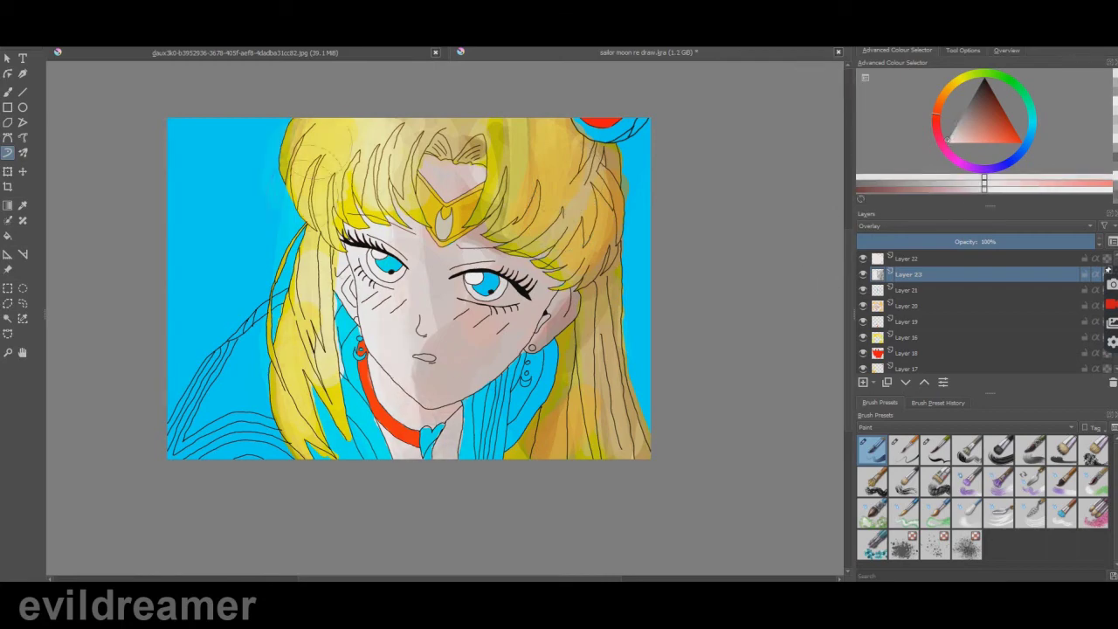
Add a new layer directly above Layer 22 and set its blending mode to Overlay.
scroll(382, 275, up, 1)
scroll(481, 304, down, 1)
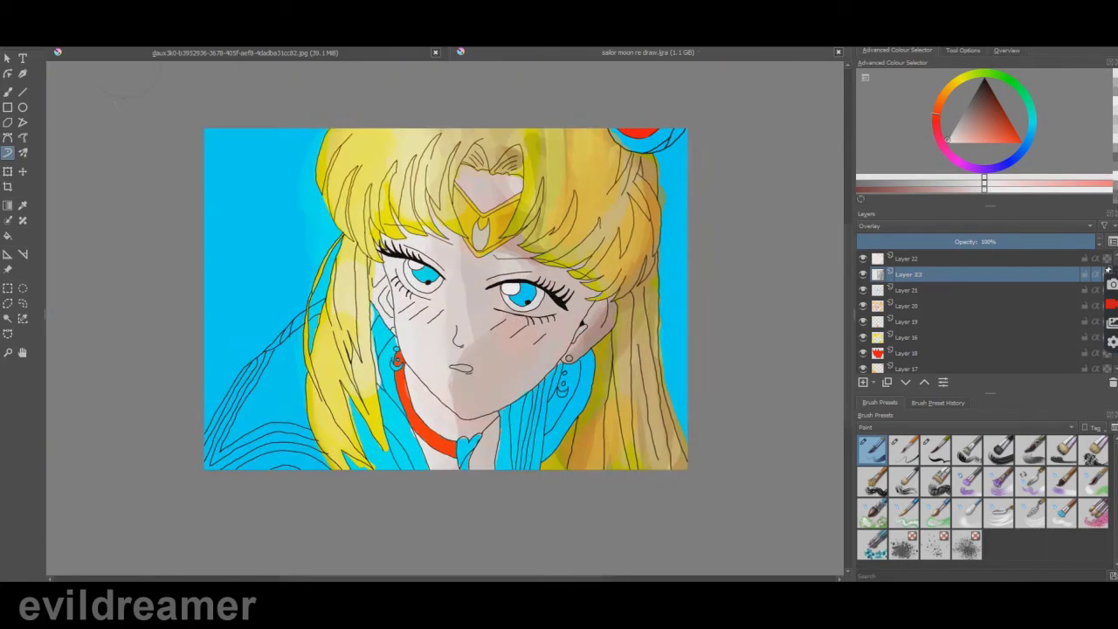
scroll(382, 301, up, 1)
scroll(489, 305, down, 1)
scroll(363, 296, up, 1)
click(908, 259)
click(864, 382)
click(943, 383)
click(498, 270)
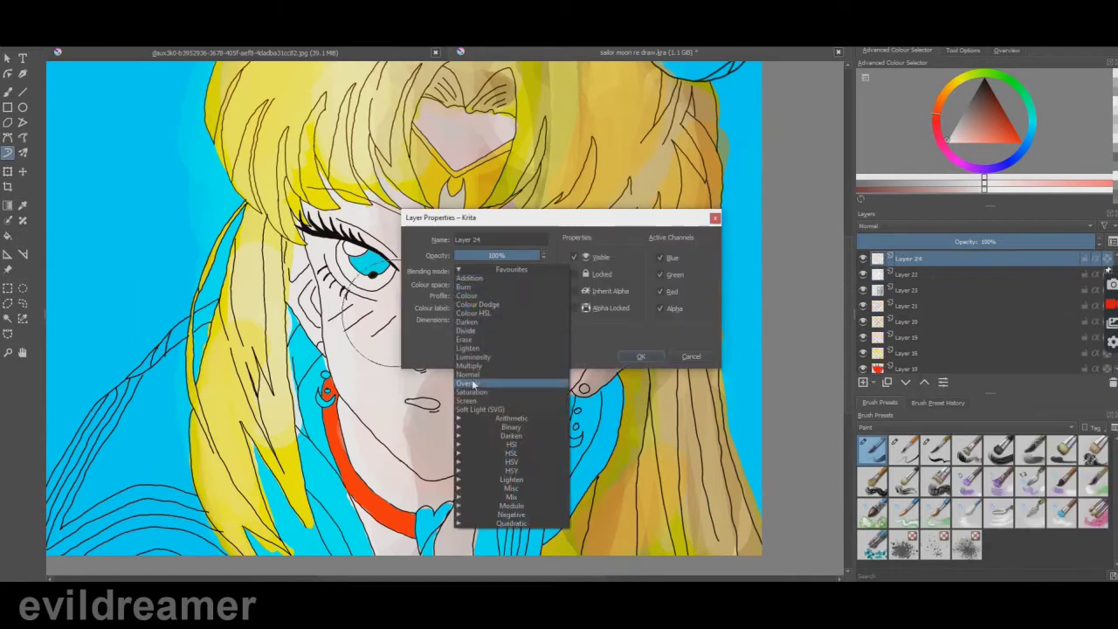
click(474, 382)
click(639, 357)
Deepen and lighten the hair, face and background edge with black and light grey strokes on the new Overlay layer.
scroll(476, 332, down, 1)
scroll(541, 259, up, 2)
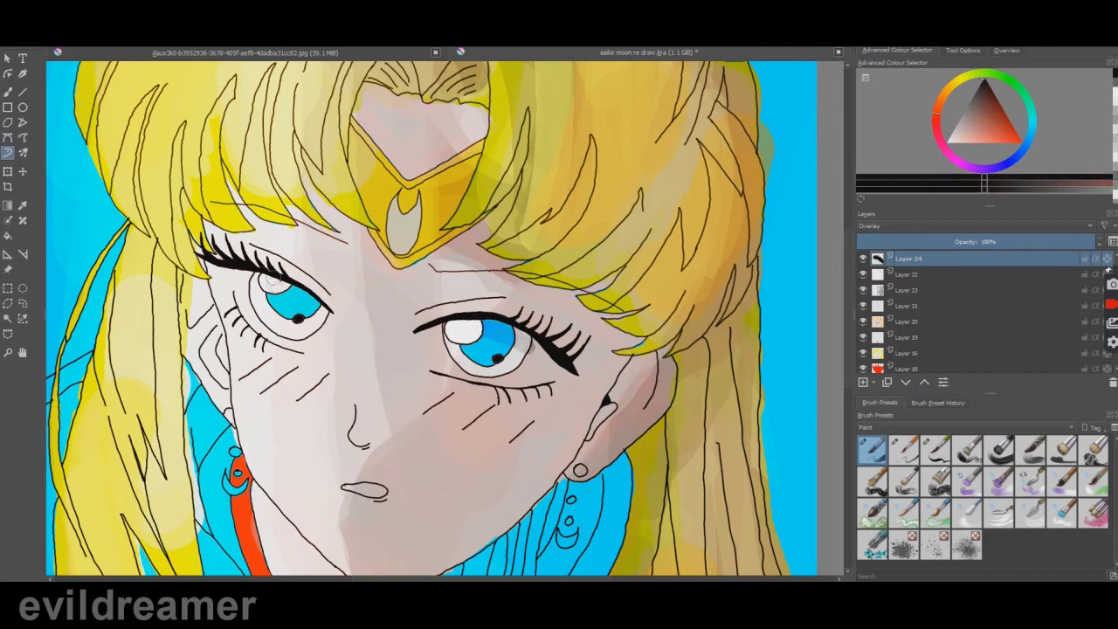
scroll(371, 240, down, 2)
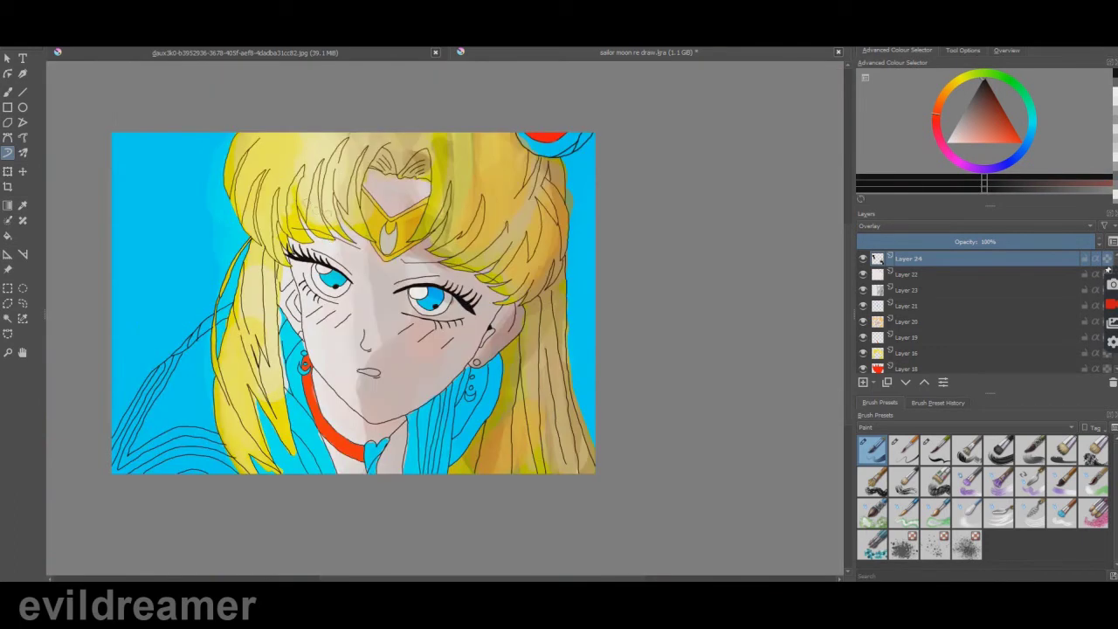
scroll(348, 242, up, 2)
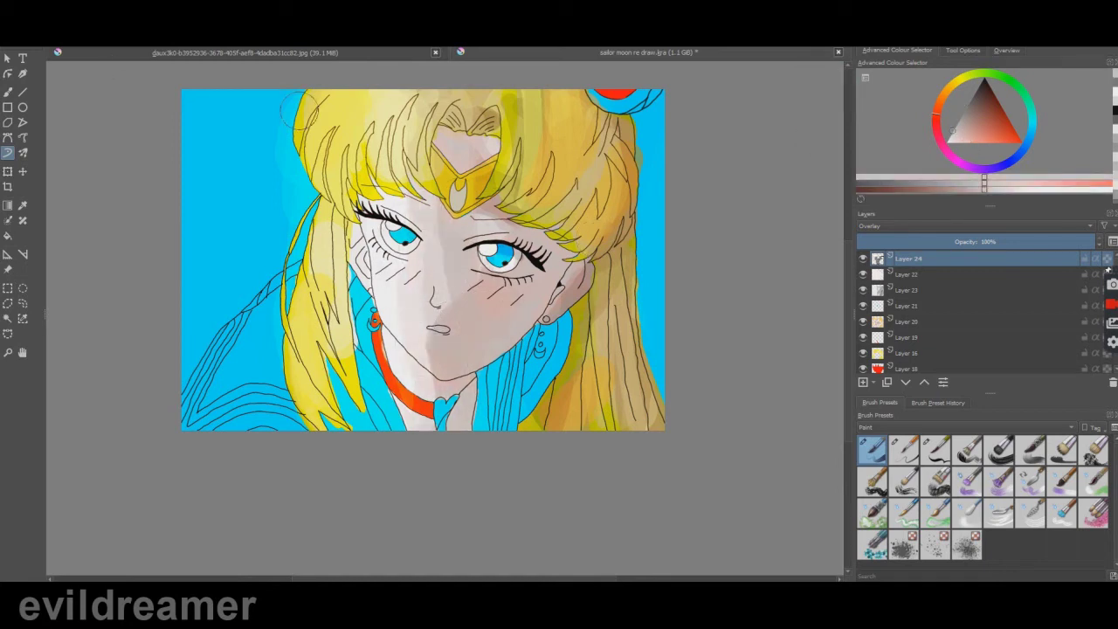
scroll(144, 188, down, 1)
scroll(245, 177, up, 2)
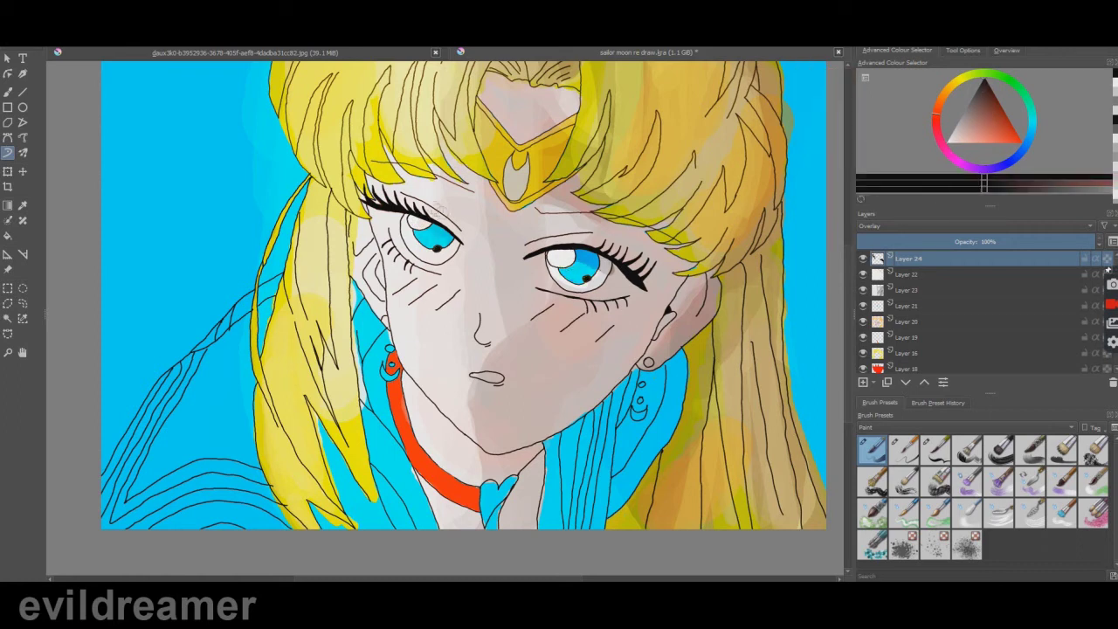
scroll(448, 233, down, 1)
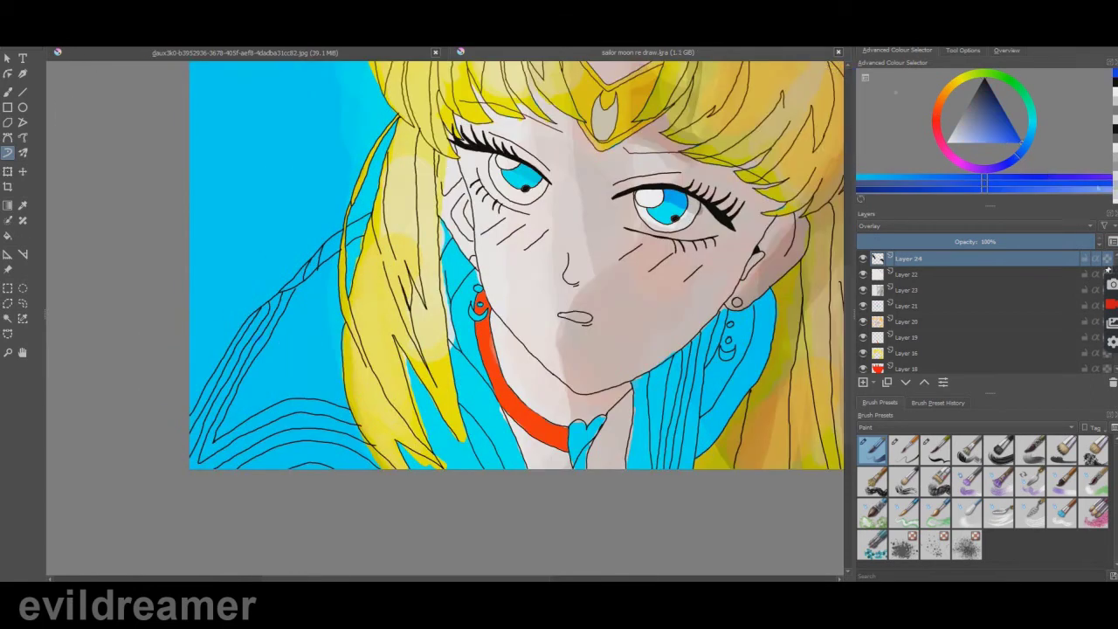
Add another layer on top of the stack and set its blending mode to Colour.
click(863, 383)
double_click(909, 256)
click(500, 268)
click(466, 317)
click(642, 356)
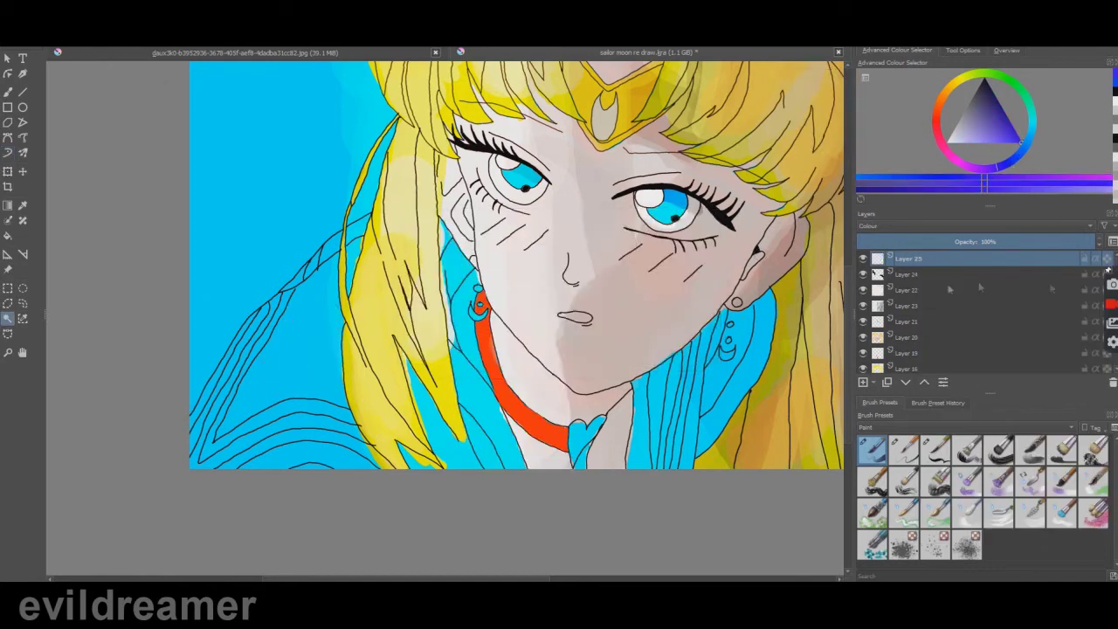
Set Layer 25 to Normal blending and fill the shoulder panels and outer stripe of the sailor collar with violet-blue.
click(521, 269)
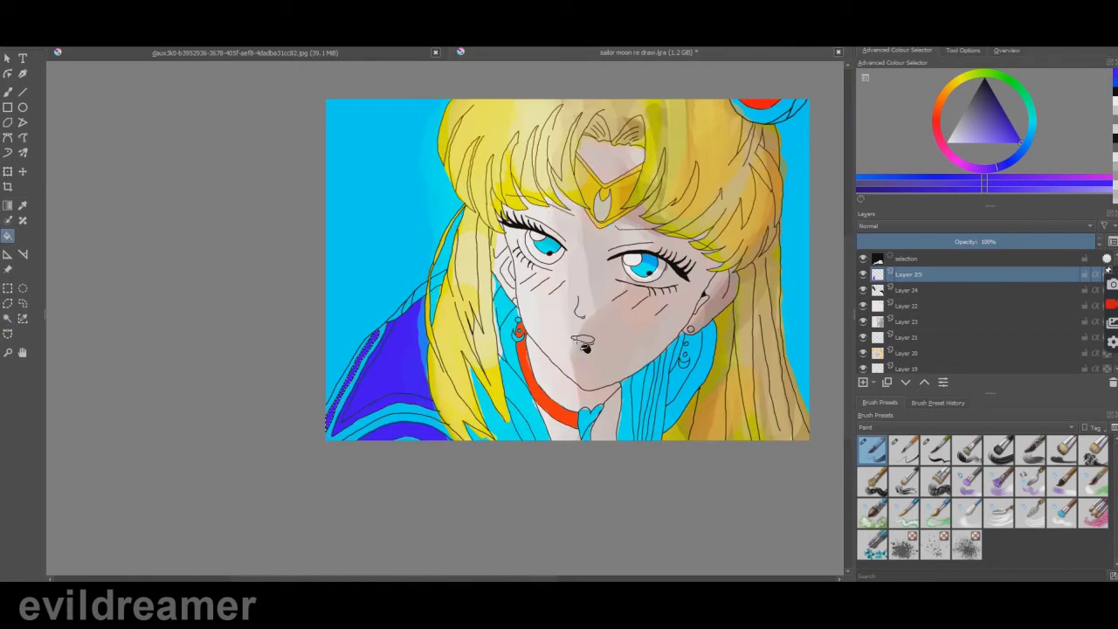
scroll(626, 242, down, 1)
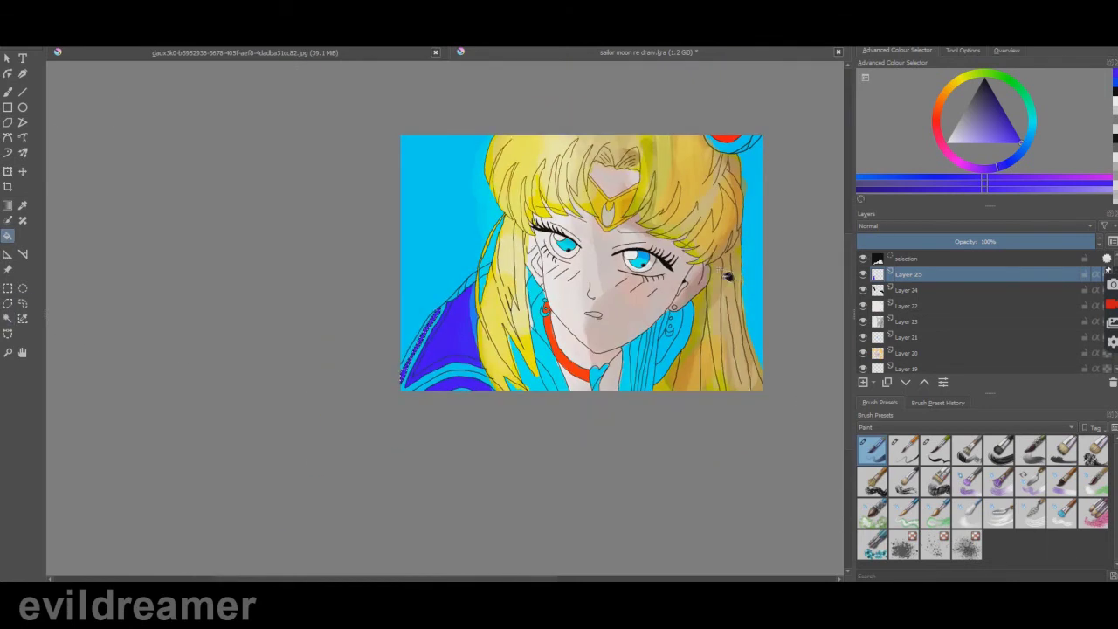
scroll(474, 333, up, 3)
scroll(587, 309, down, 3)
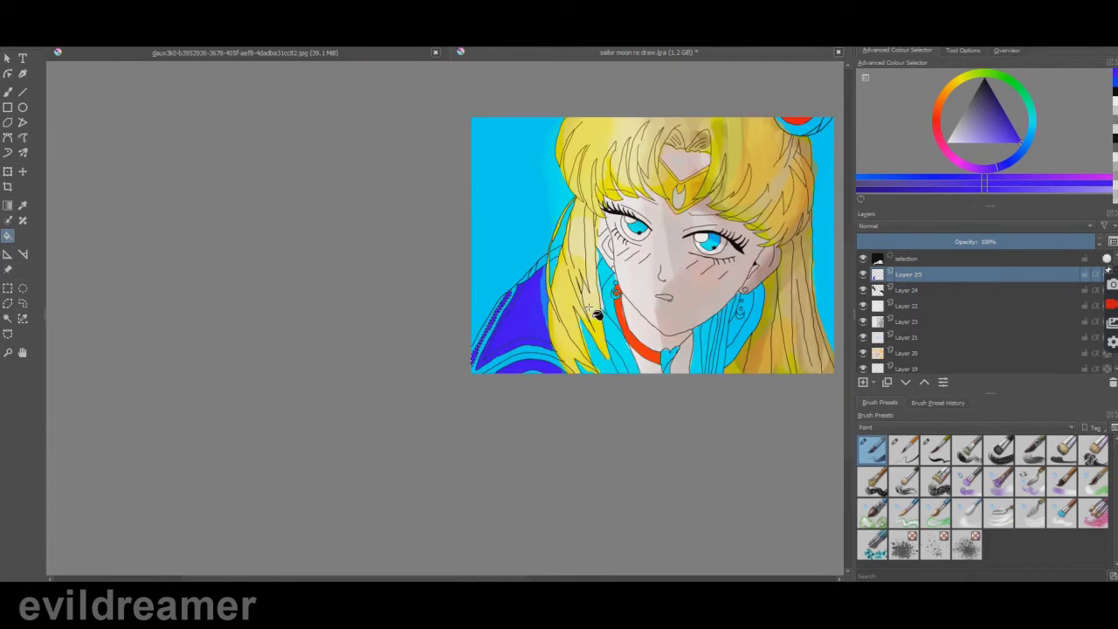
scroll(530, 298, up, 3)
Select and fill the collar section beside the thin hair strand and the strip right of the neck with violet-blue.
click(7, 318)
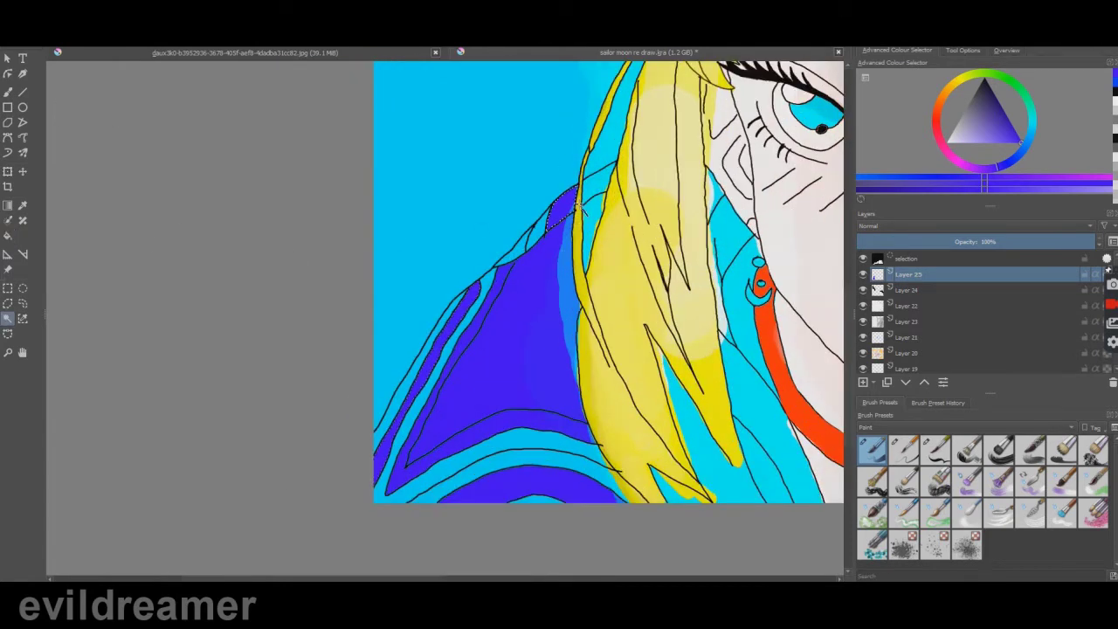
scroll(607, 310, down, 3)
scroll(739, 297, up, 2)
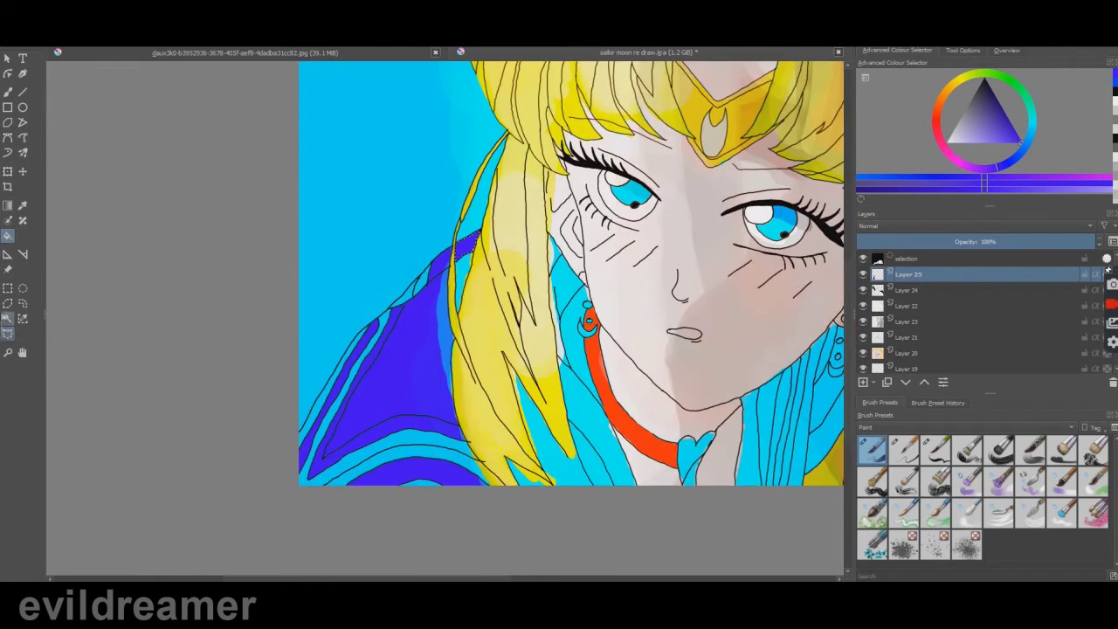
scroll(727, 463, down, 2)
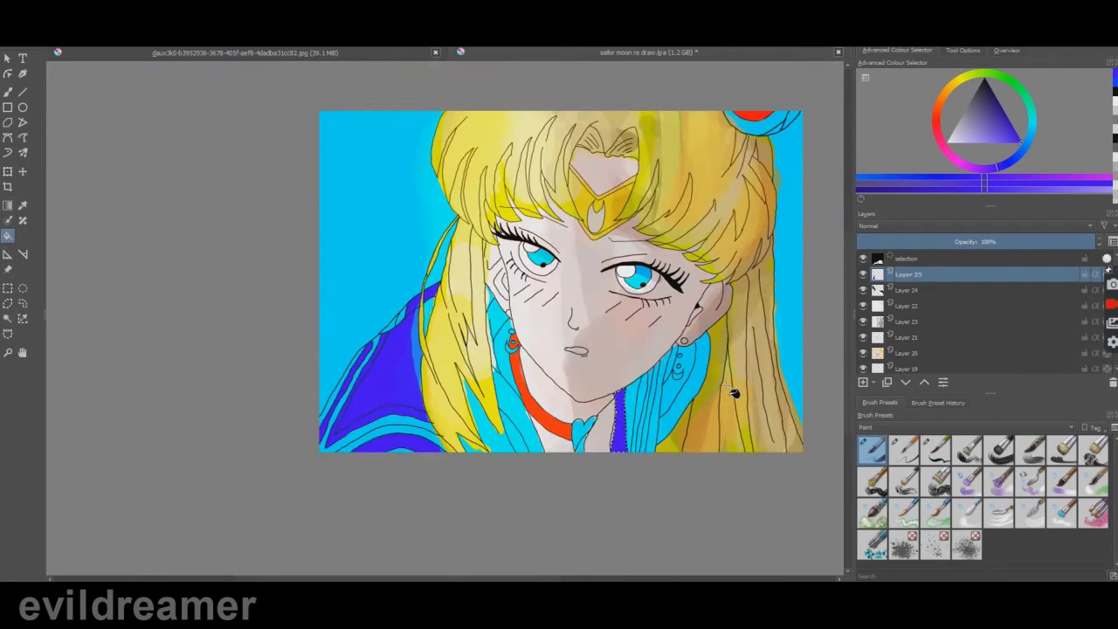
Shift the colour to a purer blue and fill the narrow collar stripes farther right of the neck.
click(1005, 165)
click(7, 319)
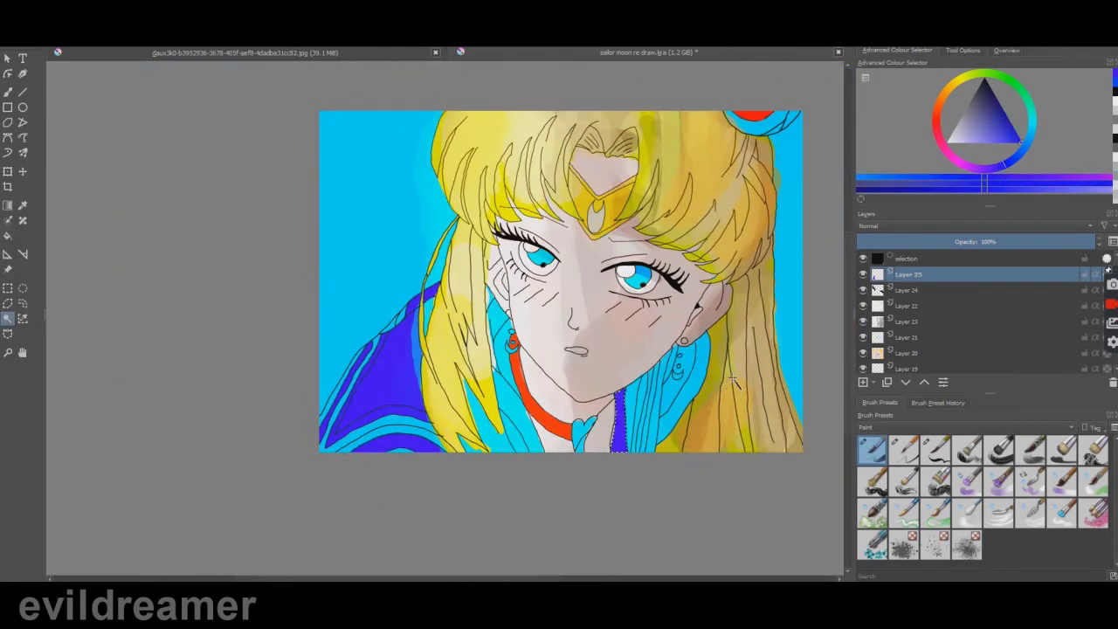
scroll(734, 381, up, 2)
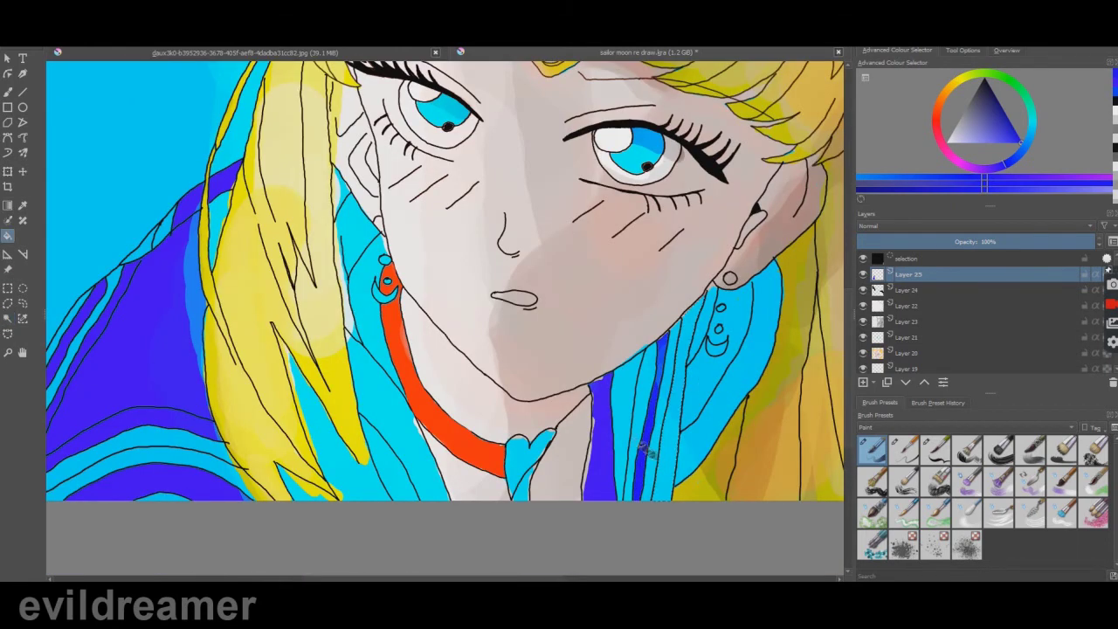
scroll(646, 449, down, 2)
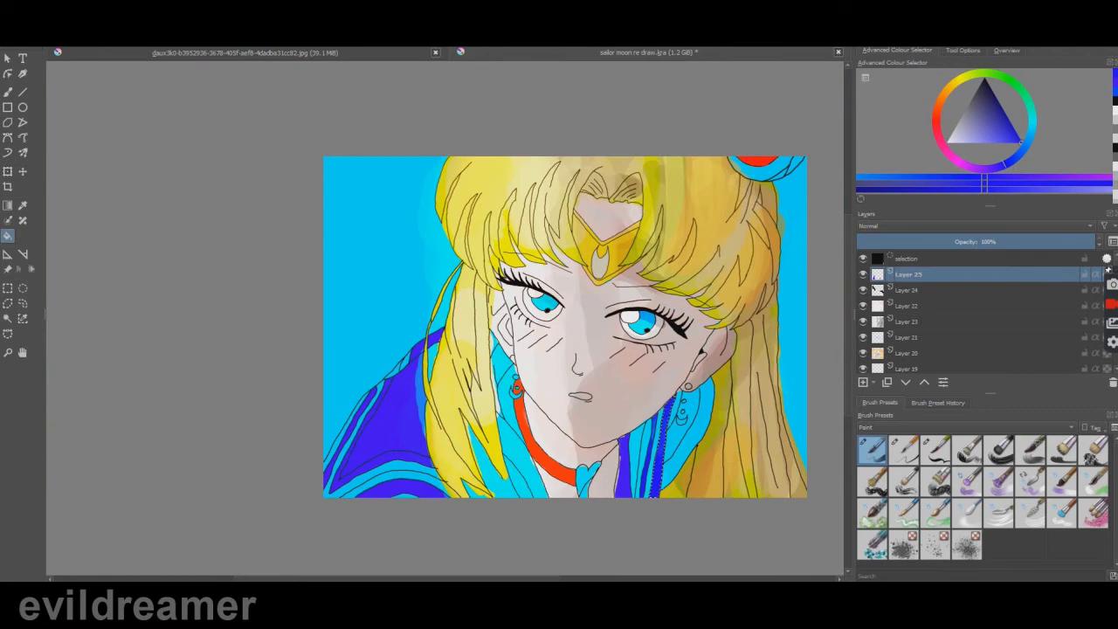
Select and fill the inner collar left of the red choker and the collar patch below the ear with blue.
click(7, 236)
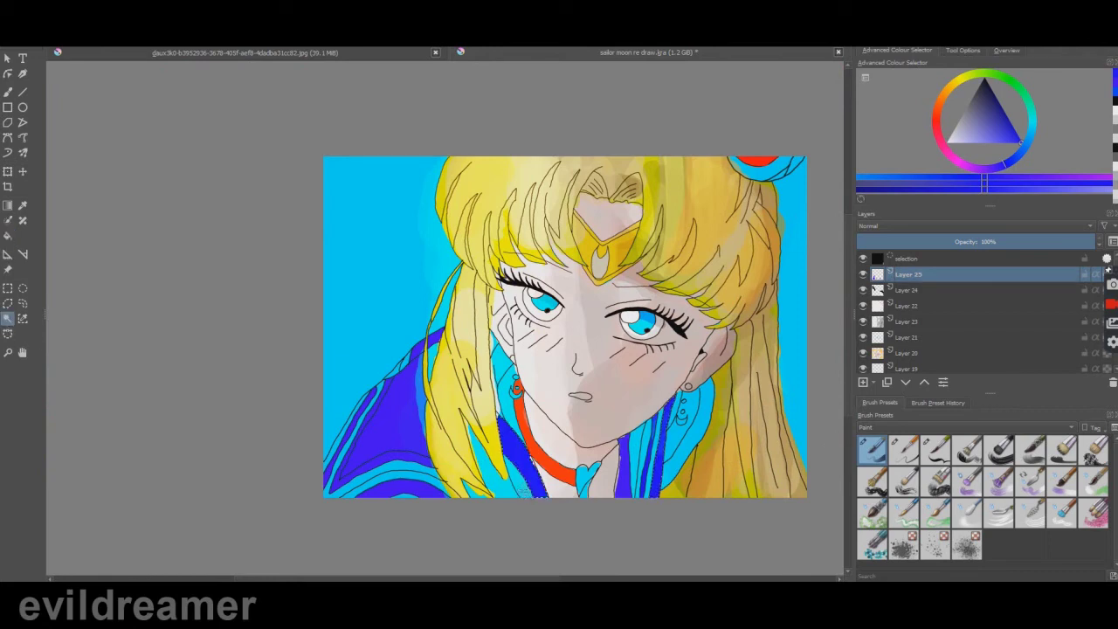
scroll(525, 491, up, 1)
scroll(552, 456, down, 2)
scroll(529, 379, up, 2)
click(519, 366)
click(7, 236)
click(518, 369)
Select and fill the narrow sliver between the side lock and the ear with blue.
click(7, 318)
scroll(568, 344, up, 2)
click(431, 359)
scroll(360, 325, down, 2)
scroll(245, 316, up, 2)
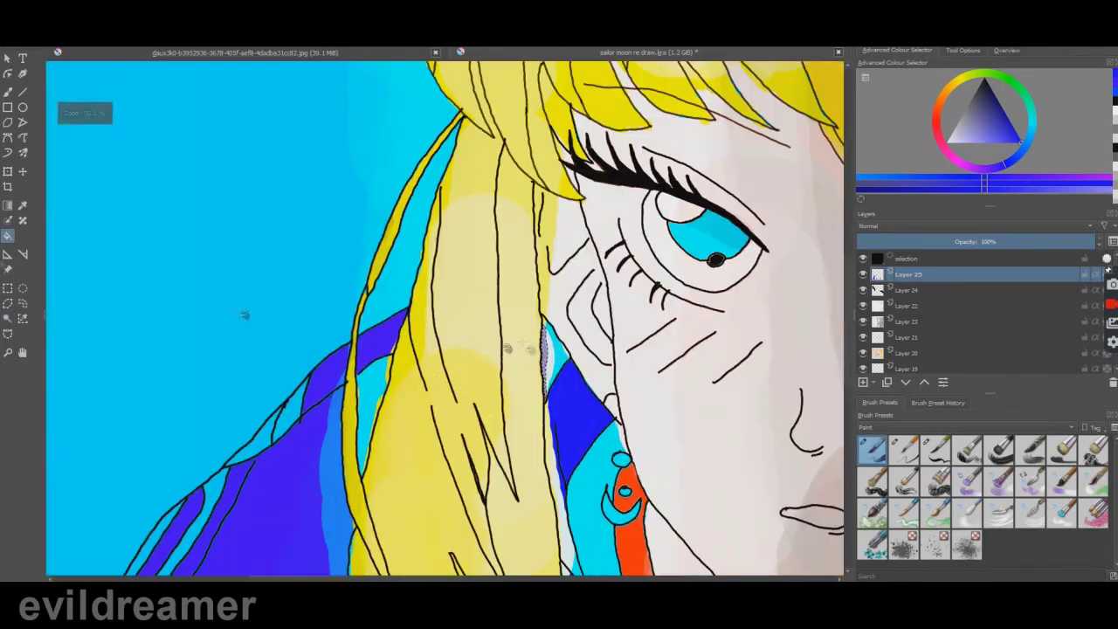
scroll(487, 544, down, 2)
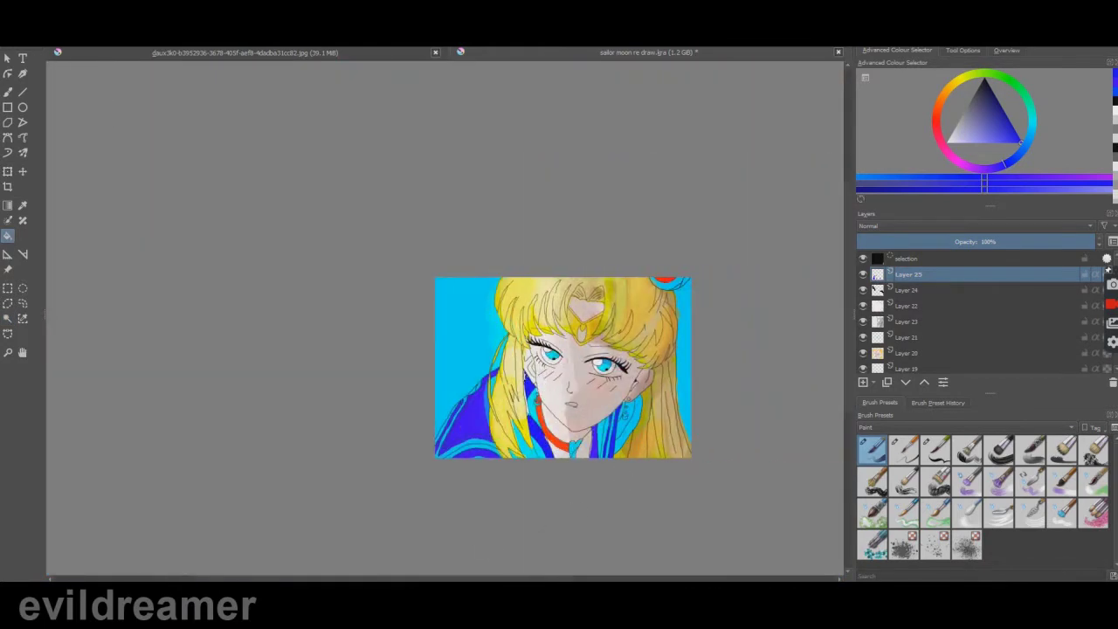
Hide the selection mask above Layer 25.
scroll(397, 402, up, 3)
scroll(341, 399, down, 2)
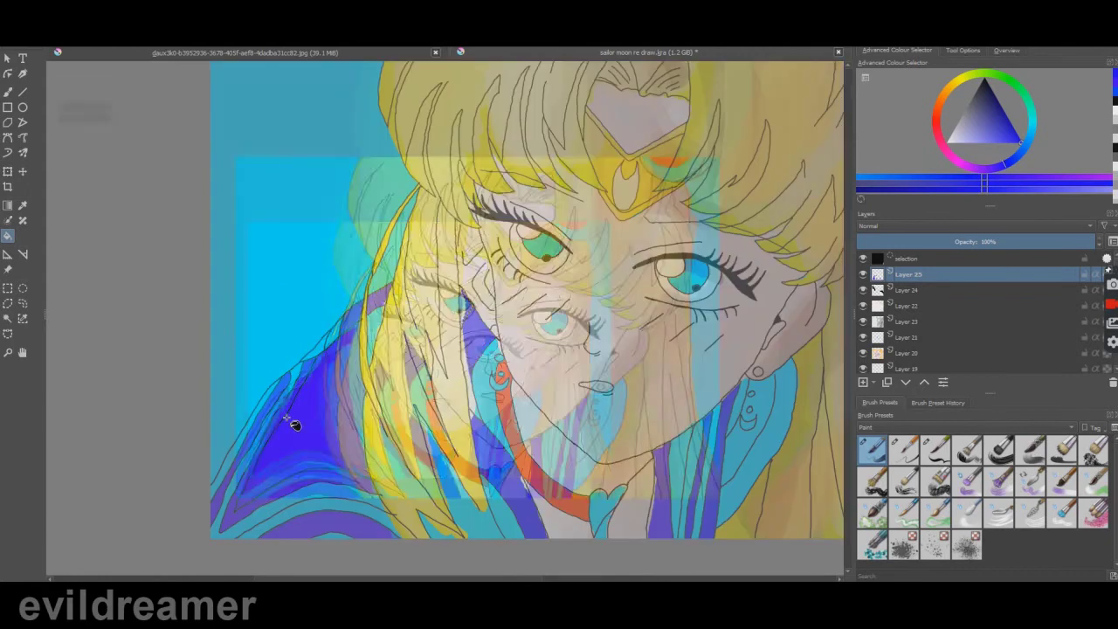
scroll(283, 421, up, 2)
click(499, 302)
click(910, 259)
scroll(790, 266, down, 2)
click(863, 260)
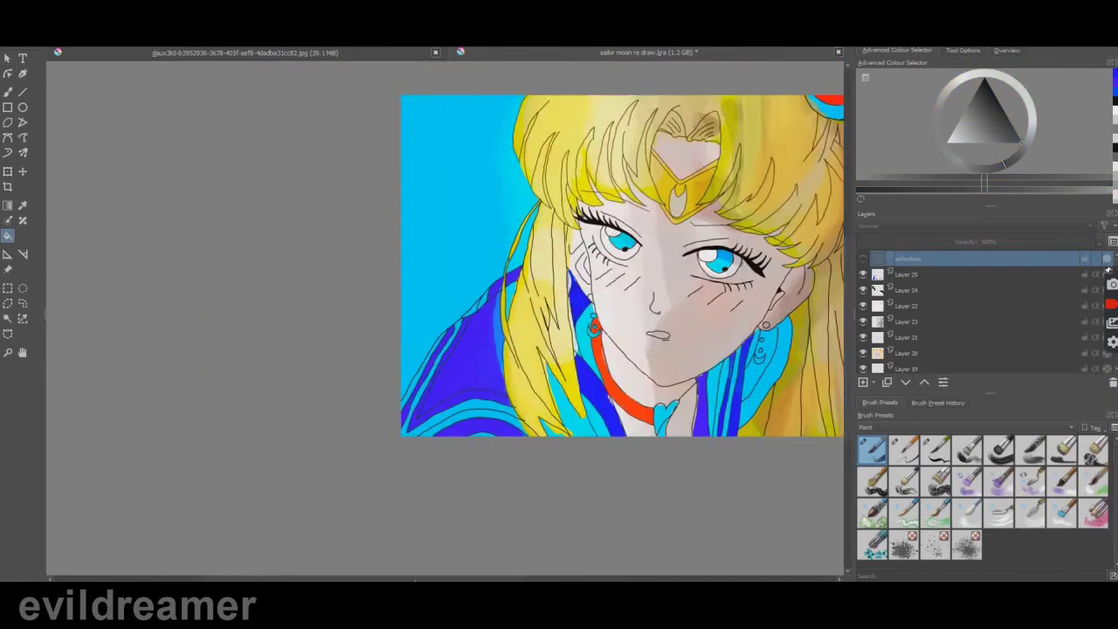
Add a new layer on top of the stack with Normal blending mode.
drag(376, 578, 453, 577)
click(862, 383)
double_click(914, 260)
click(499, 272)
click(506, 375)
click(640, 356)
Choose near-white as the colour and try a freehand stroke over the shoulder collar.
scroll(225, 364, up, 1)
click(7, 152)
click(948, 142)
mouse_move(302, 306)
mouse_down()
mouse_move(224, 432)
mouse_move(259, 457)
mouse_up()
key(ctrl+z)
scroll(215, 394, up, 2)
scroll(269, 457, down, 2)
Try the Colour blending mode on Layer 26.
double_click(913, 260)
click(498, 270)
click(511, 295)
click(640, 357)
scroll(301, 447, up, 1)
key(ctrl+z)
double_click(913, 260)
click(498, 272)
click(512, 294)
click(640, 356)
Select the light blue stripe along the shoulder collar and fill it with near-white.
click(8, 319)
click(663, 148)
key(f)
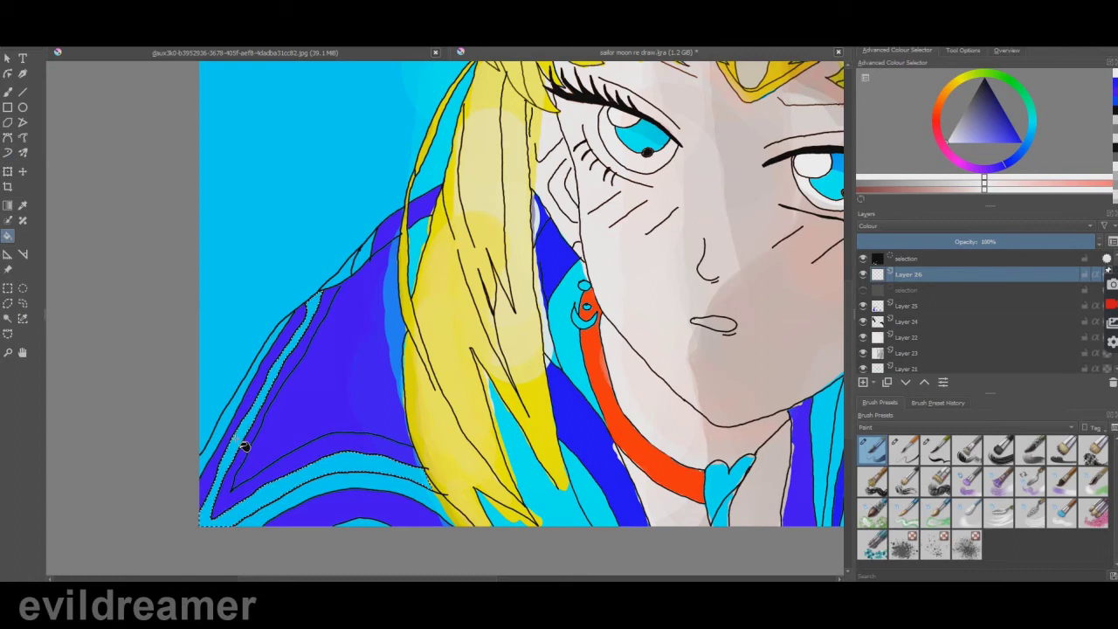
click(245, 447)
Change the blending mode of Layer 26 to Lighten.
right_click(914, 277)
click(938, 283)
click(476, 271)
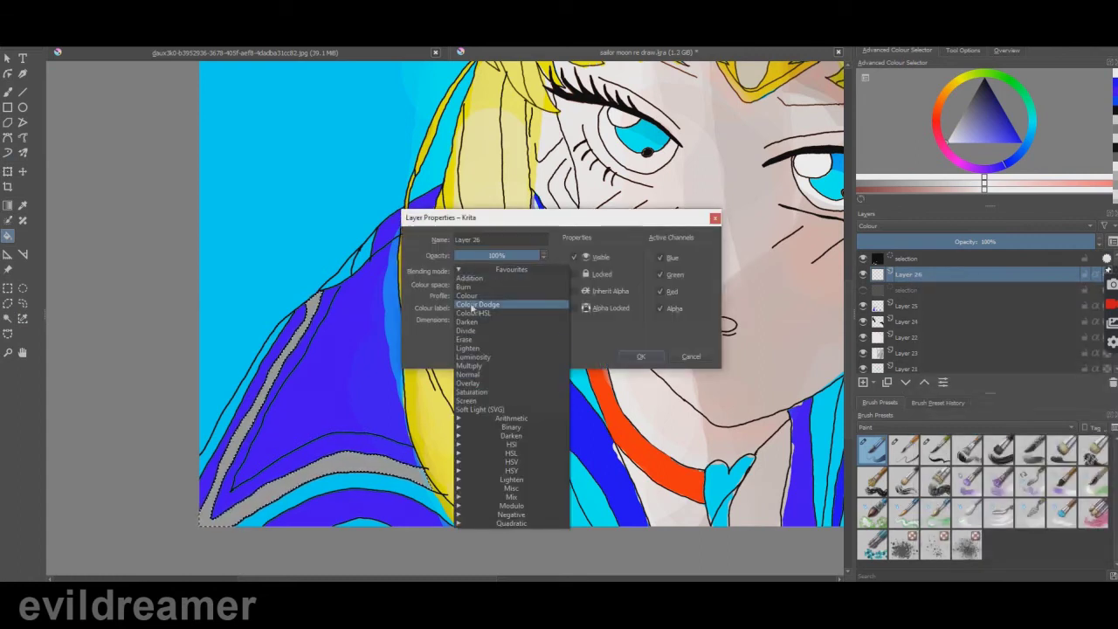
click(485, 348)
click(640, 356)
Select the lower curved stripe of the shoulder collar and fill it with near-white.
scroll(256, 442, down, 1)
click(8, 318)
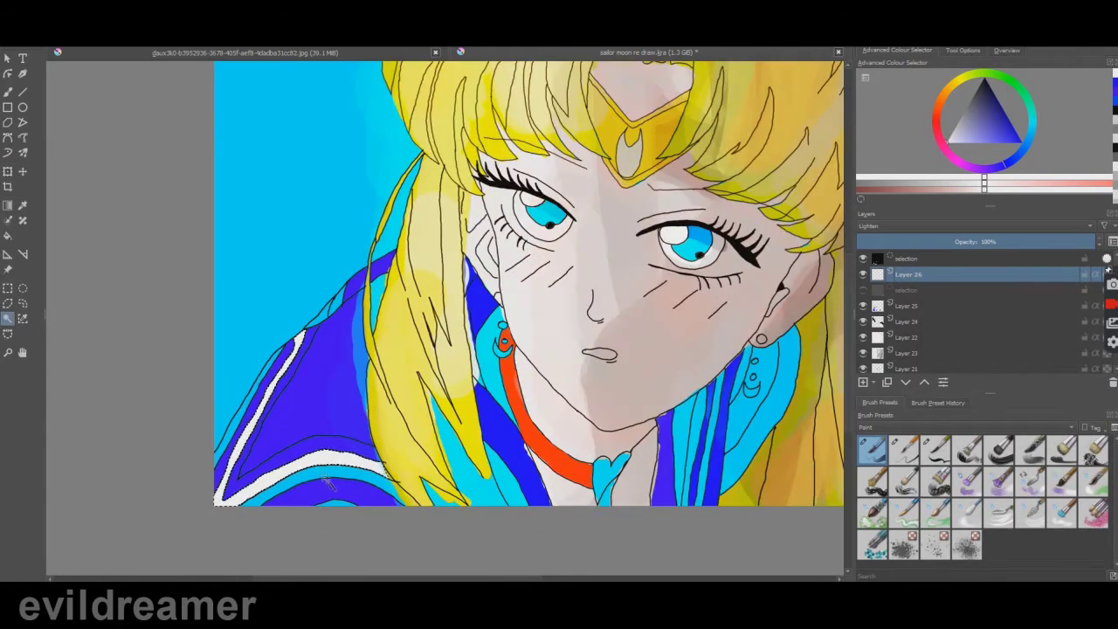
click(8, 234)
click(313, 490)
Fill the light blue collar stripes right of the neck with near-white.
scroll(428, 426, down, 2)
scroll(546, 400, up, 4)
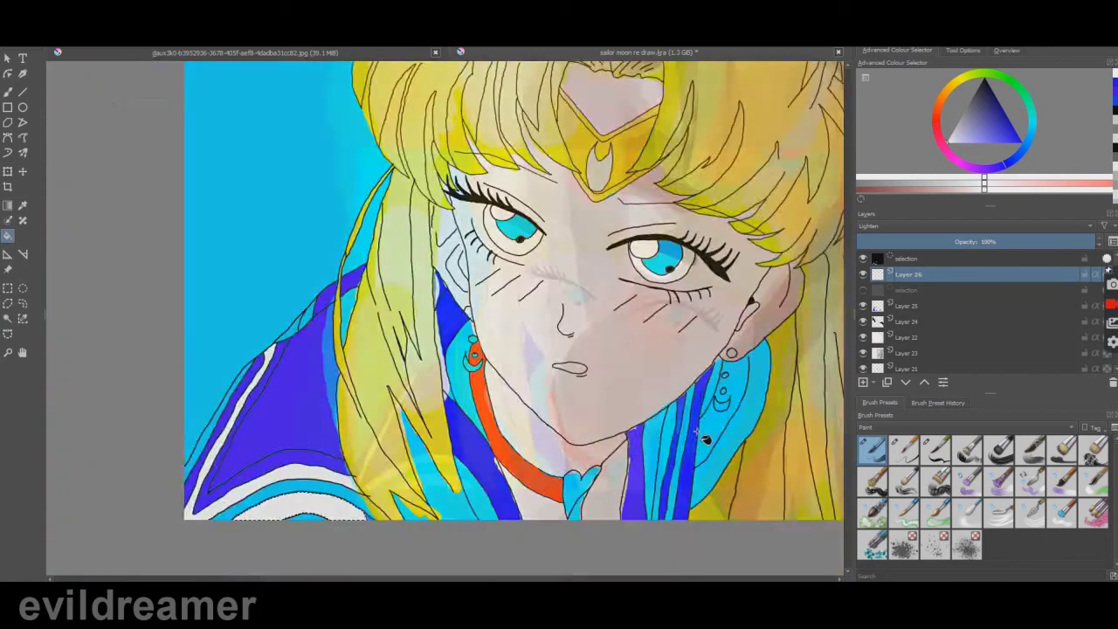
click(8, 318)
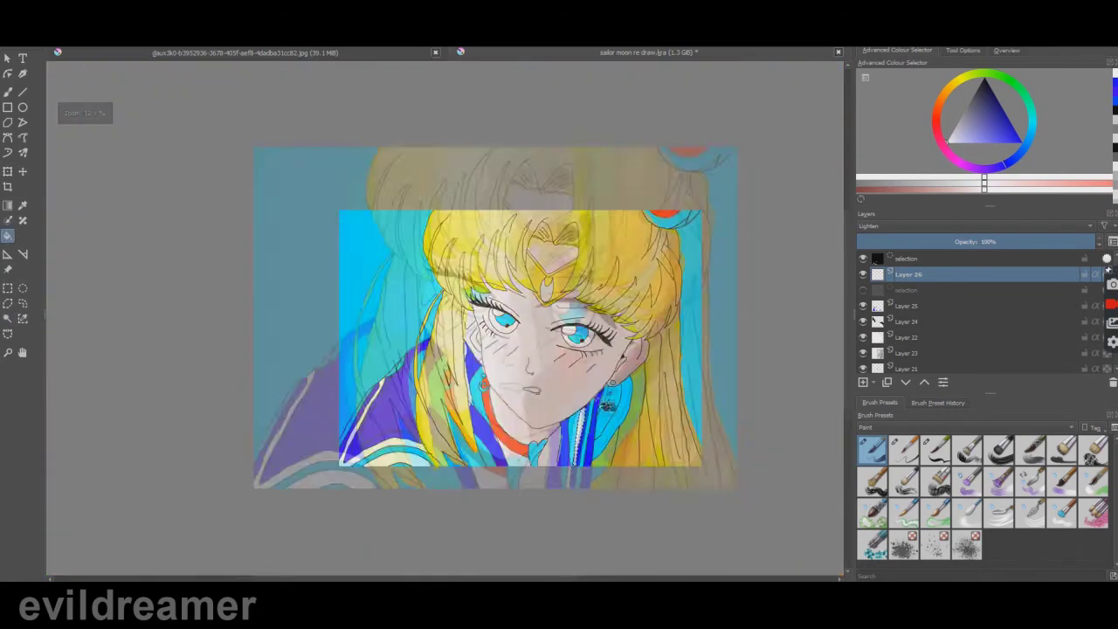
key(ctrl+r)
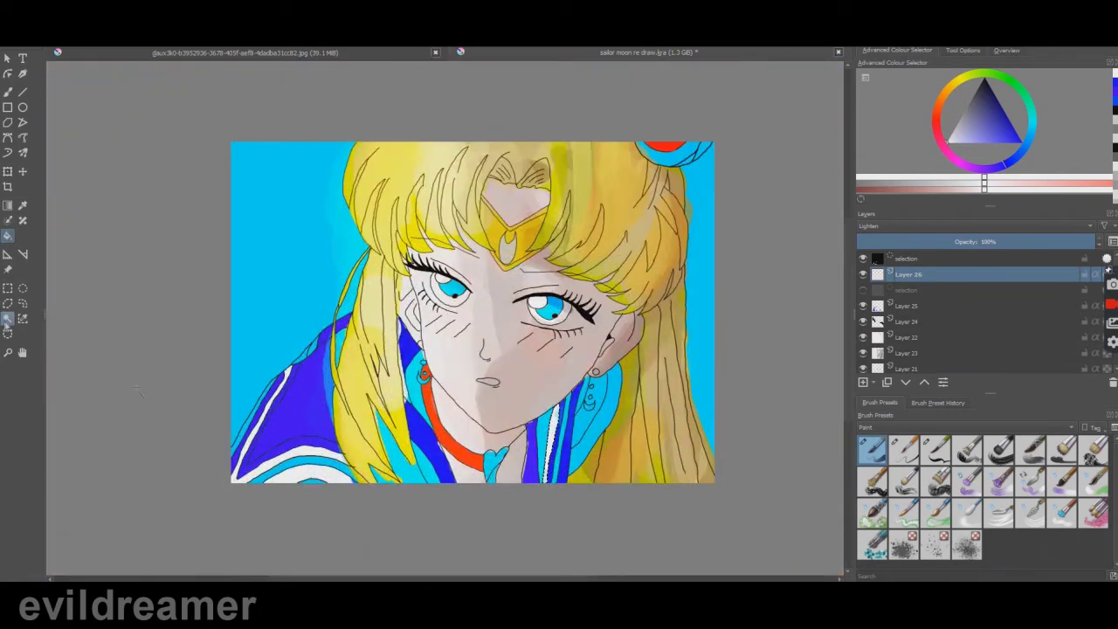
Select the light blue collar area right of the neck, behind the hanging earring, and fill it with near-white.
key(plus)
key(plus)
key(plus)
click(542, 470)
key(ctrl+r)
click(8, 234)
click(683, 353)
scroll(610, 328, down, 3)
Fill the remaining light blue gaps around the hanging earring right of the face with near-white.
scroll(576, 298, up, 3)
click(8, 236)
scroll(629, 288, up, 1)
scroll(616, 275, down, 2)
click(8, 318)
scroll(639, 307, up, 2)
click(554, 323)
click(8, 235)
click(563, 297)
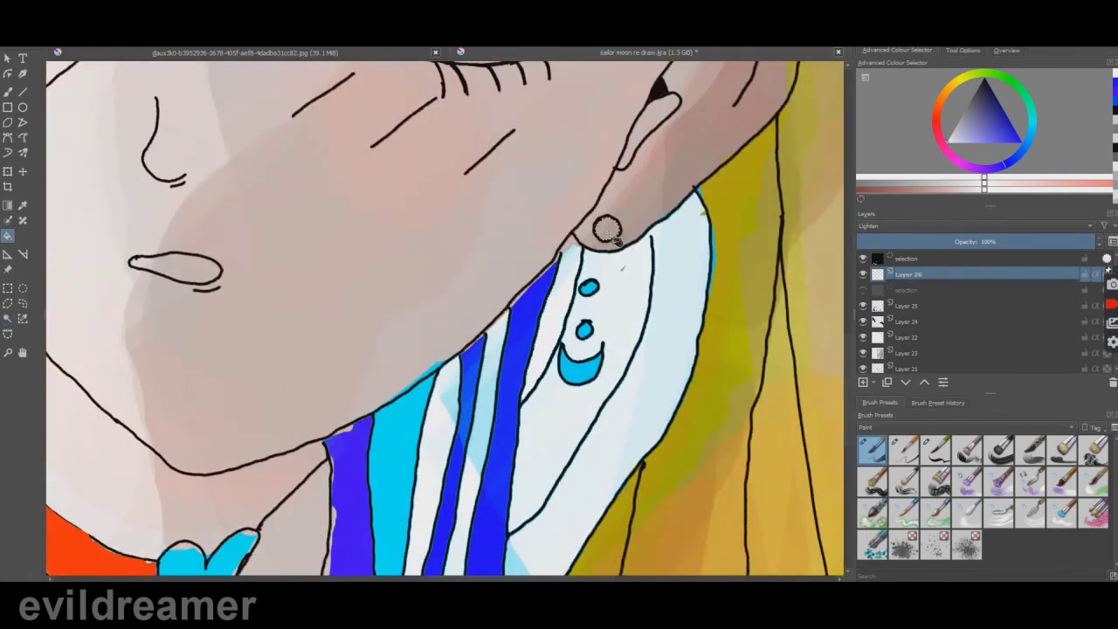
Clear the selection and check the reference image before returning to the redraw.
key(ctrl+shift+a)
scroll(613, 218, down, 5)
scroll(646, 86, up, 2)
click(244, 53)
click(618, 54)
drag(848, 301, 848, 270)
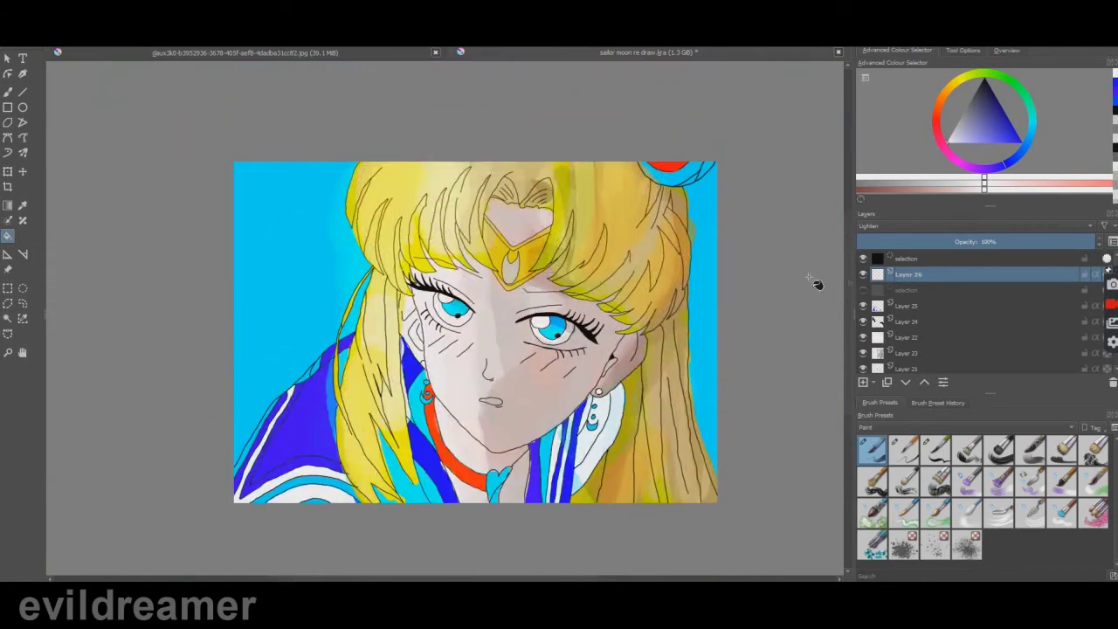
Select the ring around the red hair ornament and fill it with near-white.
scroll(700, 163, up, 2)
click(8, 318)
click(655, 194)
click(8, 236)
click(654, 194)
click(8, 319)
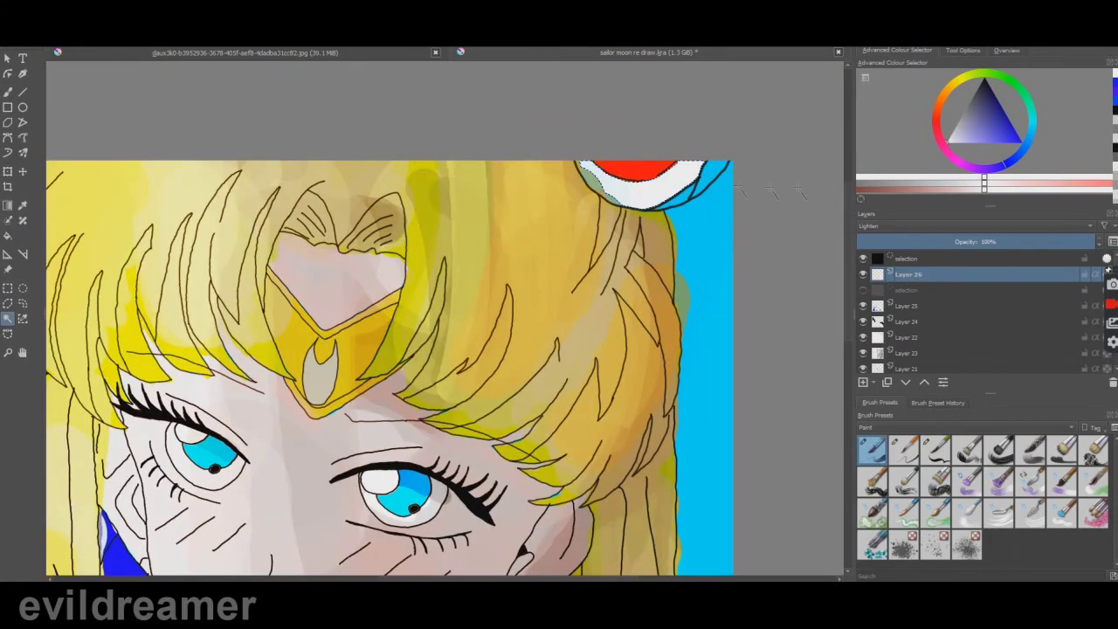
click(8, 236)
click(712, 181)
Fill the leftover patches along the edges of the hair ornament's ring with near-white.
scroll(729, 179, down, 4)
scroll(702, 177, up, 6)
click(8, 319)
click(839, 206)
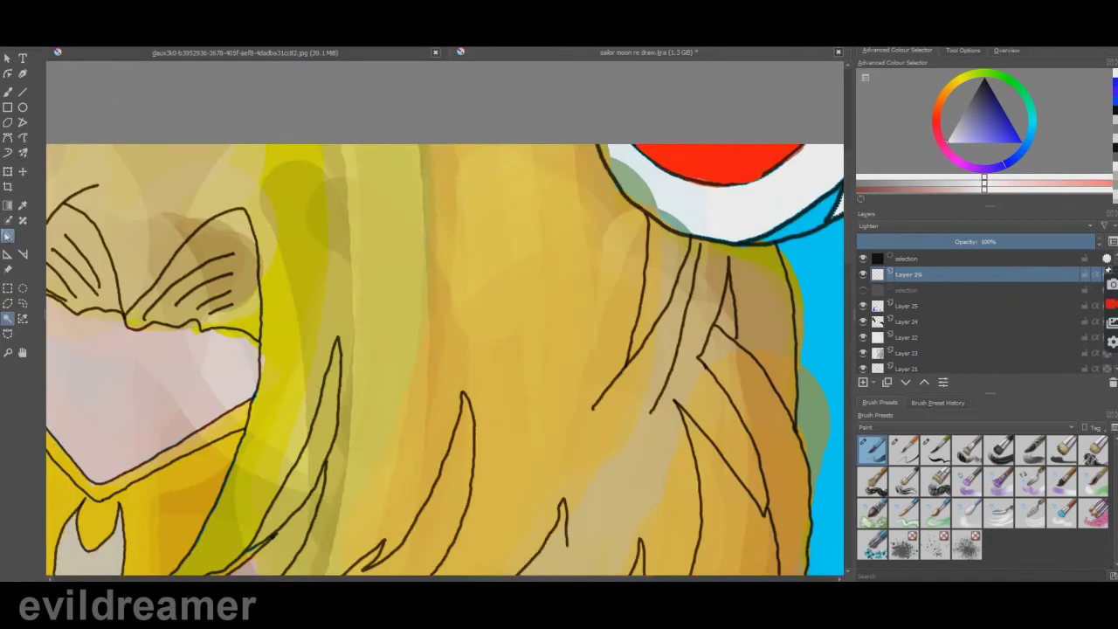
click(8, 236)
click(637, 192)
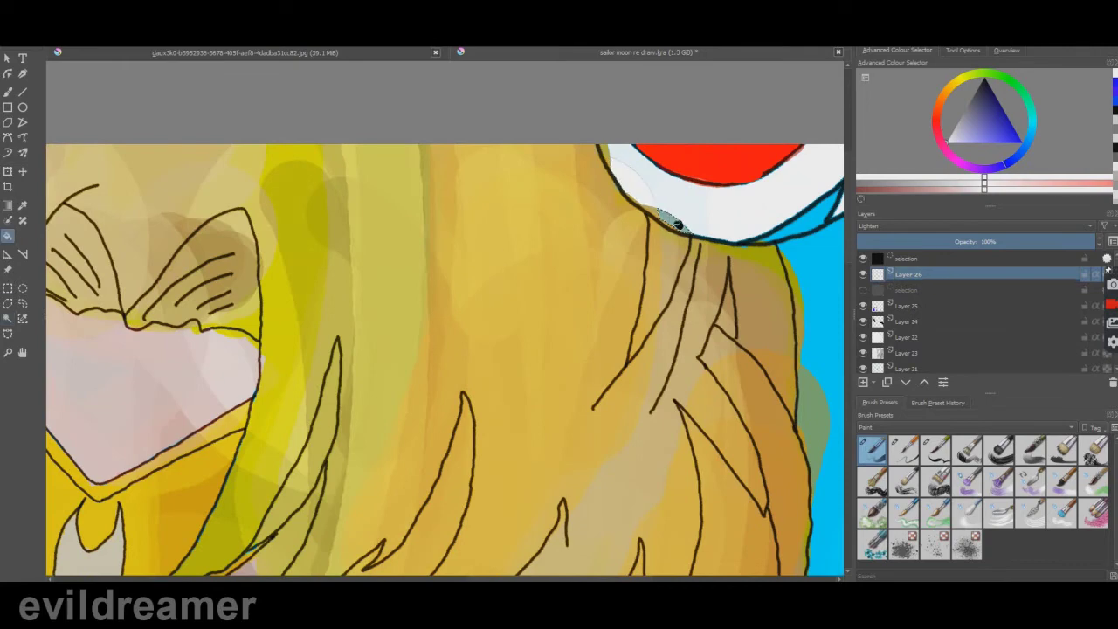
Fill the last light blue part of the hair ornament with near-white and hide the top selection mask.
scroll(577, 297, down, 2)
click(8, 319)
scroll(681, 227, up, 2)
click(761, 247)
click(8, 236)
click(777, 246)
scroll(777, 245, down, 6)
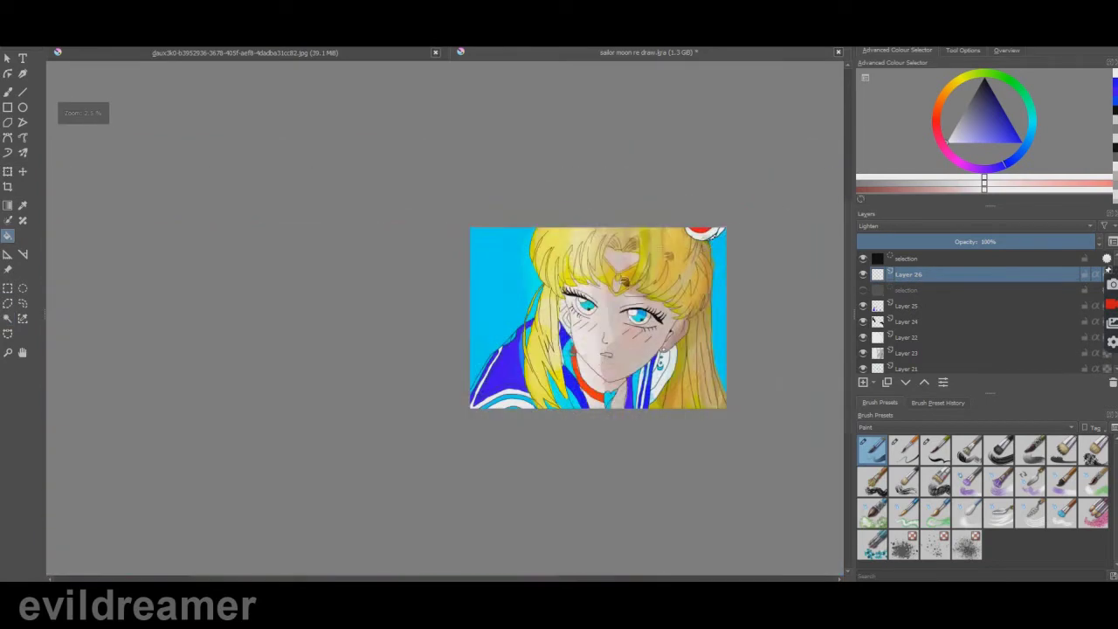
scroll(609, 361, up, 2)
drag(580, 312, 521, 315)
click(908, 259)
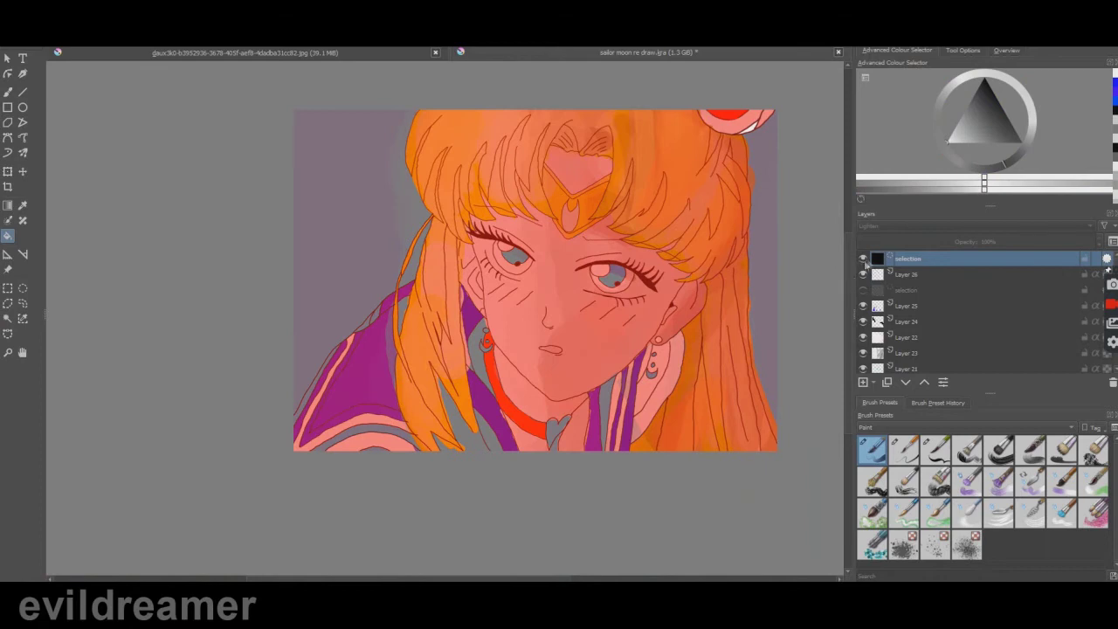
click(863, 259)
Add a new layer in Colour blending mode and choose a dark blue for brush painting.
click(863, 383)
right_click(913, 256)
click(941, 262)
click(1020, 138)
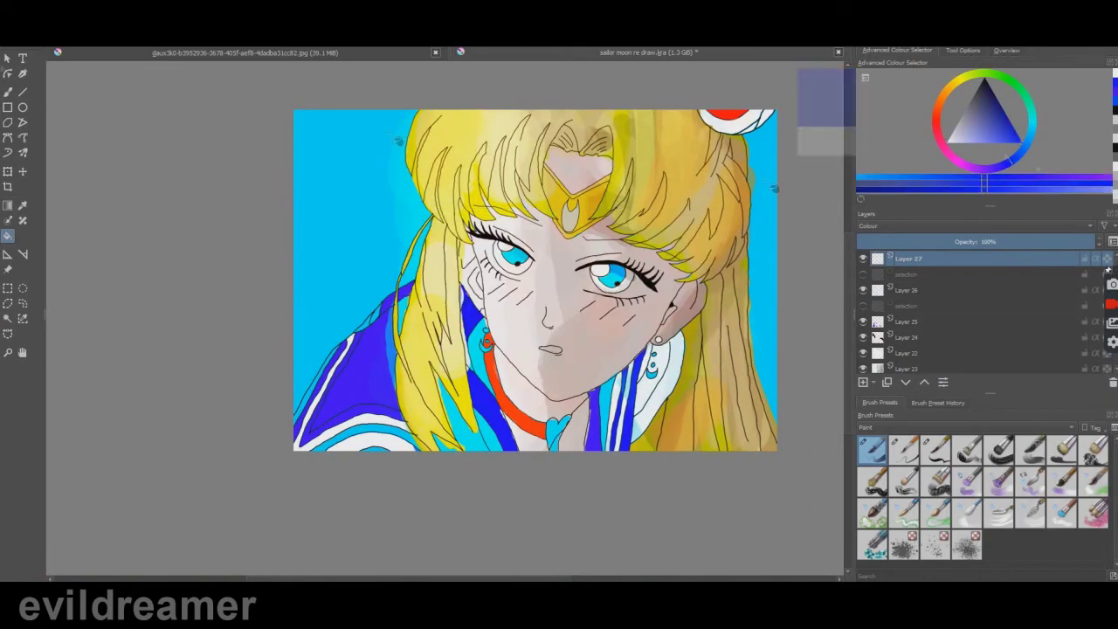
click(1010, 123)
click(7, 152)
scroll(407, 383, up, 2)
scroll(573, 368, down, 1)
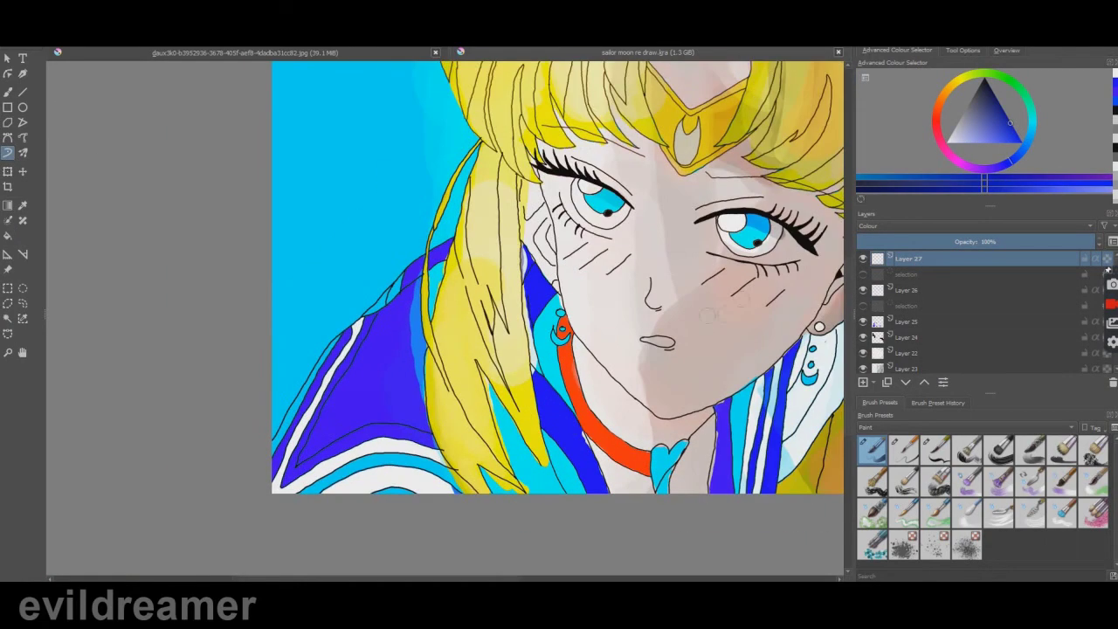
Try Normal blending mode on Layer 27 with a dark blue test stroke at the collar below the hair strand.
double_click(940, 258)
click(477, 272)
click(476, 374)
key(Return)
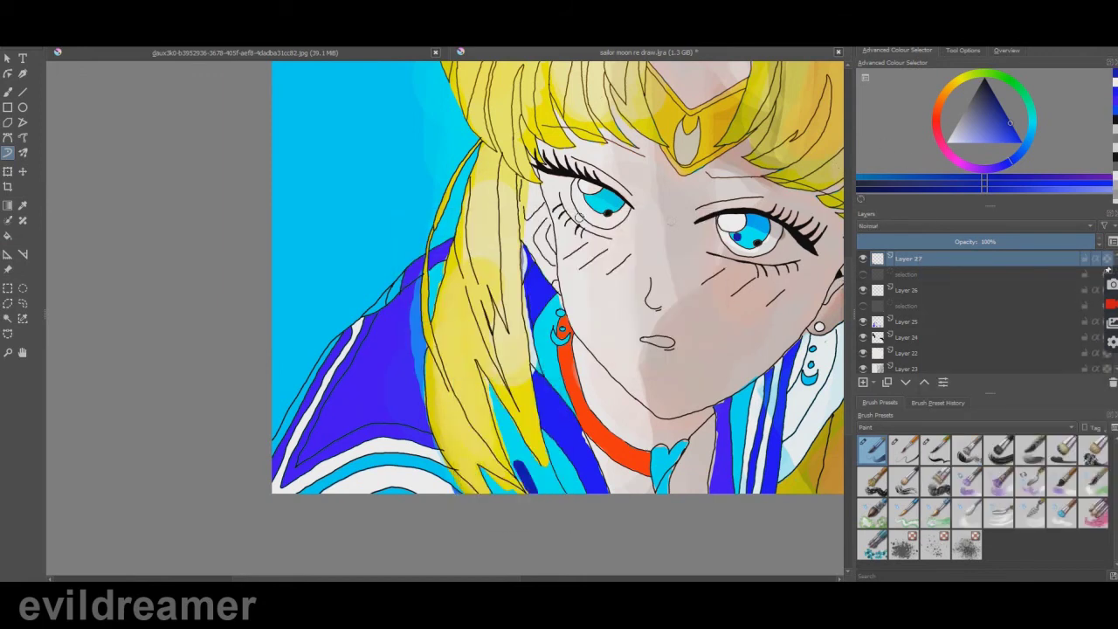
scroll(637, 125, down, 2)
scroll(603, 262, up, 3)
key(ctrl+z)
key(ctrl+z)
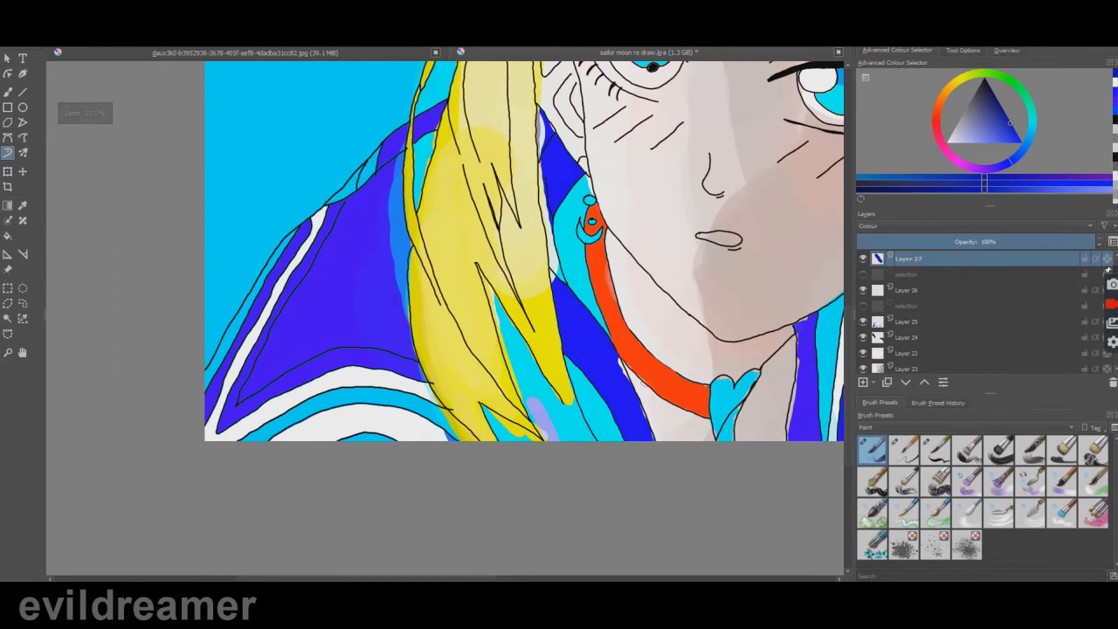
Change the blending mode of Layer 27 to Normal.
right_click(921, 258)
click(941, 262)
click(494, 271)
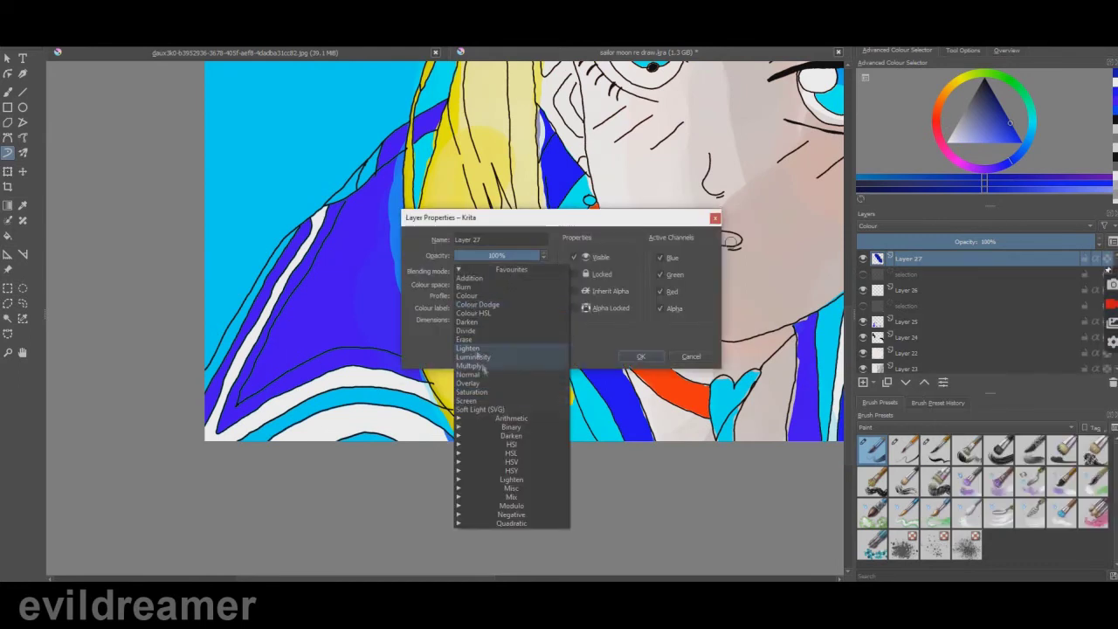
click(478, 372)
click(641, 357)
Select the light blue collar area between the hair strand tips and fill it with dark blue.
click(515, 359)
click(8, 236)
click(541, 389)
scroll(533, 376, down, 3)
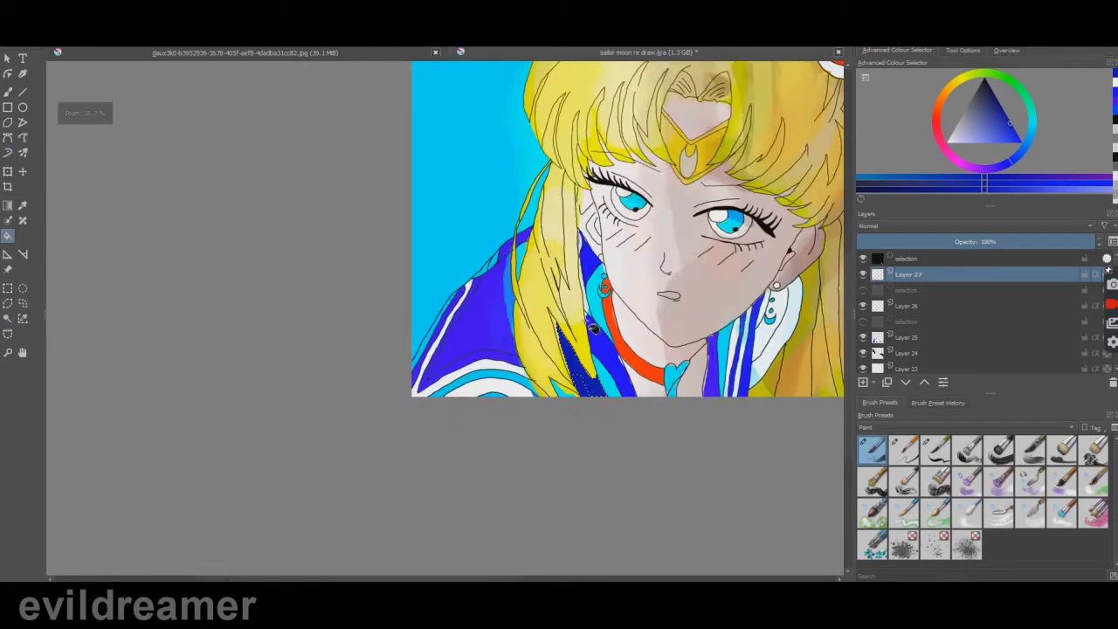
Select the small light blue gap at the lower hair tips and fill it with dark blue.
scroll(517, 370, up, 3)
click(8, 319)
click(524, 432)
click(8, 236)
click(524, 433)
scroll(611, 313, down, 1)
Select the curved light blue stripe across the shoulder and fill it with dark blue.
click(8, 319)
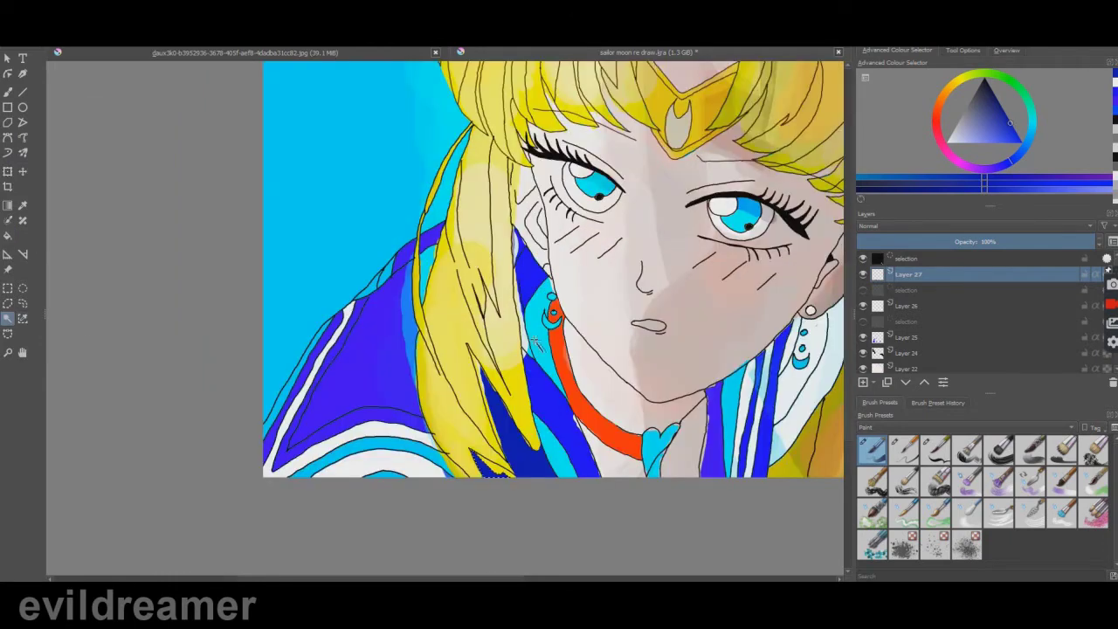
scroll(547, 349, down, 3)
scroll(520, 436, up, 4)
key(f)
scroll(520, 437, down, 3)
key(ctrl+r)
scroll(524, 410, up, 3)
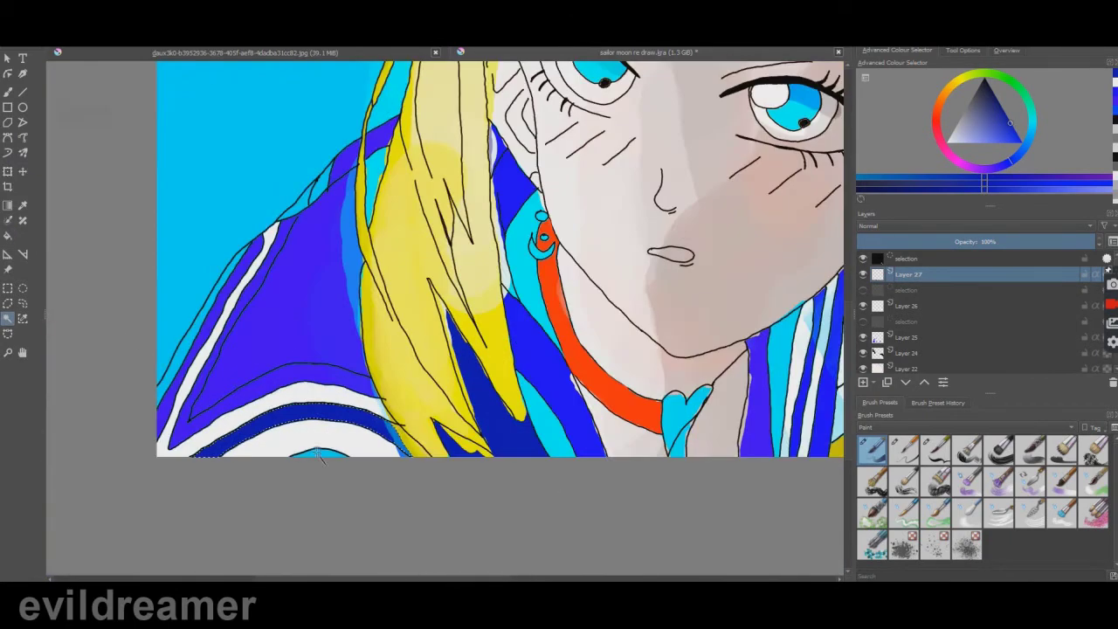
Select the light blue outer edge of the shoulder collar and fill it with dark blue.
click(7, 322)
click(192, 321)
scroll(320, 324, down, 2)
key(f)
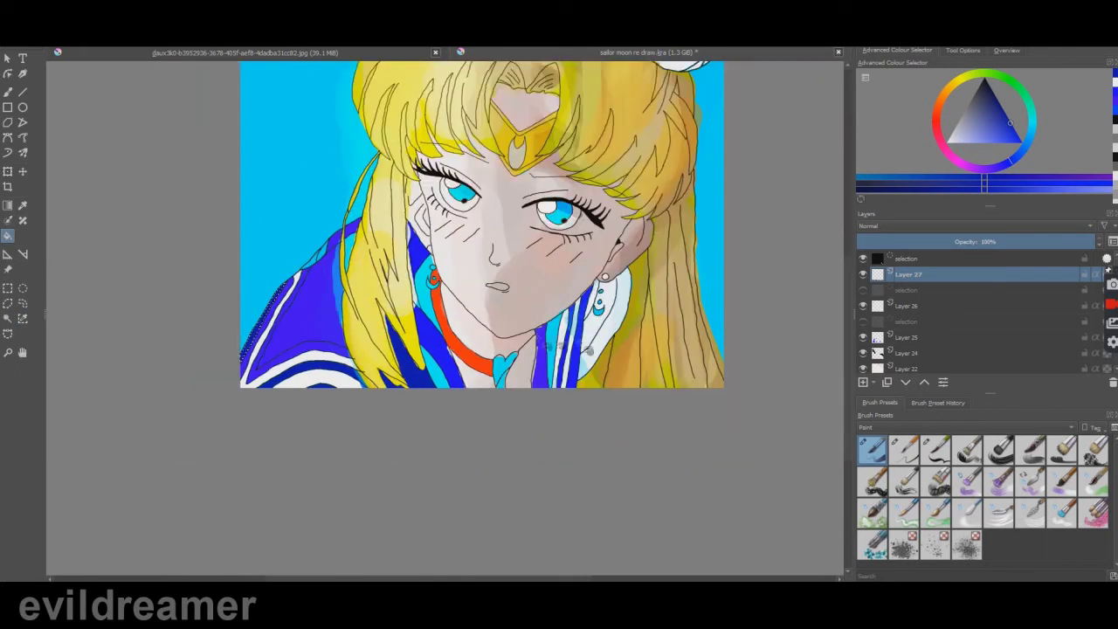
Select the uncoloured slivers along the collar edge right of the neck and fill the lower one with dark blue.
scroll(543, 360, up, 5)
scroll(600, 363, down, 2)
click(7, 320)
scroll(681, 301, up, 3)
scroll(690, 295, down, 2)
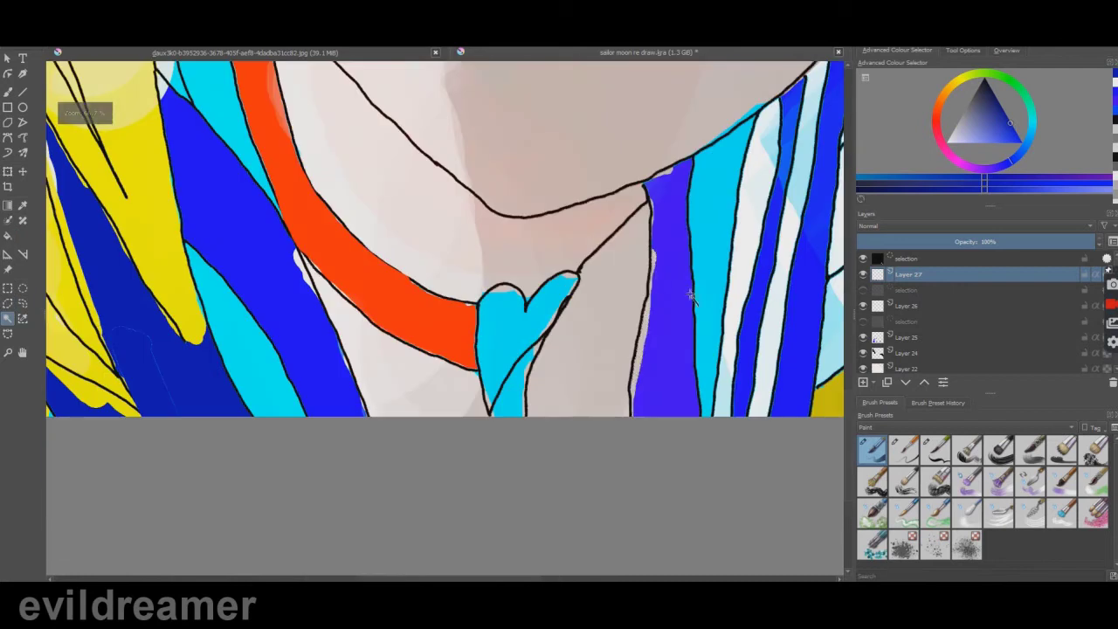
scroll(587, 365, up, 3)
click(756, 262)
click(7, 235)
click(764, 210)
Fill the uncoloured gaps at the collar's upper corner under the jaw with dark blue.
scroll(279, 174, down, 4)
scroll(358, 113, up, 5)
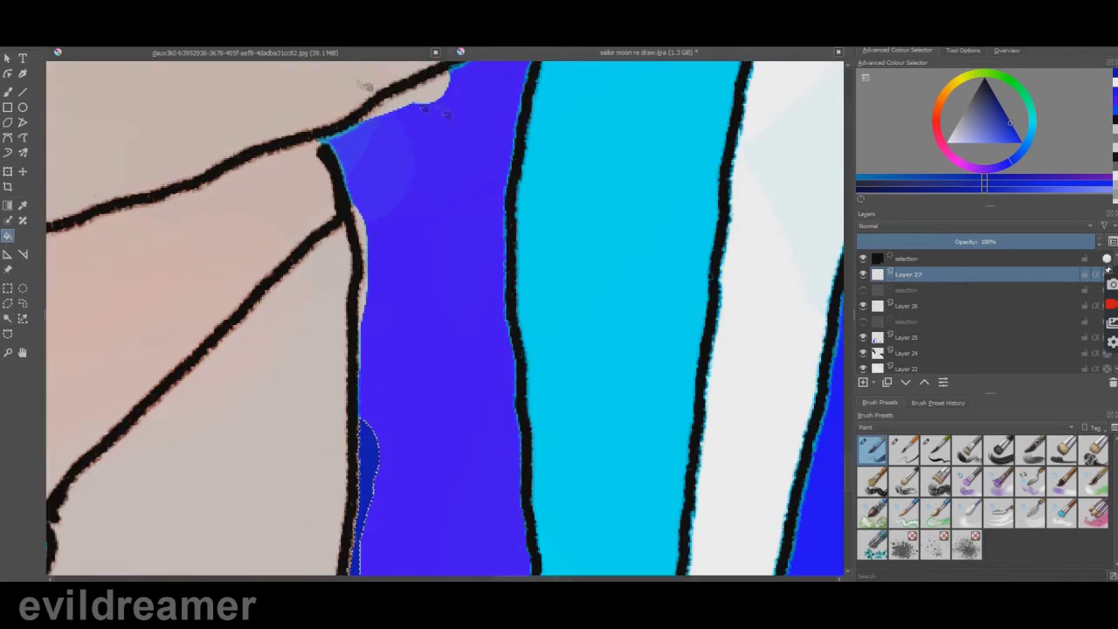
click(419, 105)
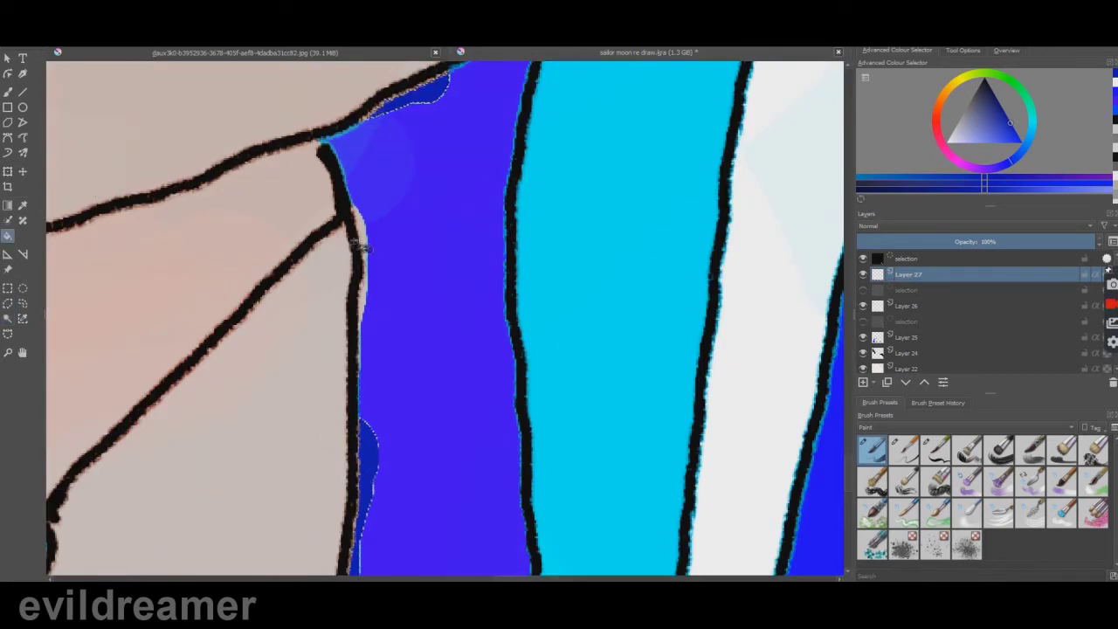
click(360, 245)
Select the light blue sliver on top of the shoulder near the hair and fill it with dark blue.
scroll(372, 246, down, 5)
scroll(225, 171, up, 4)
click(7, 319)
click(304, 293)
click(7, 235)
click(303, 299)
scroll(746, 382, down, 4)
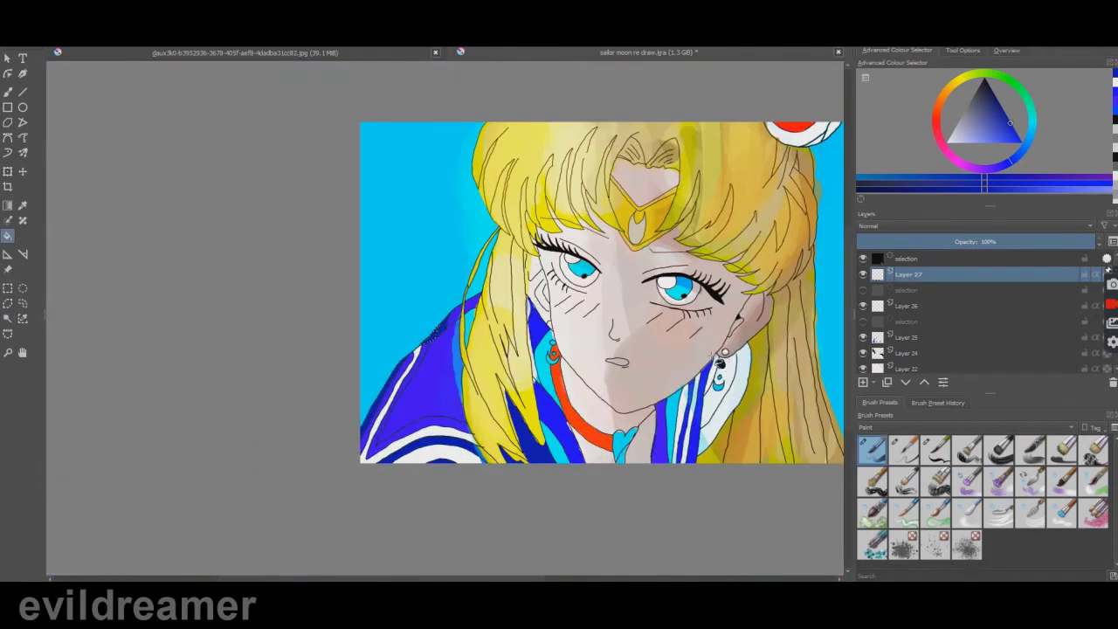
Sample an orange from the artwork and fill the heart-shaped choker pendant with it.
scroll(708, 414, up, 2)
ctrl+click(775, 78)
scroll(589, 491, up, 1)
click(7, 320)
click(515, 445)
click(7, 236)
click(520, 452)
scroll(603, 437, down, 3)
scroll(603, 429, up, 4)
click(7, 320)
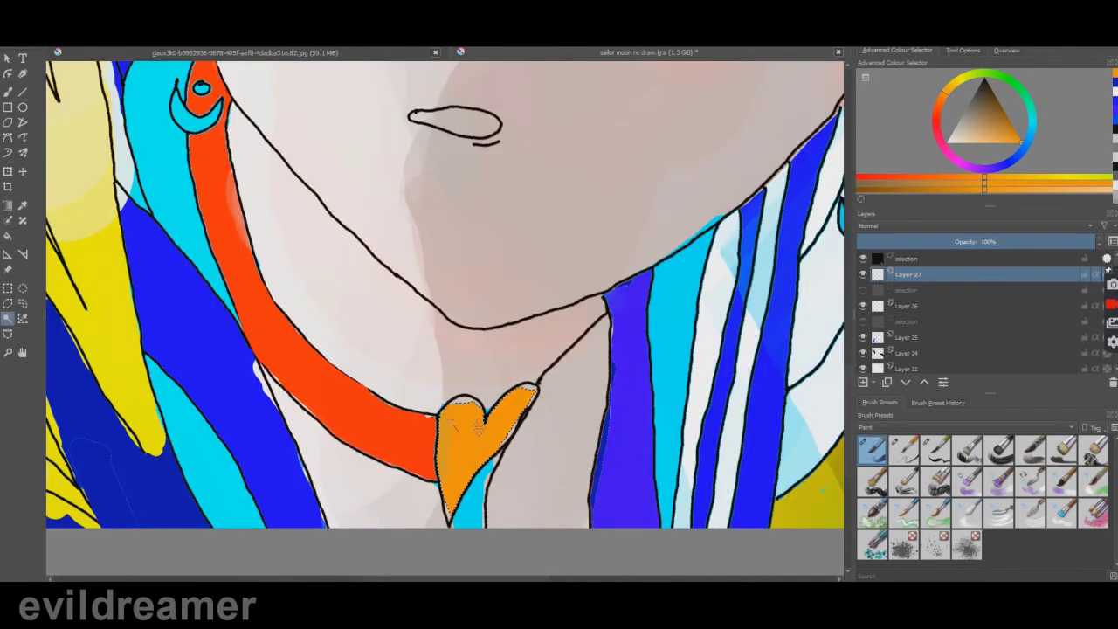
Clear the selection and paint the light blue strip under the heart pendant with orange and pale orange.
key(ctrl+shift+a)
click(7, 152)
scroll(541, 458, up, 2)
scroll(443, 382, down, 2)
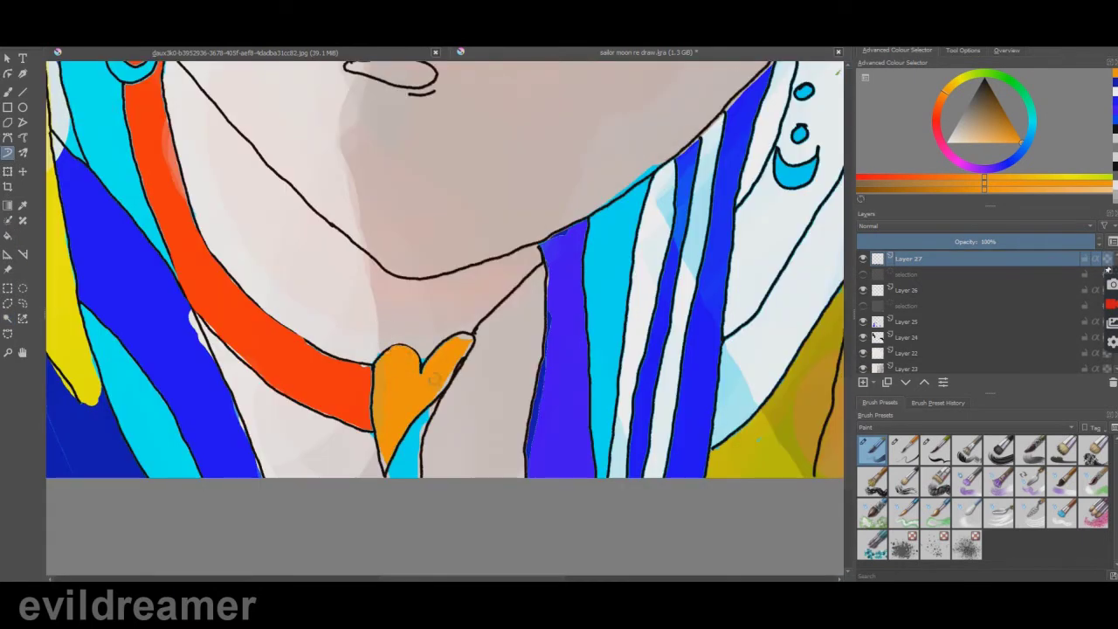
scroll(362, 449, down, 5)
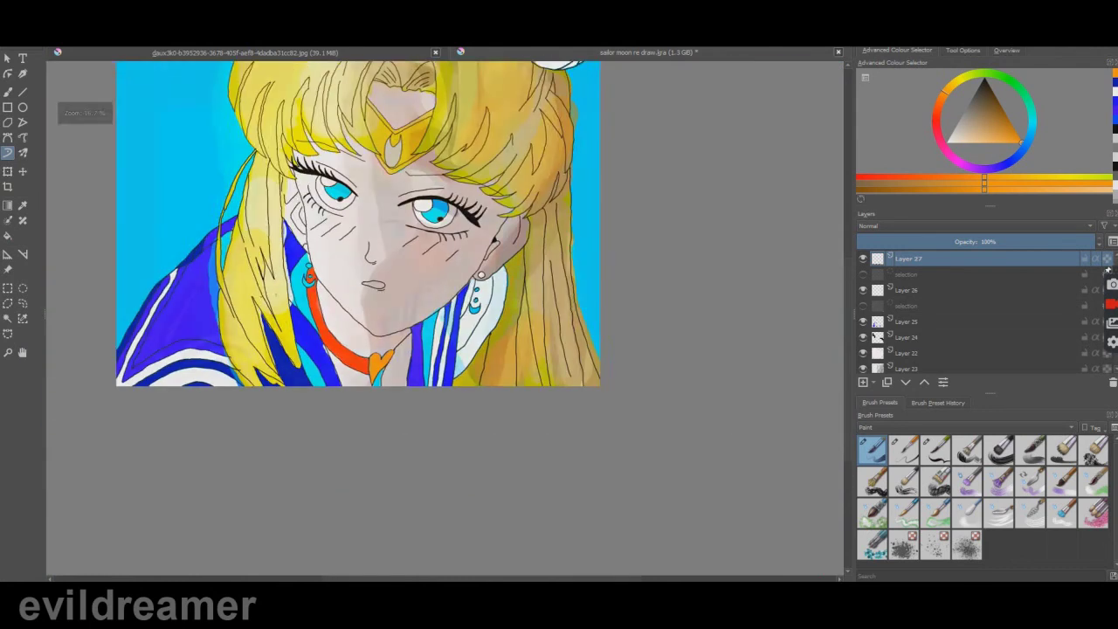
scroll(349, 262, up, 4)
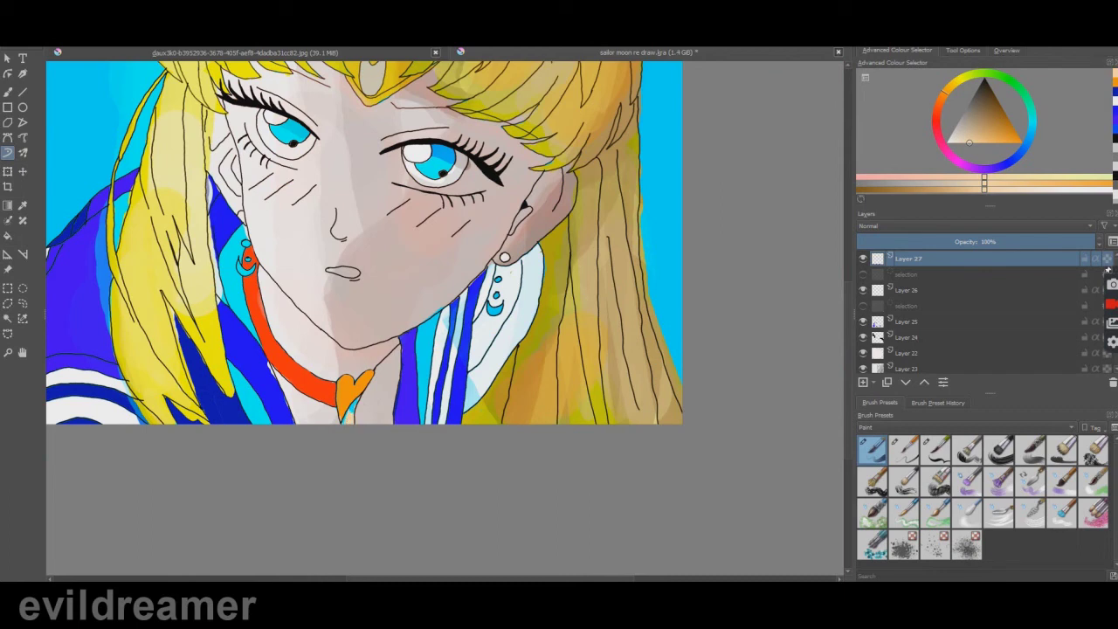
scroll(366, 424, down, 2)
scroll(350, 356, up, 2)
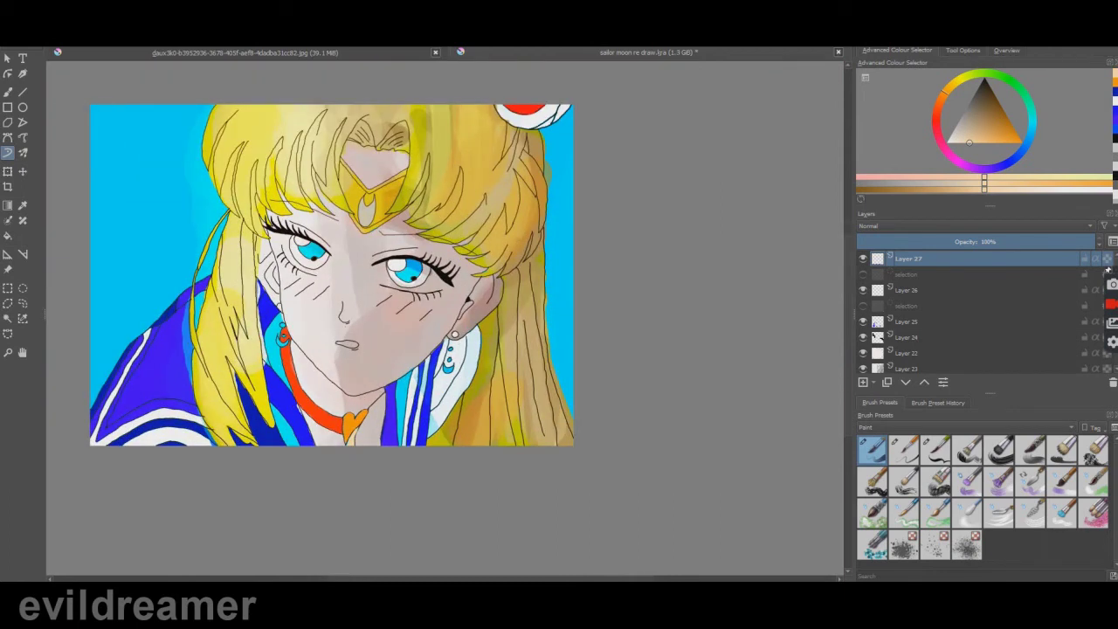
Save the drawing and choose a saturated golden yellow as the painting colour.
key(ctrl+s)
click(952, 84)
click(1020, 141)
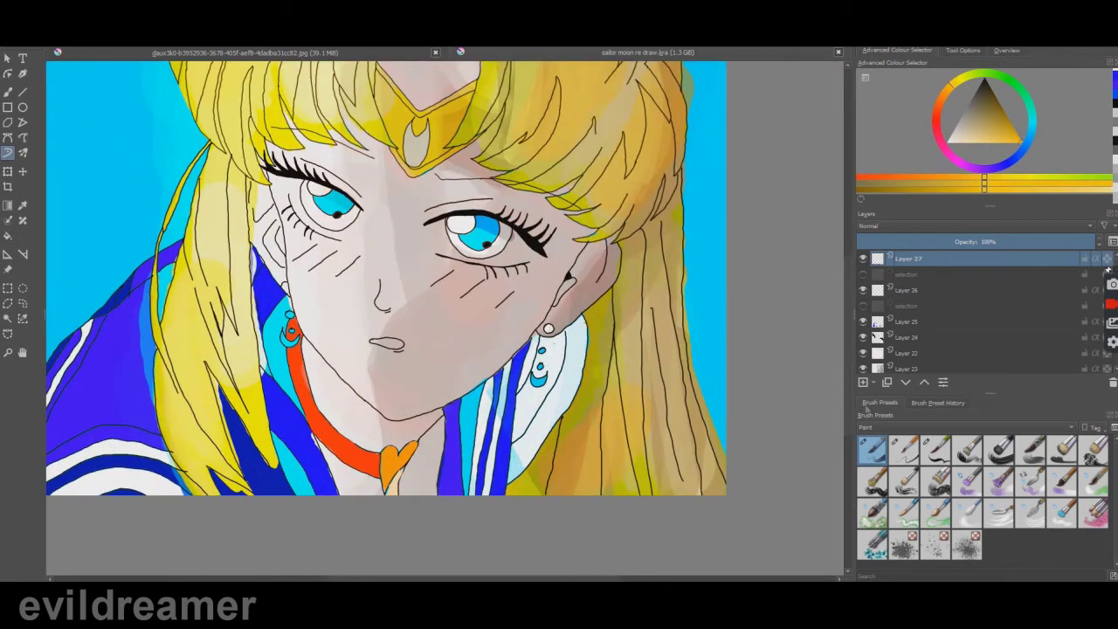
Add a new layer above Layer 27 and set its blending mode to Colour.
click(863, 383)
right_click(915, 260)
click(948, 267)
click(515, 270)
click(515, 325)
click(638, 356)
Brush golden yellow over the bangs, side hair and long strands on Layer 28.
scroll(253, 213, down, 2)
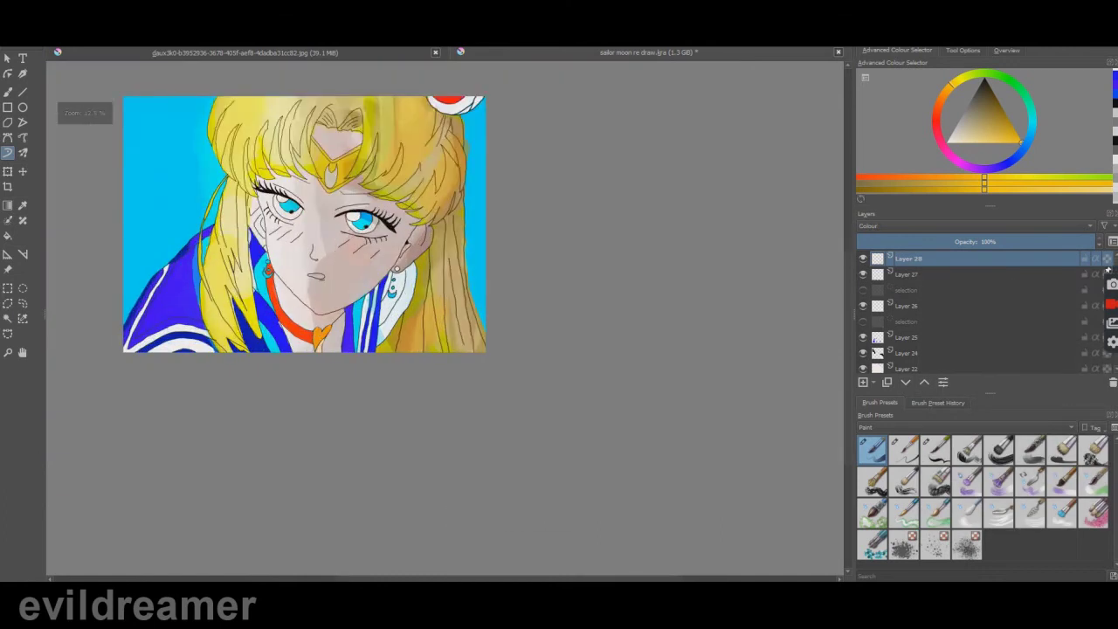
scroll(144, 205, up, 2)
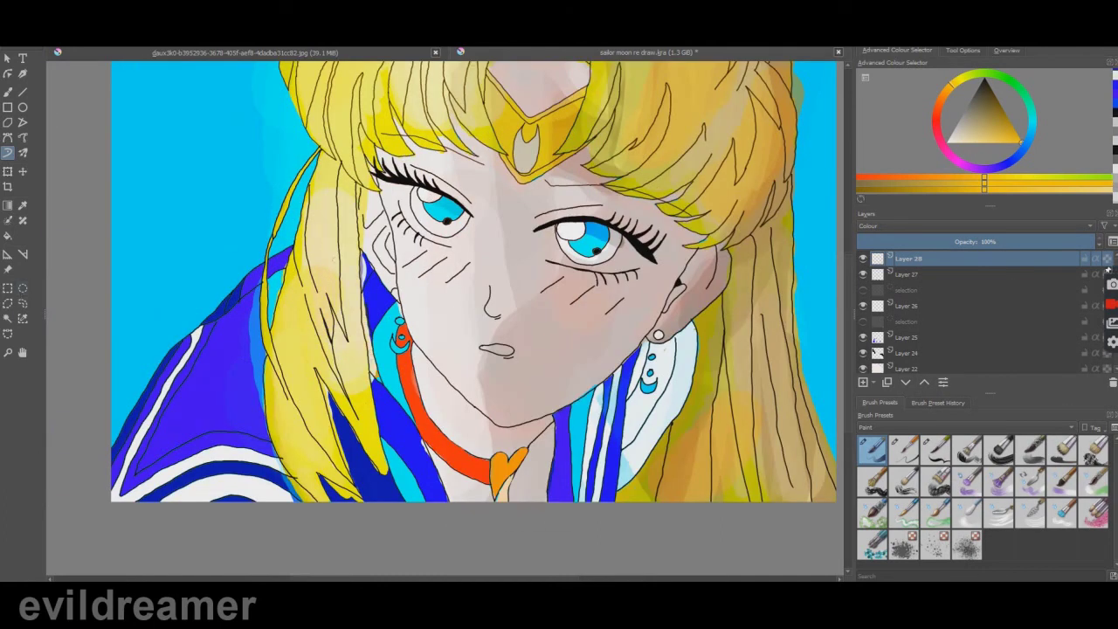
scroll(838, 297, down, 2)
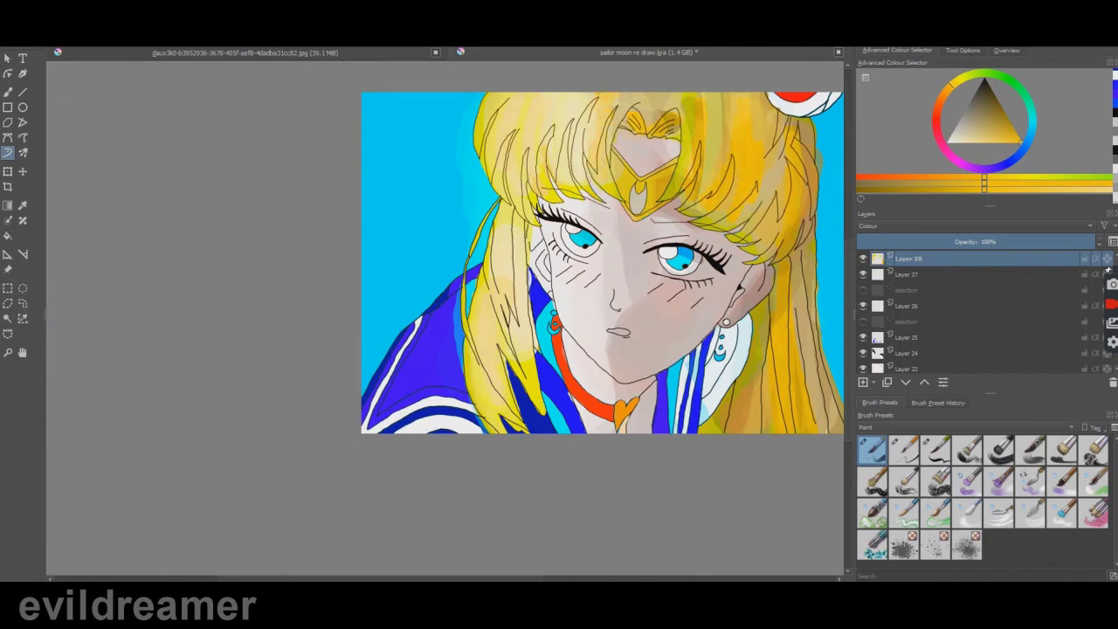
drag(453, 577, 507, 577)
scroll(409, 288, down, 2)
scroll(425, 297, up, 1)
scroll(590, 165, up, 2)
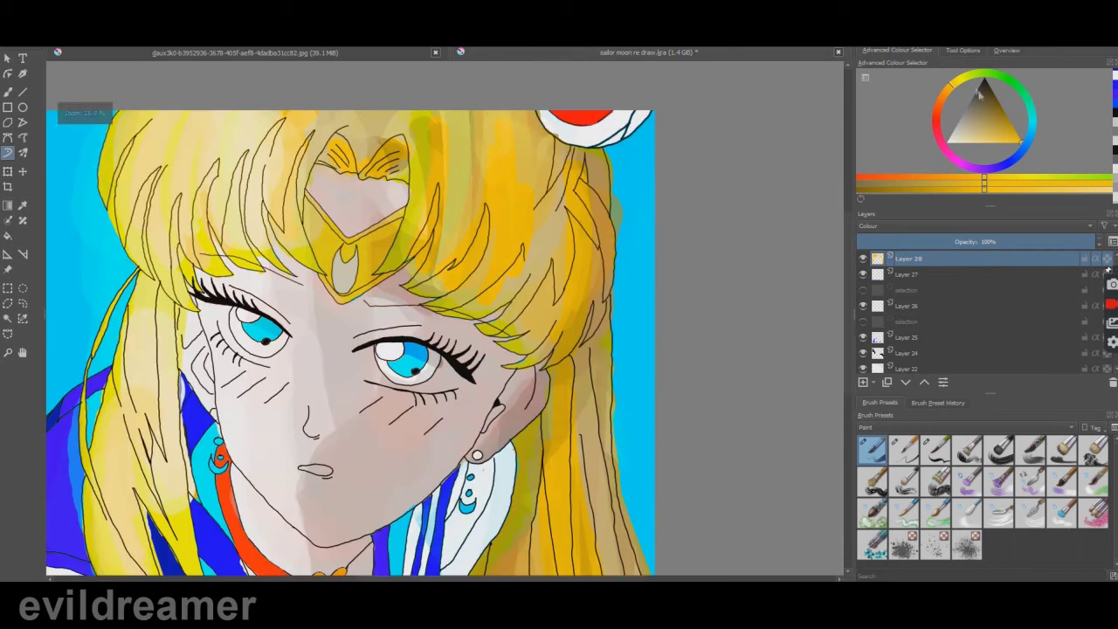
ctrl+click(558, 125)
click(956, 131)
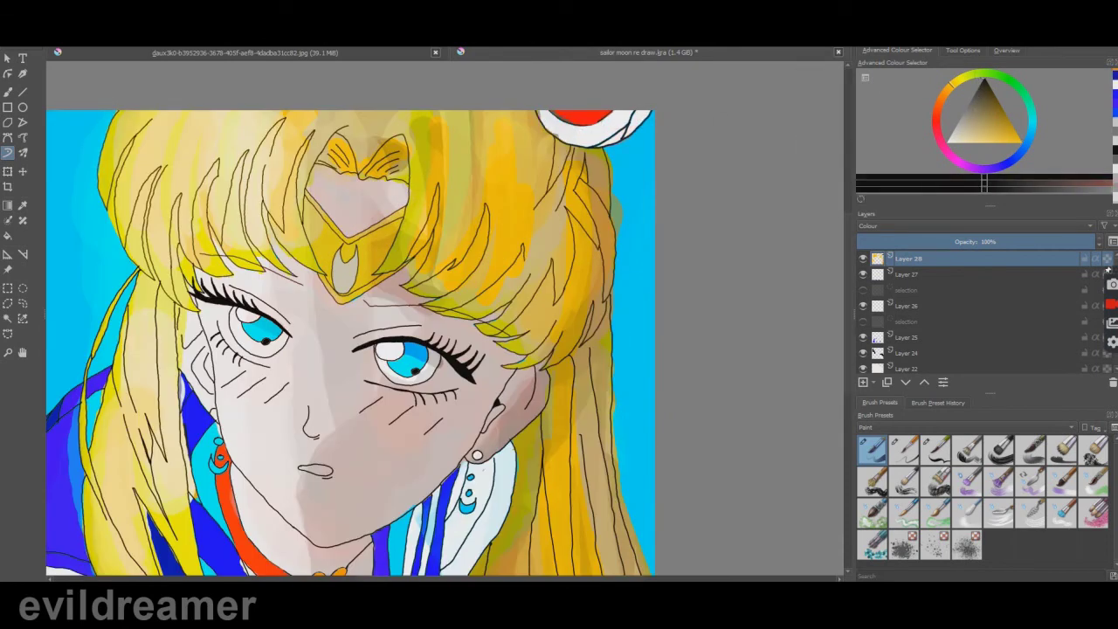
click(936, 118)
click(951, 133)
drag(566, 114, 597, 116)
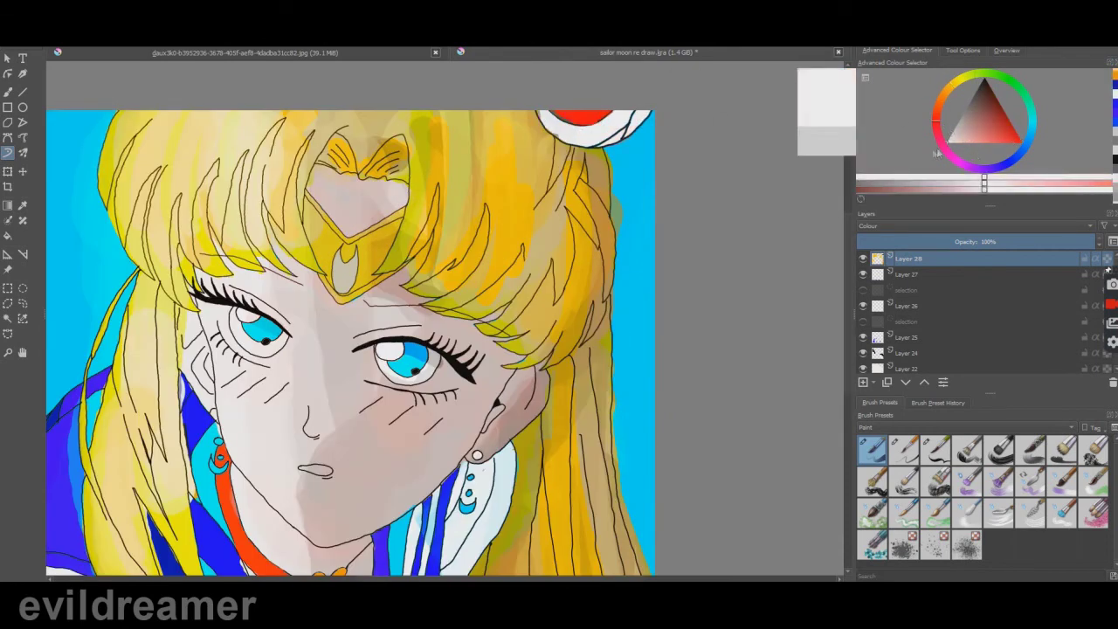
Add another new layer above Layer 28 and set its blending mode to Colour.
right_click(920, 260)
click(863, 382)
right_click(908, 264)
click(931, 274)
click(496, 271)
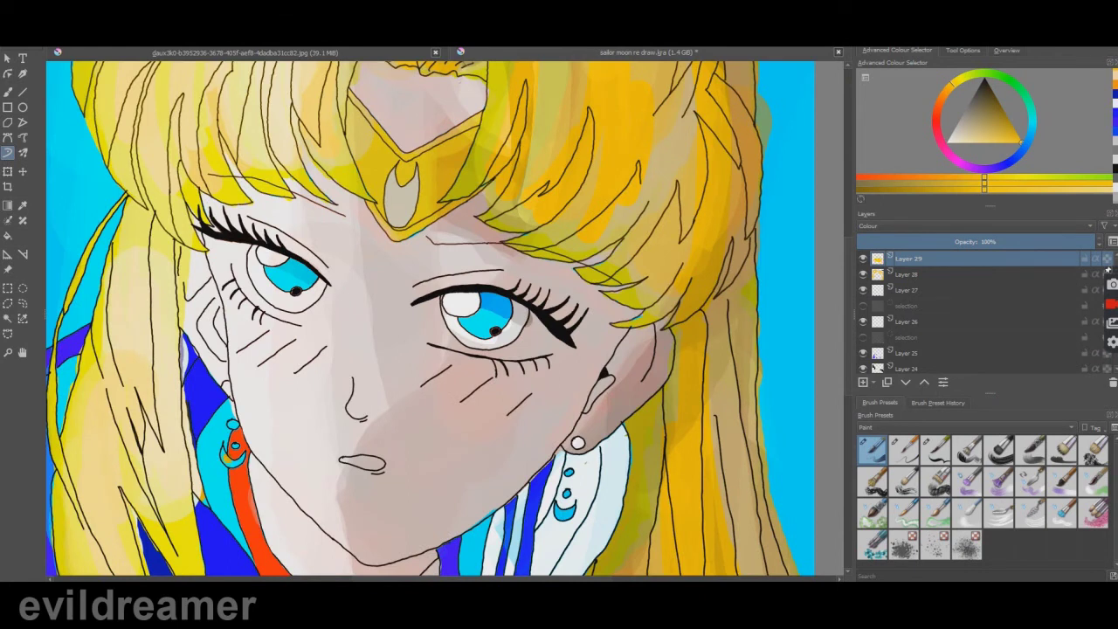
Select the light blue earring left of the face and fill its crescent and beads with golden yellow.
click(9, 320)
click(229, 459)
click(8, 236)
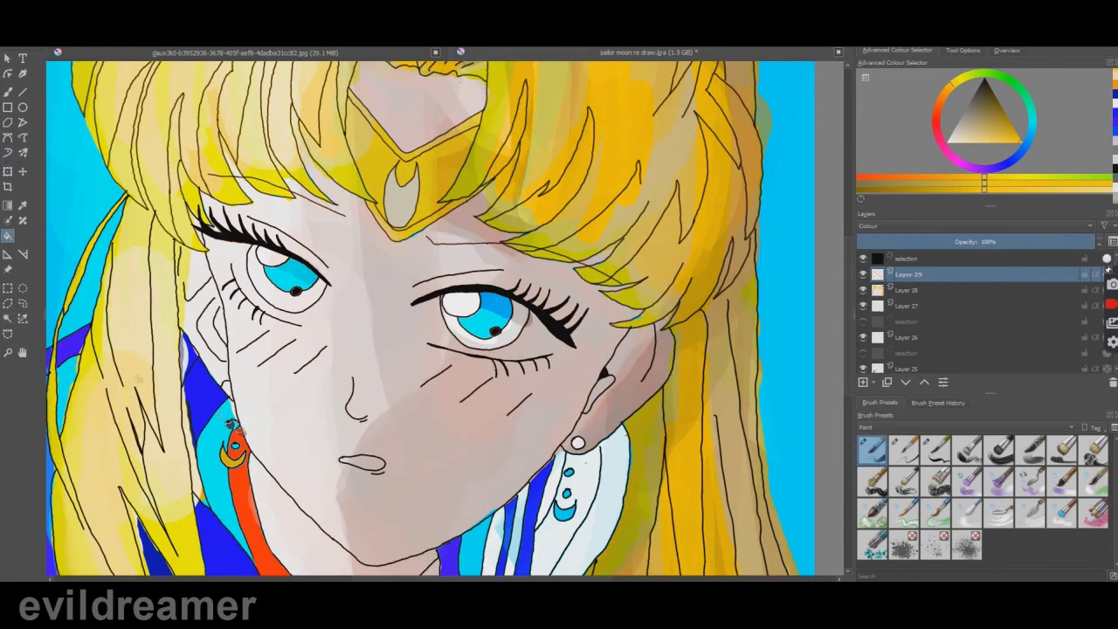
scroll(536, 431, down, 1)
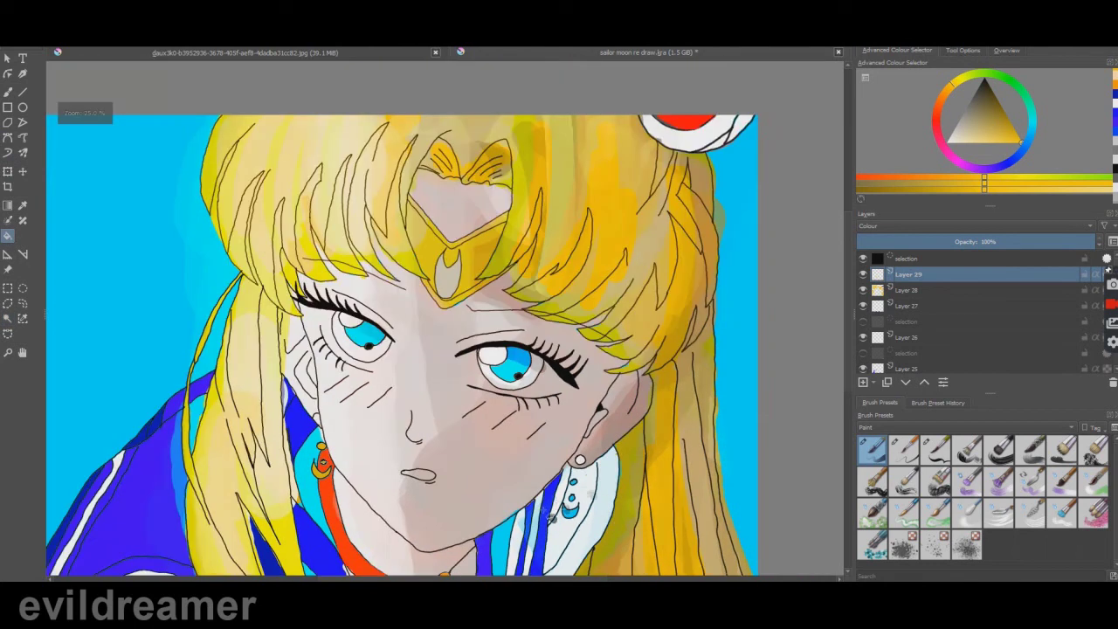
Fill the crescent and beads of the earring on the ear beside the white collar with golden yellow.
scroll(564, 489, up, 4)
click(10, 238)
click(527, 500)
click(8, 320)
click(533, 437)
click(8, 320)
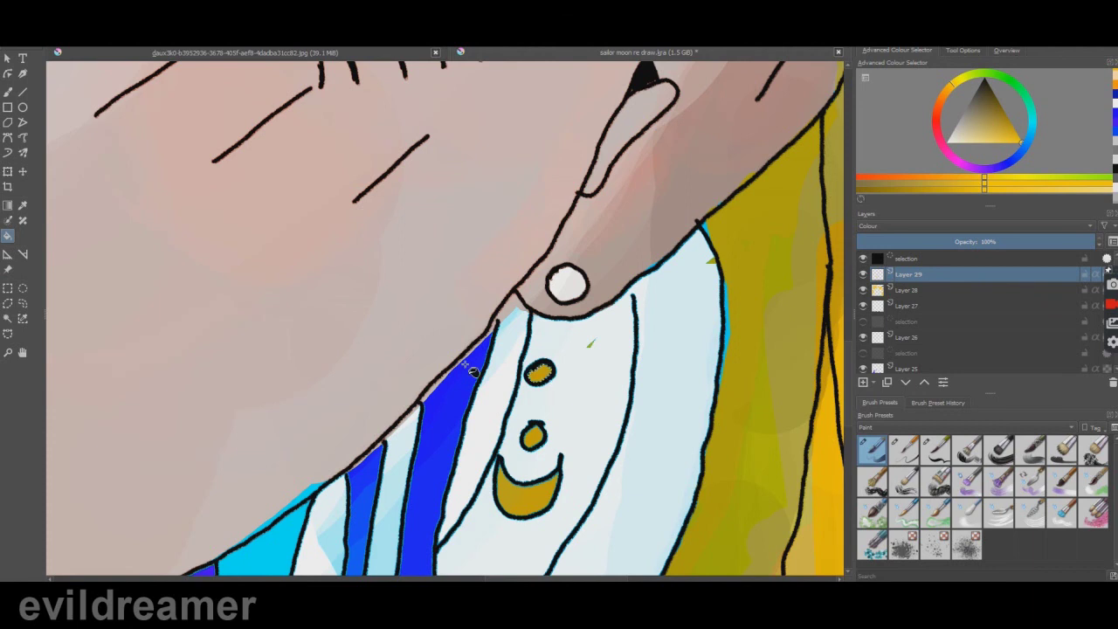
Sample the collar's near-white and fill that earring's upper bead with it.
ctrl+click(596, 379)
click(540, 375)
click(8, 319)
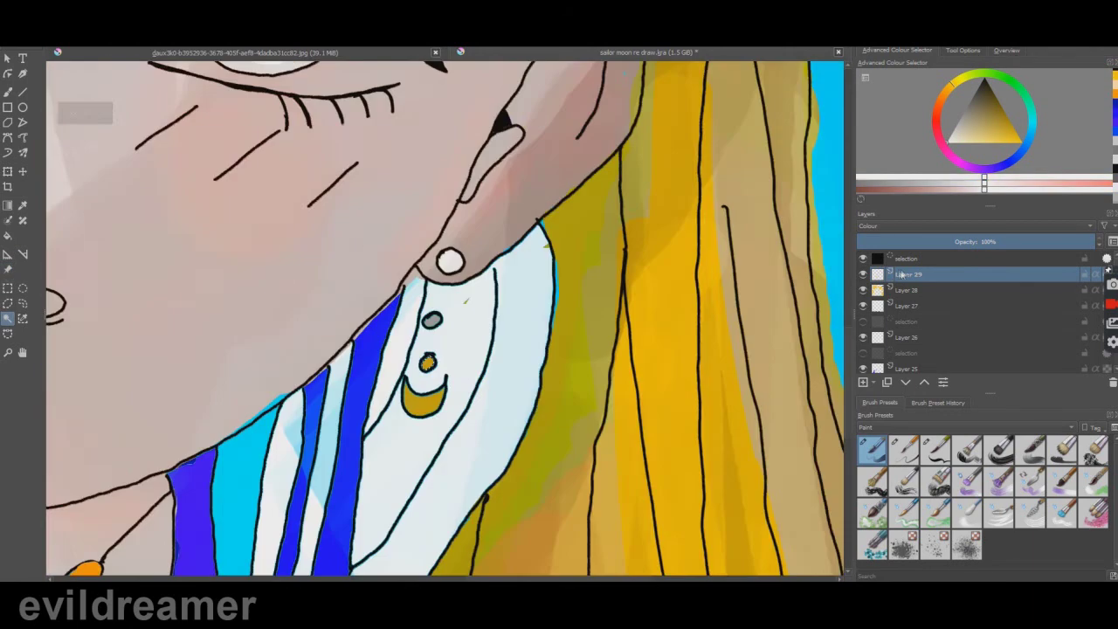
Add a new layer above Layer 29, then select both earring beads and fill them with near-white.
click(899, 259)
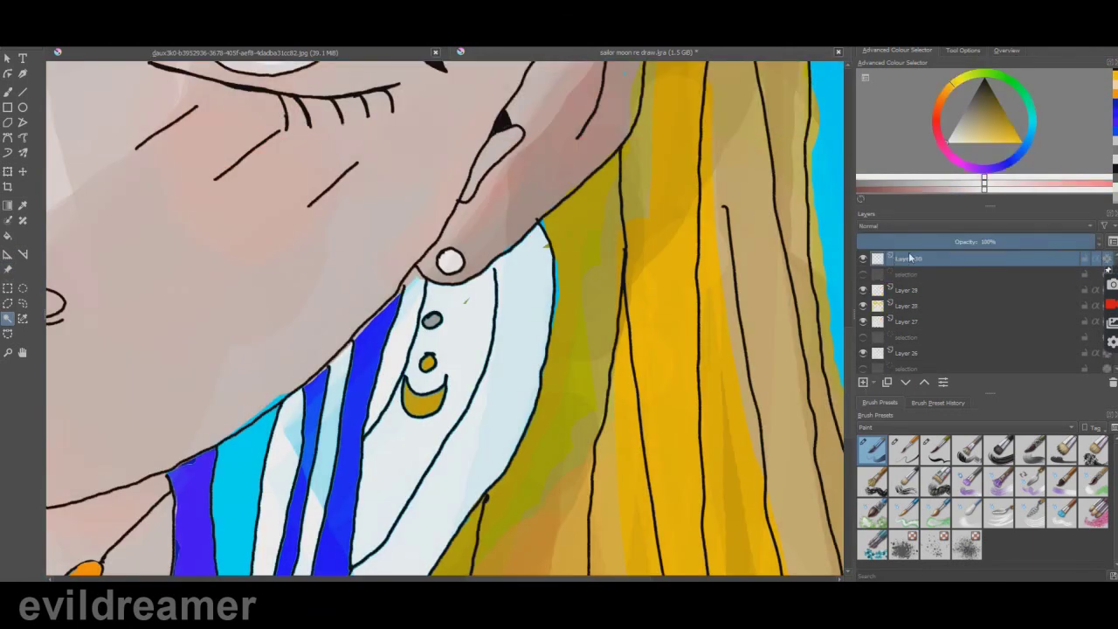
key(F3)
click(471, 328)
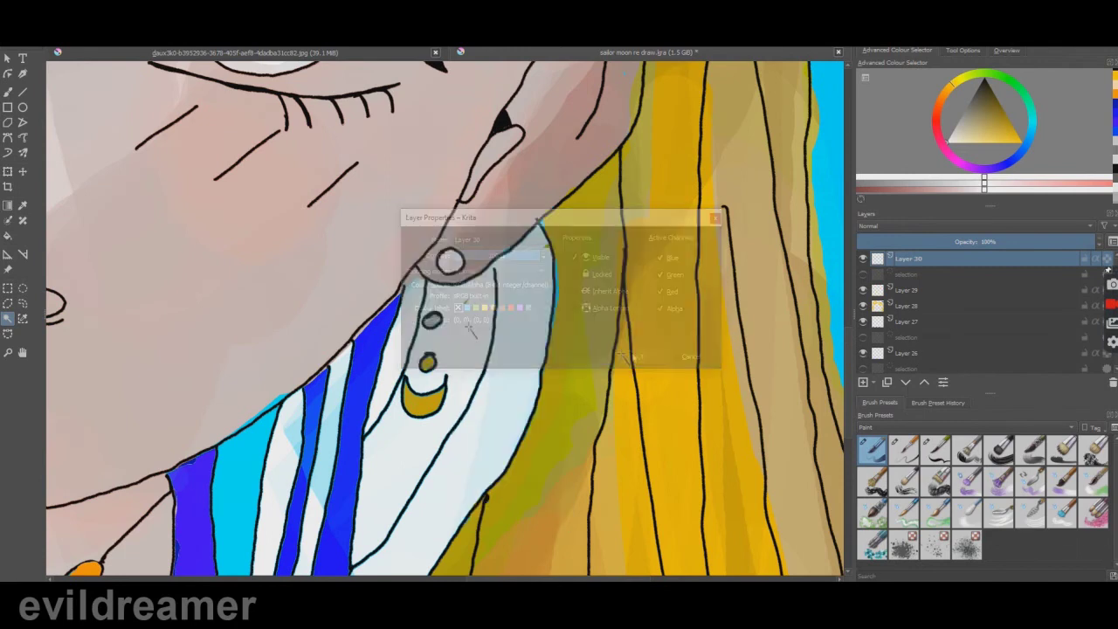
click(428, 364)
click(8, 236)
scroll(371, 358, up, 2)
click(483, 366)
click(7, 319)
click(491, 278)
click(7, 236)
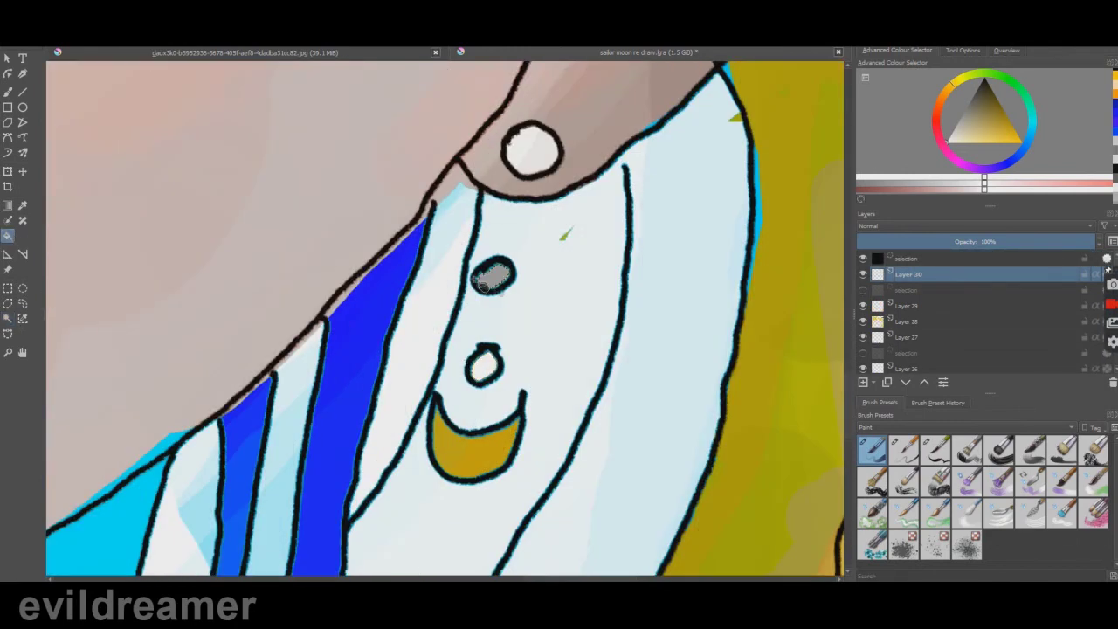
click(484, 282)
Set Layer 30's blending mode to Colour.
scroll(450, 286, down, 6)
scroll(194, 153, down, 1)
scroll(156, 116, up, 1)
right_click(919, 274)
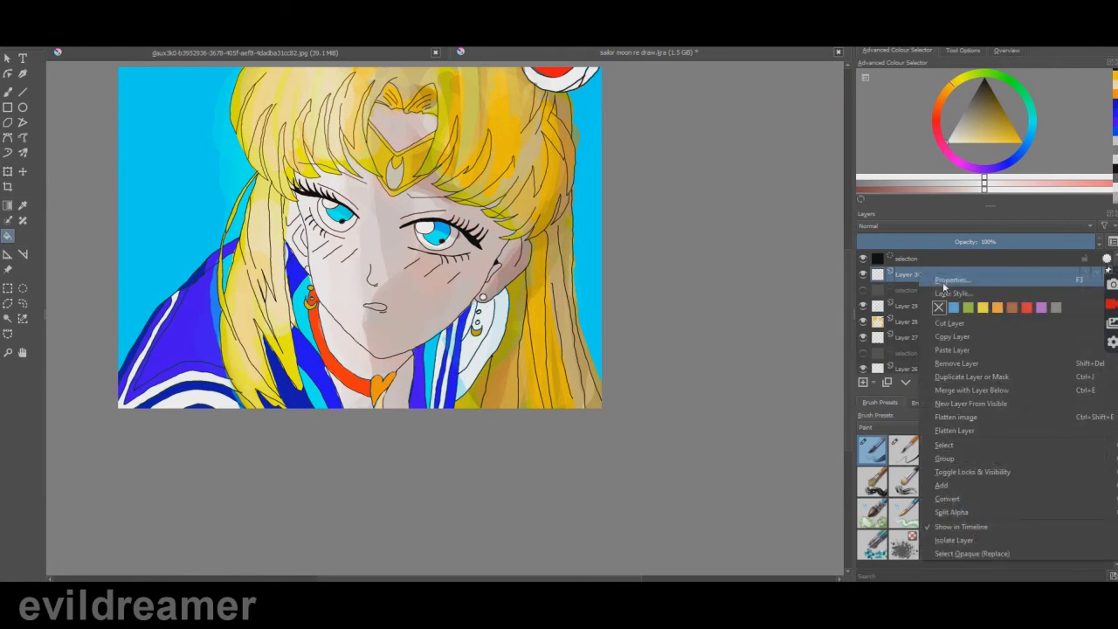
click(944, 281)
click(476, 269)
click(463, 298)
click(641, 355)
Pick a saturated blue as the paint colour and change Layer 30's blending mode in its properties.
click(1019, 153)
click(1019, 140)
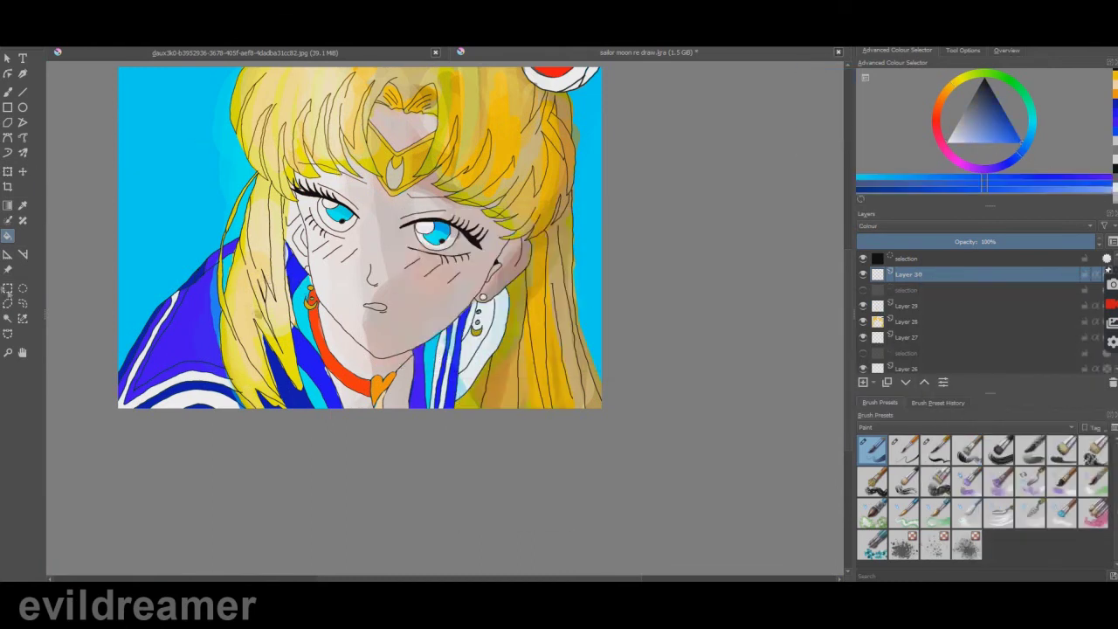
click(7, 318)
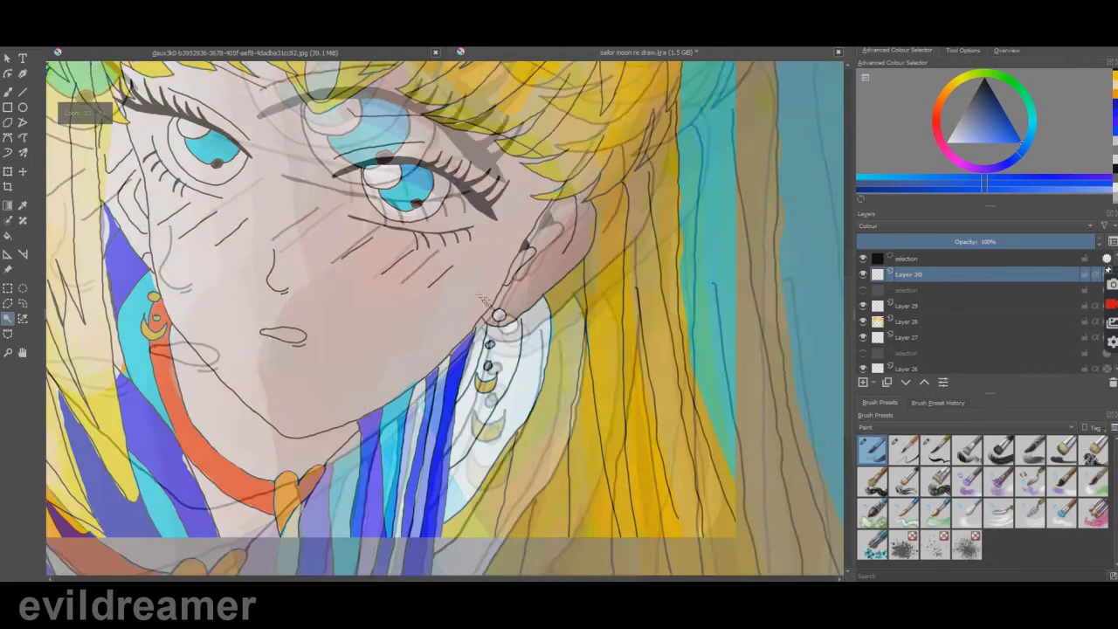
right_click(506, 399)
click(524, 427)
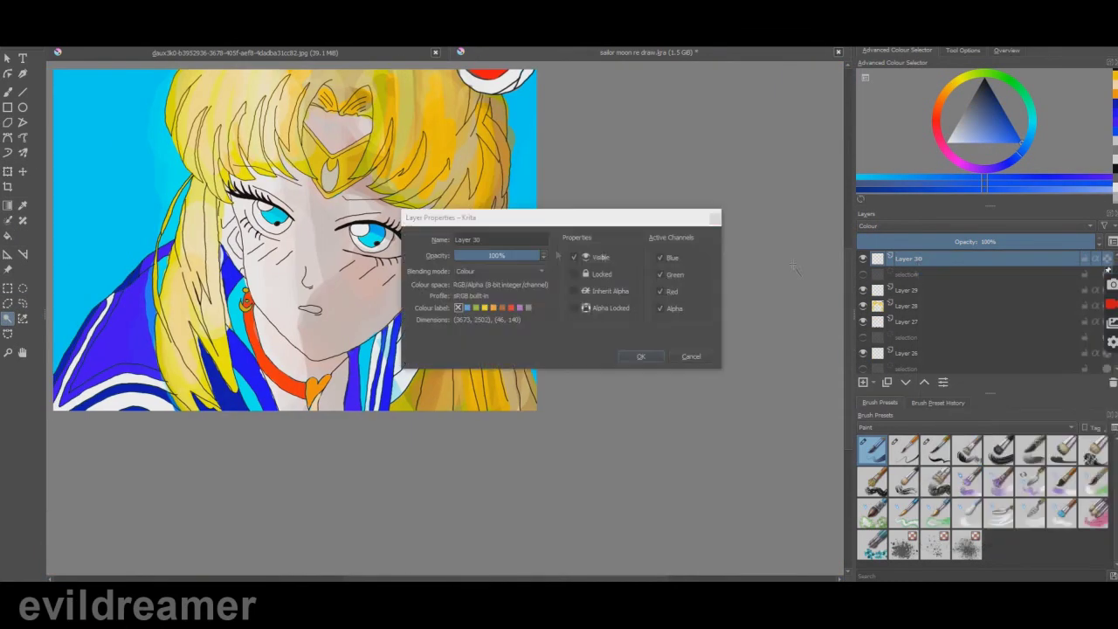
click(499, 252)
click(471, 392)
click(637, 355)
Set Layer 31's blending mode to Normal.
double_click(900, 262)
click(498, 252)
click(489, 302)
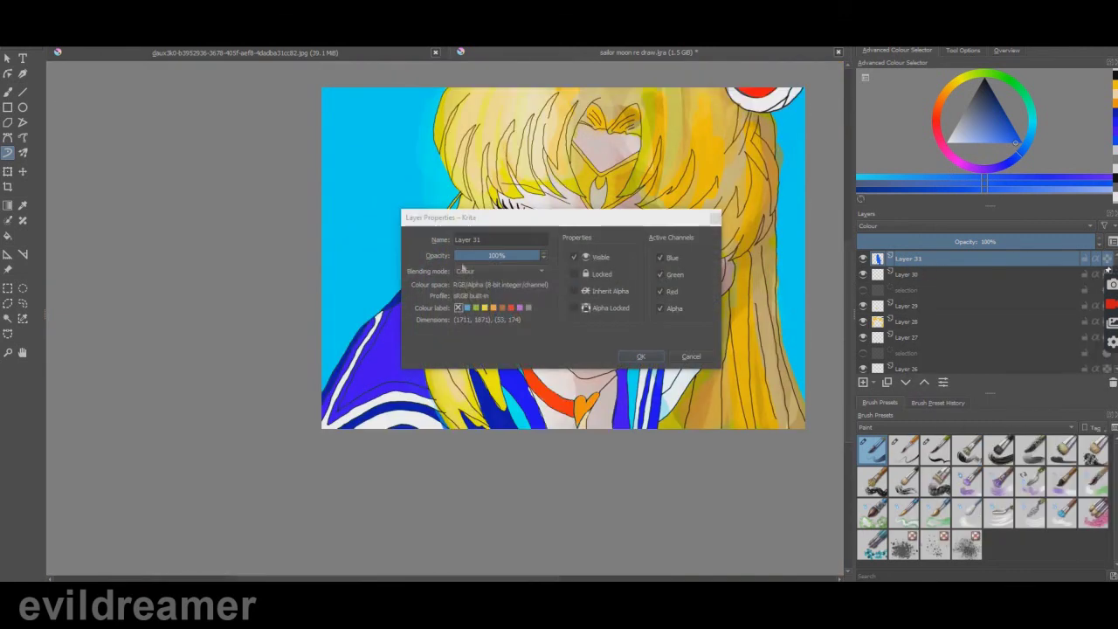
click(463, 271)
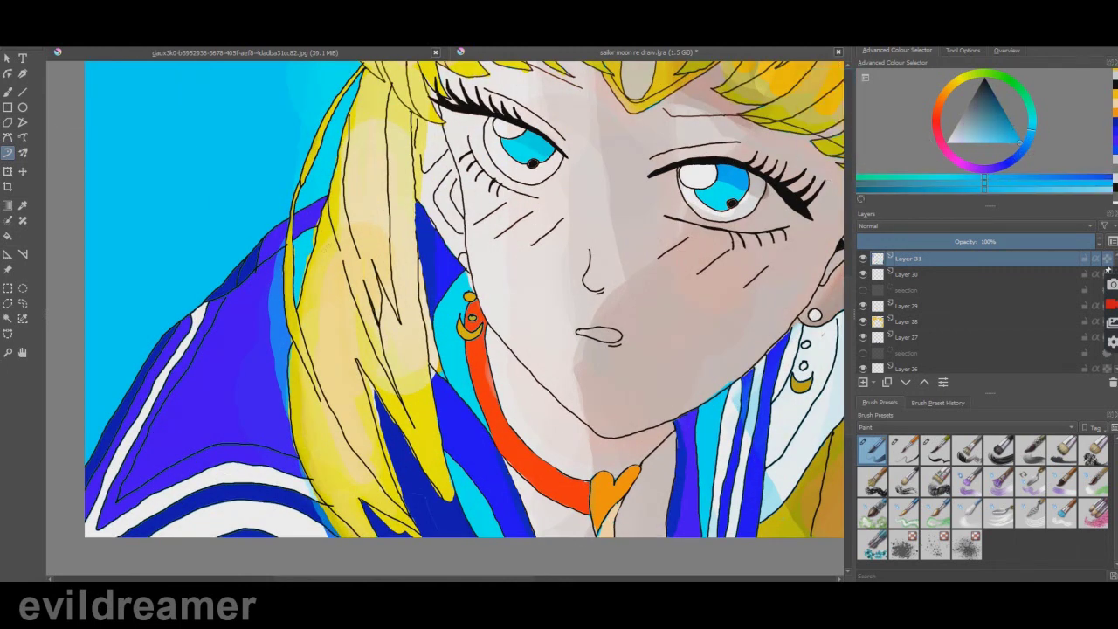
scroll(474, 309, down, 2)
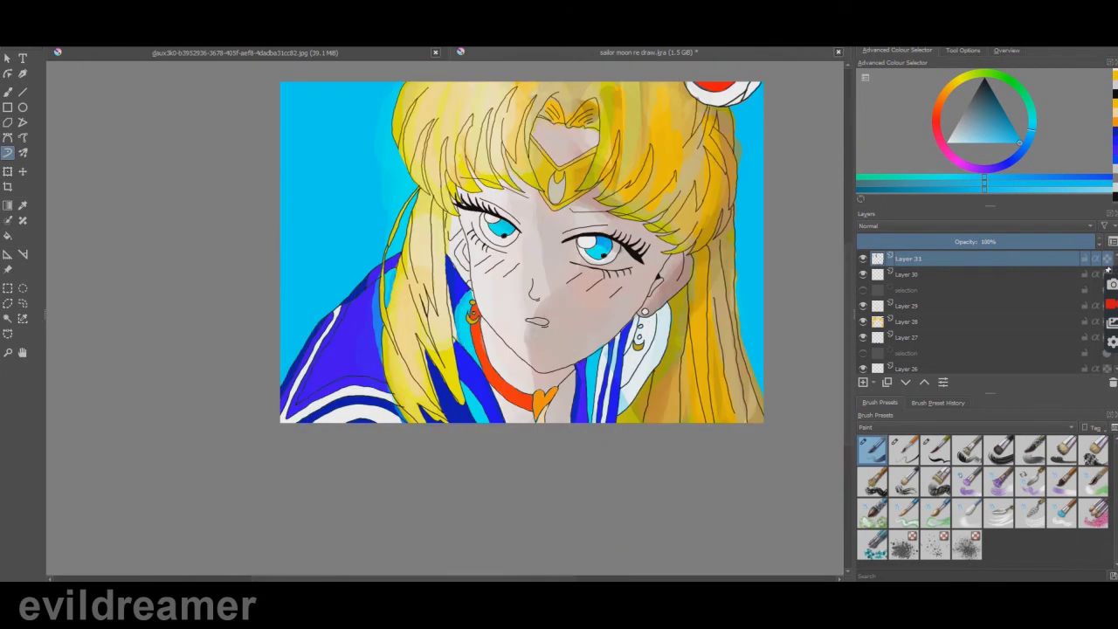
scroll(571, 211, down, 1)
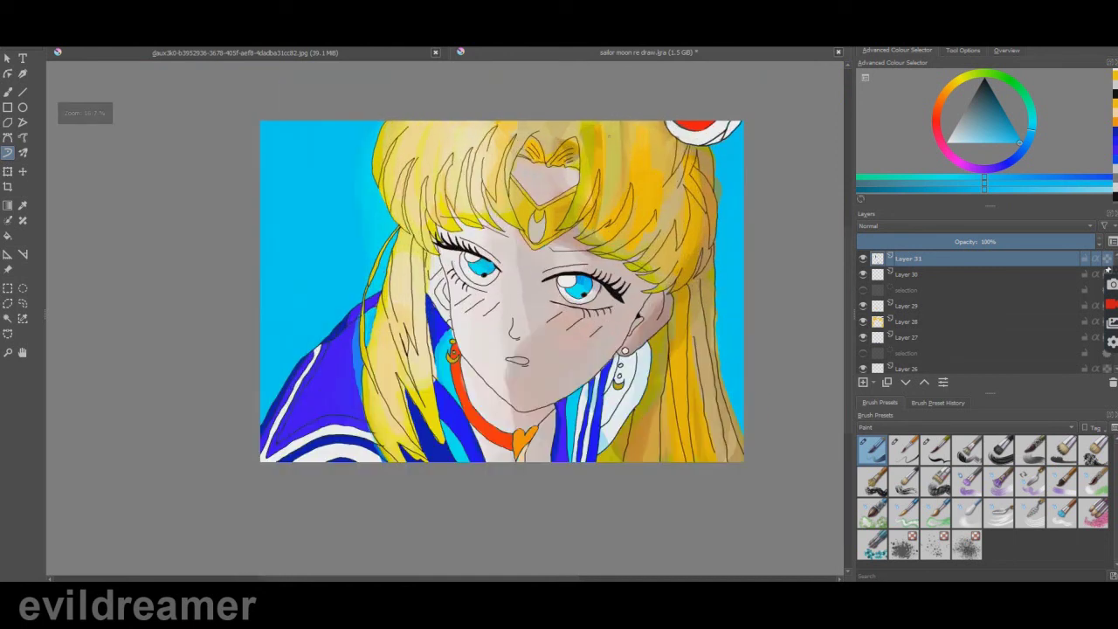
Pick a saturated orange, select the oval gem at the tiara's centre and fill it on Layer 31, then clear the selection.
scroll(609, 134, up, 2)
click(946, 90)
click(992, 142)
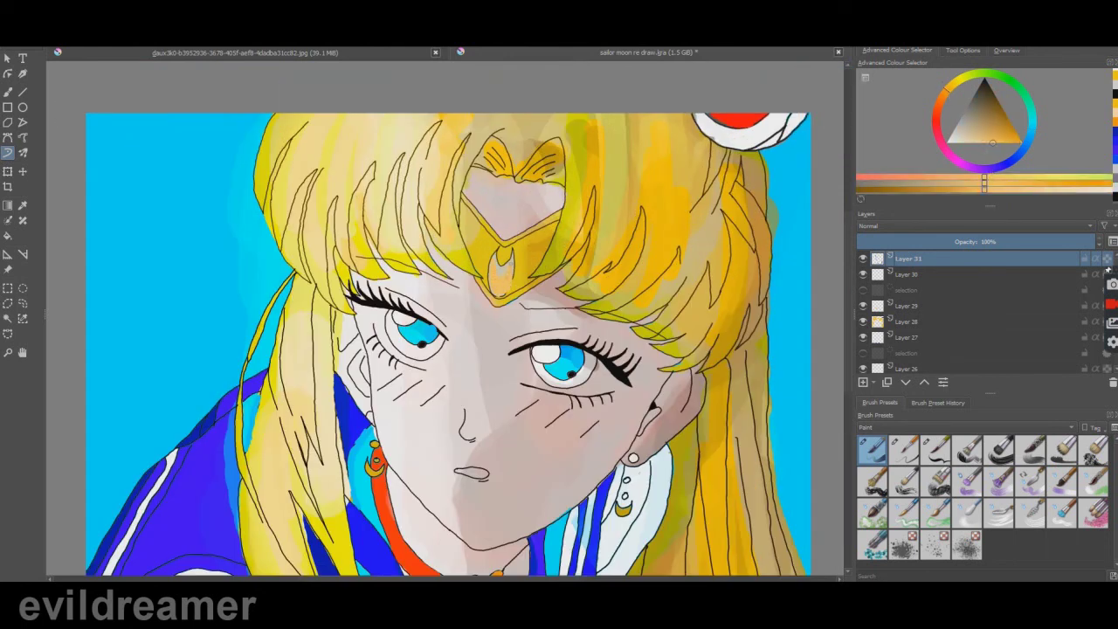
click(1018, 143)
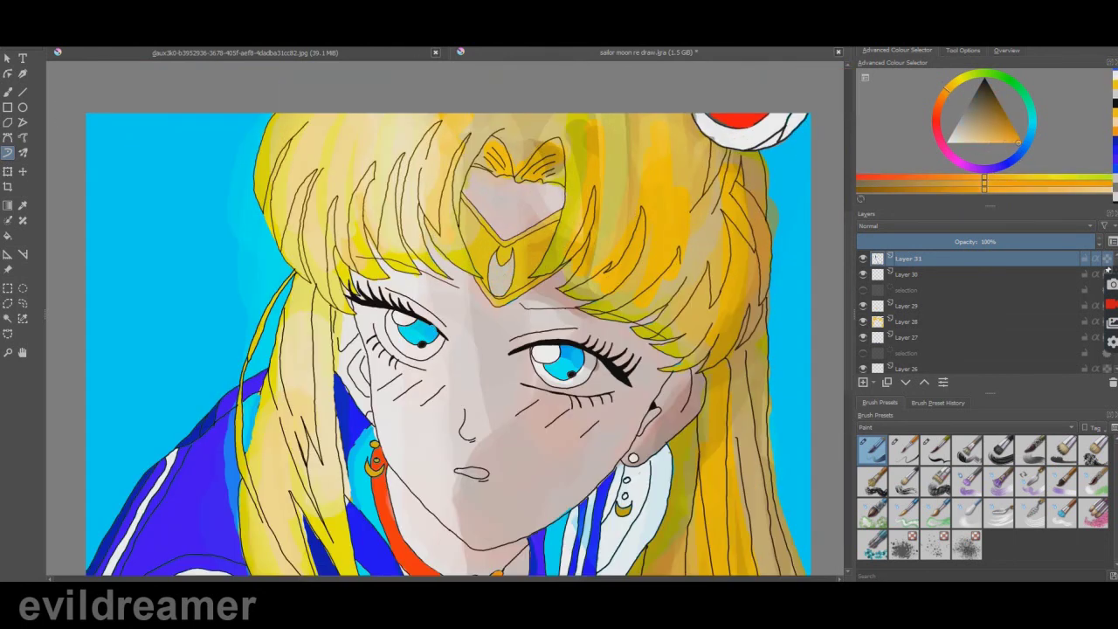
scroll(309, 286, up, 2)
scroll(301, 293, down, 2)
scroll(463, 297, up, 2)
click(8, 319)
click(521, 278)
click(8, 236)
click(524, 282)
scroll(550, 287, down, 5)
scroll(533, 293, up, 2)
click(8, 318)
right_click(562, 273)
click(596, 293)
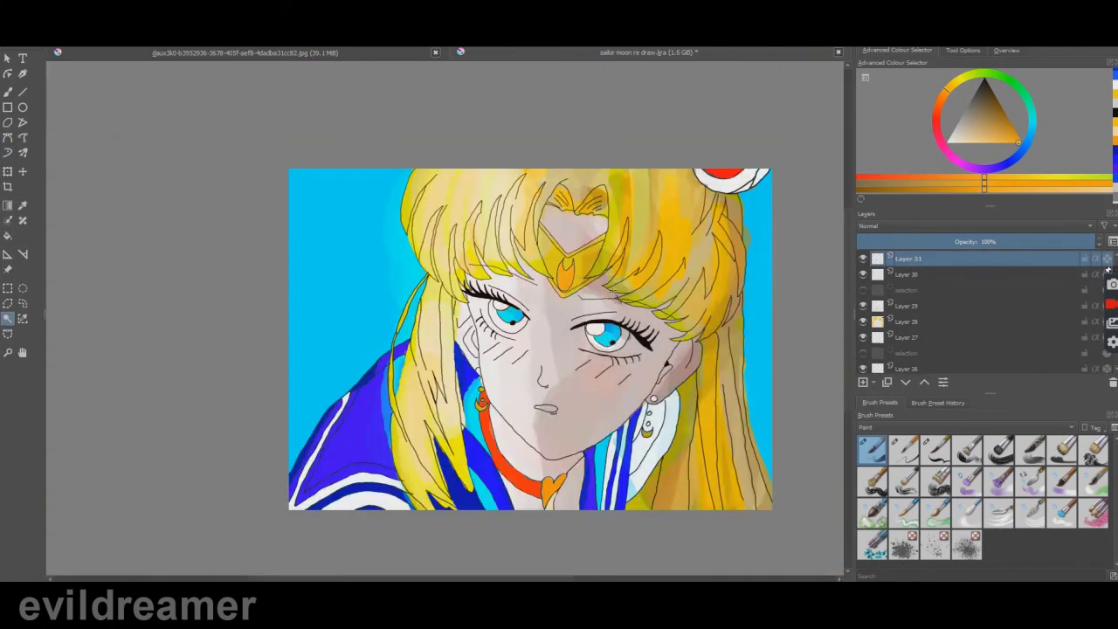
Add a new layer above Layer 31 and accept its default properties.
scroll(524, 332, down, 1)
scroll(540, 352, up, 1)
click(863, 383)
click(943, 382)
click(640, 356)
Show the Erasers brush presets and choose the first eraser.
click(882, 427)
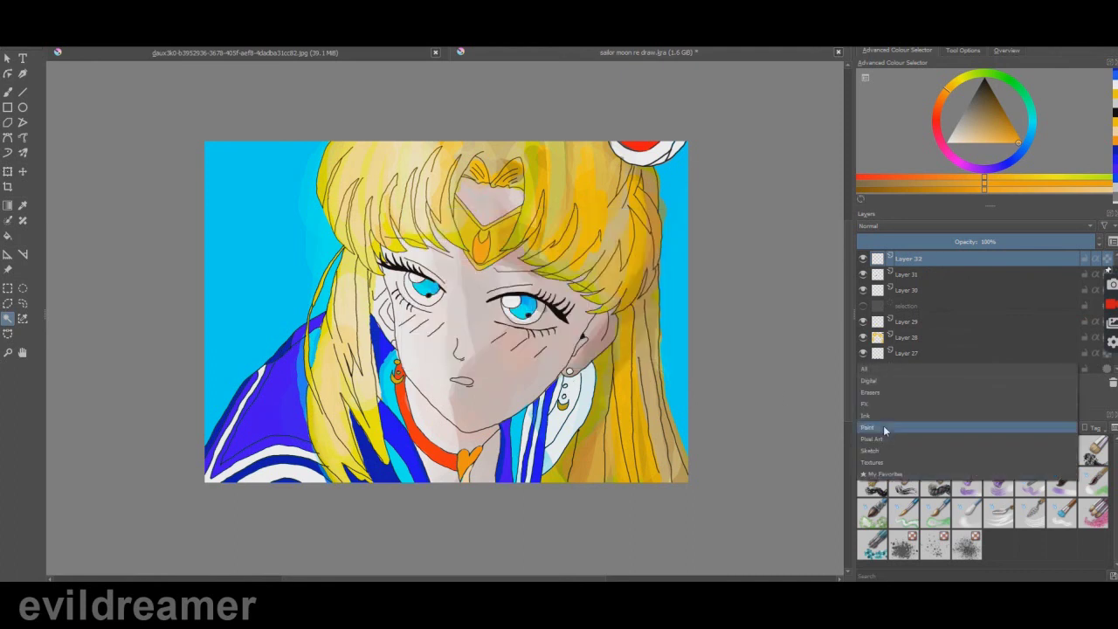
click(880, 383)
click(887, 467)
scroll(671, 196, up, 1)
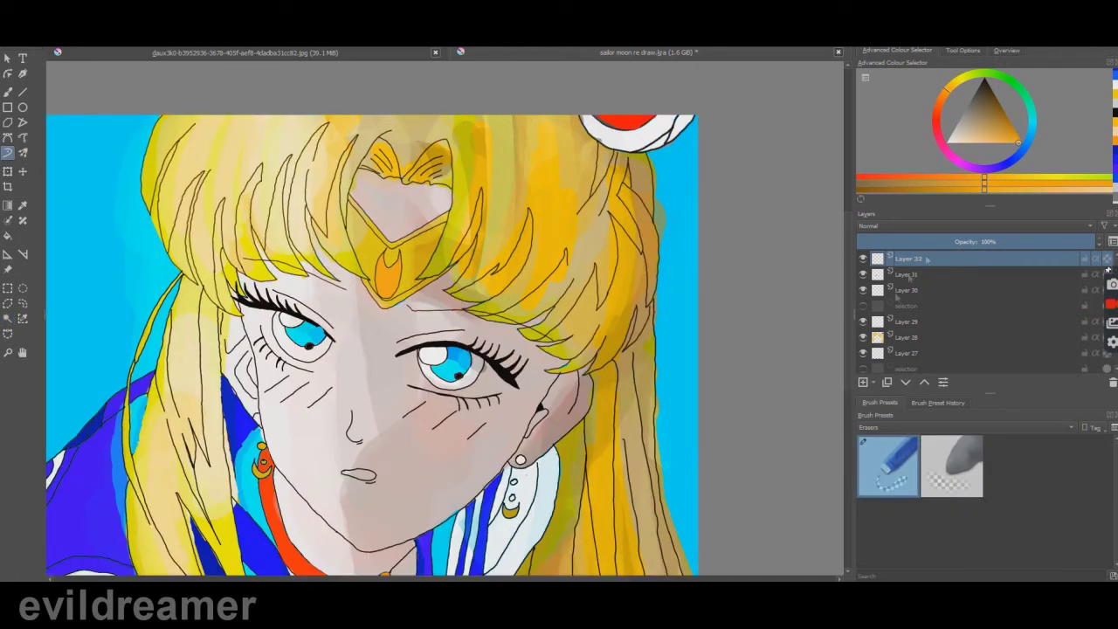
Set Layer 32's blending mode to Colour.
click(943, 383)
click(515, 269)
click(507, 315)
click(644, 353)
scroll(584, 403, down, 2)
scroll(561, 463, up, 1)
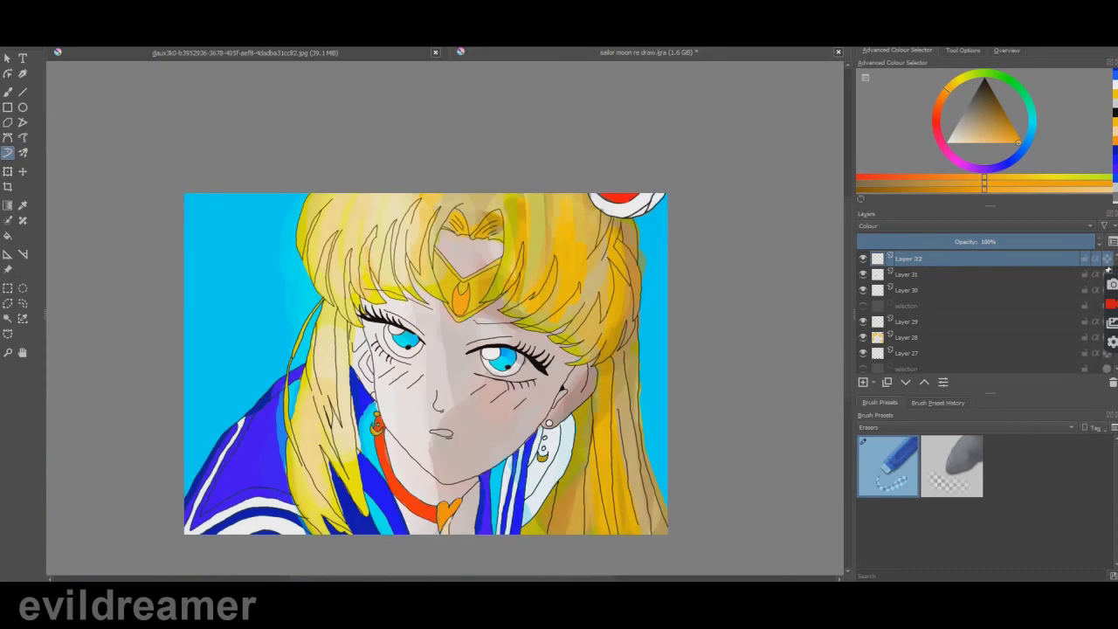
scroll(403, 363, down, 1)
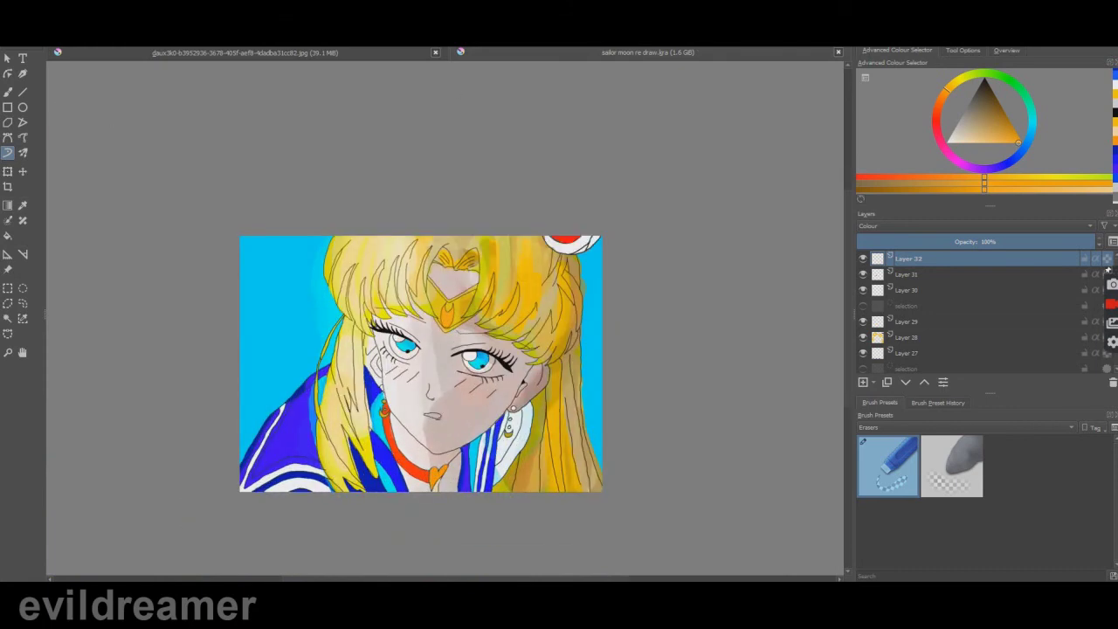
scroll(627, 249, up, 1)
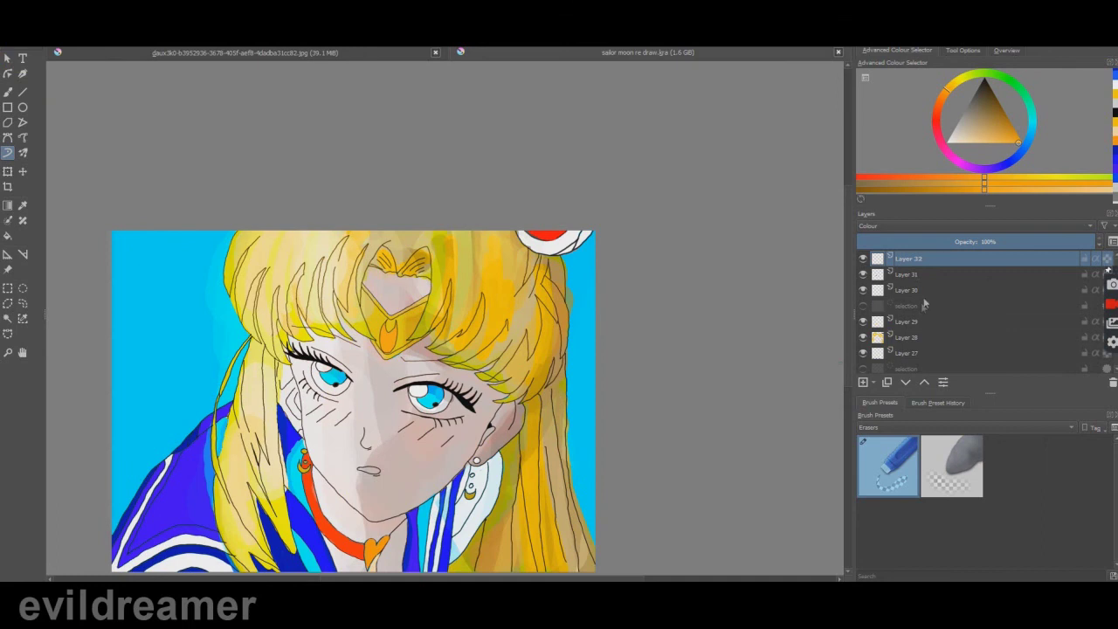
Choose the soft eraser preset and set Layer 32's blending mode to Normal.
scroll(571, 279, up, 3)
click(952, 466)
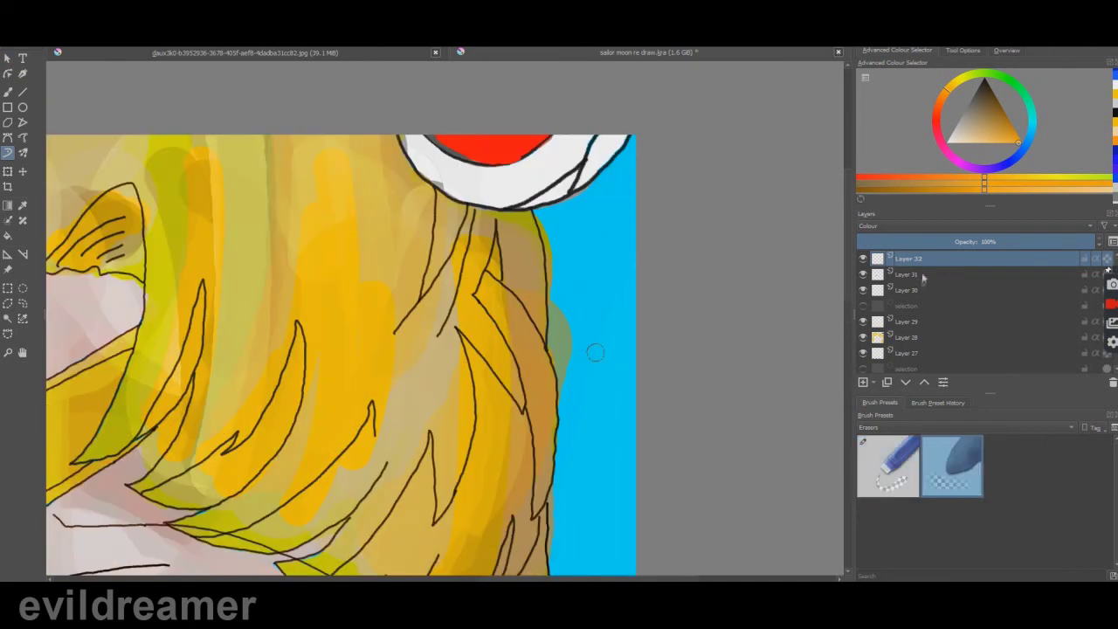
key(F3)
click(499, 269)
click(476, 376)
click(655, 358)
Add a new layer above Layer 32 and set its blending mode to Overlay.
scroll(361, 322, down, 4)
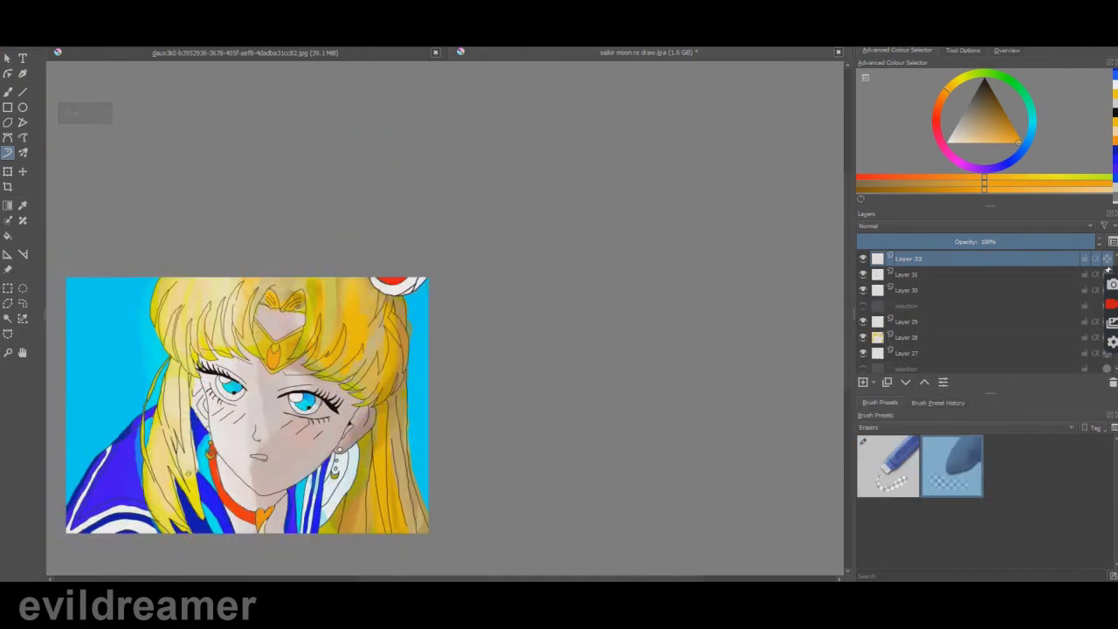
scroll(187, 472, up, 1)
click(862, 382)
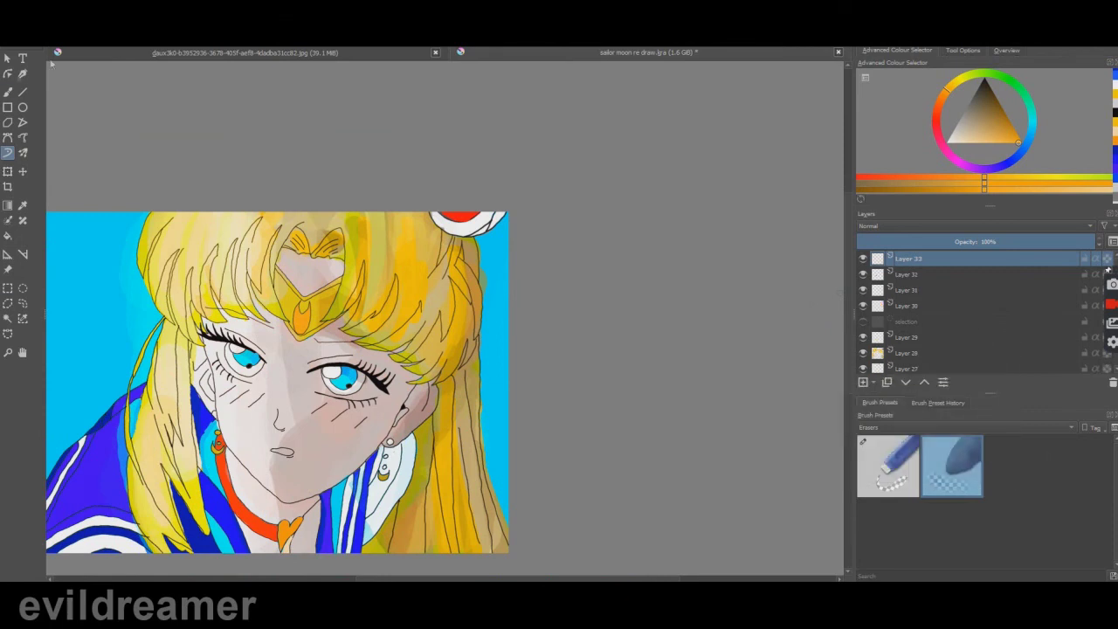
scroll(391, 320, up, 2)
double_click(950, 259)
click(498, 252)
click(489, 319)
click(637, 354)
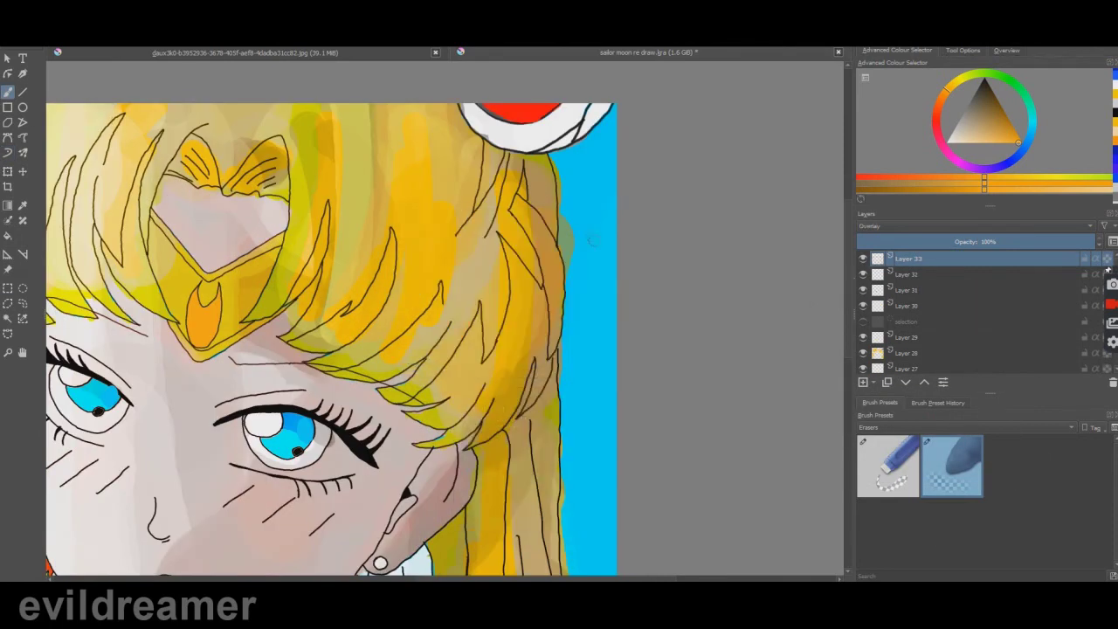
double_click(928, 263)
click(476, 268)
click(485, 379)
click(639, 354)
Pick near-white and a pen preset from the Digital brushes, and brush highlights over the blue background beside the hair on Layer 33.
drag(1000, 135, 945, 141)
scroll(687, 261, up, 1)
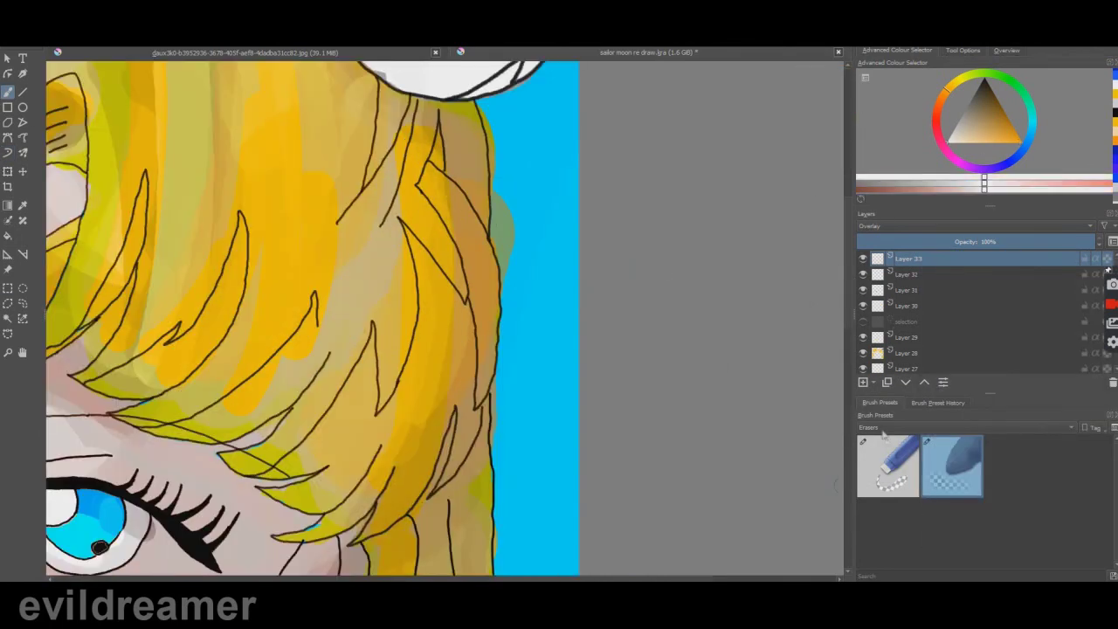
click(882, 429)
click(882, 417)
click(966, 451)
mouse_move(514, 201)
mouse_down()
mouse_move(512, 280)
mouse_move(575, 268)
mouse_up()
scroll(530, 277, down, 3)
Undo the last two background strokes and save the drawing.
key(ctrl+z)
key(ctrl+z)
scroll(331, 295, down, 2)
scroll(245, 318, up, 2)
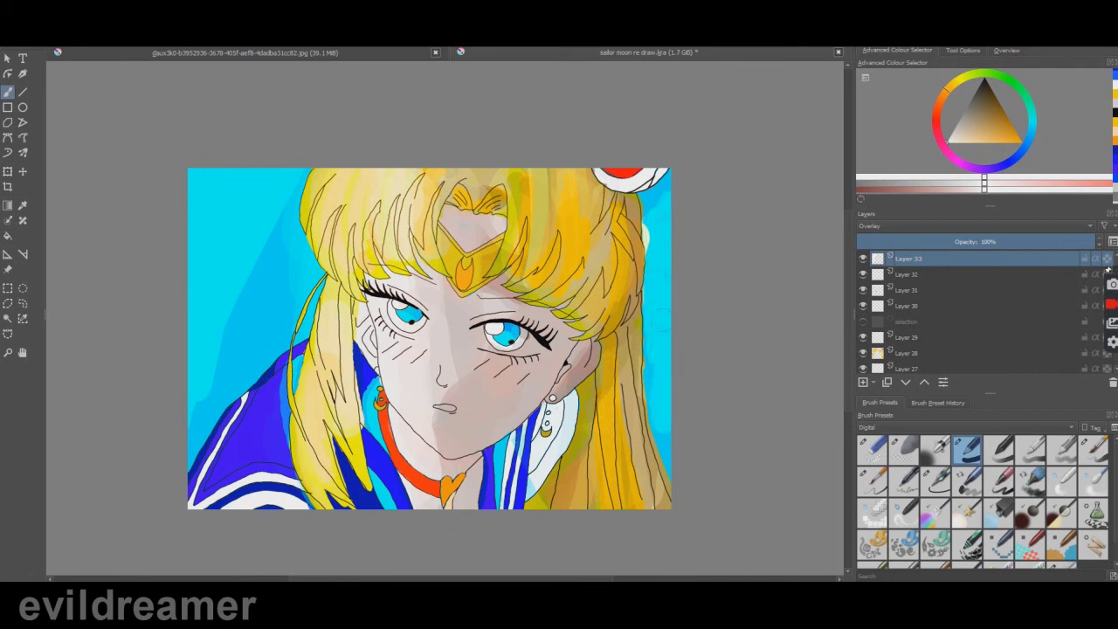
scroll(617, 307, down, 2)
scroll(613, 314, up, 2)
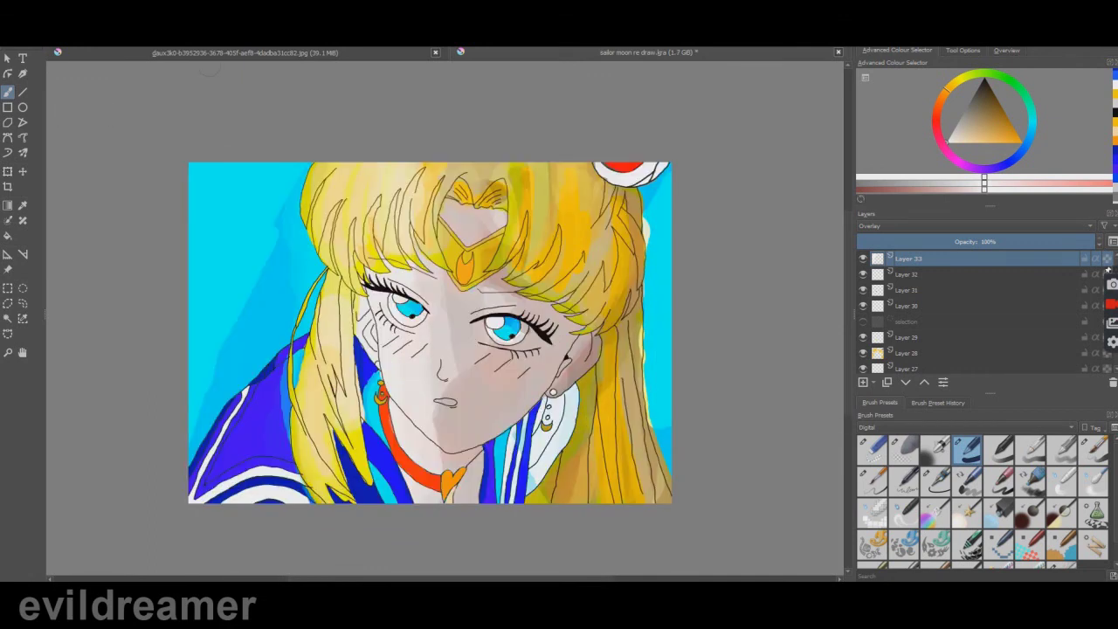
key(ctrl+s)
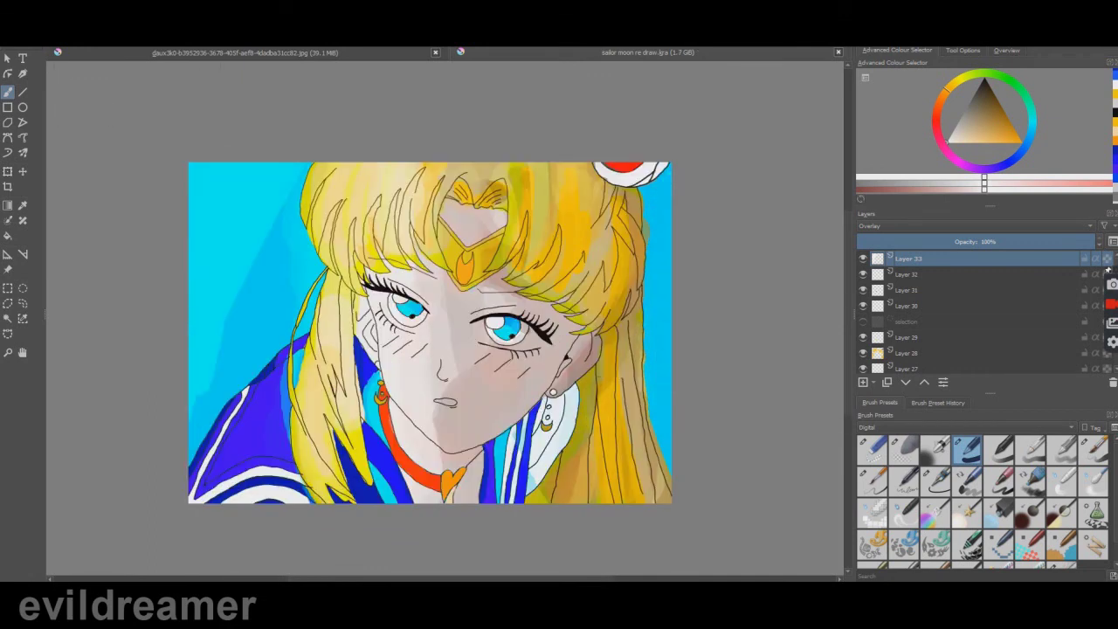
Pick a dark grey and brush shading down the blue background on both sides of the figure on Layer 33.
drag(960, 132, 961, 115)
drag(224, 168, 192, 419)
drag(665, 293, 665, 410)
scroll(511, 288, down, 2)
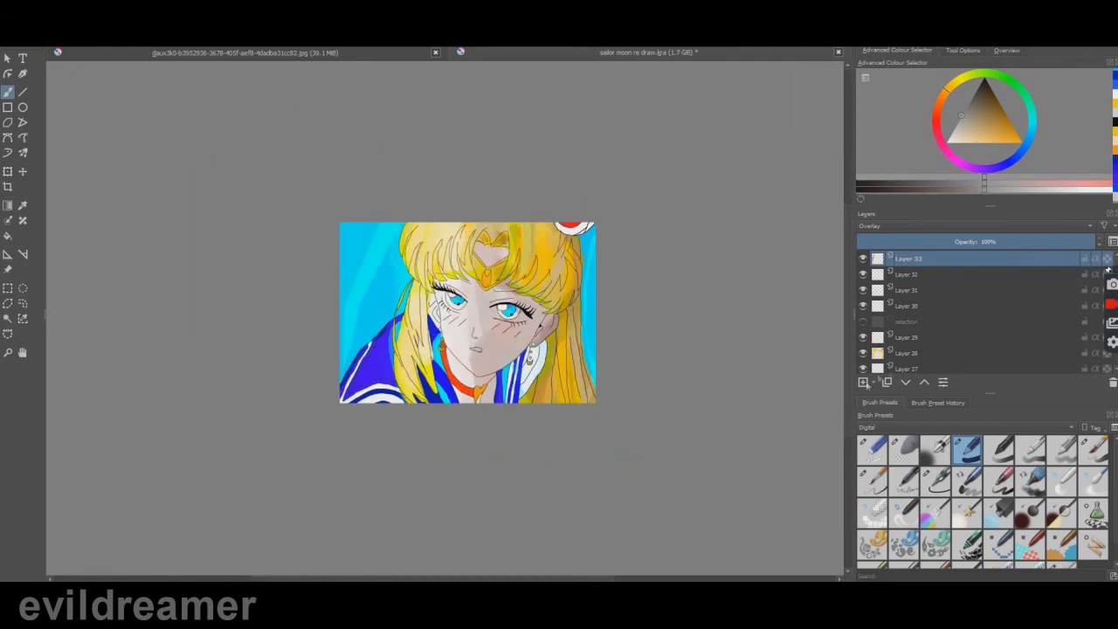
Add a new layer above Layer 33 and handwrite the artist's signature in black with the date 21.6.20 on the blue background.
click(863, 381)
scroll(419, 229, up, 3)
click(8, 153)
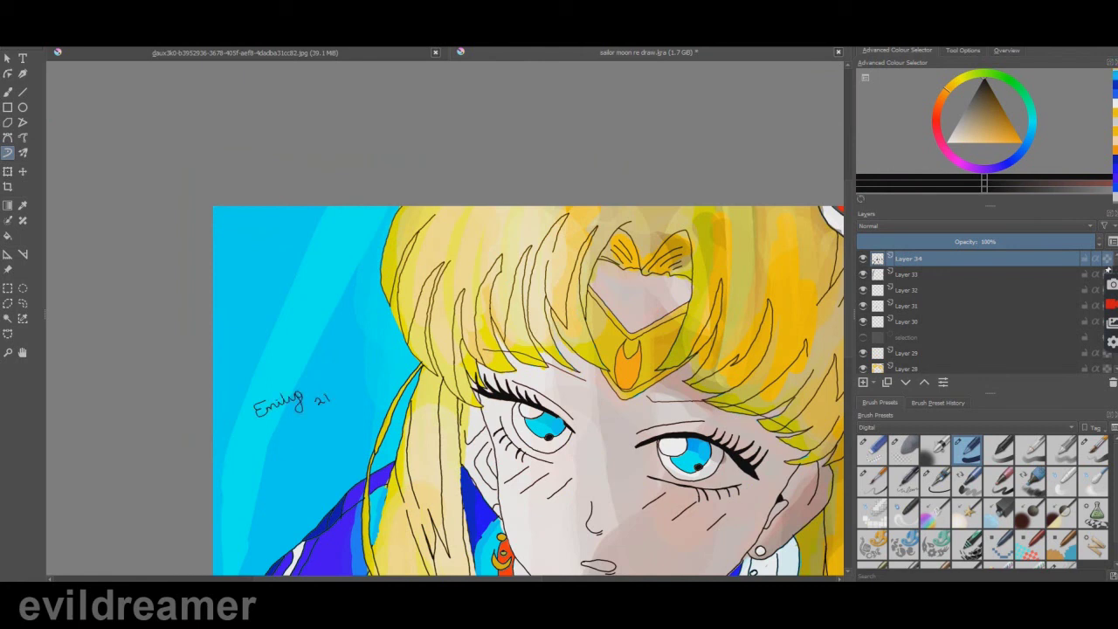
scroll(554, 210, down, 2)
scroll(553, 210, up, 1)
scroll(393, 314, down, 1)
scroll(664, 296, up, 1)
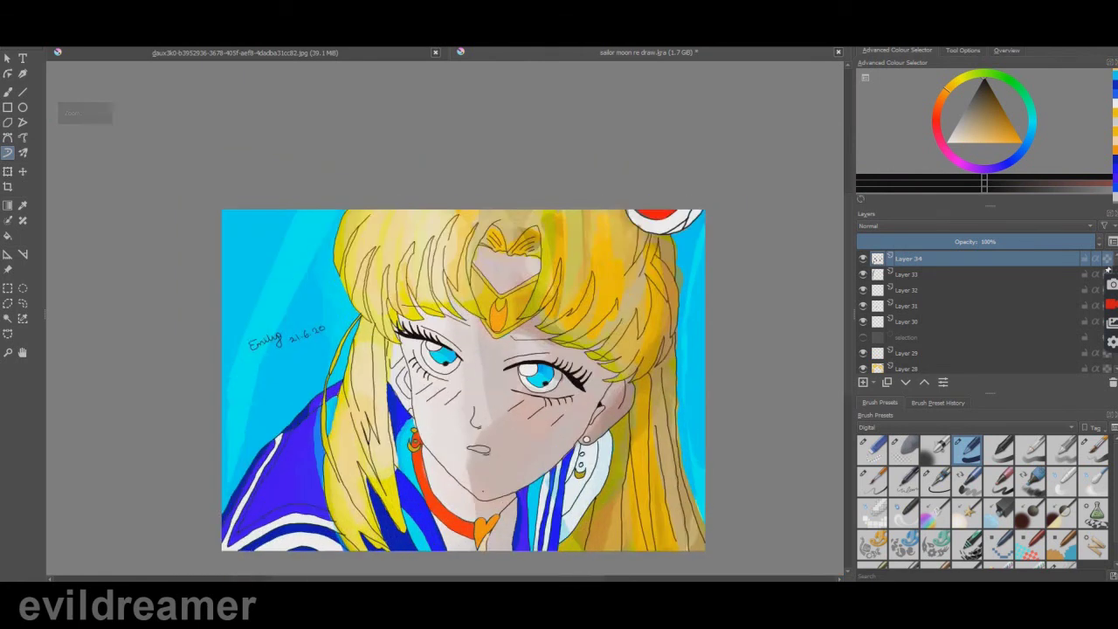
scroll(483, 471, up, 1)
scroll(554, 267, down, 2)
scroll(585, 271, up, 1)
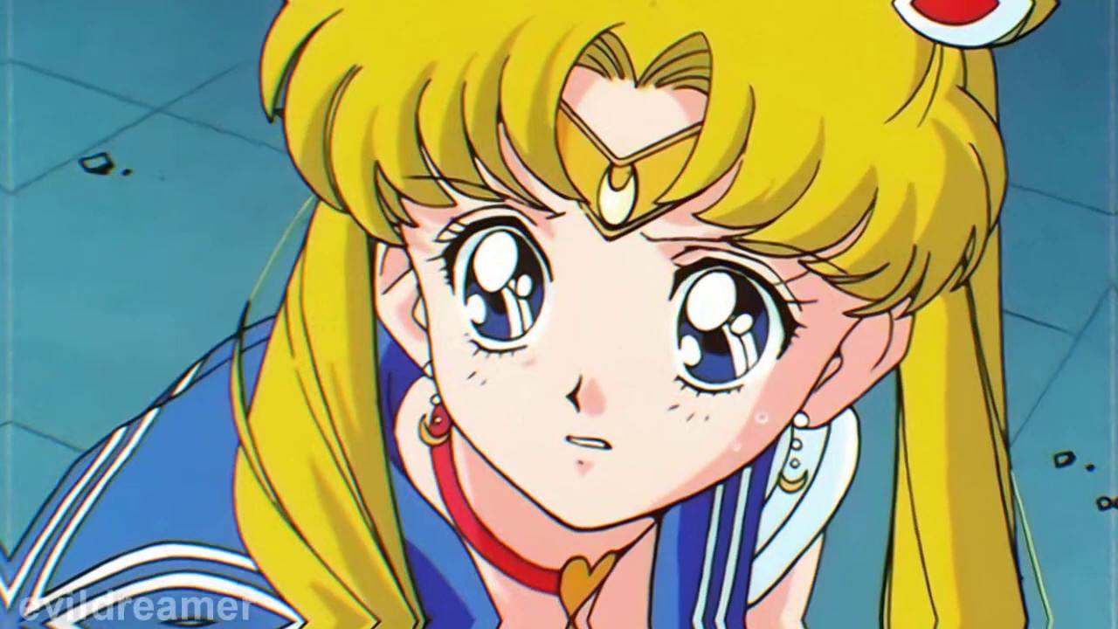